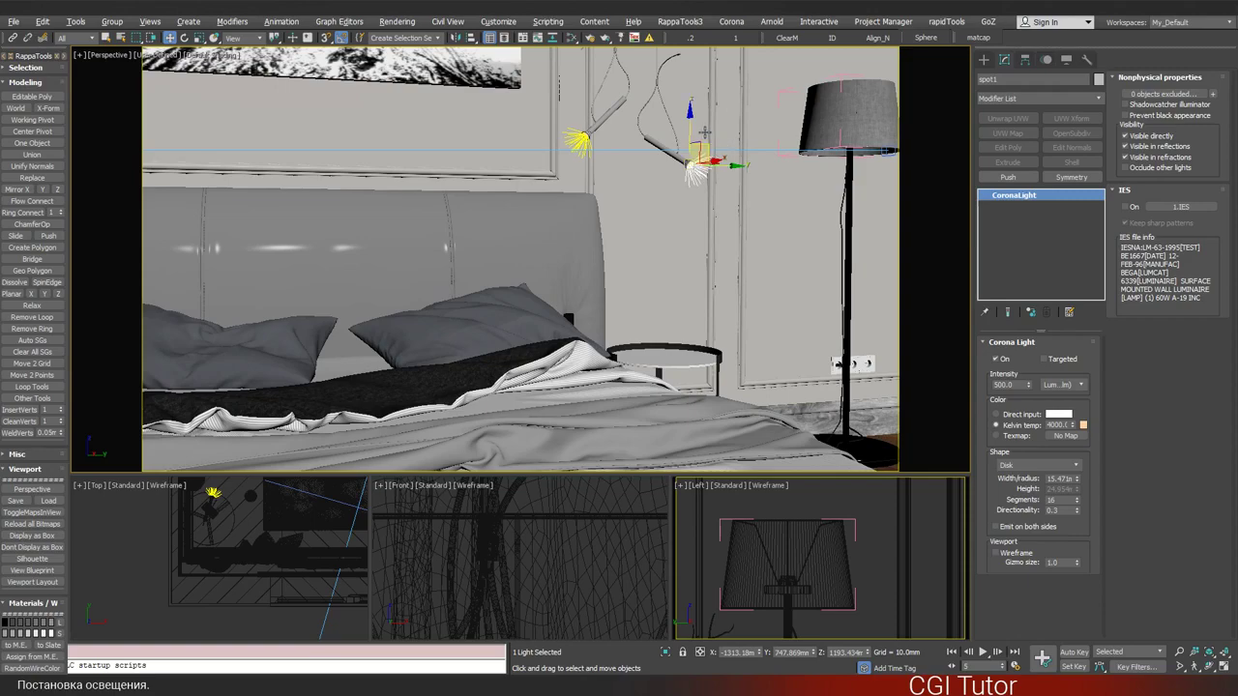
- Nudge the perspective view and start a Corona interactive render (Shift+Q) of the bedroom
mouse_move(708, 134)
middle_mouse_down()
mouse_move(705, 162)
mouse_move(716, 156)
mouse_move(696, 166)
mouse_move(703, 157)
middle_mouse_up()
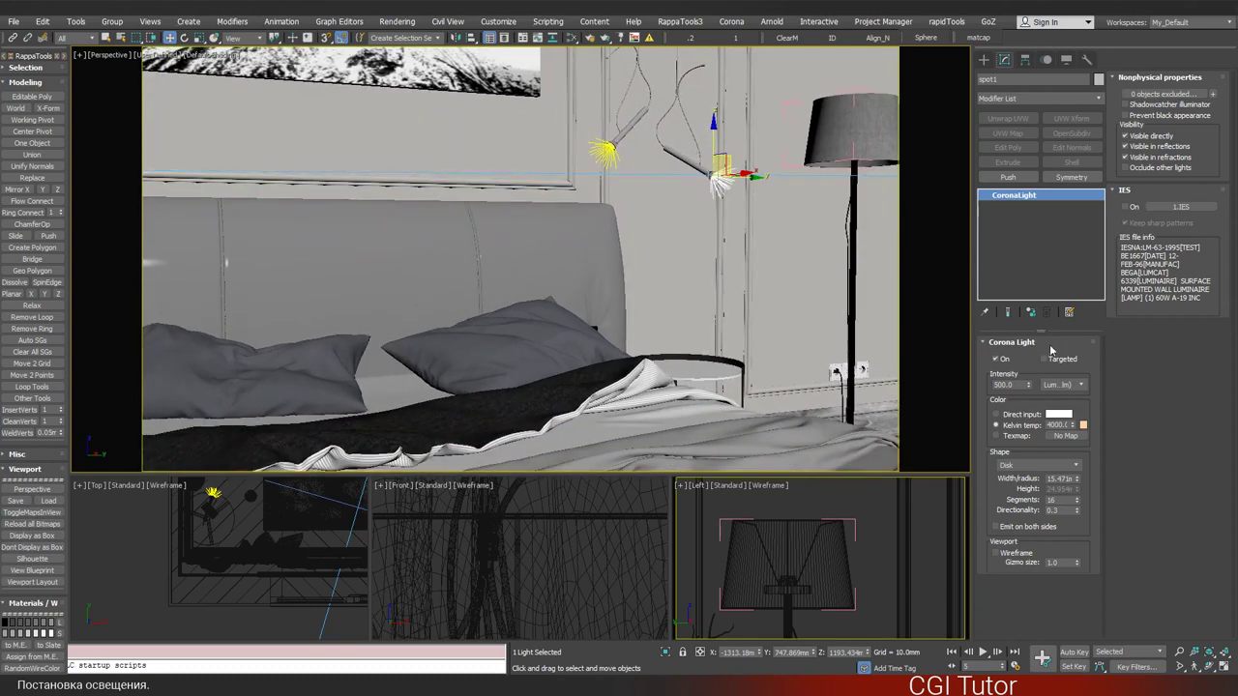
double_click(1020, 385)
key("shift+q")
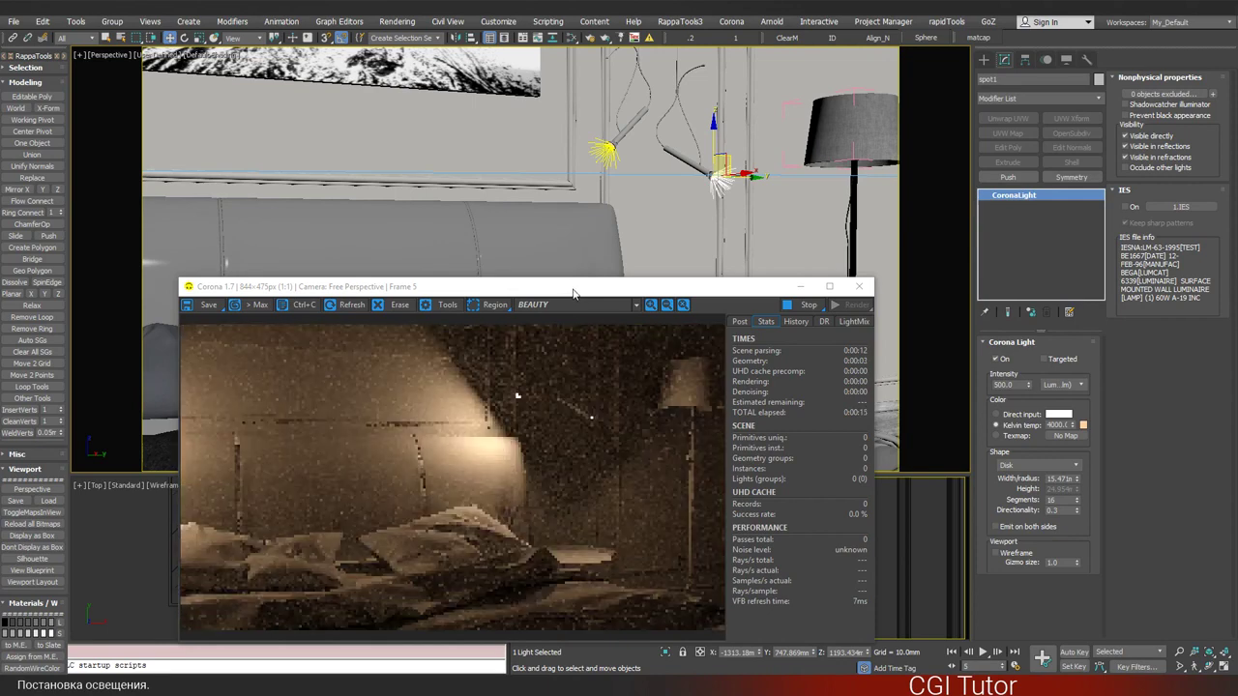
- Enable the spotlight's IES profile with Keep sharp patterns, intensity 350 and 5000 K
left_click_drag(574, 292, 504, 255)
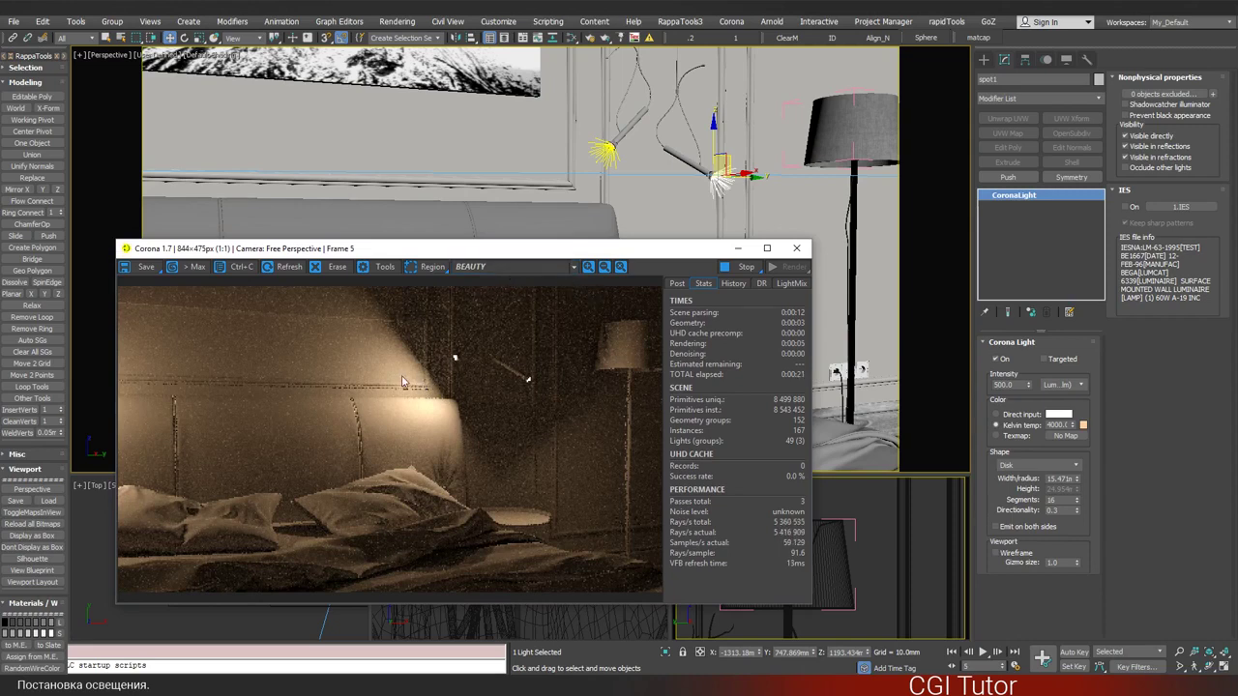
left_click(1126, 207)
left_click(1126, 223)
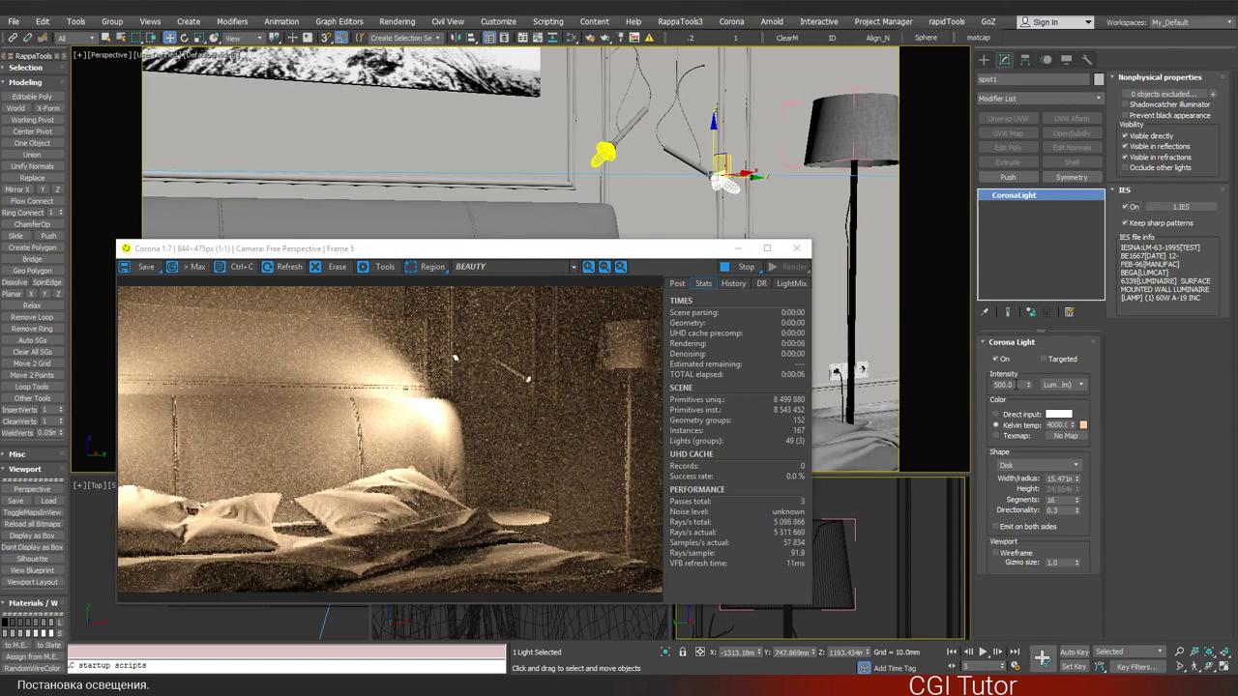
double_click(1006, 384)
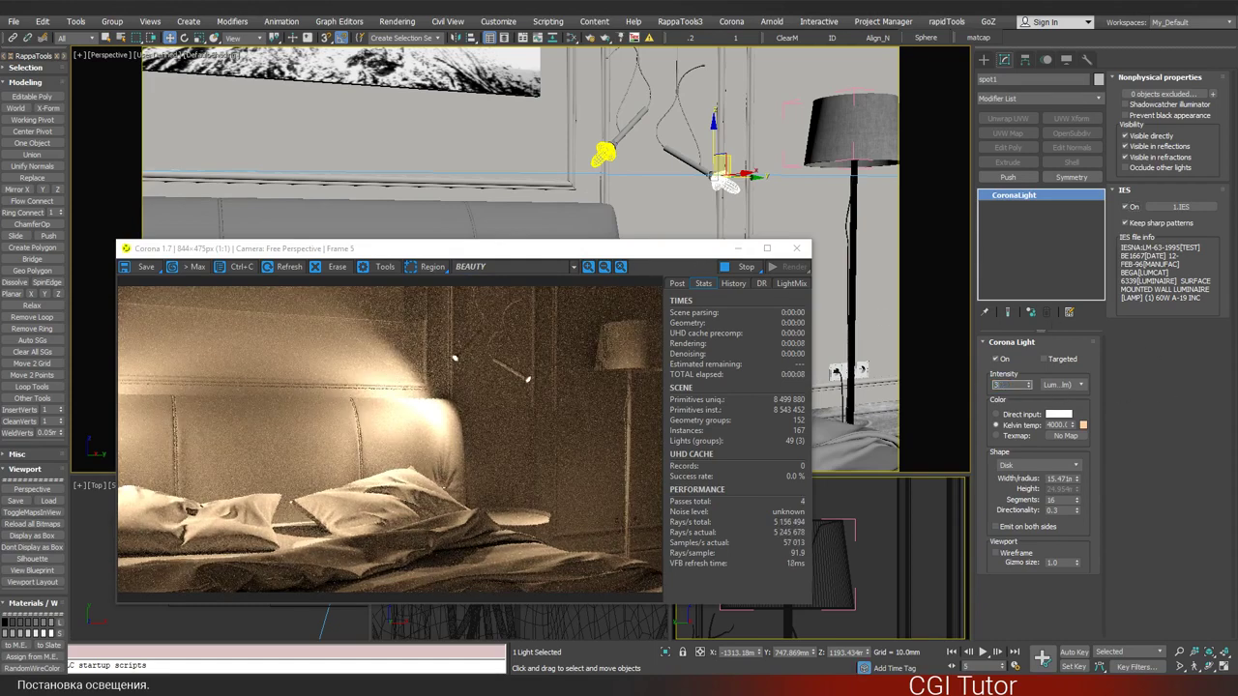
type("50")
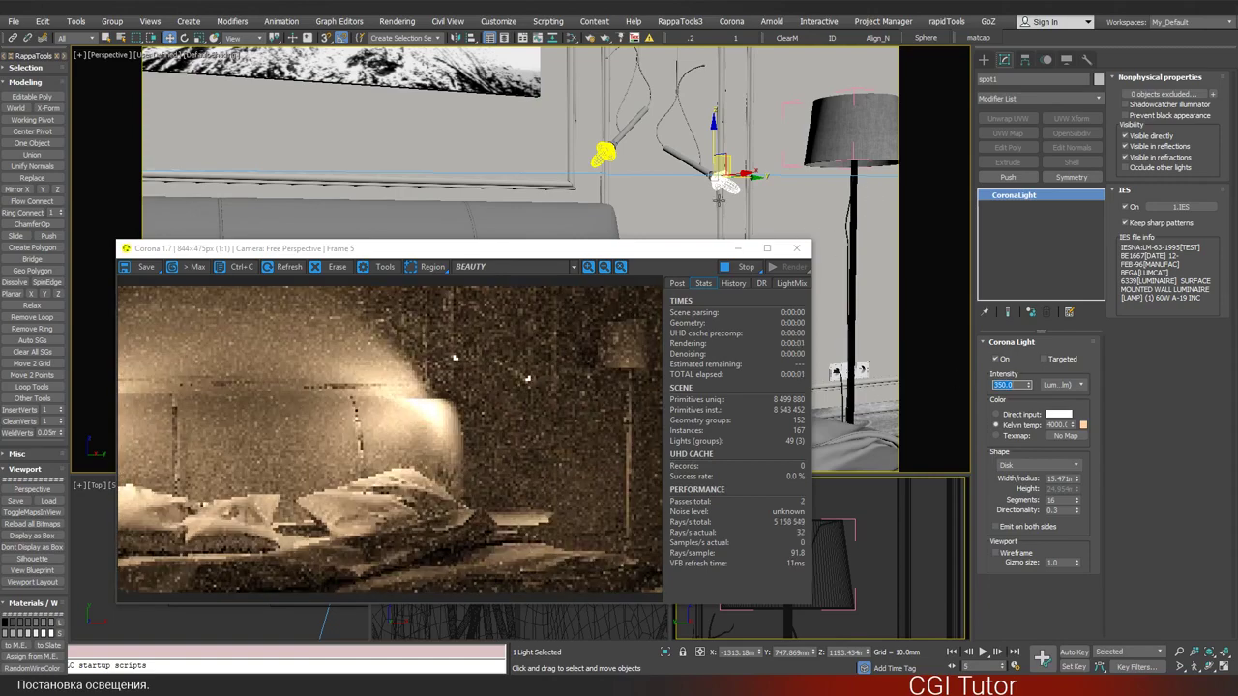
key("Tab")
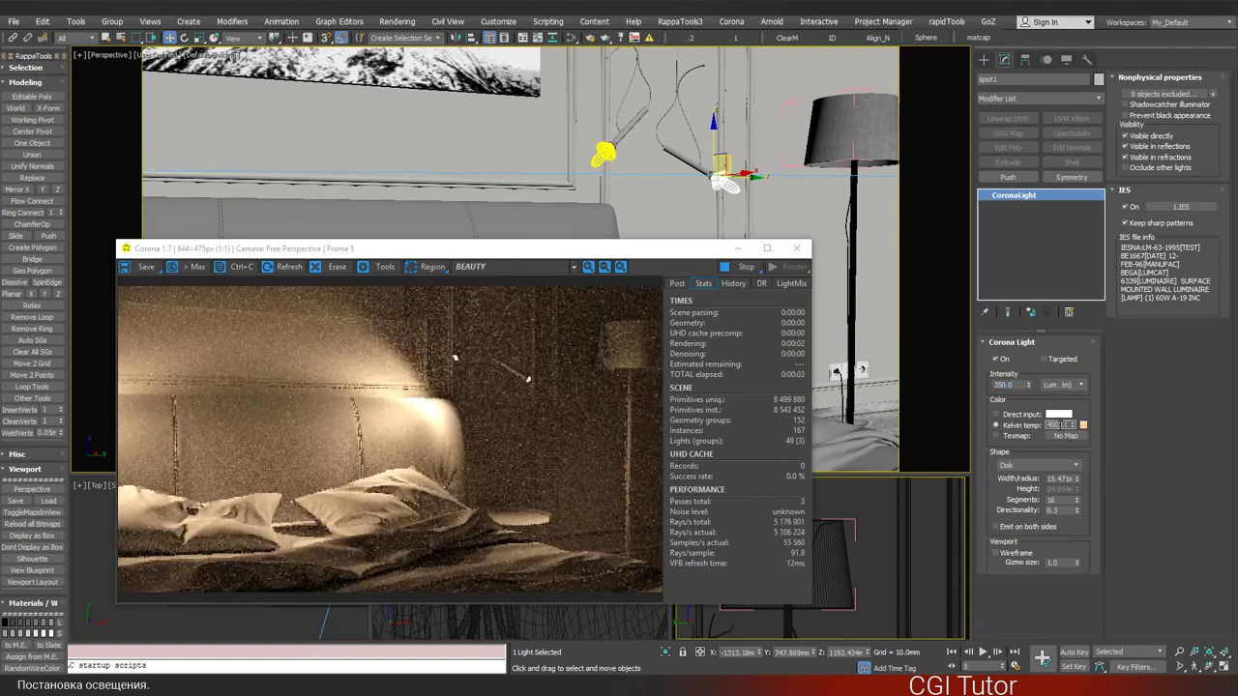
key("Return")
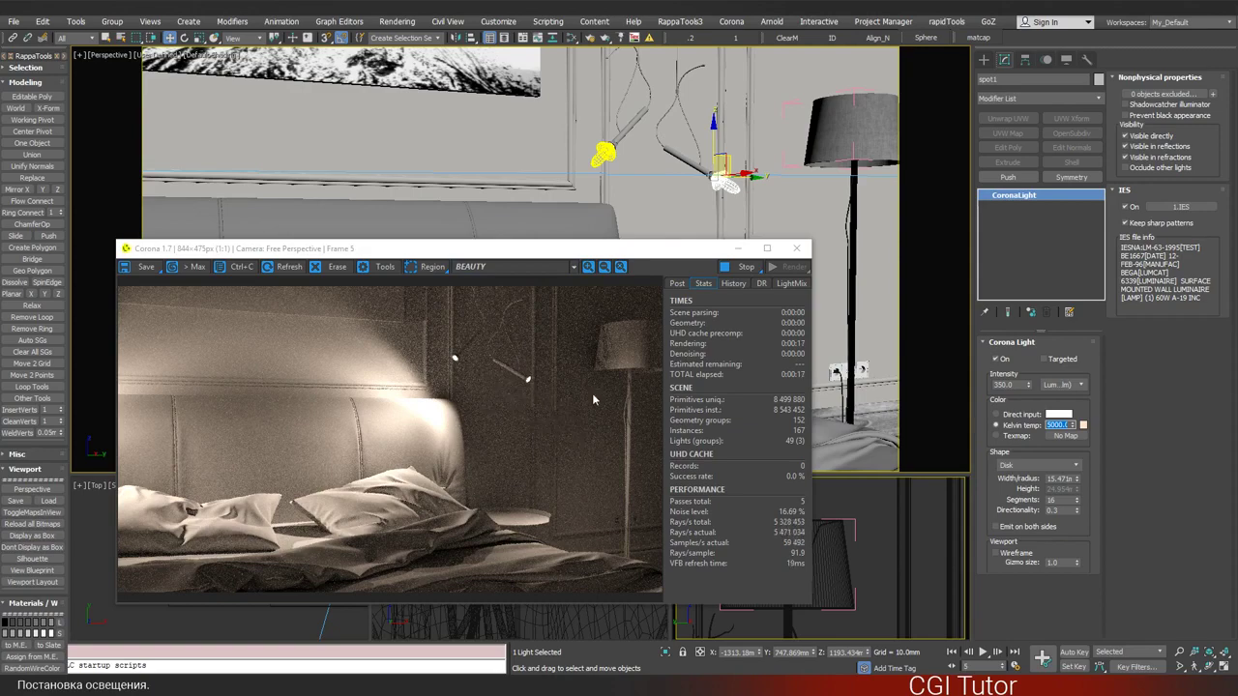
- Zoom to the wall rail, select it, show Edged Faces and close the Corona render window
scroll(685, 102, "down", 3)
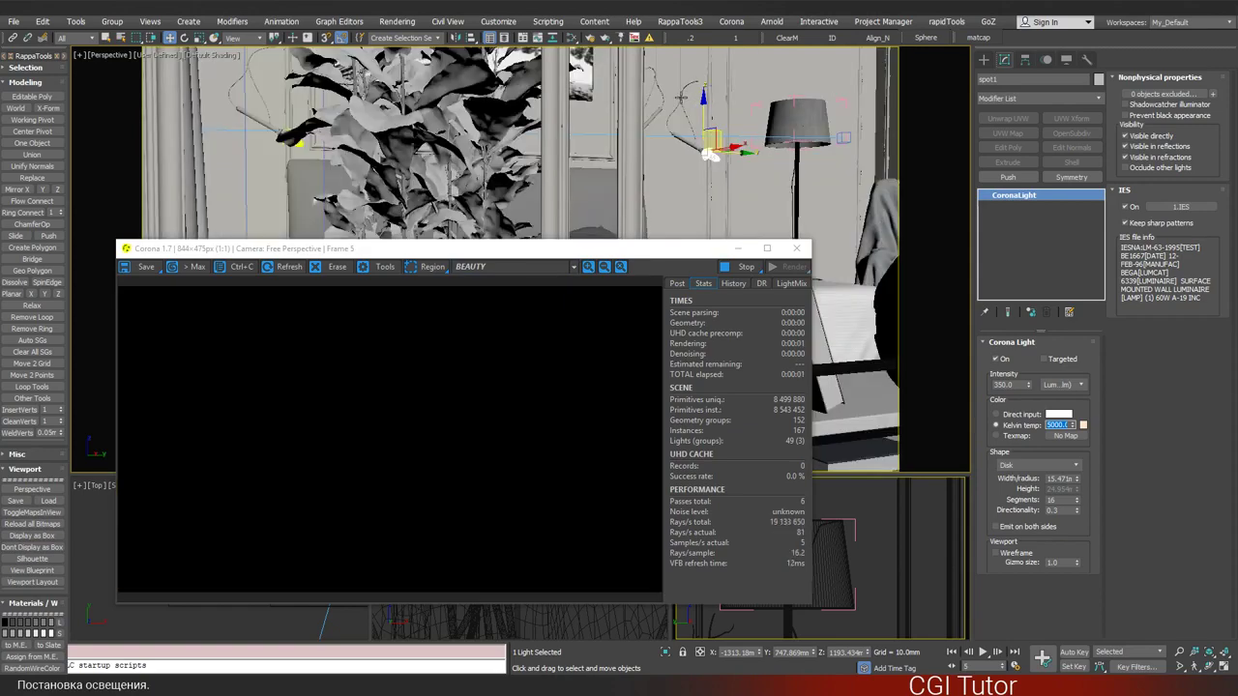
middle_click_drag(682, 96, 667, 185)
scroll(668, 186, "up", 3)
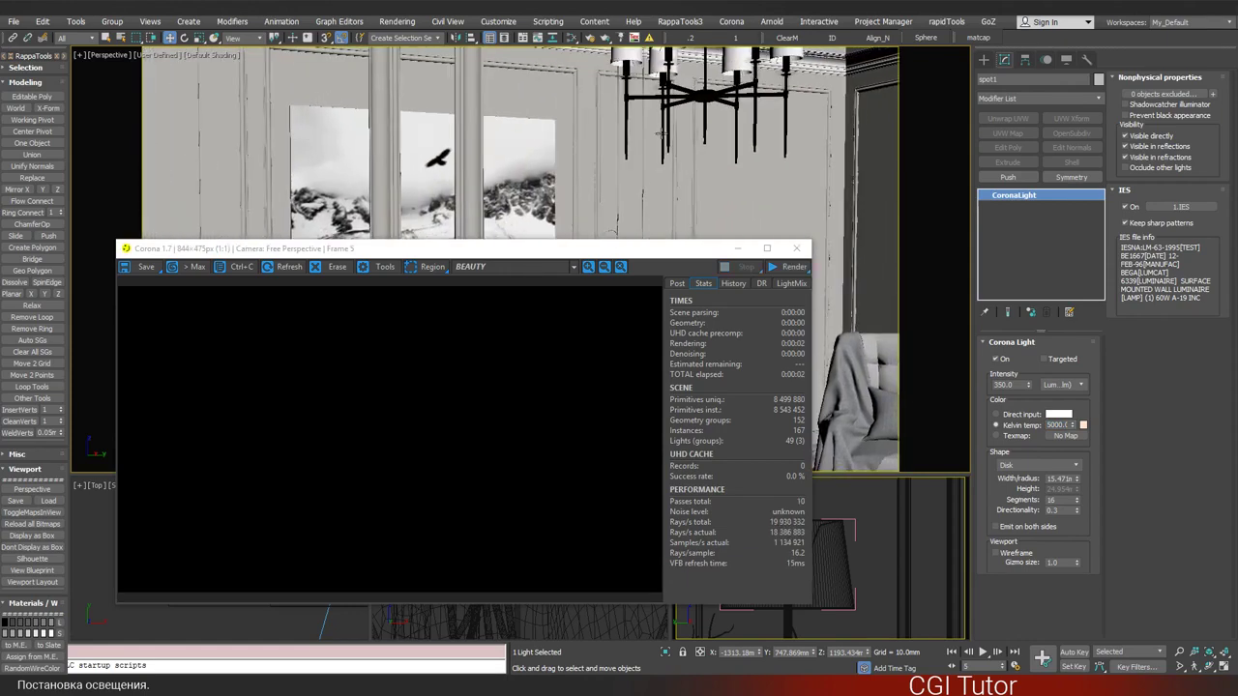
scroll(648, 160, "up", 2)
scroll(634, 140, "up", 1)
scroll(628, 132, "up", 2)
scroll(629, 136, "up", 3)
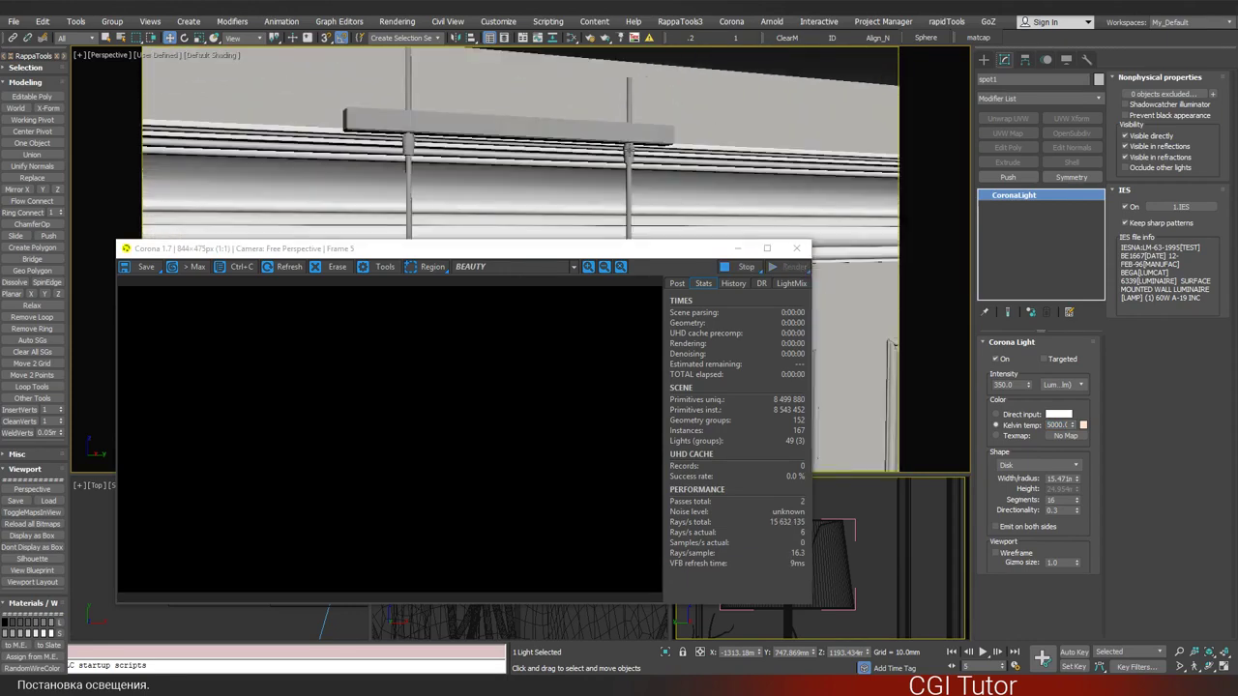
scroll(631, 154, "up", 2)
left_click(634, 166)
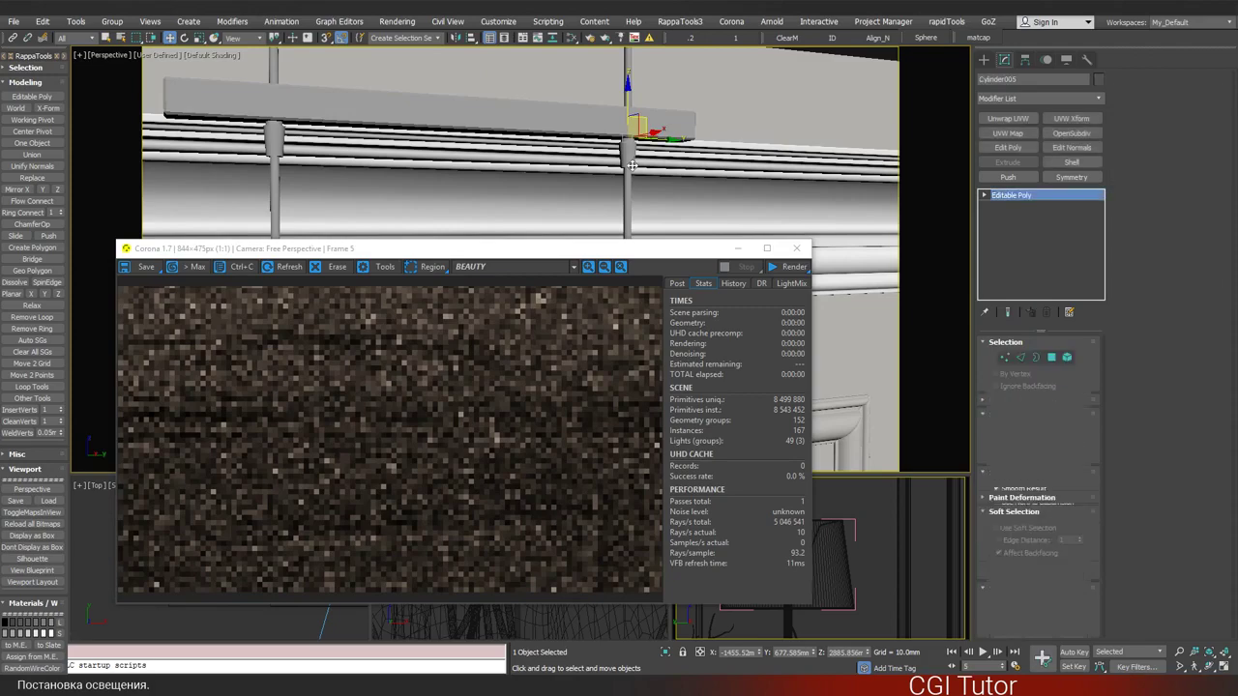
key("F4")
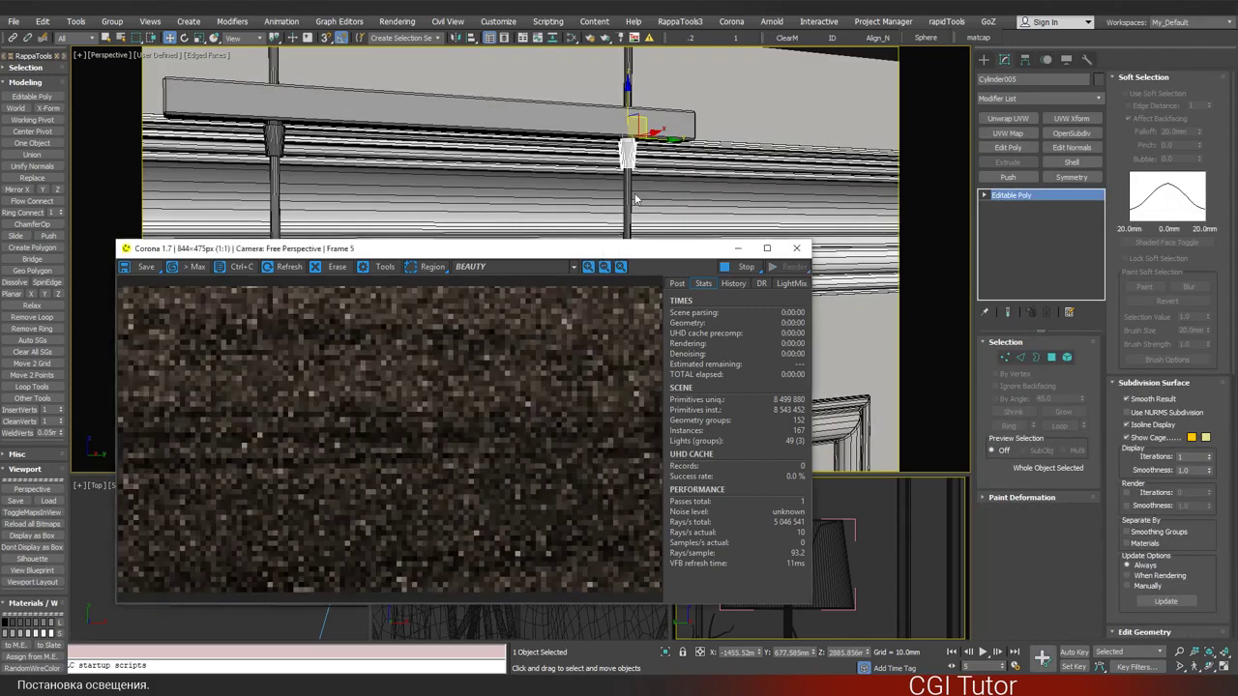
left_click_drag(600, 259, 618, 197)
left_click(814, 187)
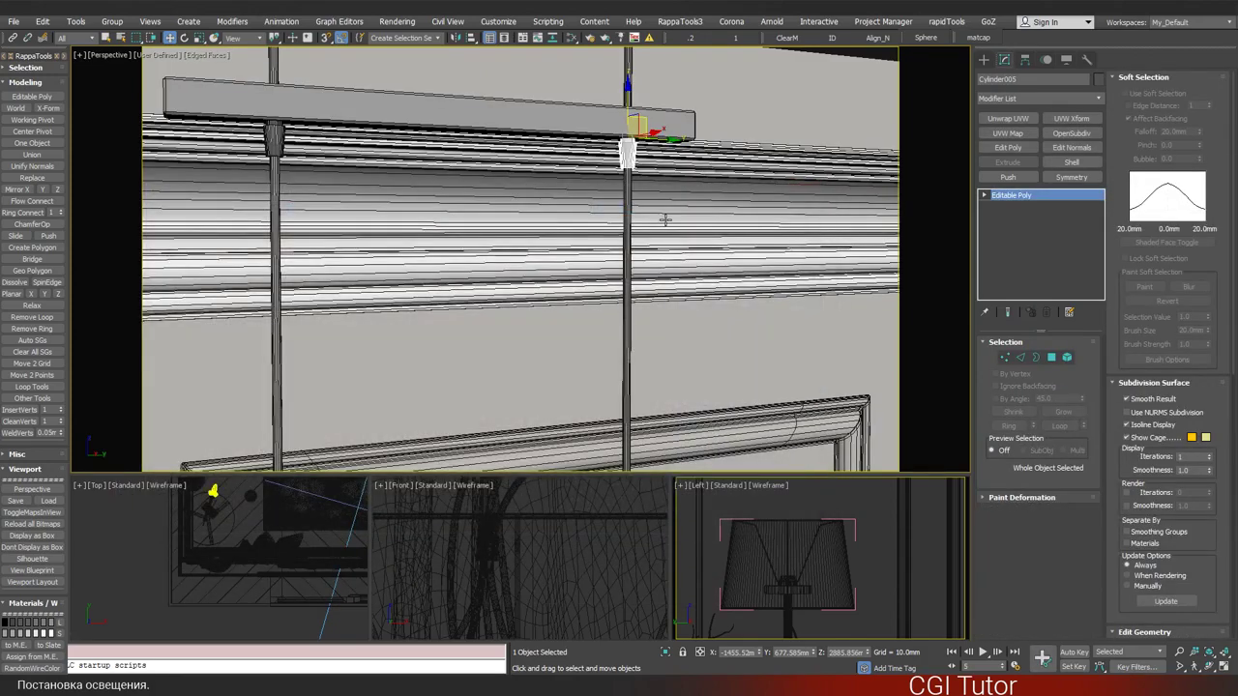
- Orbit to the wall lamp and test-rotate its arm without keeping the change
scroll(665, 220, "down", 5)
mouse_move(666, 220)
middle_mouse_down("alt")
mouse_move(628, 213)
mouse_move(640, 241)
middle_mouse_up("alt")
key("e")
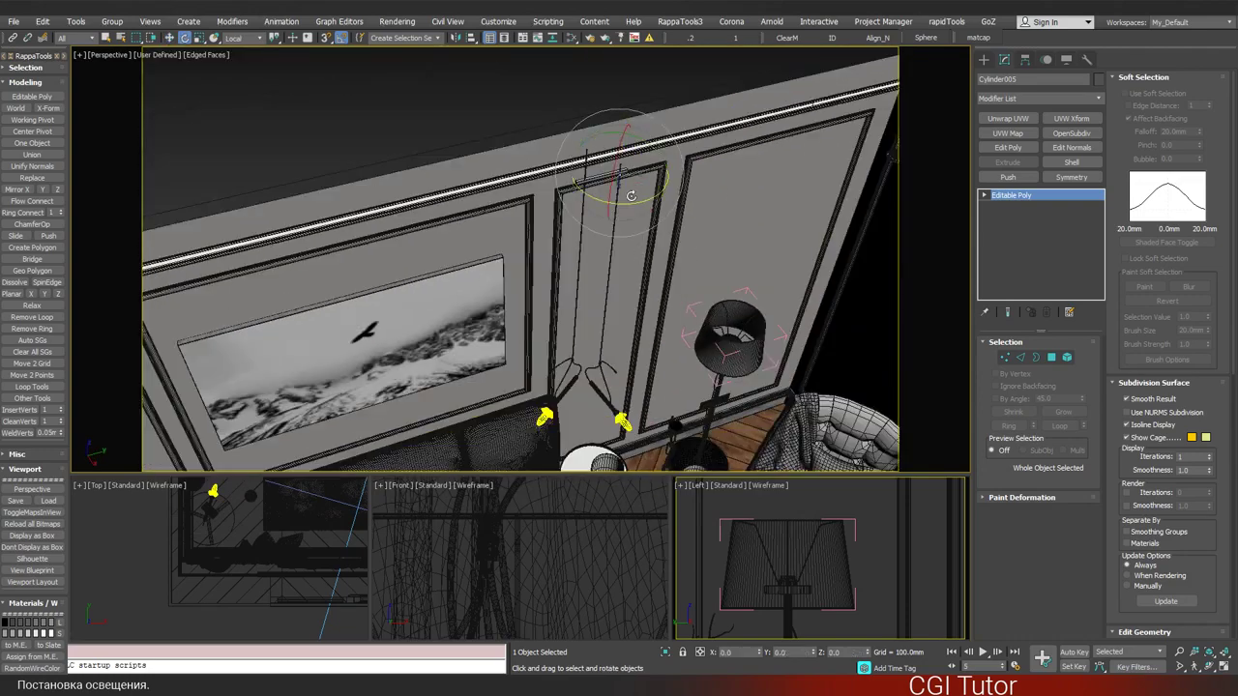
left_click_drag(626, 204, 634, 242)
scroll(651, 369, "up", 5)
mouse_move(651, 368)
middle_mouse_down()
mouse_move(587, 157)
mouse_move(631, 219)
middle_mouse_up()
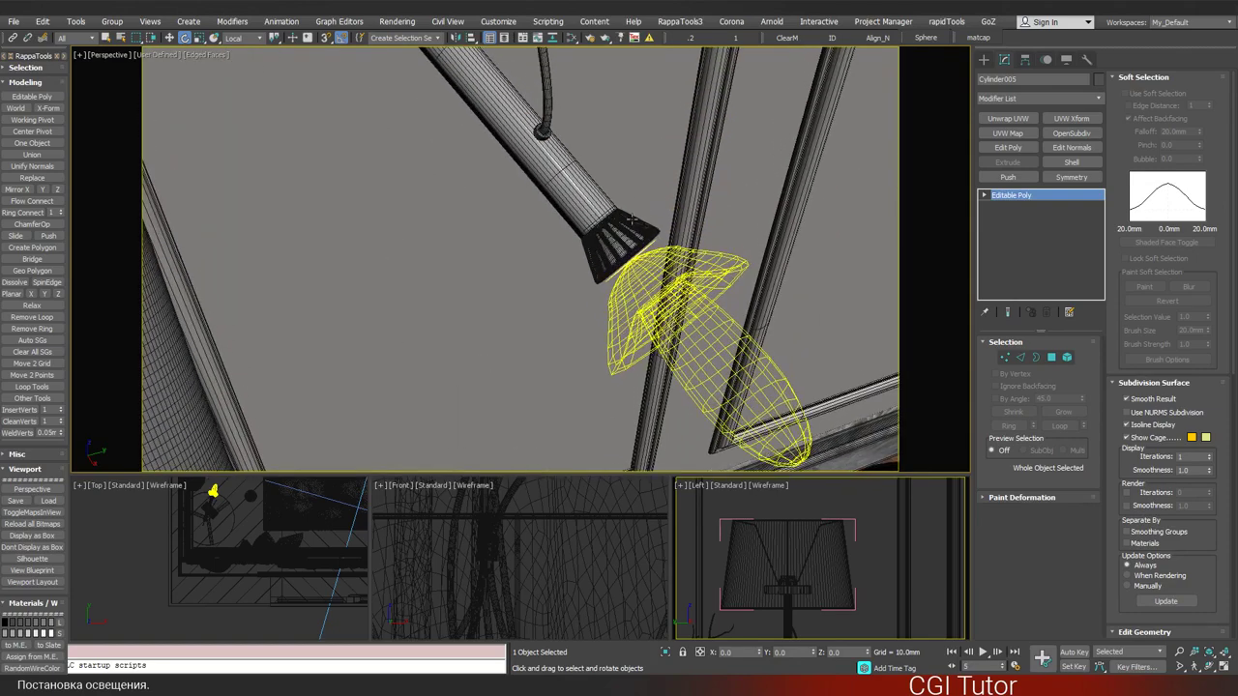
- Arm Select and Link, switch to wireframe and select spot1 by the lamp pole
left_click(13, 37)
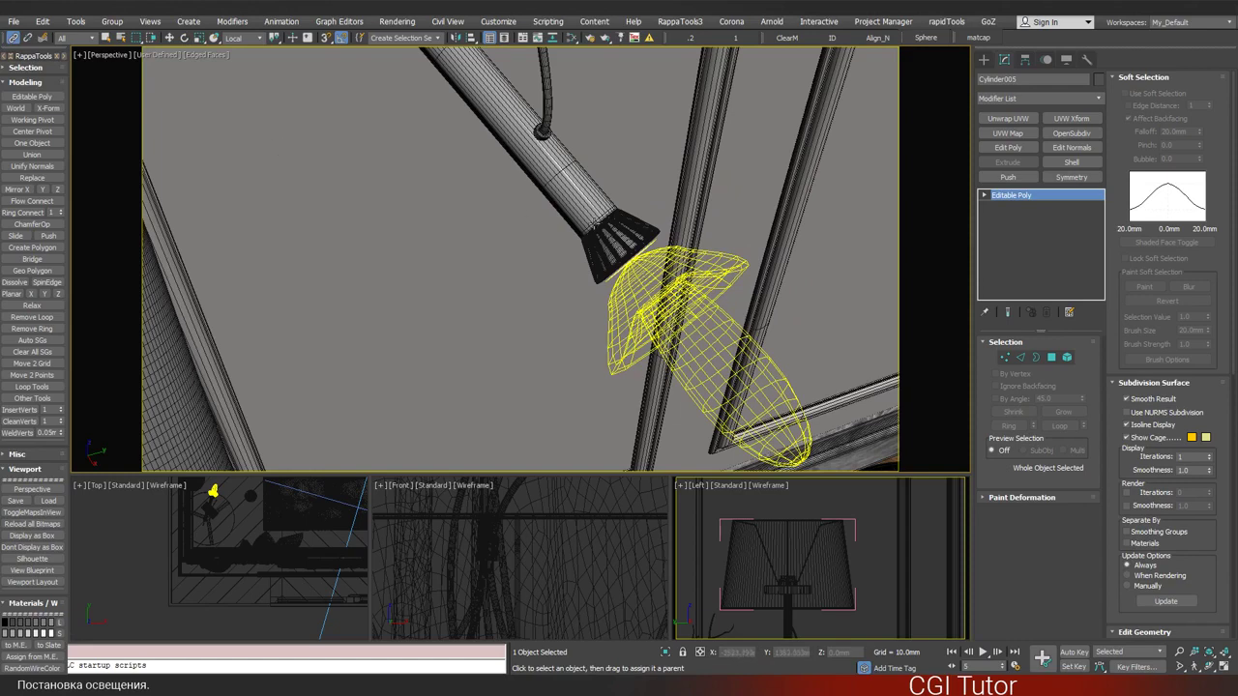
key("F3")
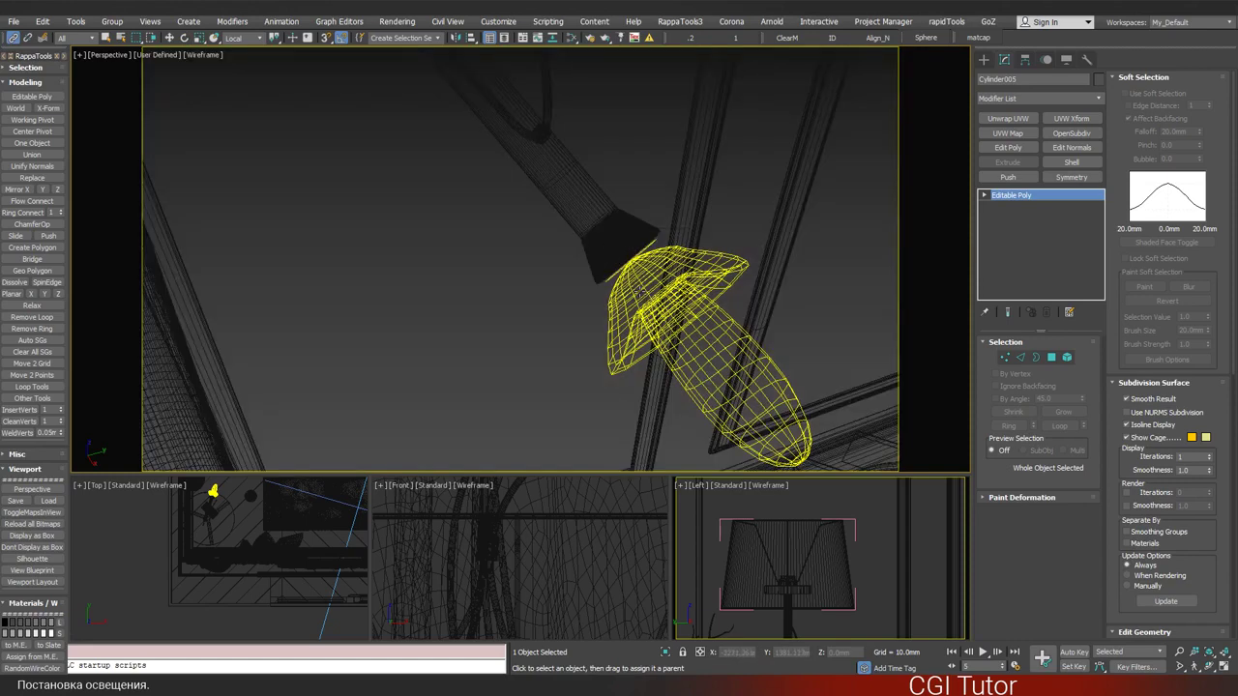
left_click(566, 208)
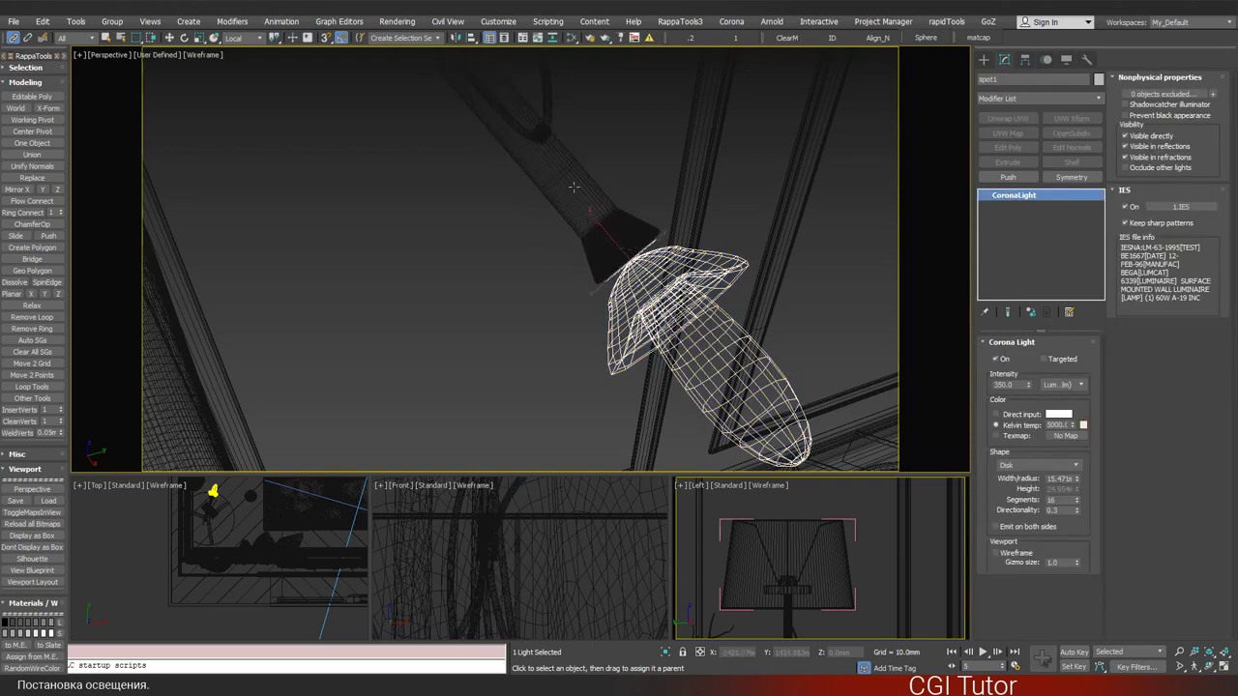
scroll(594, 234, "down", 5)
scroll(594, 234, "down", 3)
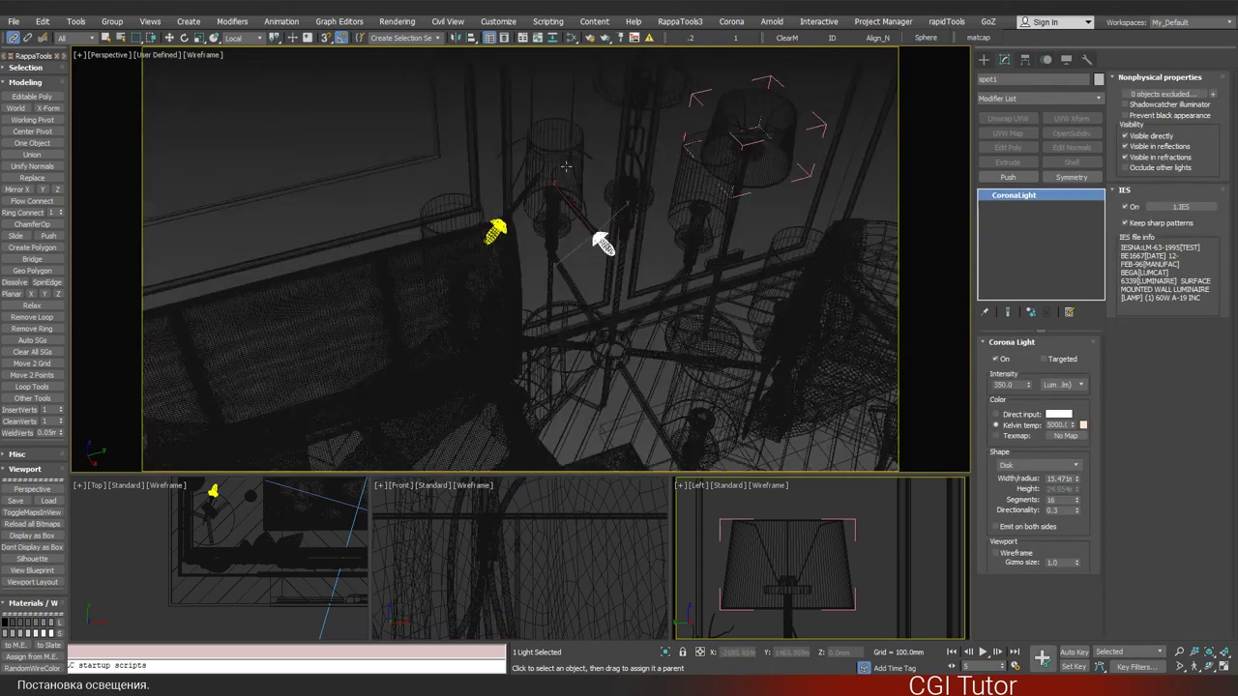
middle_click_drag(566, 188, 542, 280)
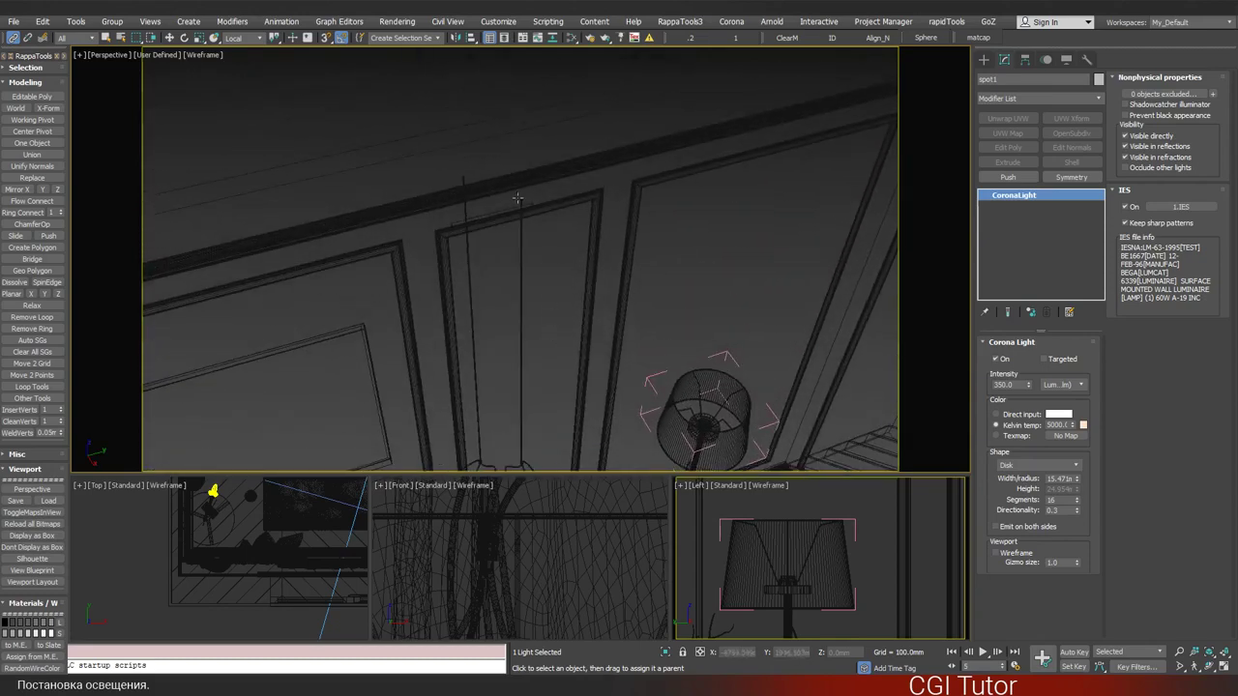
scroll(518, 198, "up", 3)
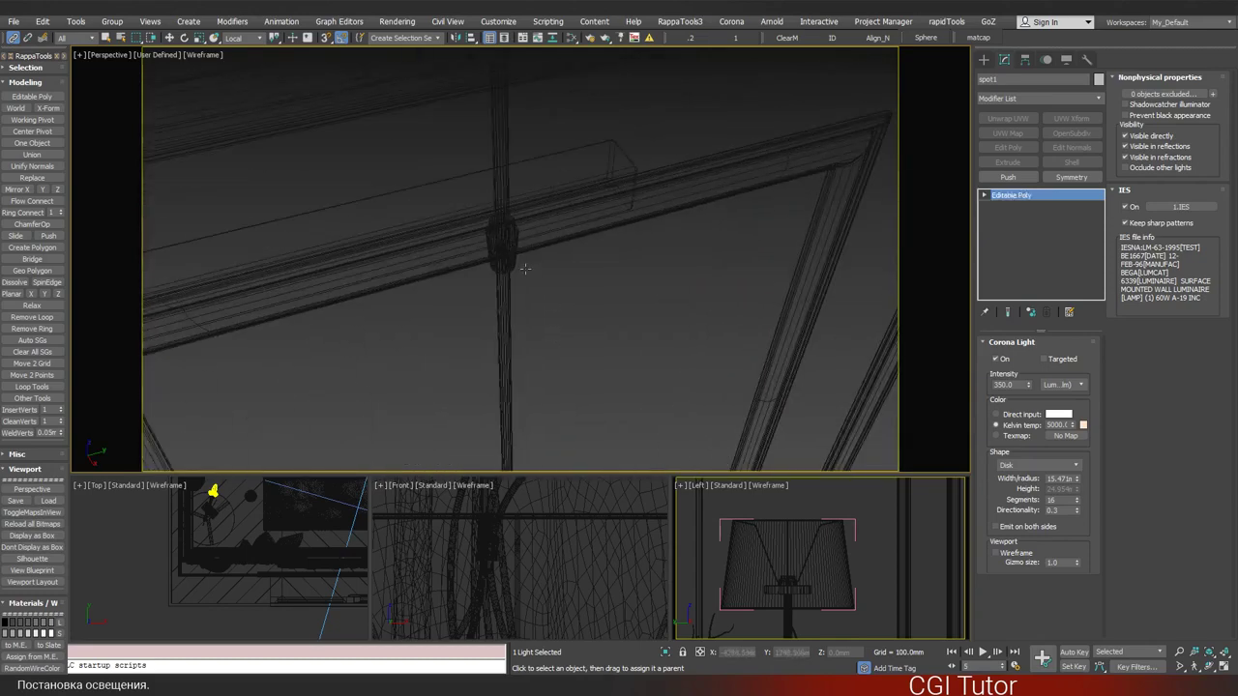
- Select the lamp cylinder and test-rotate it, cancelling the rotation
left_click(523, 268)
key("w")
key("e")
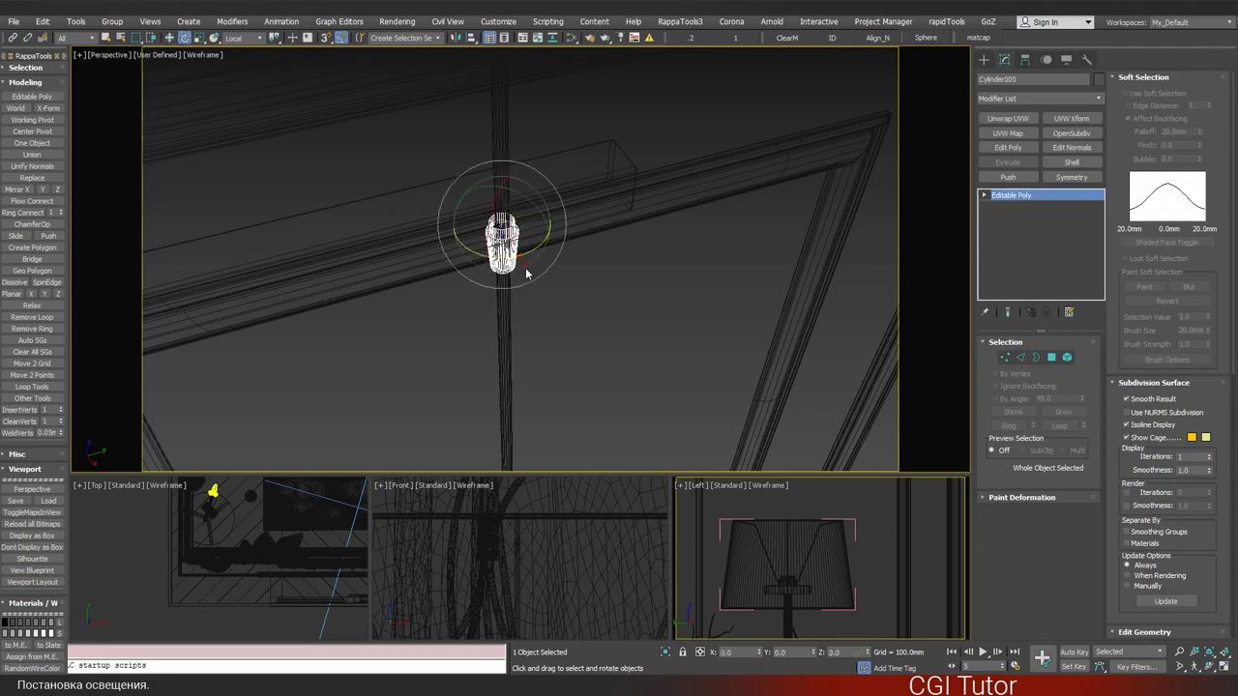
scroll(527, 274, "down", 2)
scroll(525, 268, "down", 2)
scroll(542, 281, "down", 2)
scroll(542, 268, "down", 2)
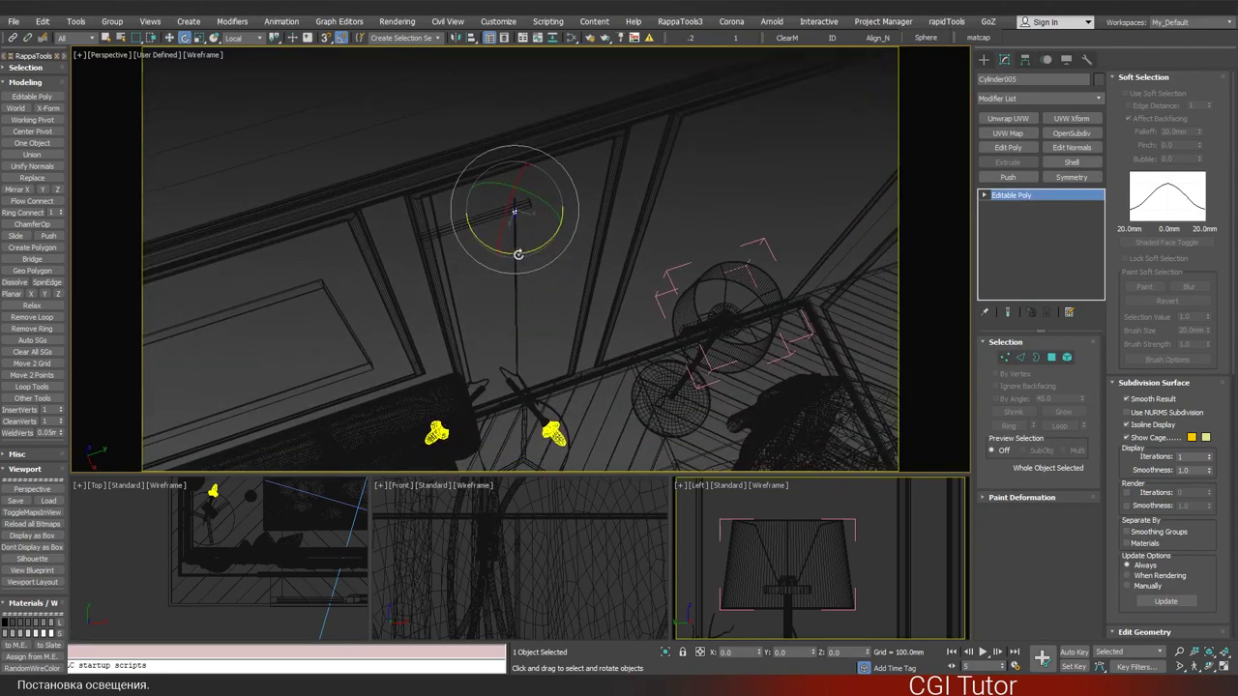
mouse_move(521, 251)
left_mouse_down()
mouse_move(501, 239)
mouse_move(569, 208)
left_mouse_up()
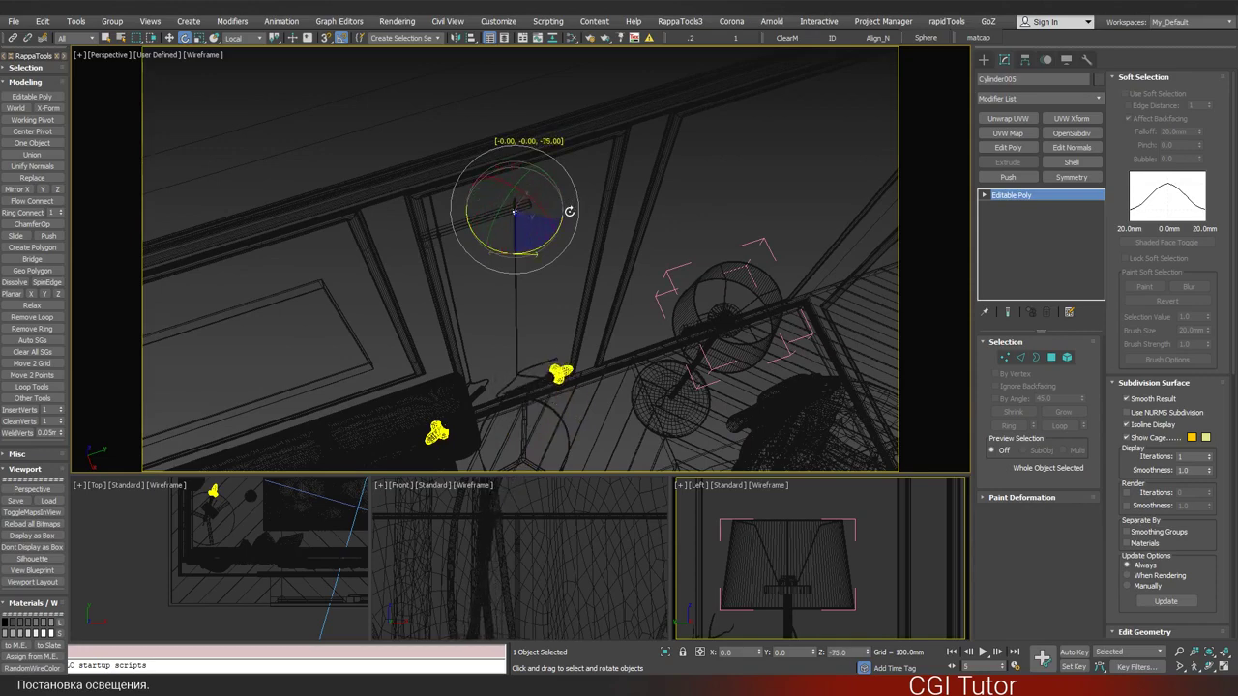
- Orbit and zoom the wireframe view to frame the bed wall, both wall lamps and floor lamp
mouse_move(549, 349)
middle_mouse_down("alt")
mouse_move(570, 236)
mouse_move(542, 351)
mouse_move(580, 303)
middle_mouse_up("alt")
scroll(580, 304, "up", 3)
scroll(580, 329, "up", 3)
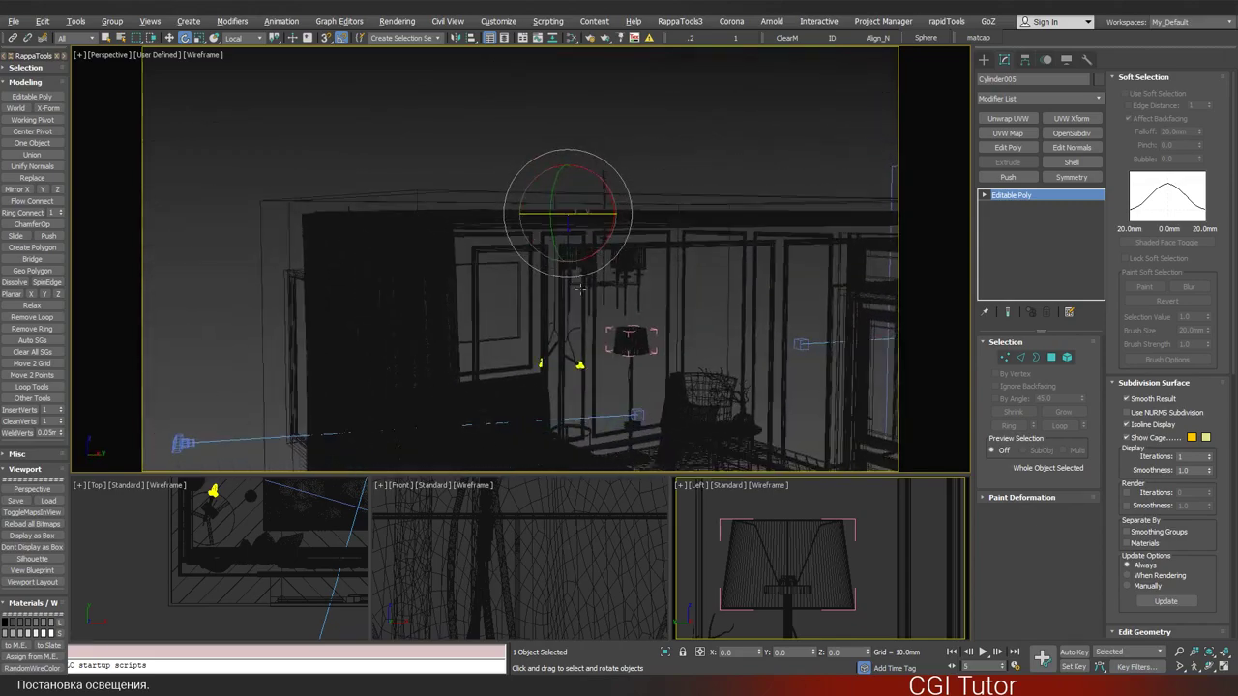
scroll(581, 358, "up", 4)
scroll(581, 359, "up", 3)
scroll(605, 276, "down", 3)
scroll(614, 271, "down", 3)
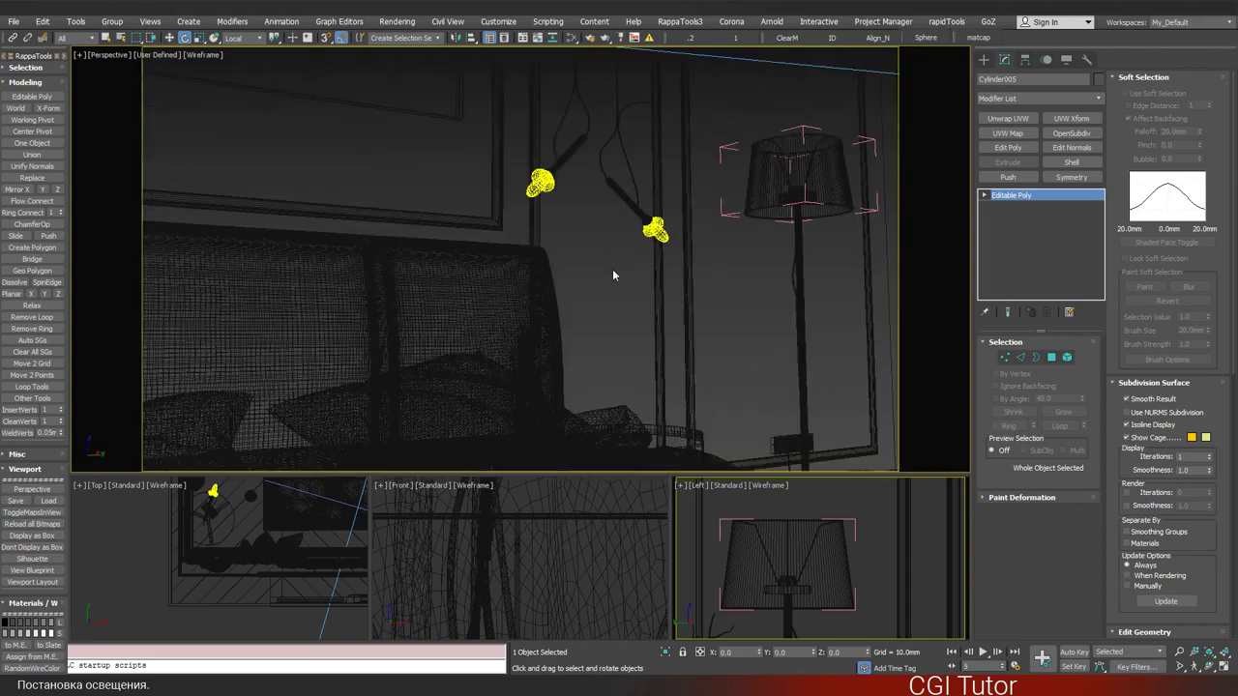
scroll(614, 271, "down", 3)
middle_click_drag(630, 263, 620, 267, "alt")
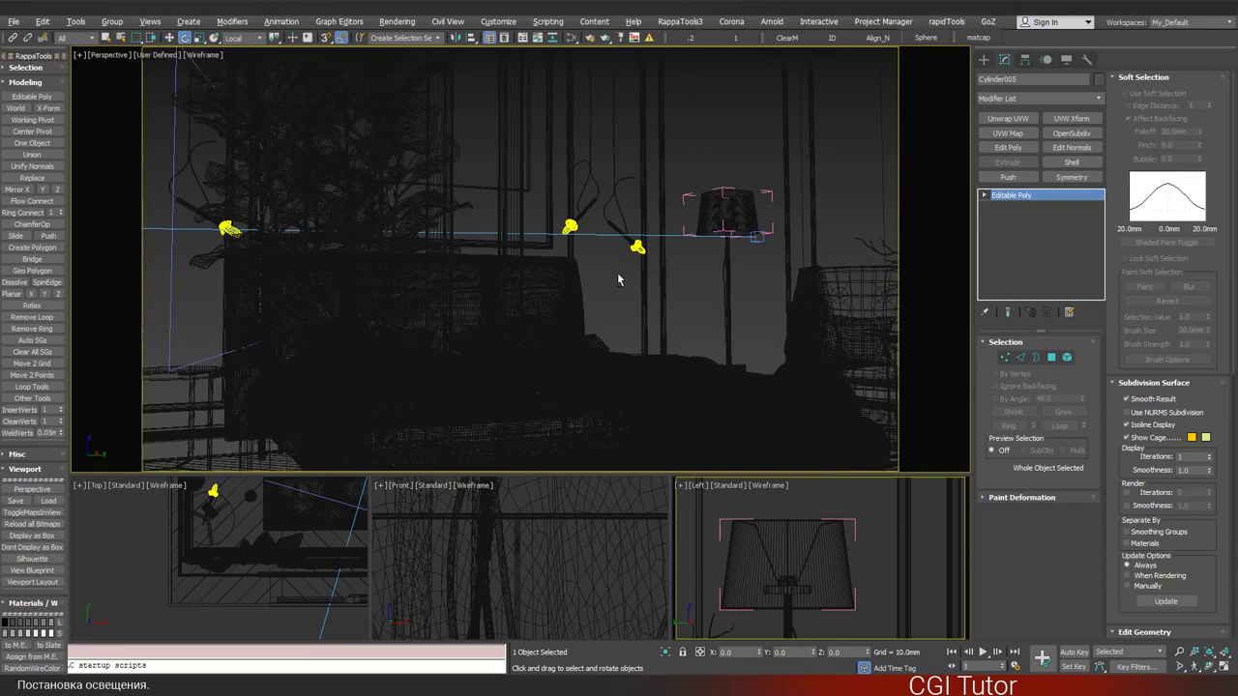
scroll(609, 259, "up", 2)
scroll(616, 243, "up", 2)
scroll(585, 242, "up", 1)
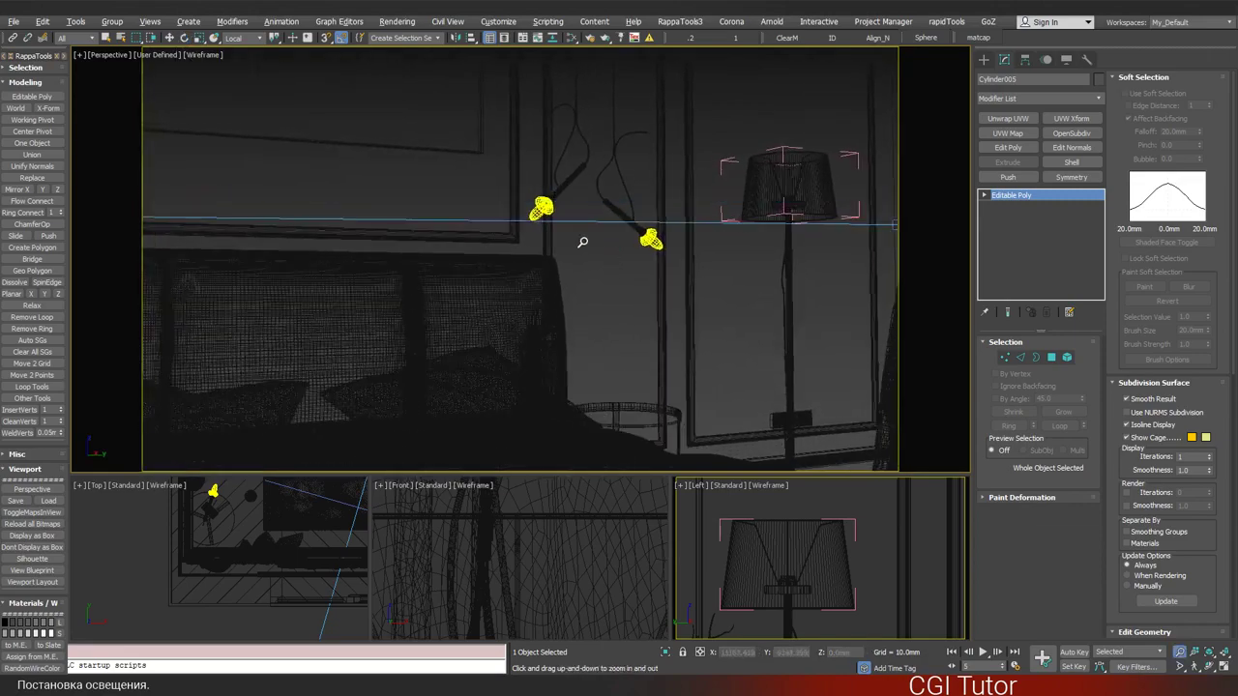
scroll(585, 244, "down", 1)
scroll(587, 246, "down", 1)
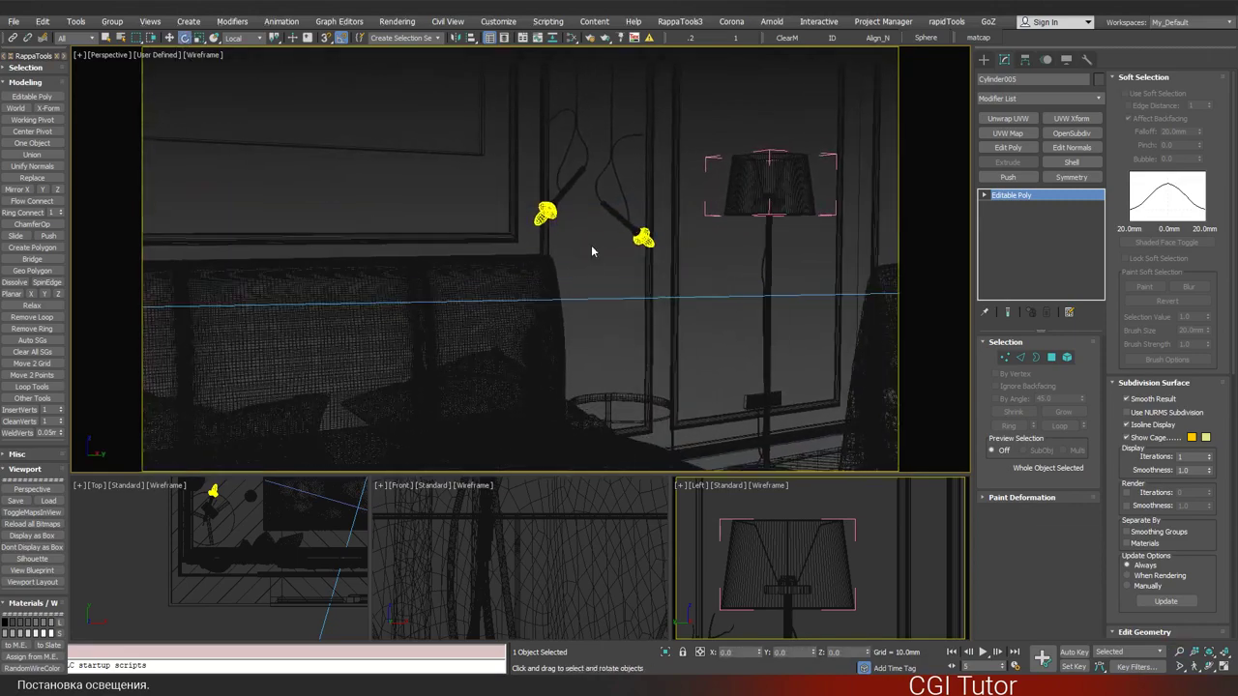
- Restart the interactive render, move its window aside and activate the lower viewport
key("shift+q")
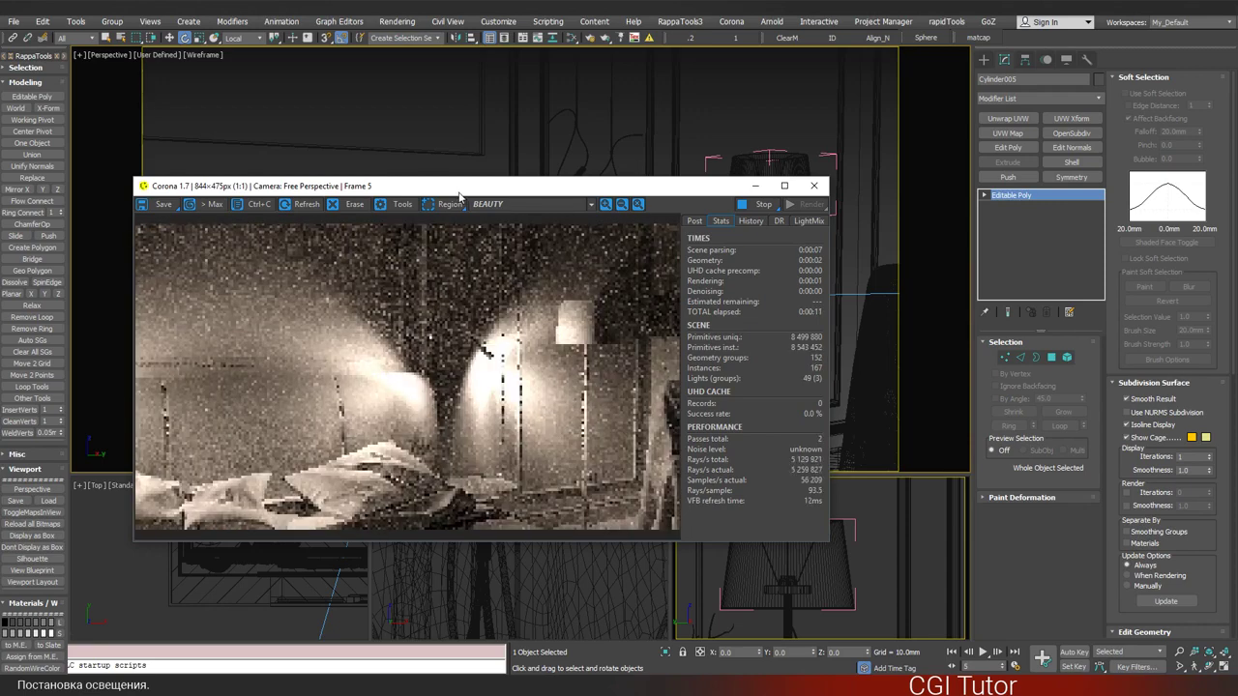
left_click_drag(492, 189, 390, 225)
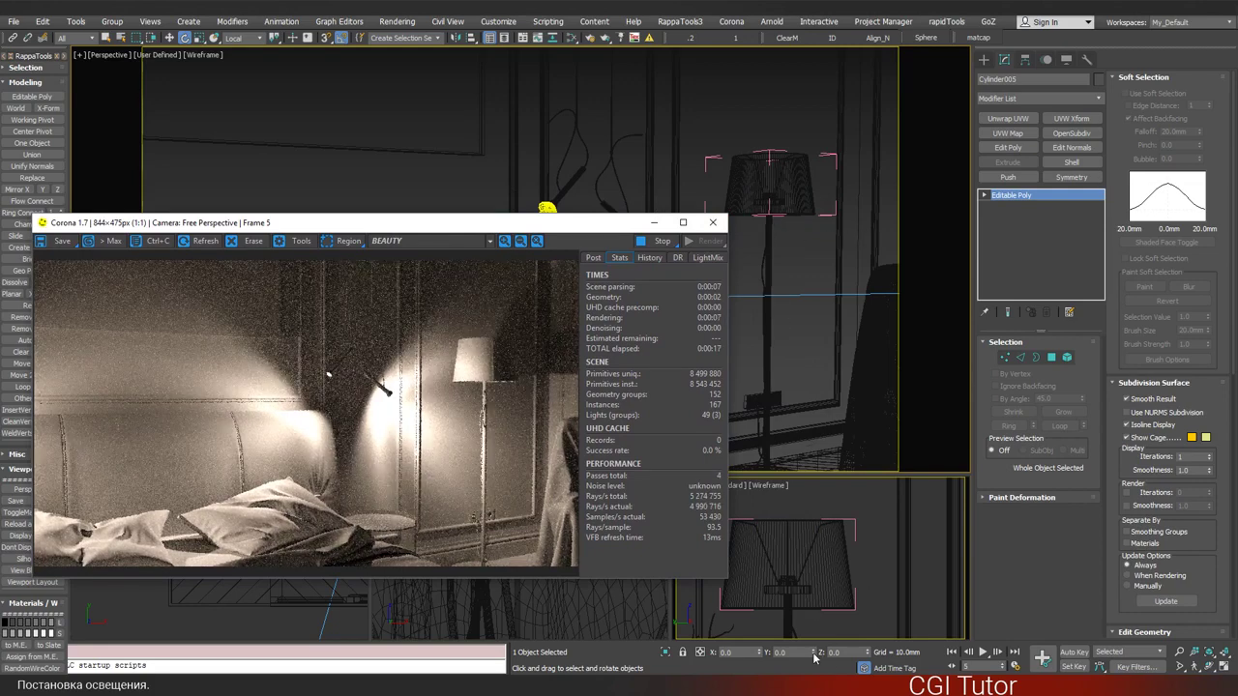
left_click_drag(571, 229, 550, 281)
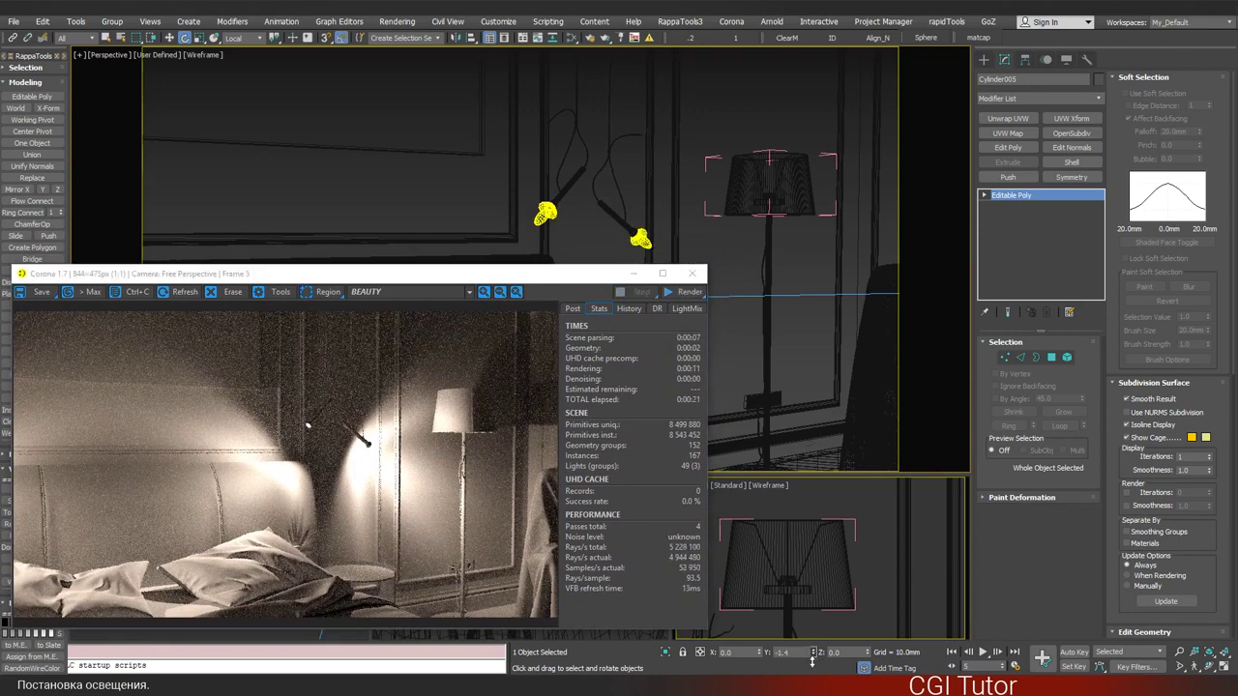
key("shift+q")
left_click(836, 615)
key("shift+q")
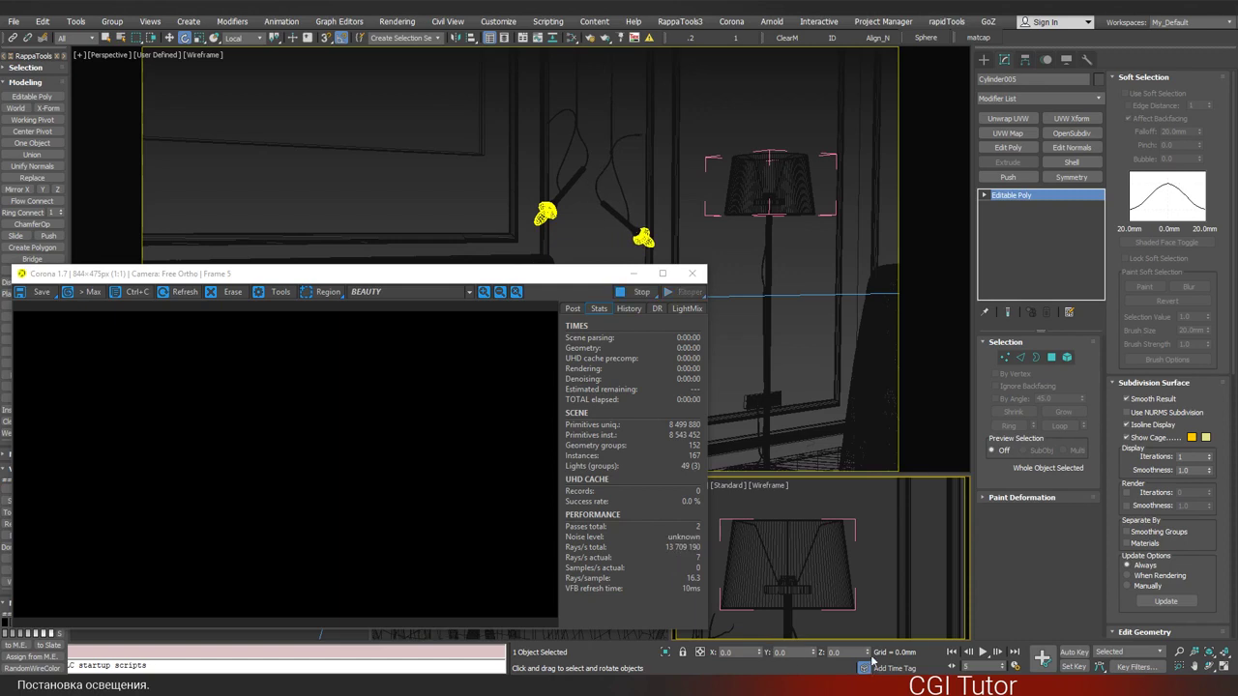
- Re-angle the wall Corona lights with the Z rotation spinner and restart the interactive render
left_click_drag(867, 656, 852, 423)
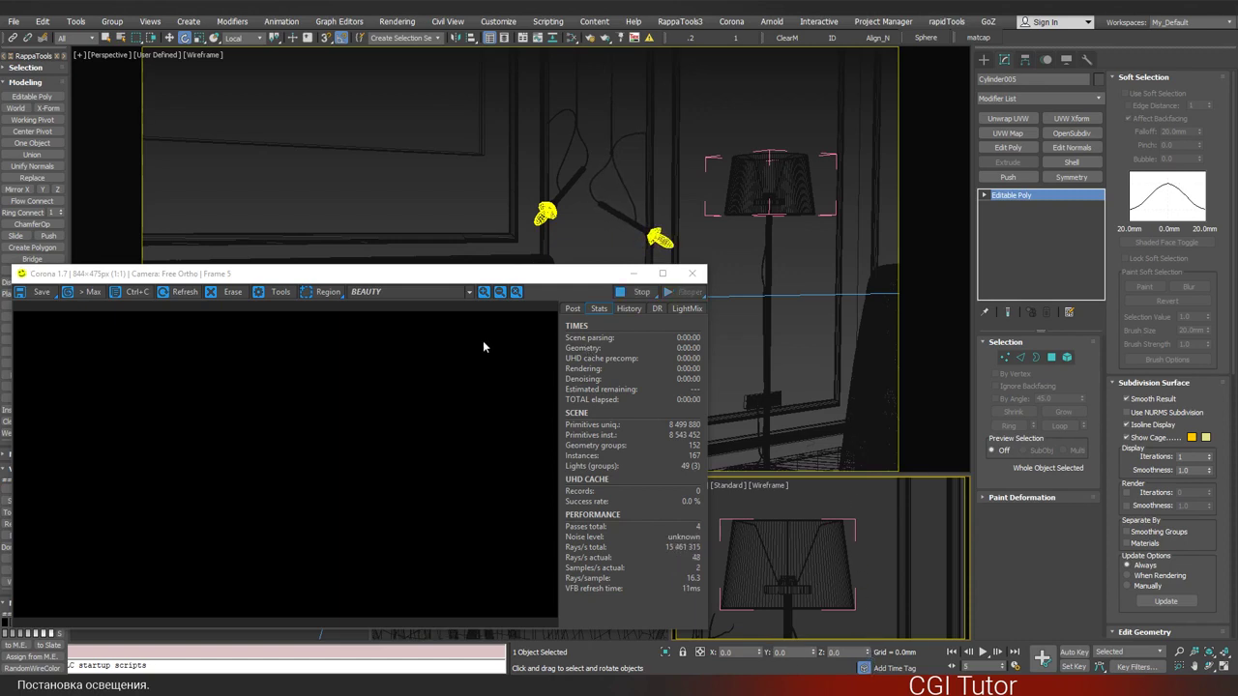
left_click_drag(394, 281, 422, 283)
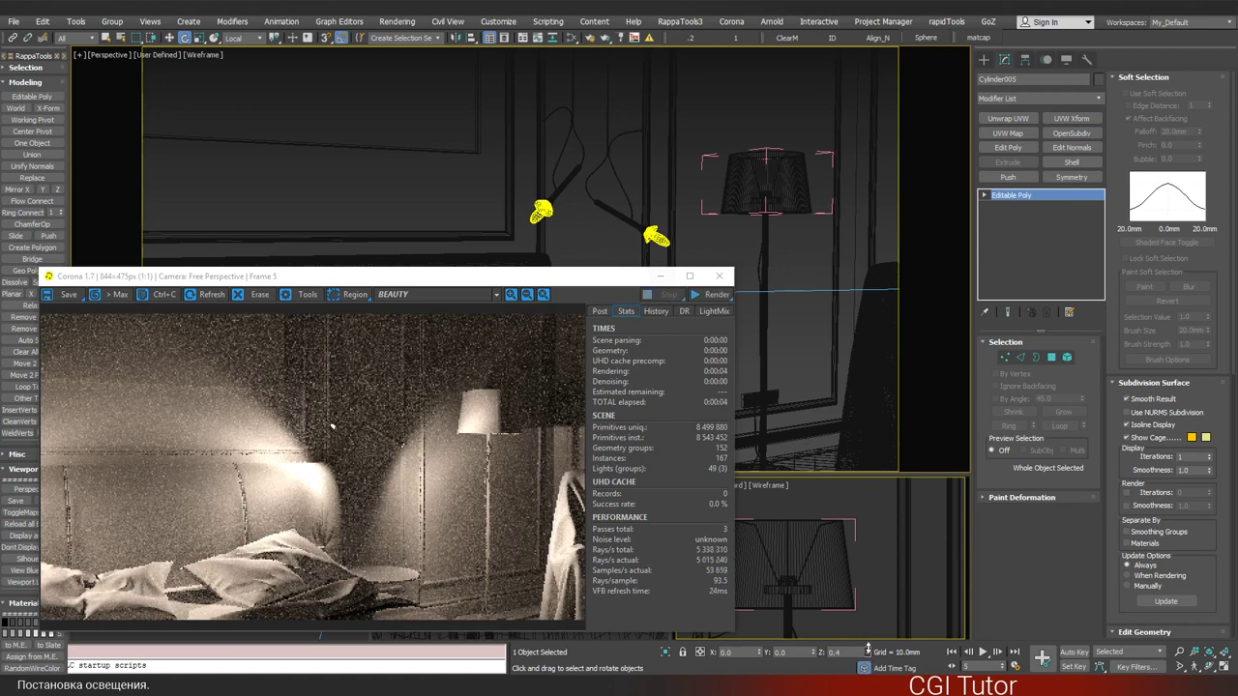
left_click_drag(868, 631, 867, 652)
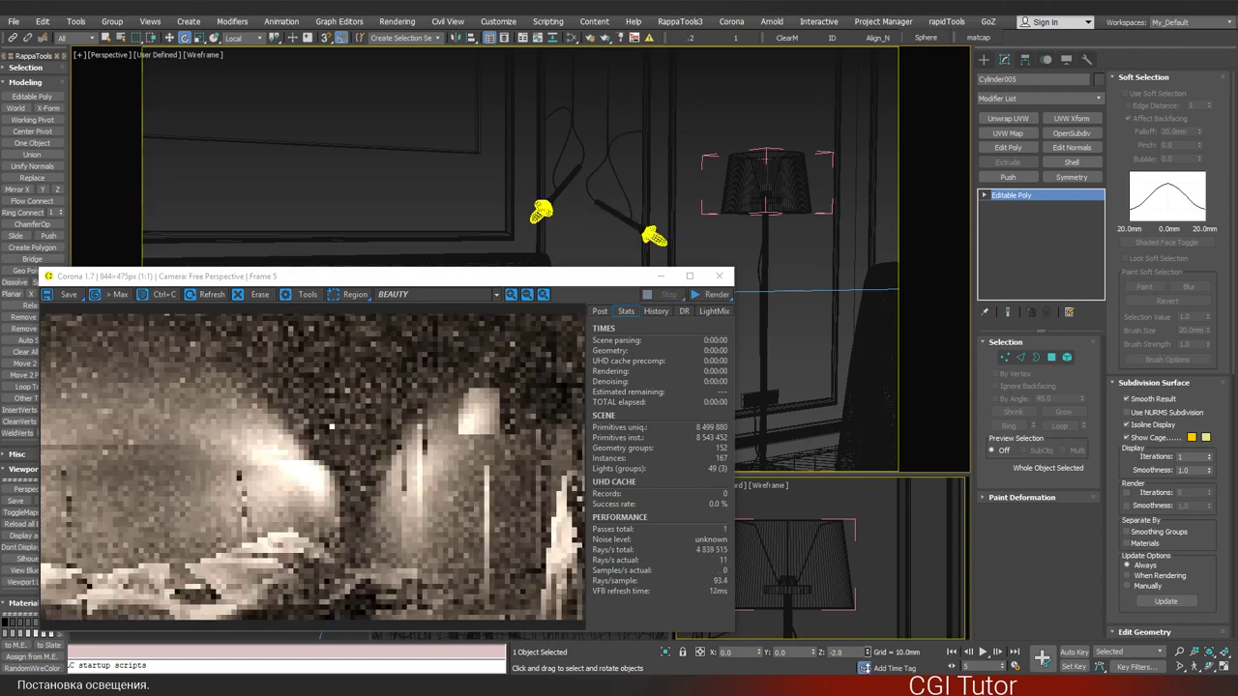
right_click(867, 652)
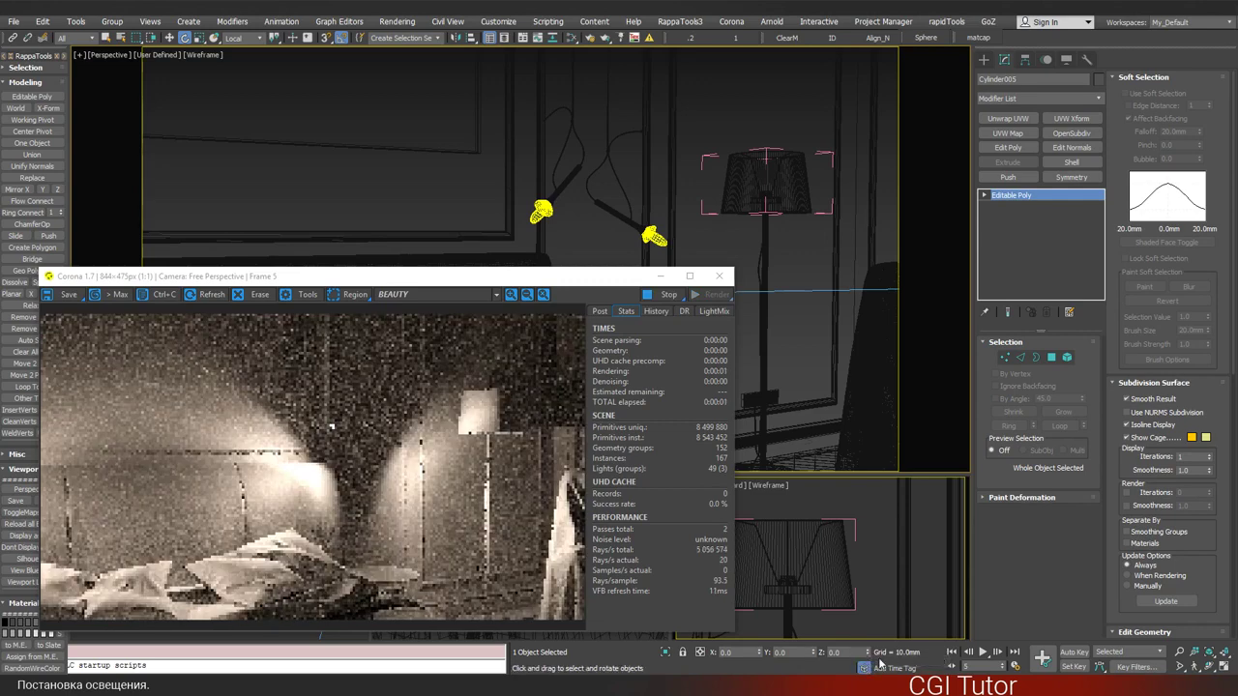
left_click_drag(867, 652, 866, 654)
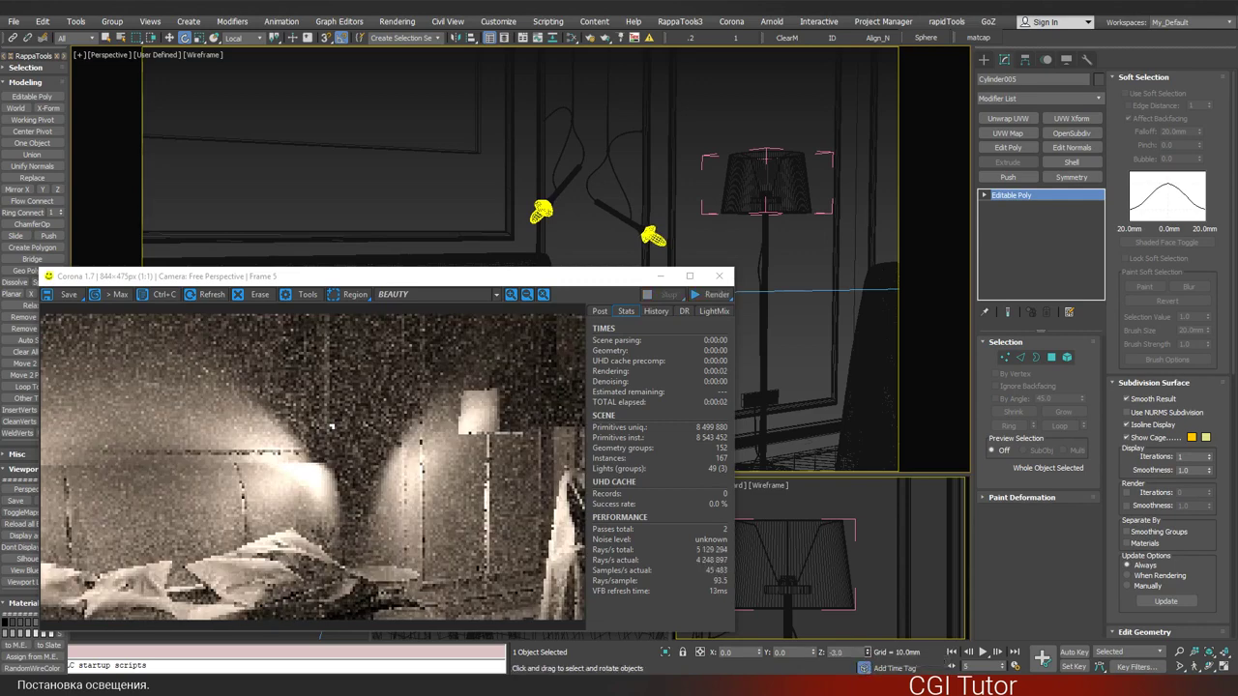
key("shift+q")
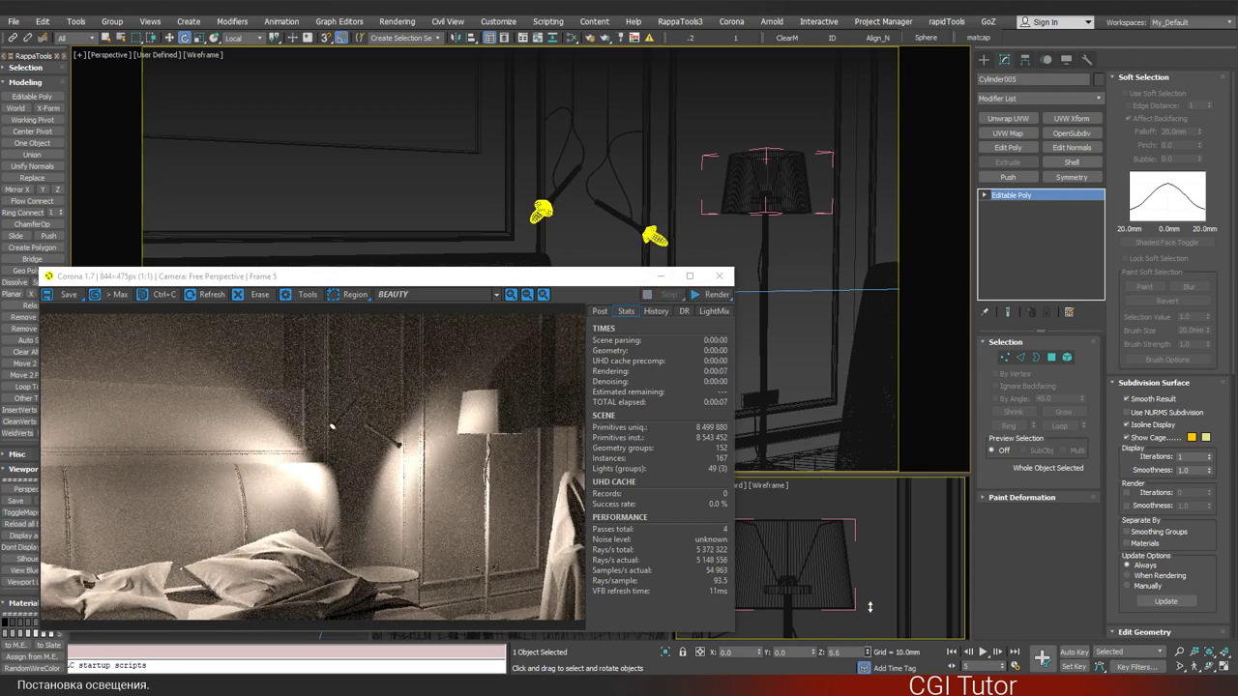
key("shift+q")
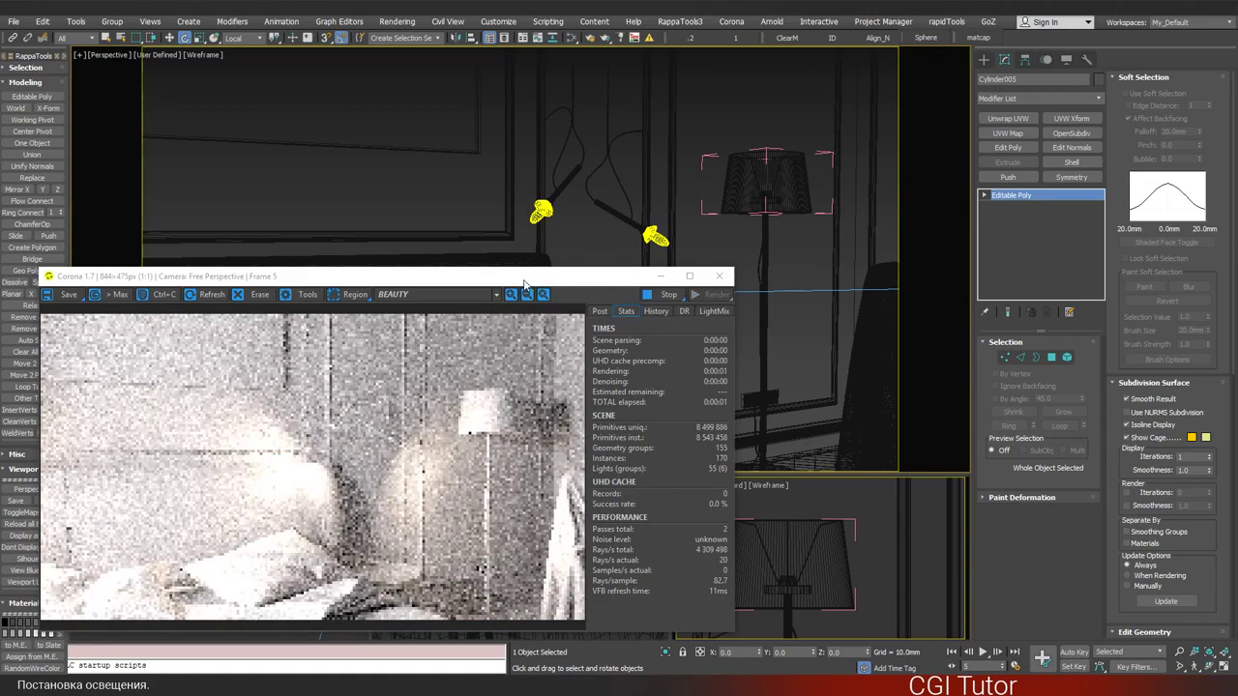
- Select the left wall spot light and lower its intensity from 350 to 200
mouse_move(544, 280)
left_mouse_down()
mouse_move(634, 279)
mouse_move(622, 280)
left_mouse_up()
left_click(542, 209)
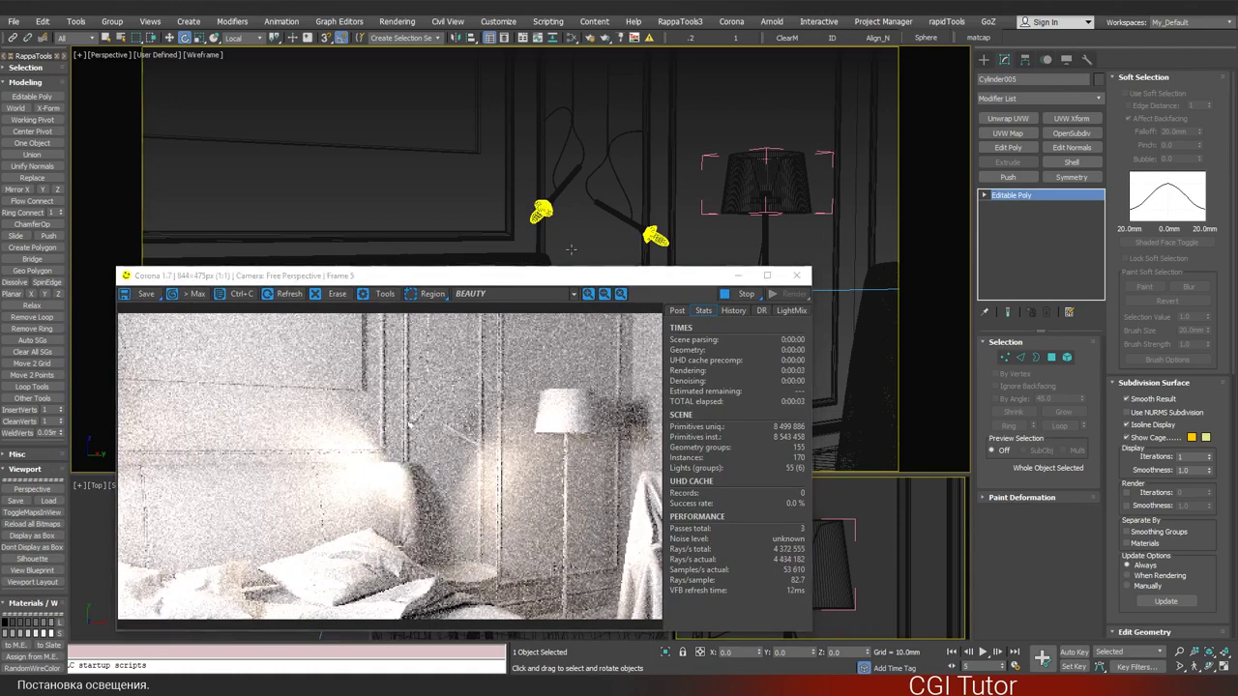
left_click(541, 211)
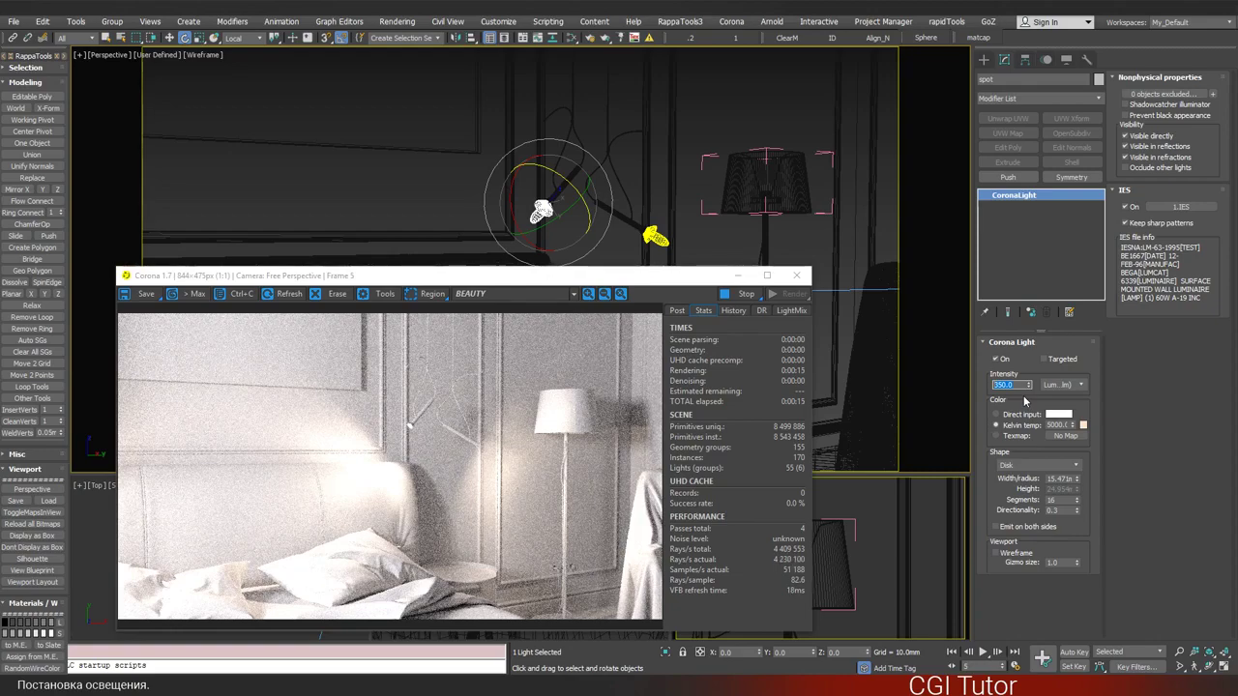
type("200")
key("Return")
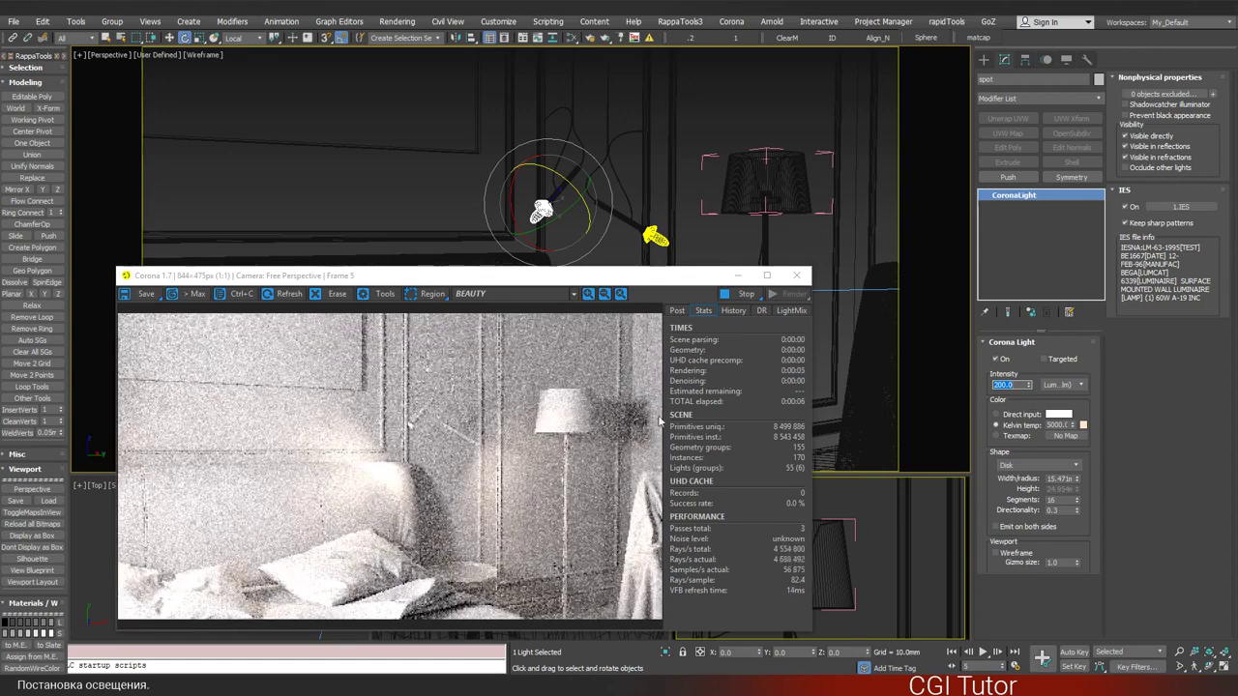
left_click_drag(457, 281, 446, 269)
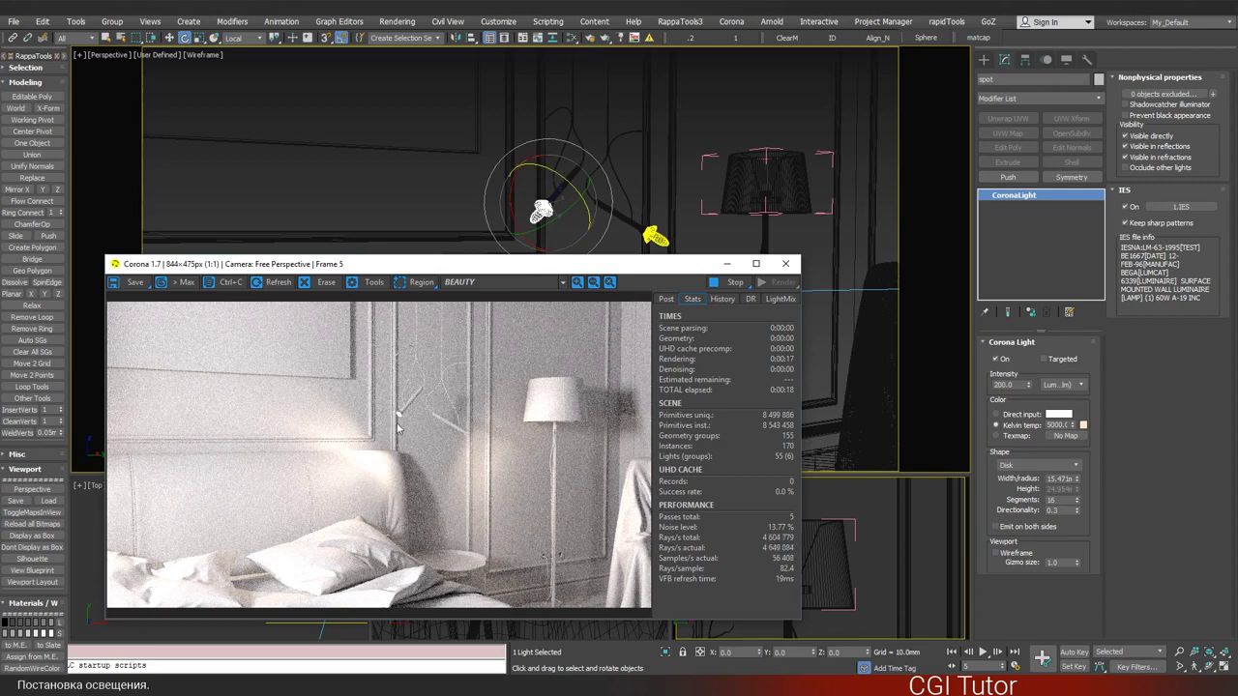
left_click_drag(514, 264, 506, 363)
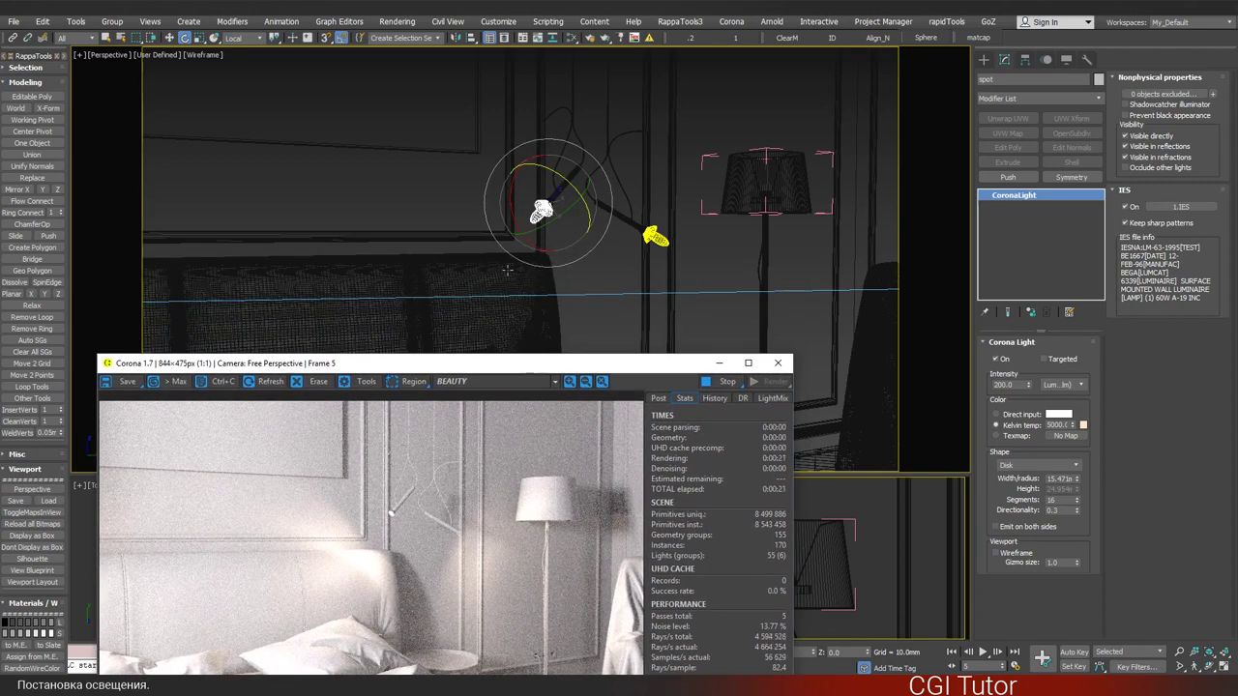
left_click_drag(495, 366, 540, 261)
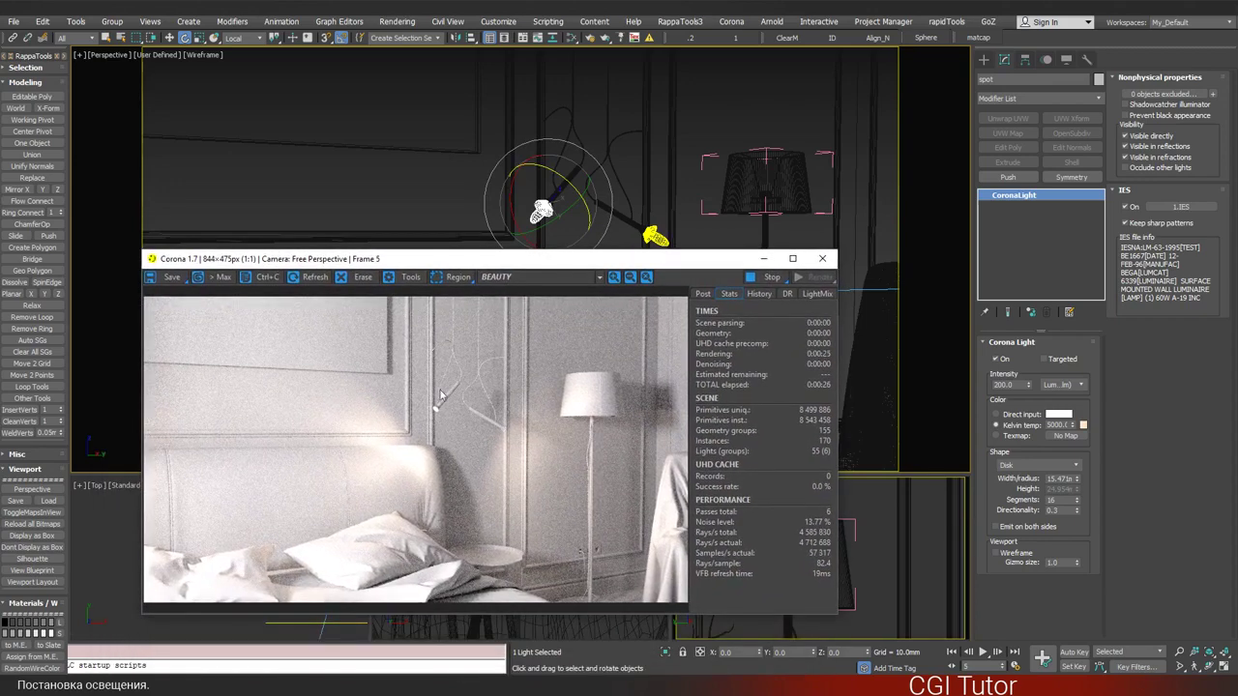
- Set the VFB tone mapping Highlight compress to 4.0
left_click(703, 294)
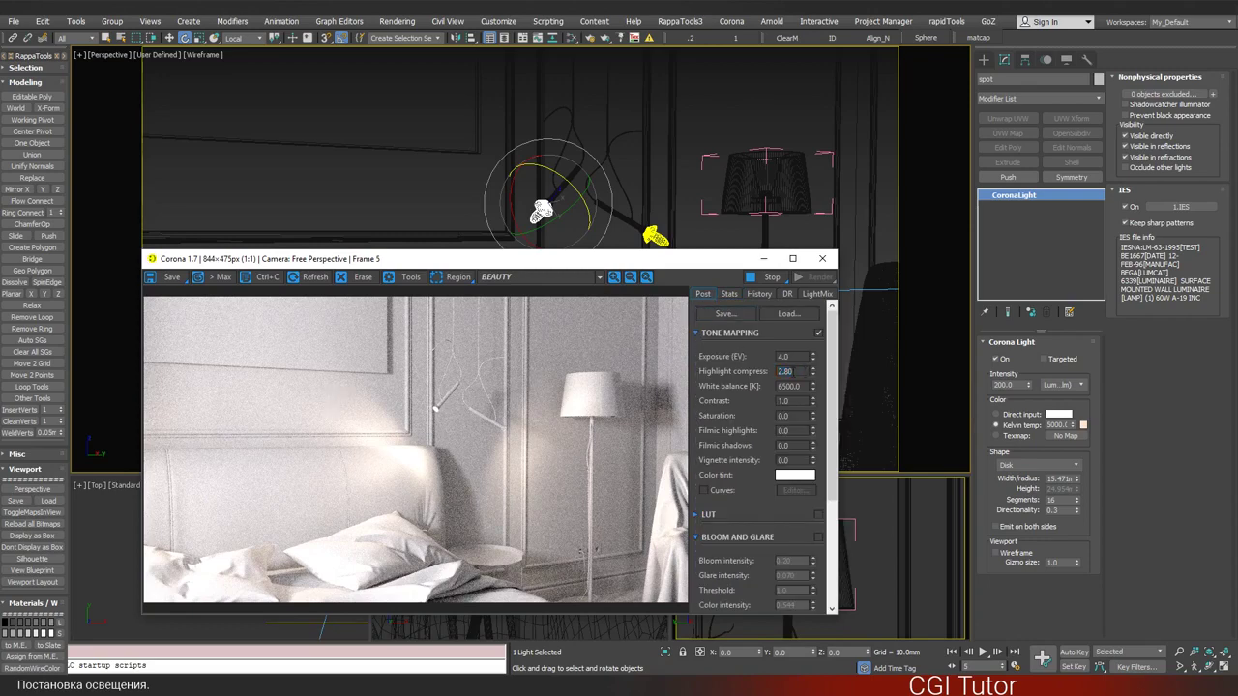
type("3")
key("Return")
type("4")
key("Return")
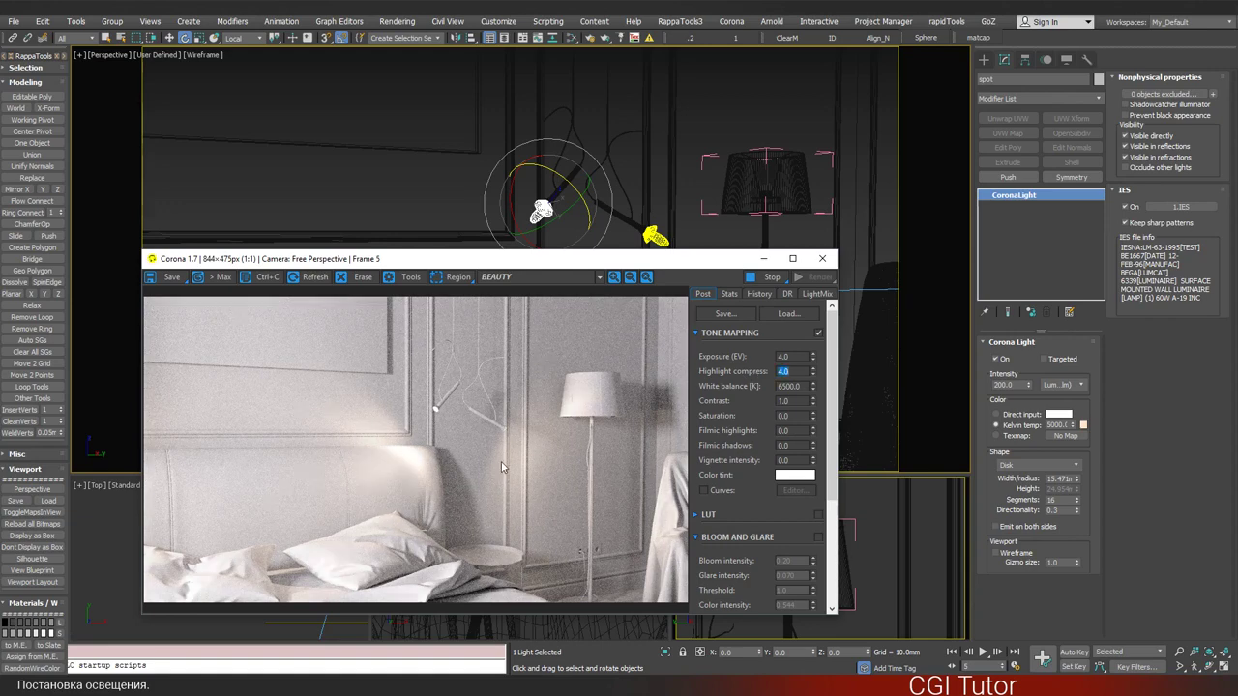
- Render through CoronaCamera001 to show the whole bedroom
left_click_drag(535, 268, 564, 266)
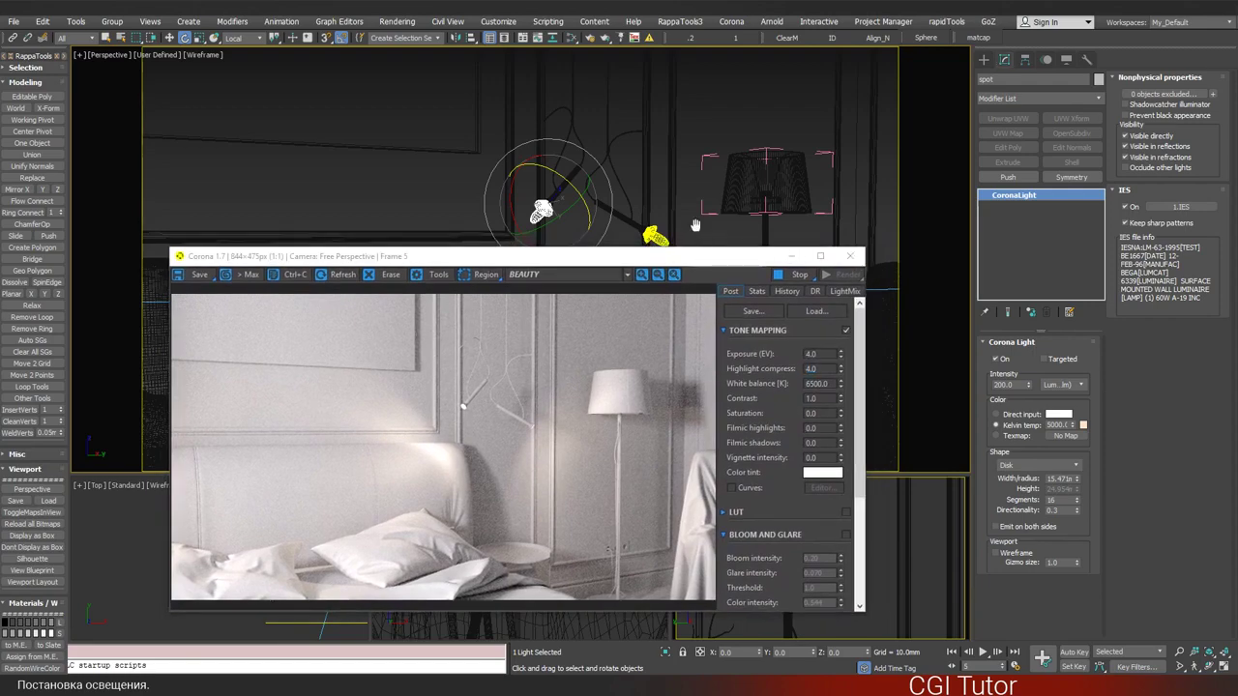
key("c")
double_click(616, 253)
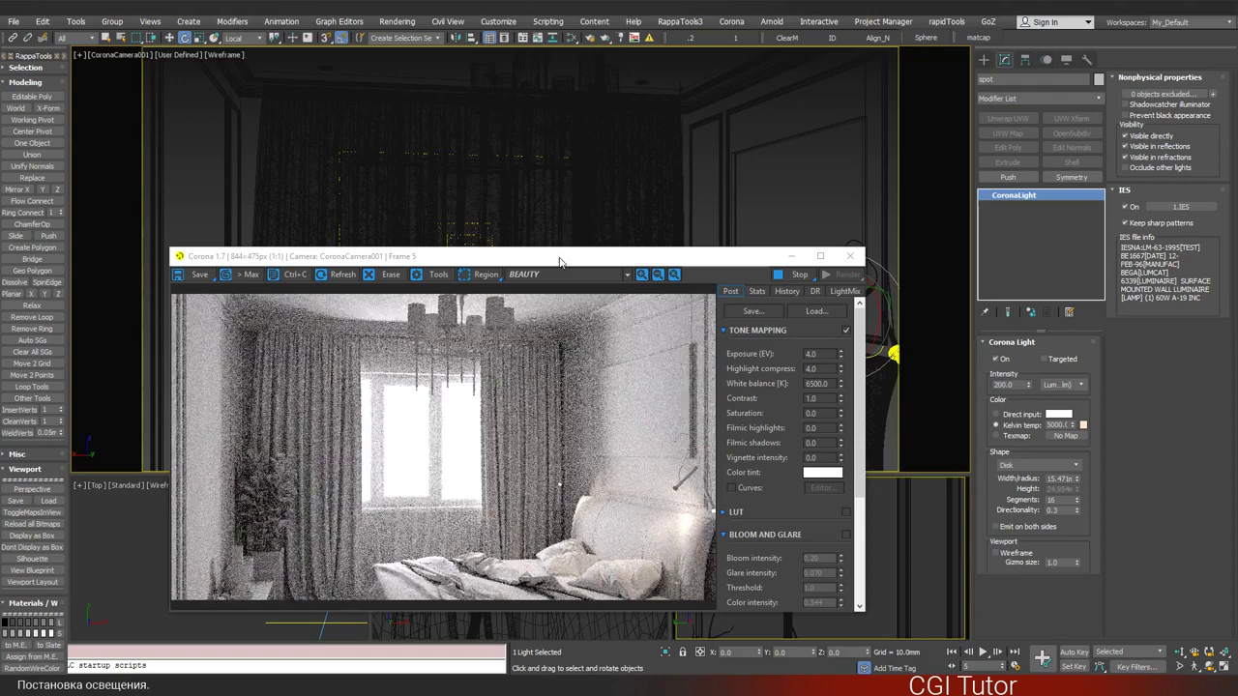
- Reposition the render window and open Render Setup: Corona 1.7 from the main toolbar
left_click_drag(562, 254, 587, 165)
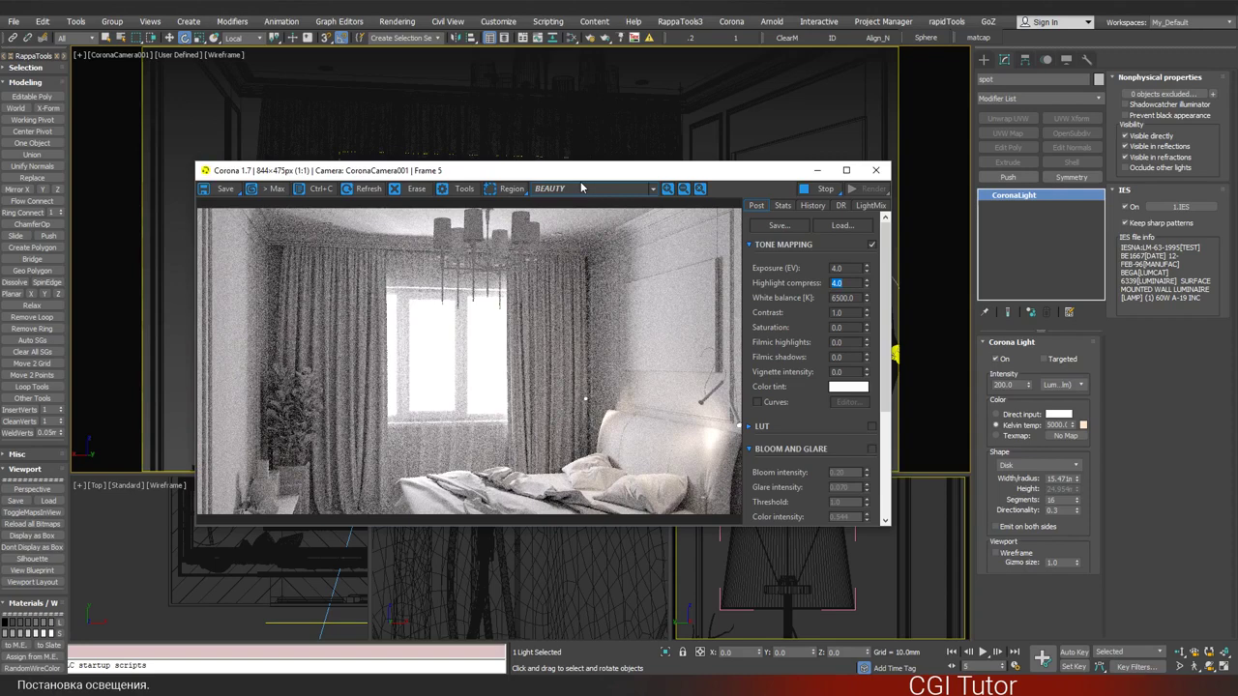
left_click_drag(518, 177, 504, 173)
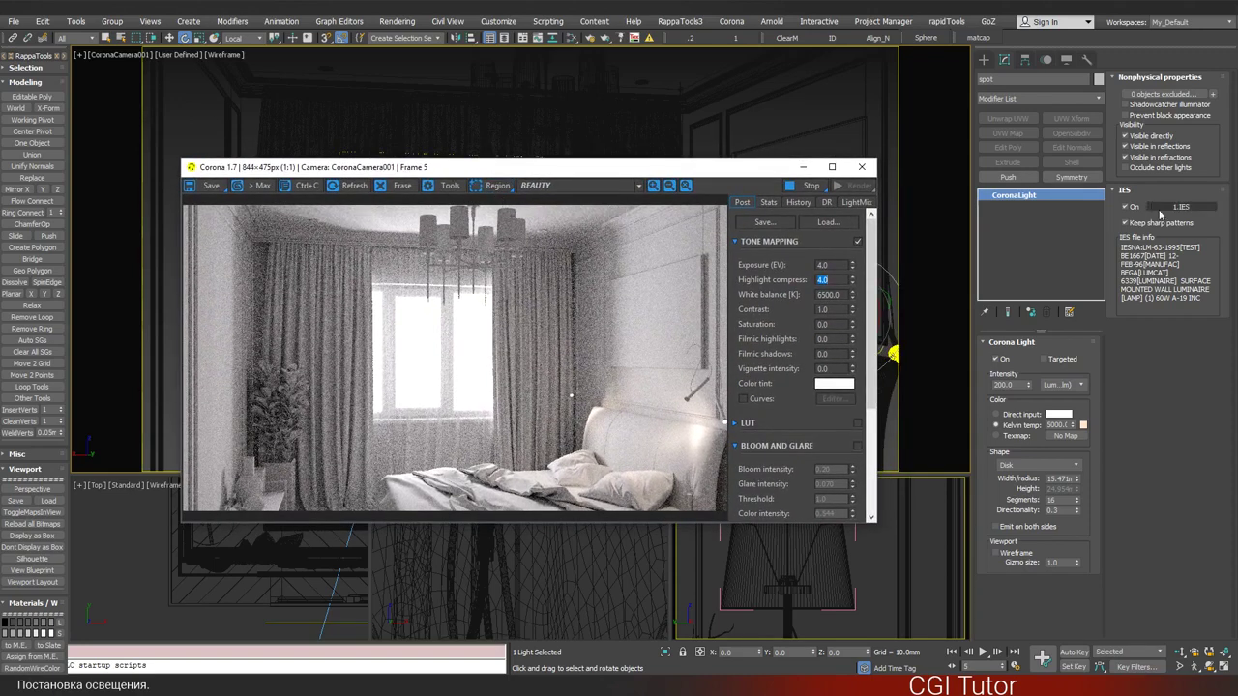
left_click(593, 39)
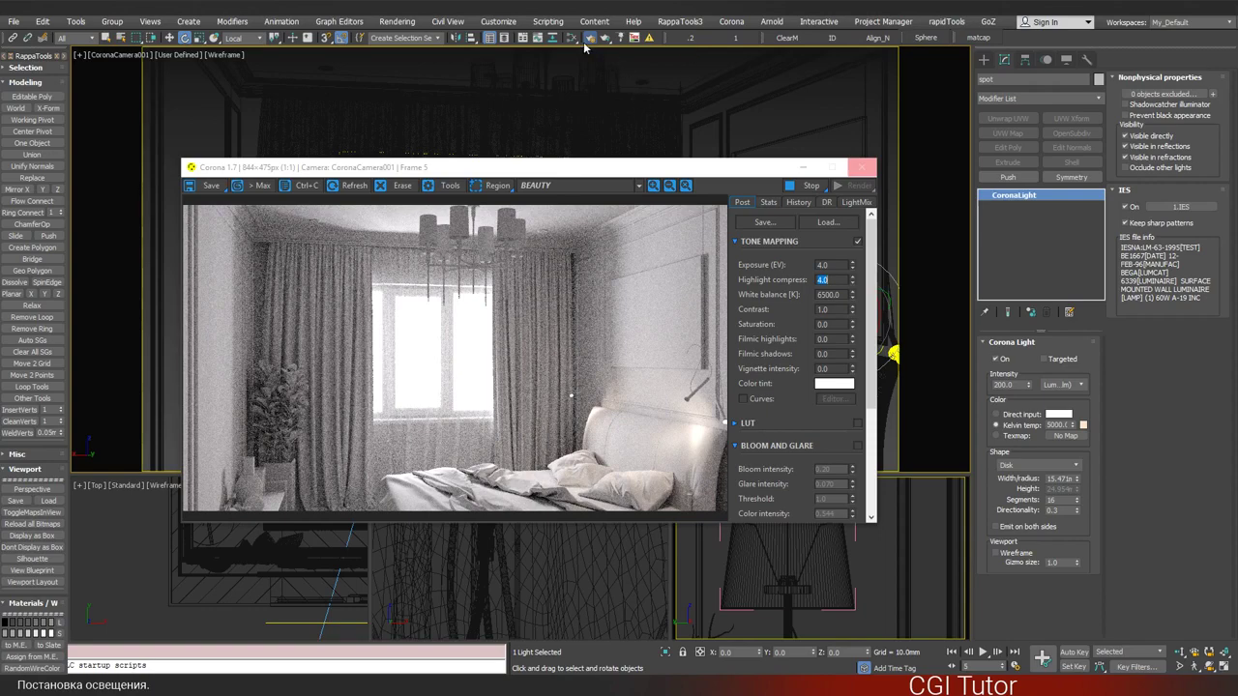
left_click(587, 41)
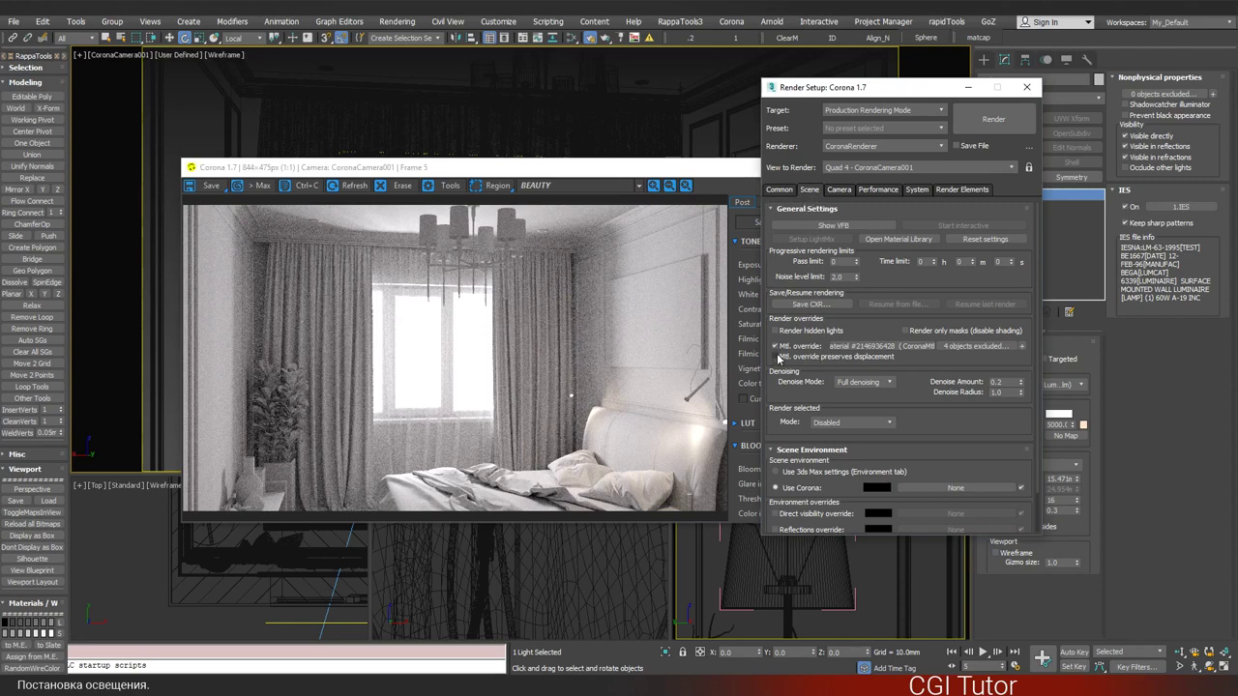
- Uncheck Mtl. override under the Scene tab's Render overrides
scroll(790, 399, "down", 1)
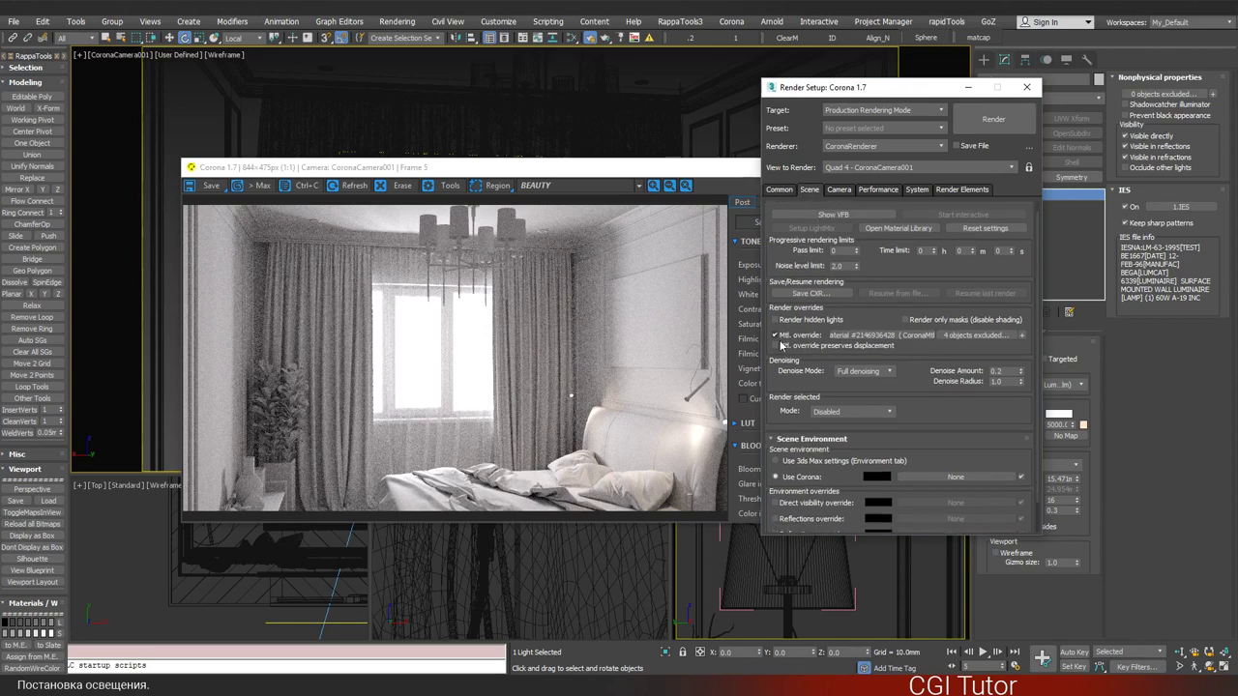
left_click(776, 336)
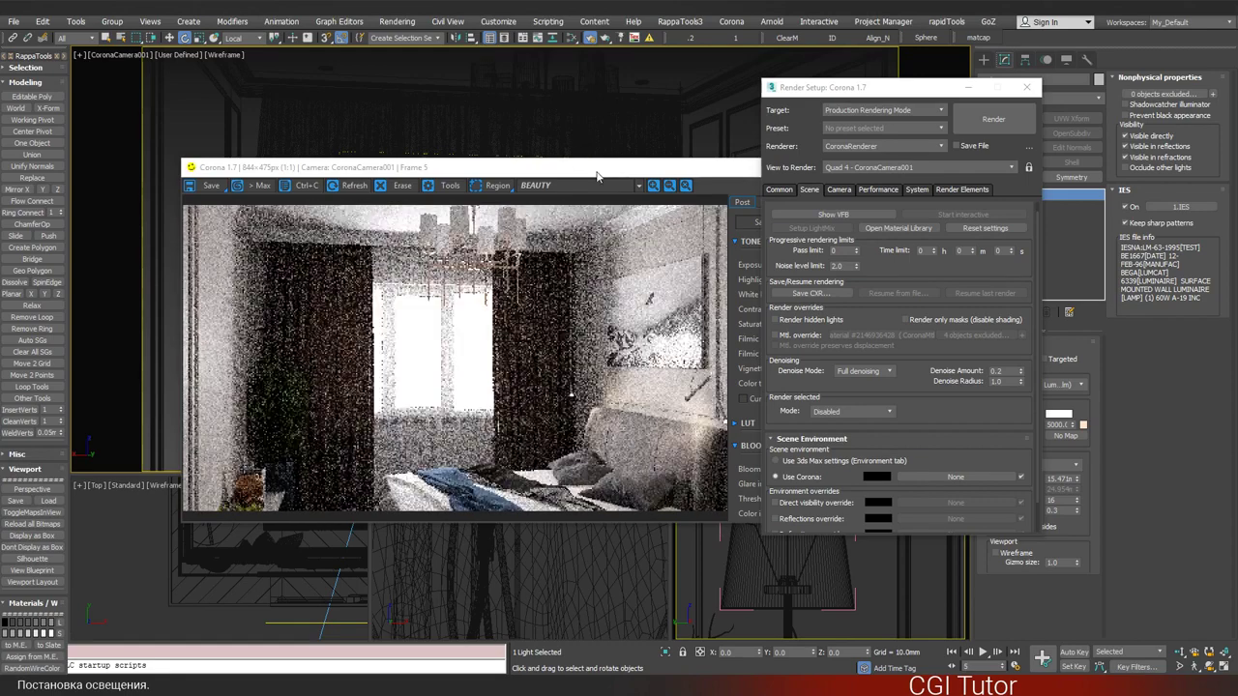
mouse_move(577, 172)
left_mouse_down()
mouse_move(539, 138)
mouse_move(480, 120)
left_mouse_up()
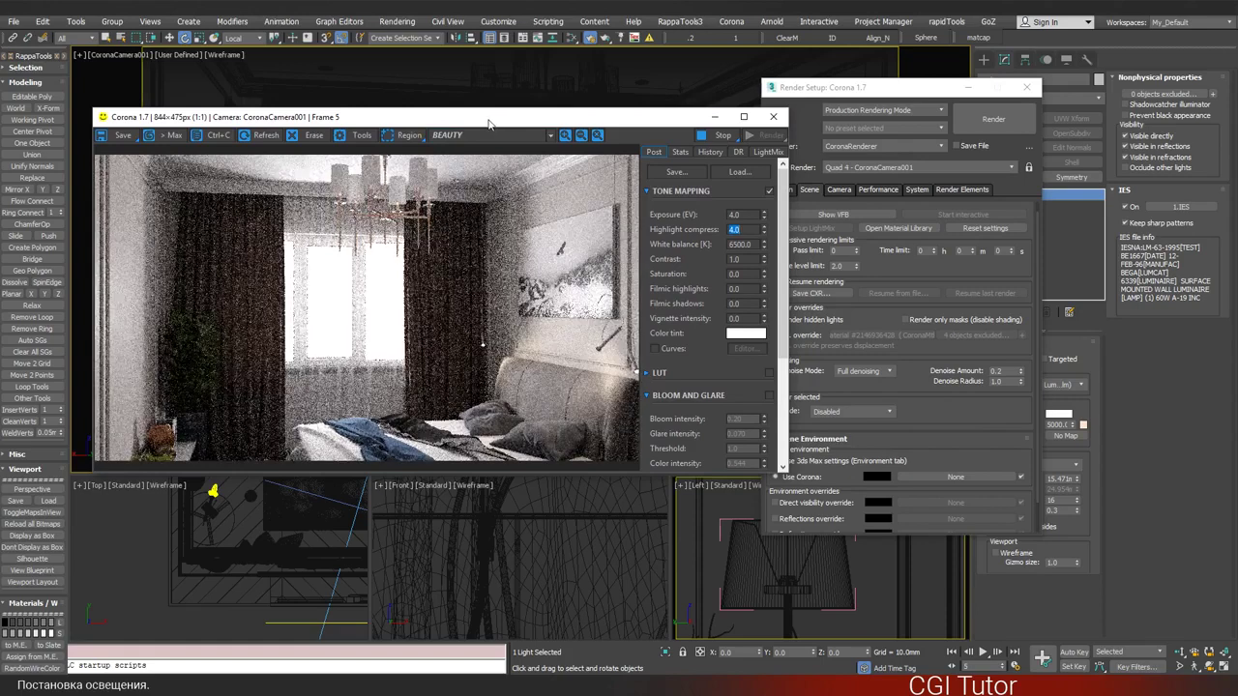
left_click_drag(495, 123, 507, 121)
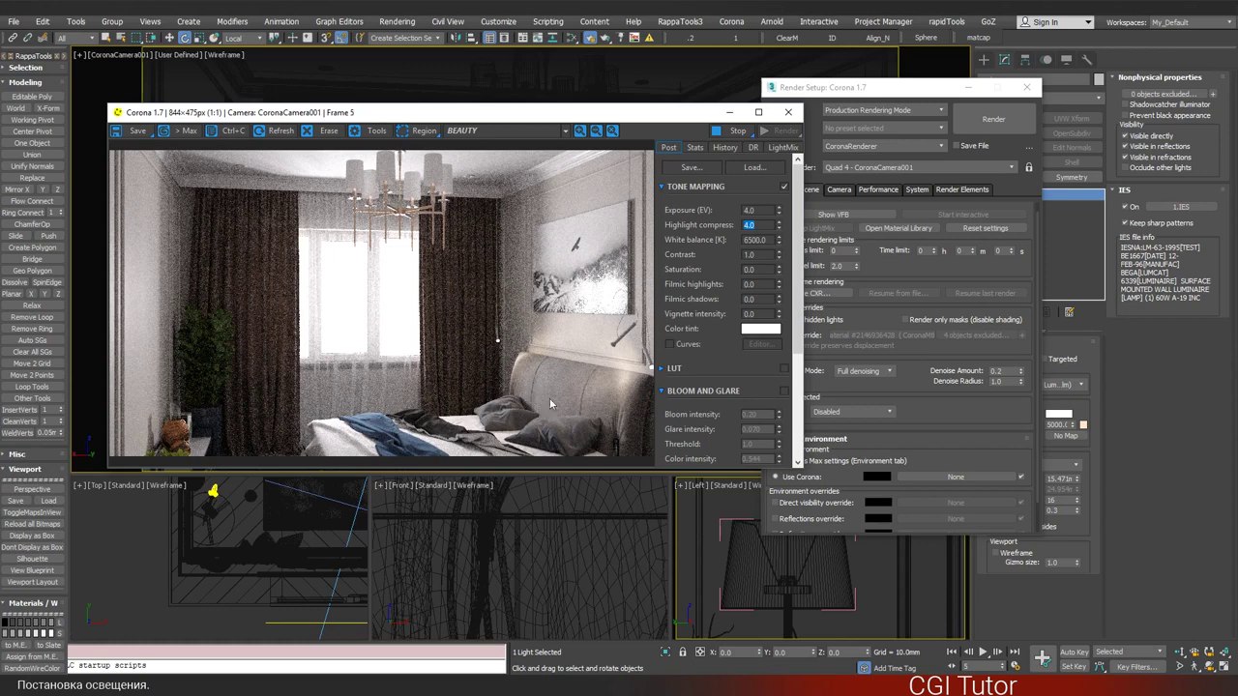
- Lower Corona Highlight compress from 4.0 to 2.8, trying 2.0 first
double_click(748, 224)
left_click_drag(762, 225, 730, 227)
type("2")
key("Return")
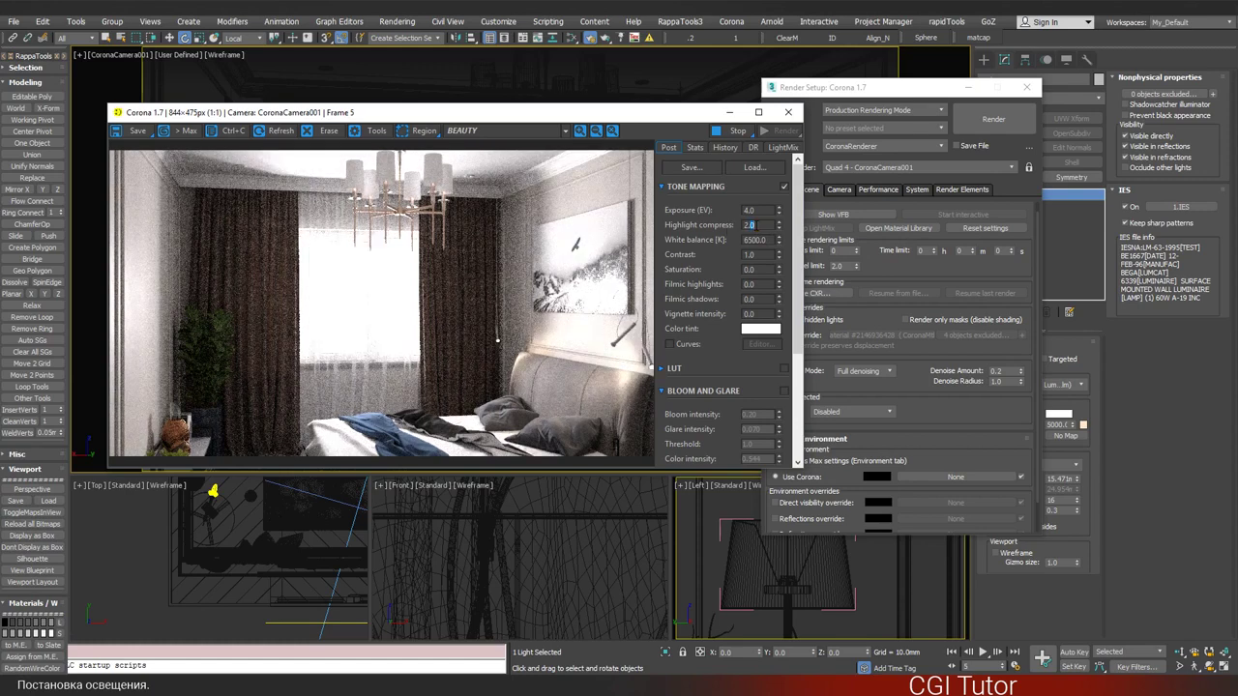
type("2.8")
key("Return")
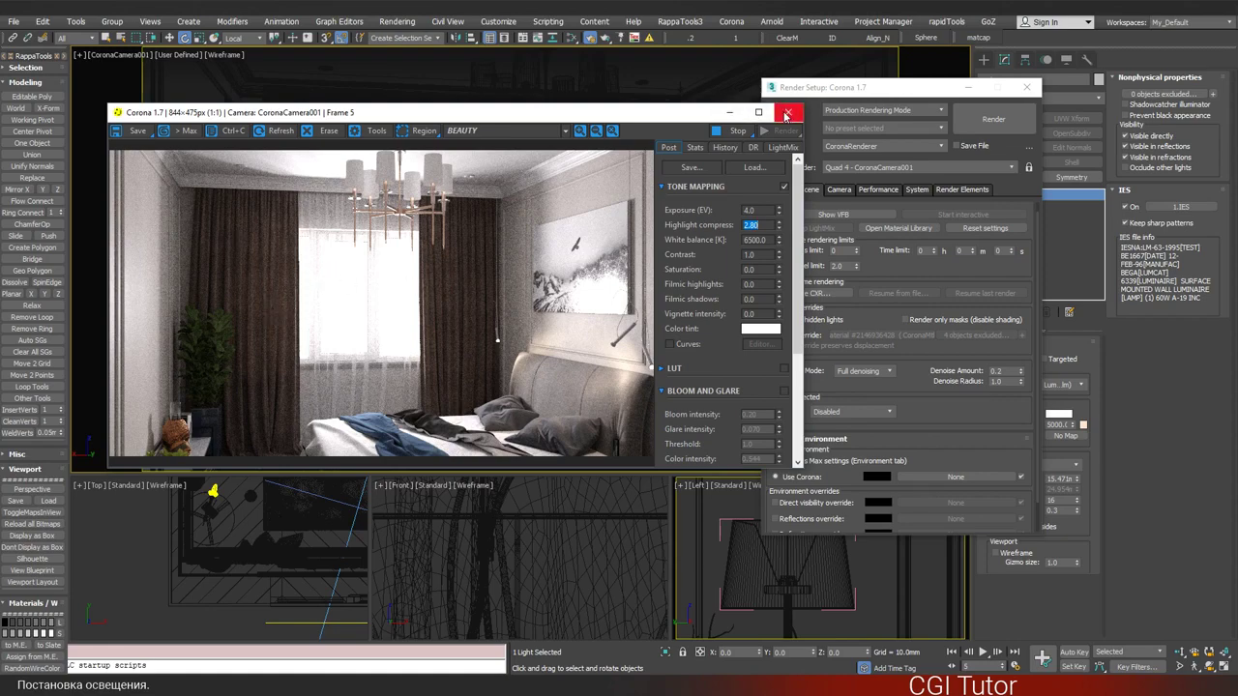
- Close the frame buffer and Render Setup, then maximize the Top view over the floor plan
left_click(788, 115)
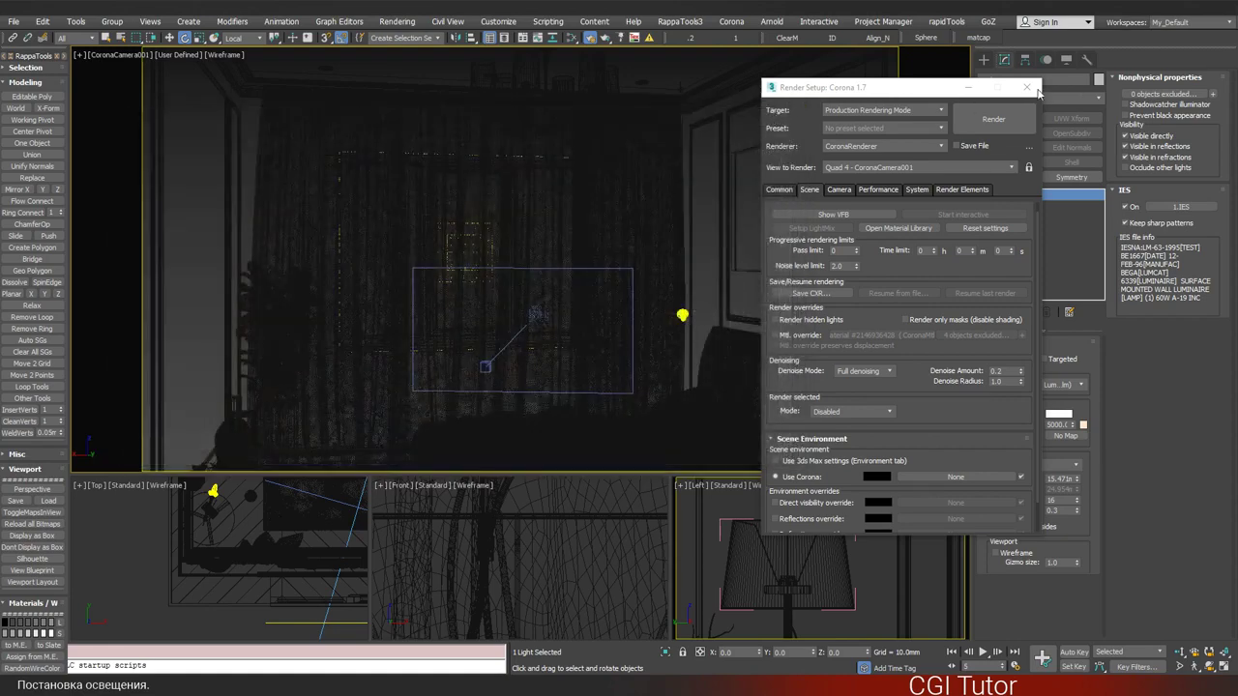
left_click(1026, 87)
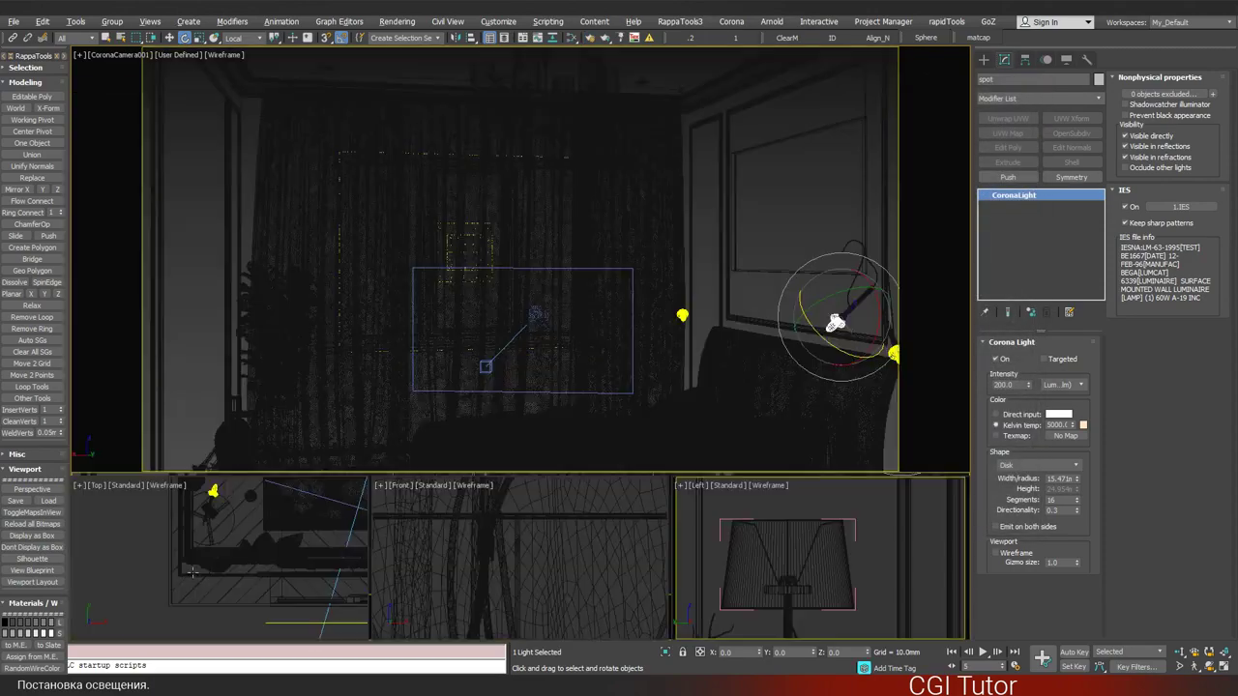
right_click(204, 573)
key("alt+w")
key("z")
scroll(367, 426, "down", 3)
scroll(368, 426, "down", 3)
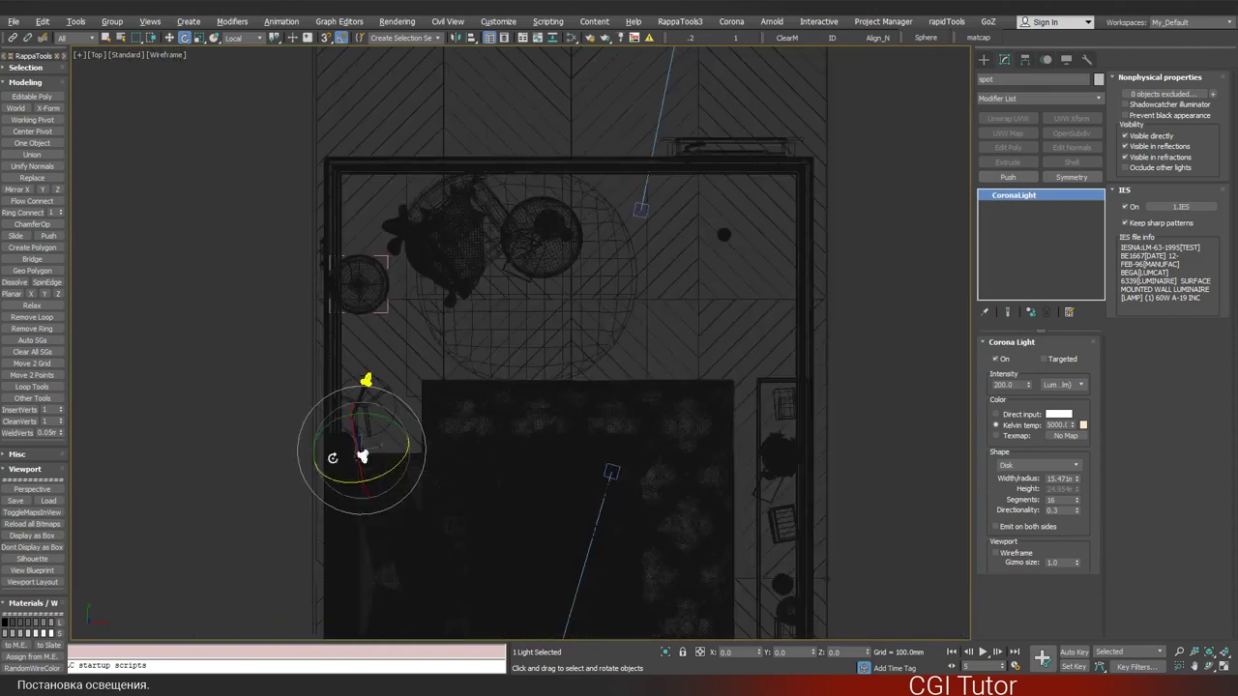
mouse_move(284, 444)
middle_mouse_down()
mouse_move(399, 269)
mouse_move(359, 202)
mouse_move(271, 268)
middle_mouse_up()
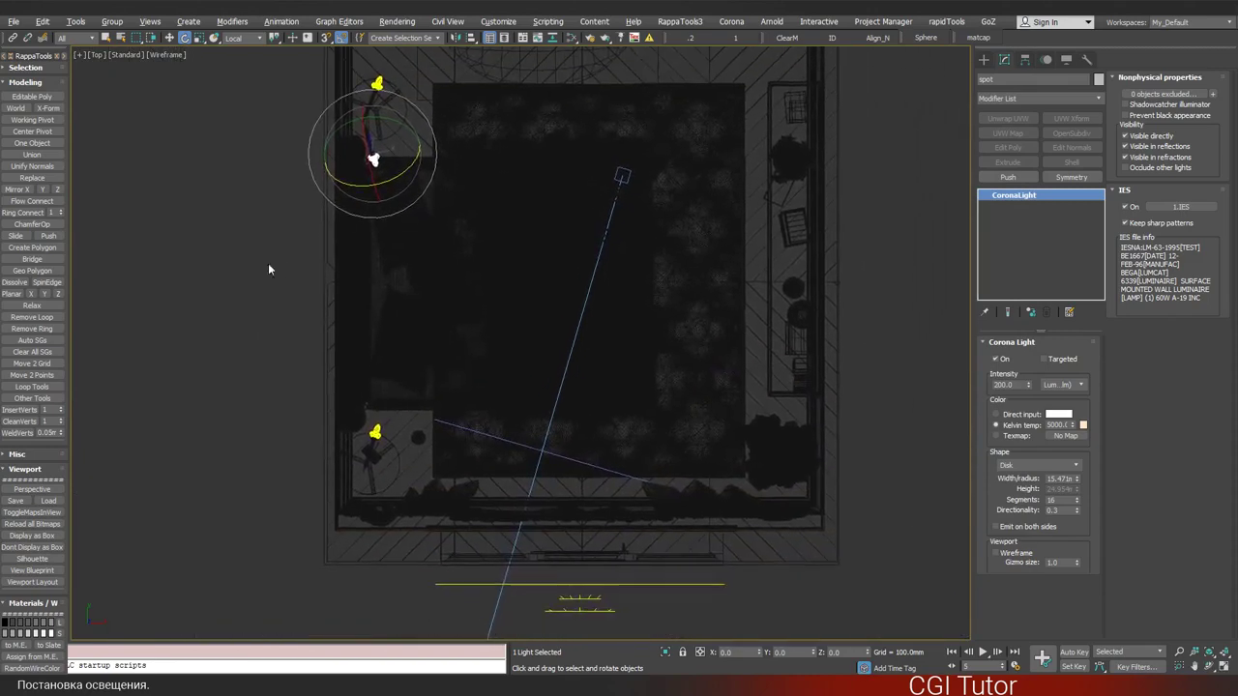
- Draw a rectangular CoronaLight in the Top view and rotate it -90°
left_click(984, 60)
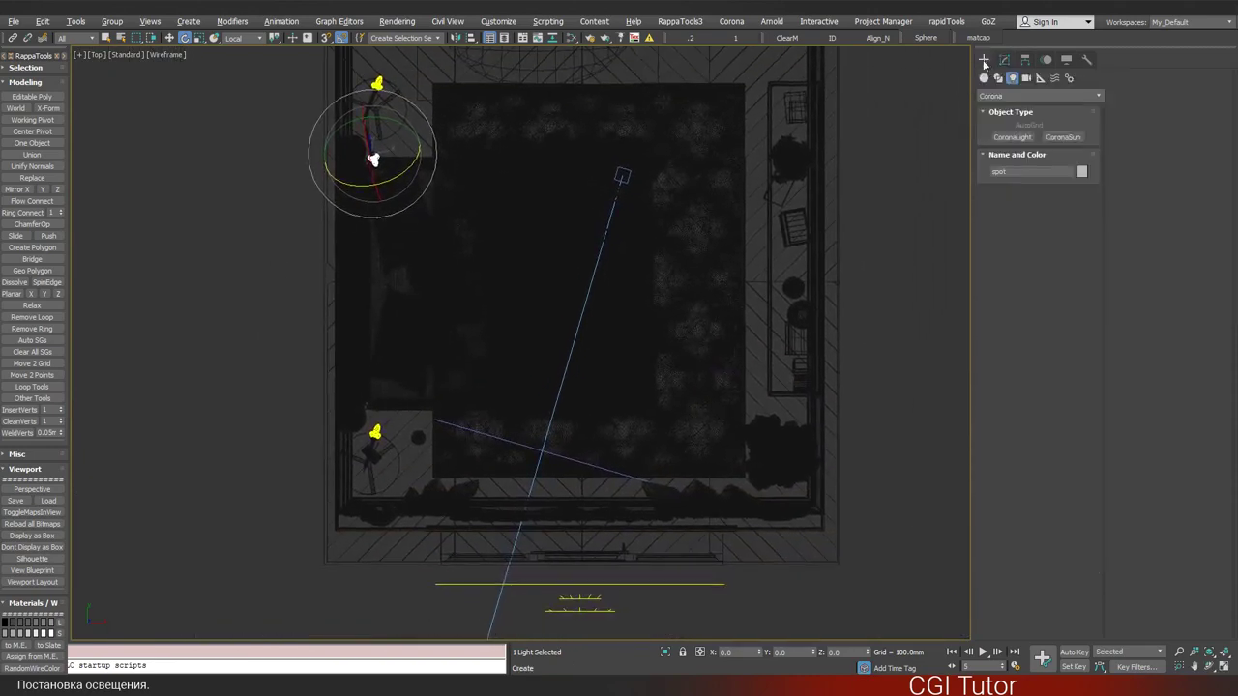
left_click(1013, 137)
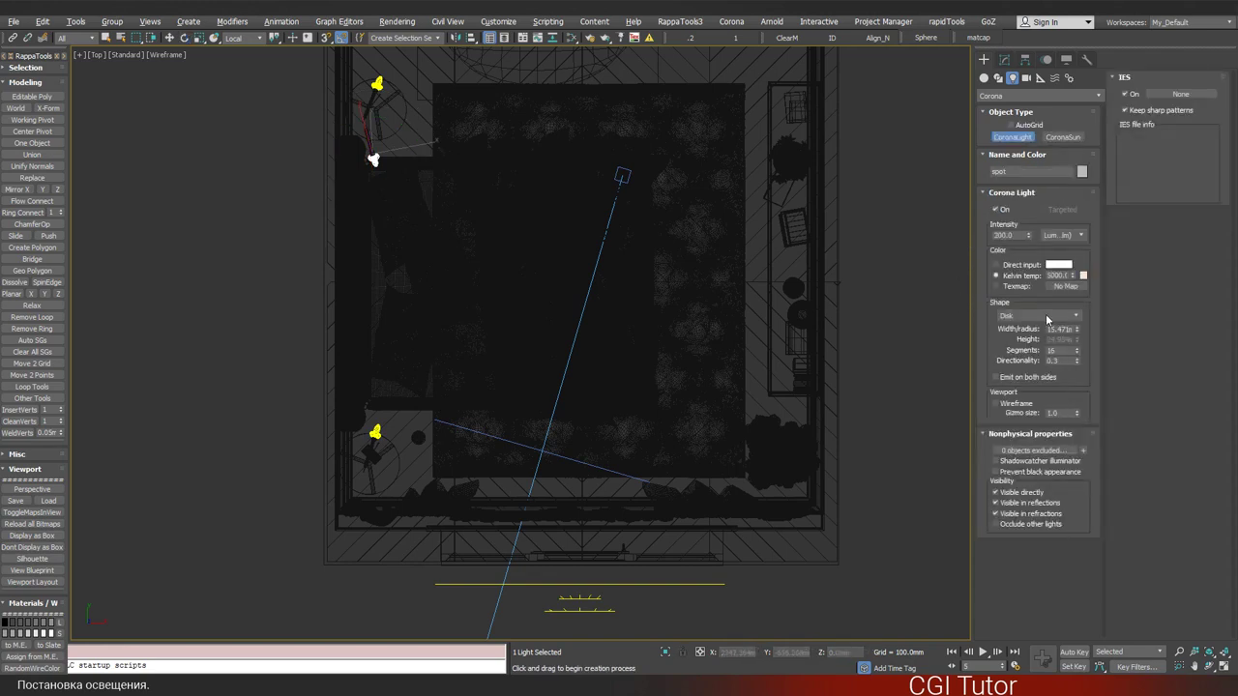
left_click(1011, 316)
left_click(1011, 336)
middle_click_drag(838, 433, 664, 414)
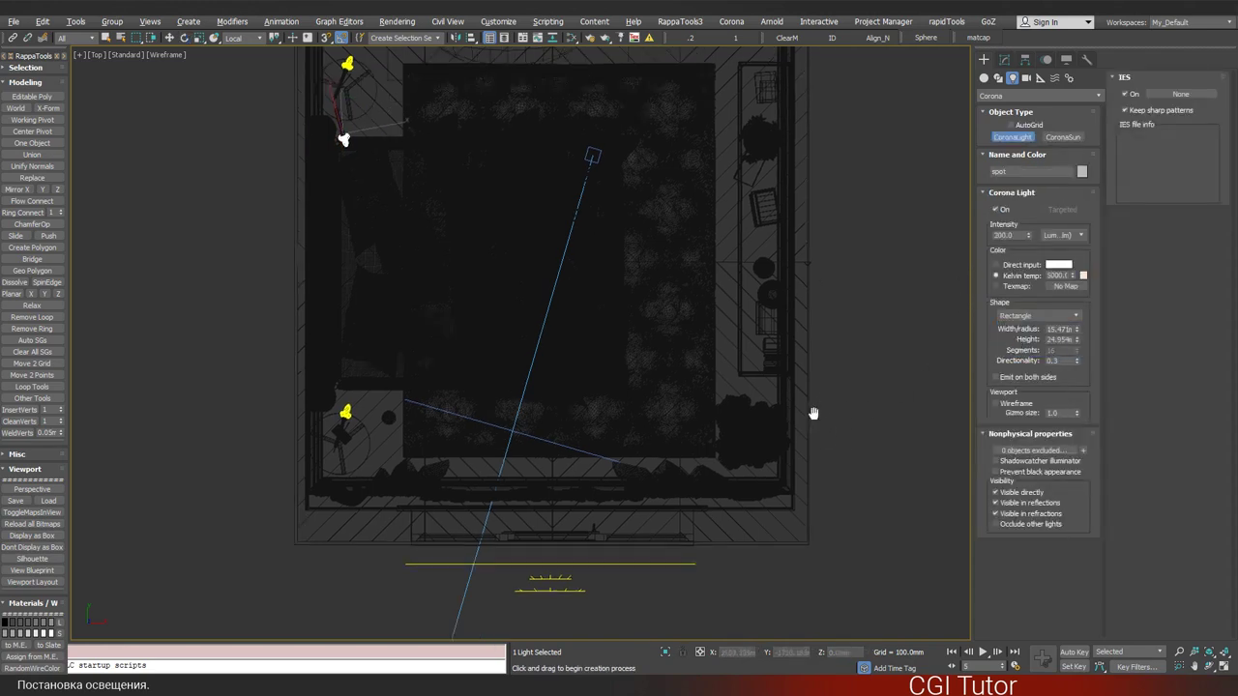
mouse_move(694, 371)
left_mouse_down()
mouse_move(818, 417)
mouse_move(785, 398)
left_mouse_up()
key("e")
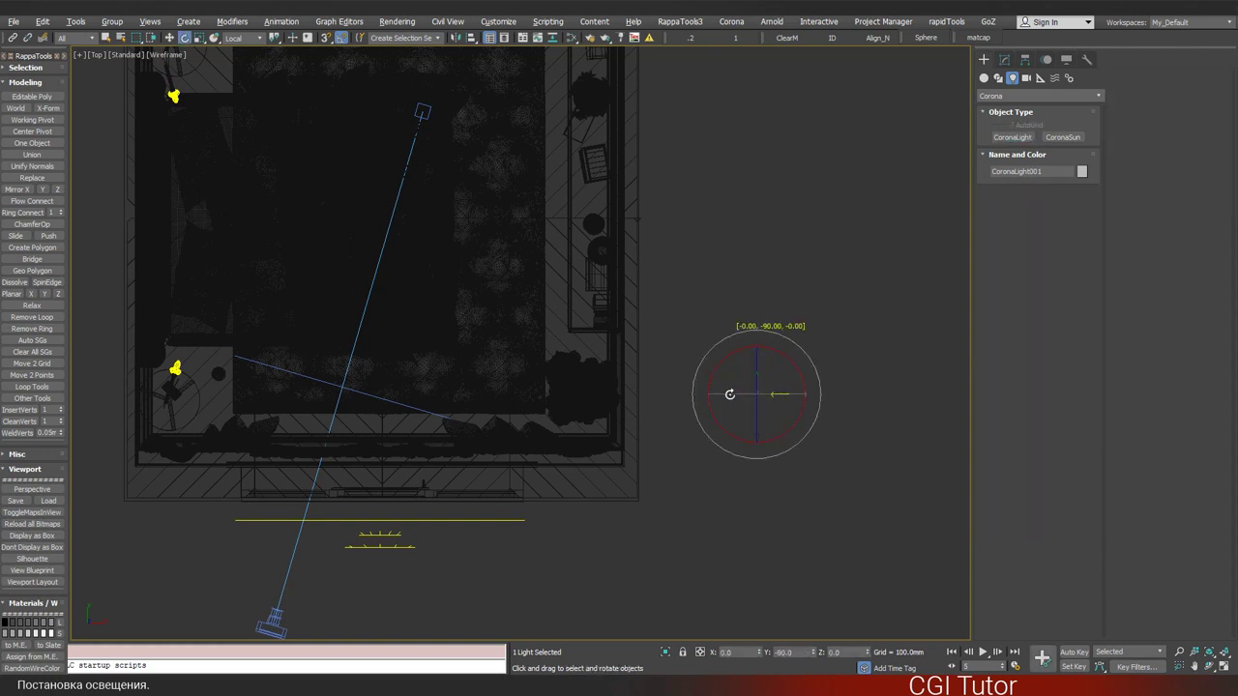
scroll(786, 397, "up", 5)
- Make CoronaLight001 targeted and move it into the room's corner
left_click(1004, 59)
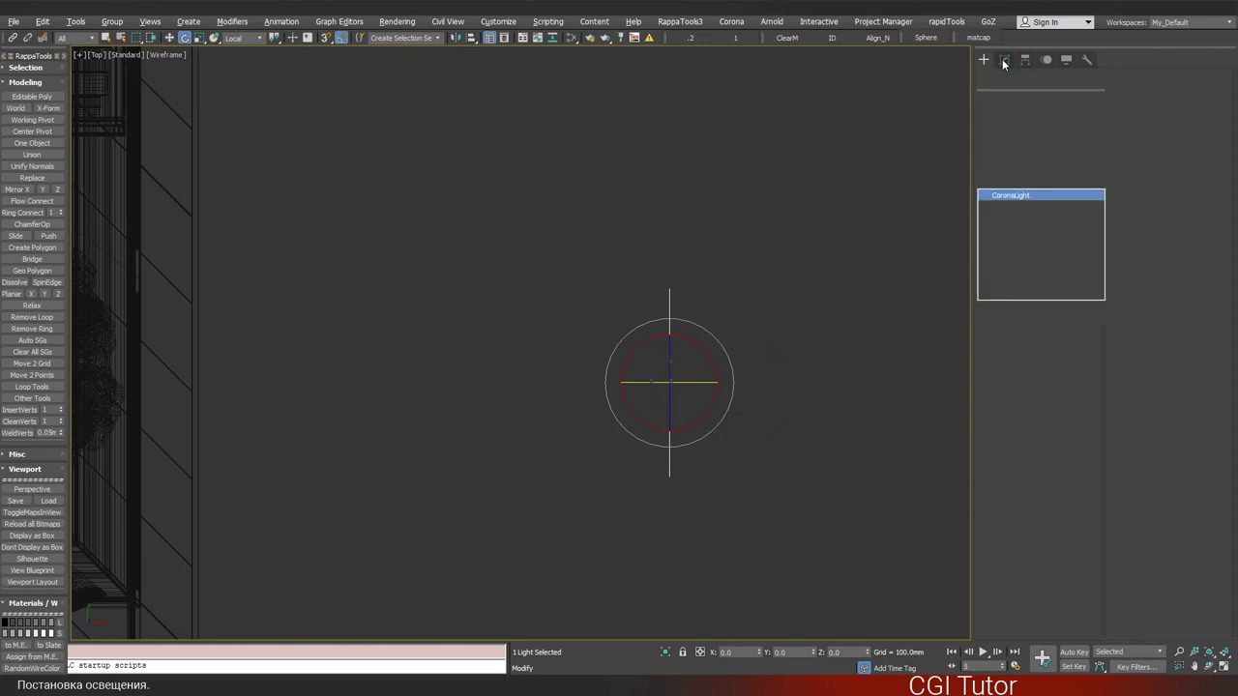
left_click(1046, 359)
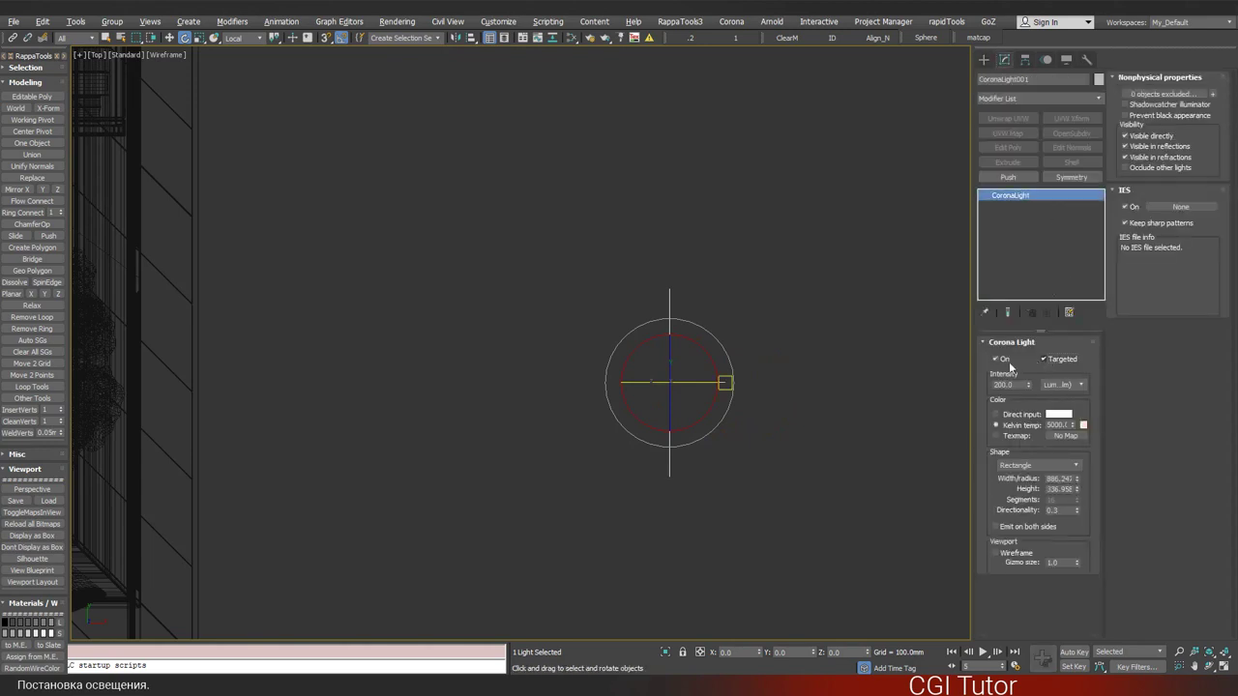
left_click(802, 305)
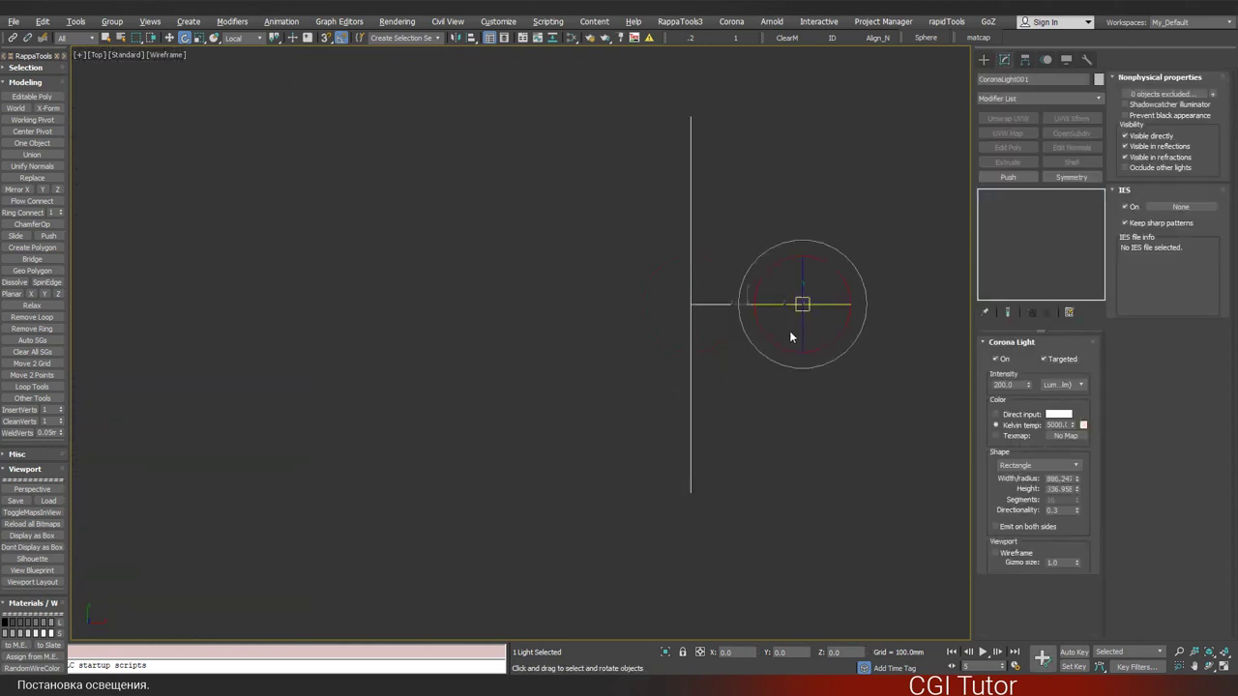
scroll(790, 331, "down", 4)
key("w")
mouse_move(803, 308)
left_mouse_down()
mouse_move(337, 181)
mouse_move(369, 164)
left_mouse_up()
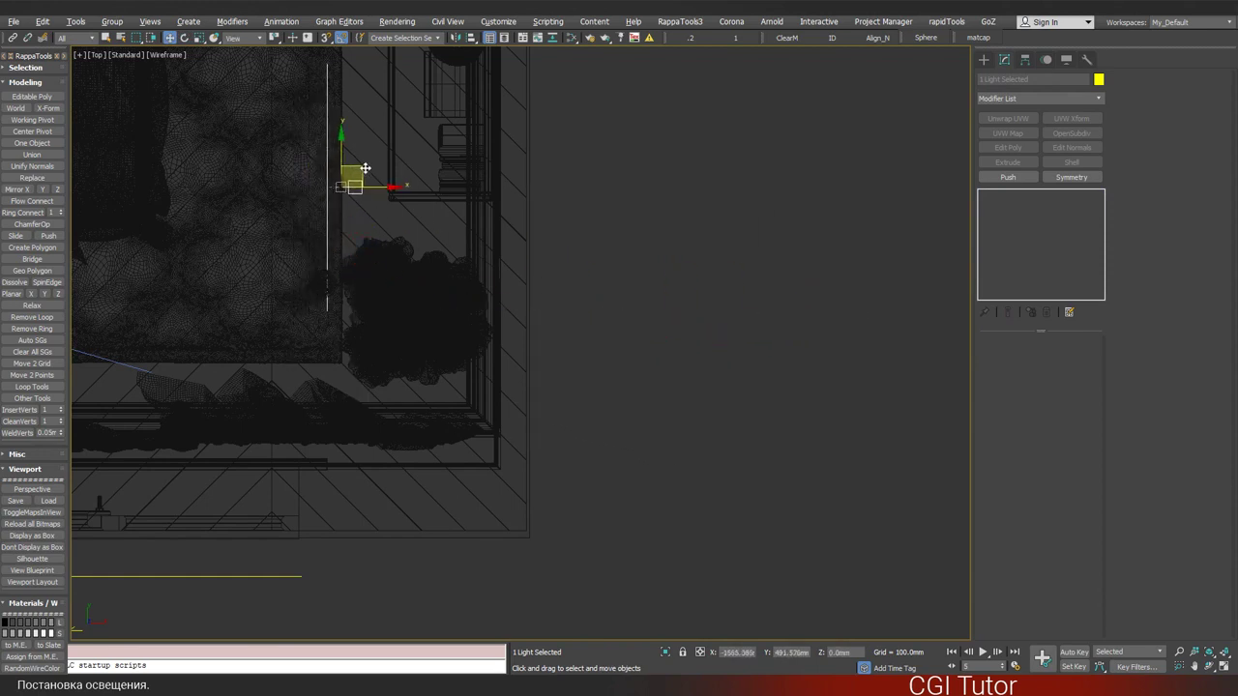
- Aim the light's target toward the plant, then maximize the Left view
left_click(381, 217)
left_click(359, 185)
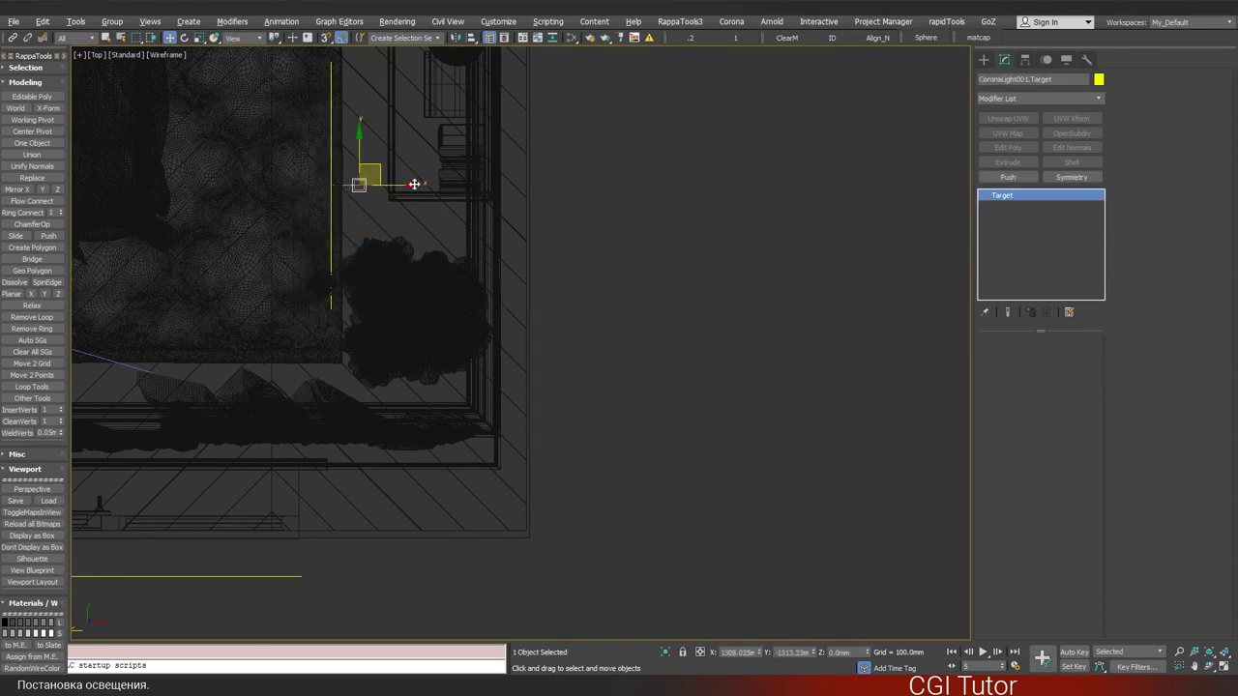
left_click_drag(380, 168, 426, 295)
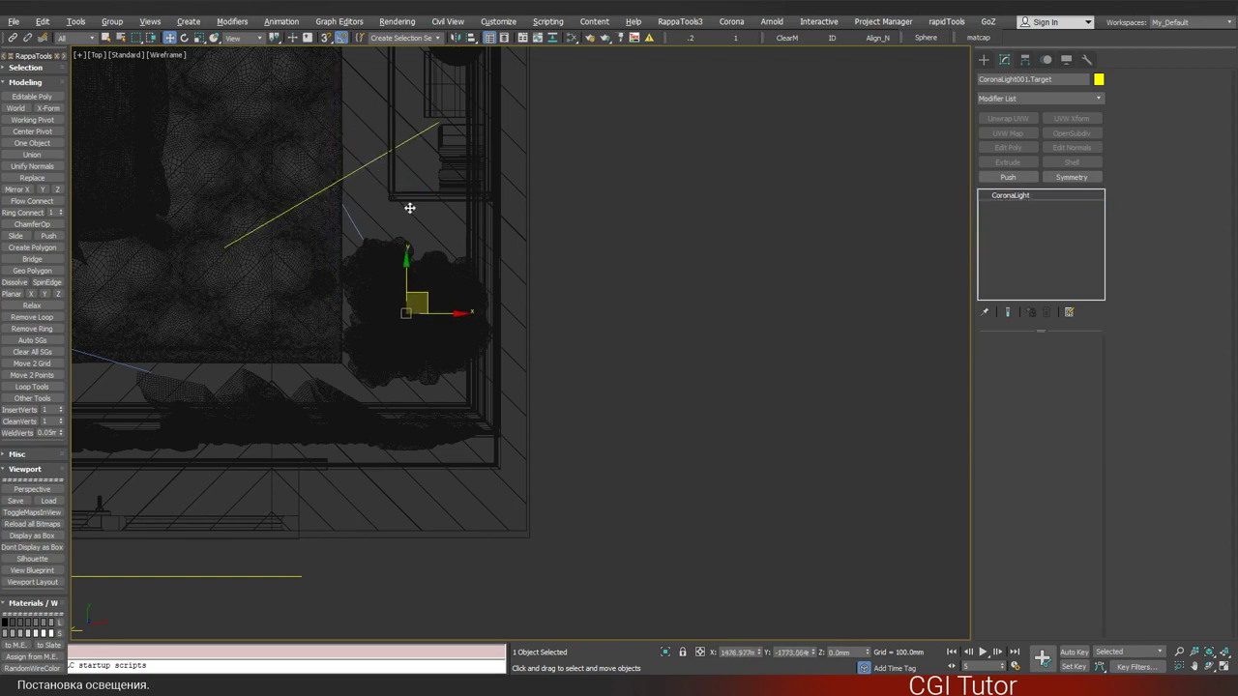
left_click(338, 177)
key("alt+w")
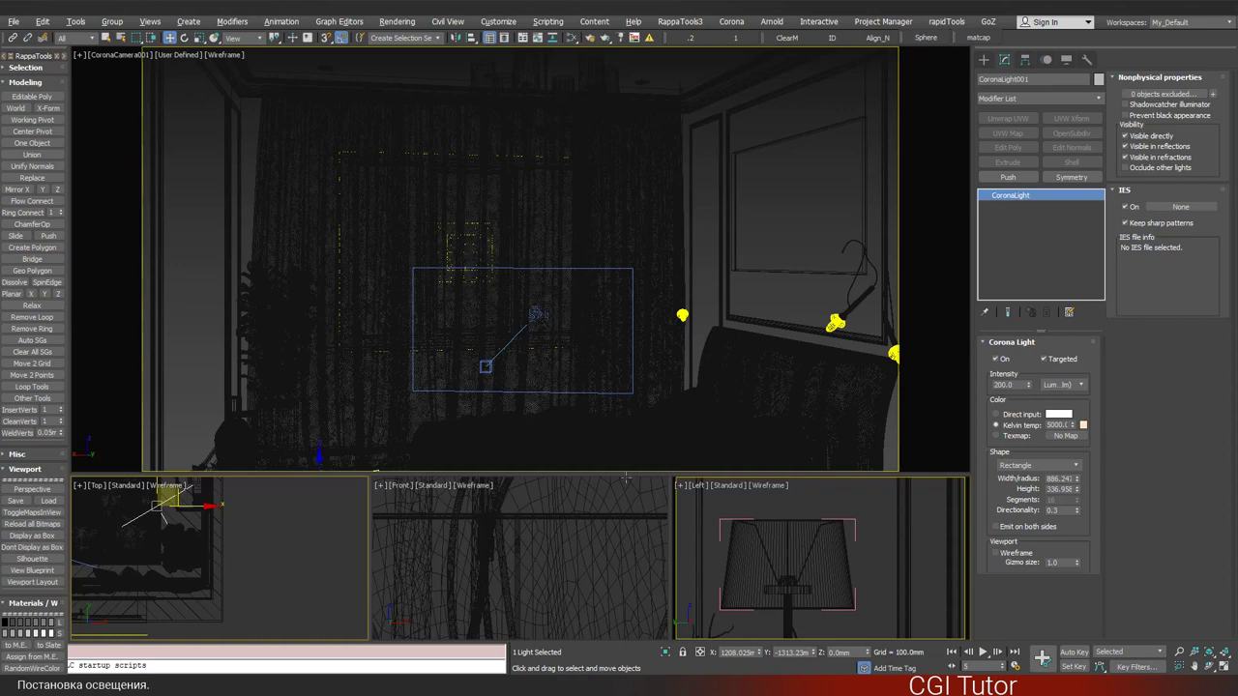
right_click(735, 542)
key("alt+w")
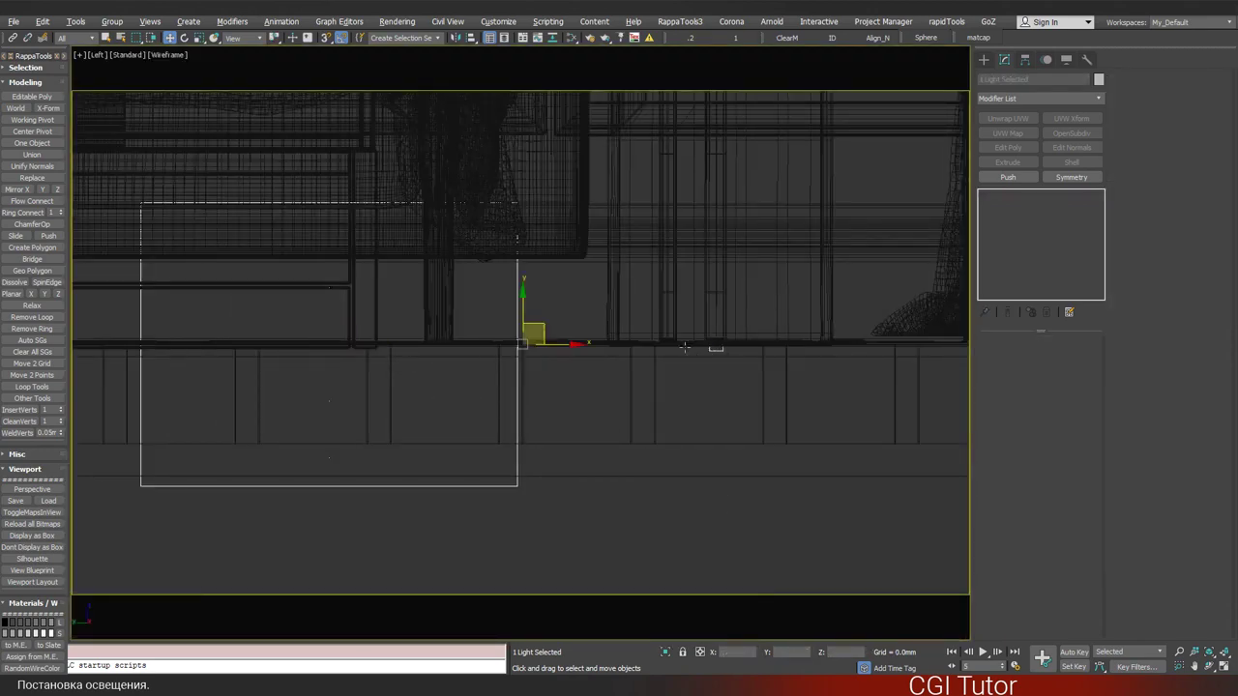
- Raise CoronaLight001 to window height and view the plant corner in Perspective
scroll(714, 350, "down", 8)
mouse_move(642, 318)
left_mouse_down()
mouse_move(678, 139)
mouse_move(657, 178)
left_mouse_up()
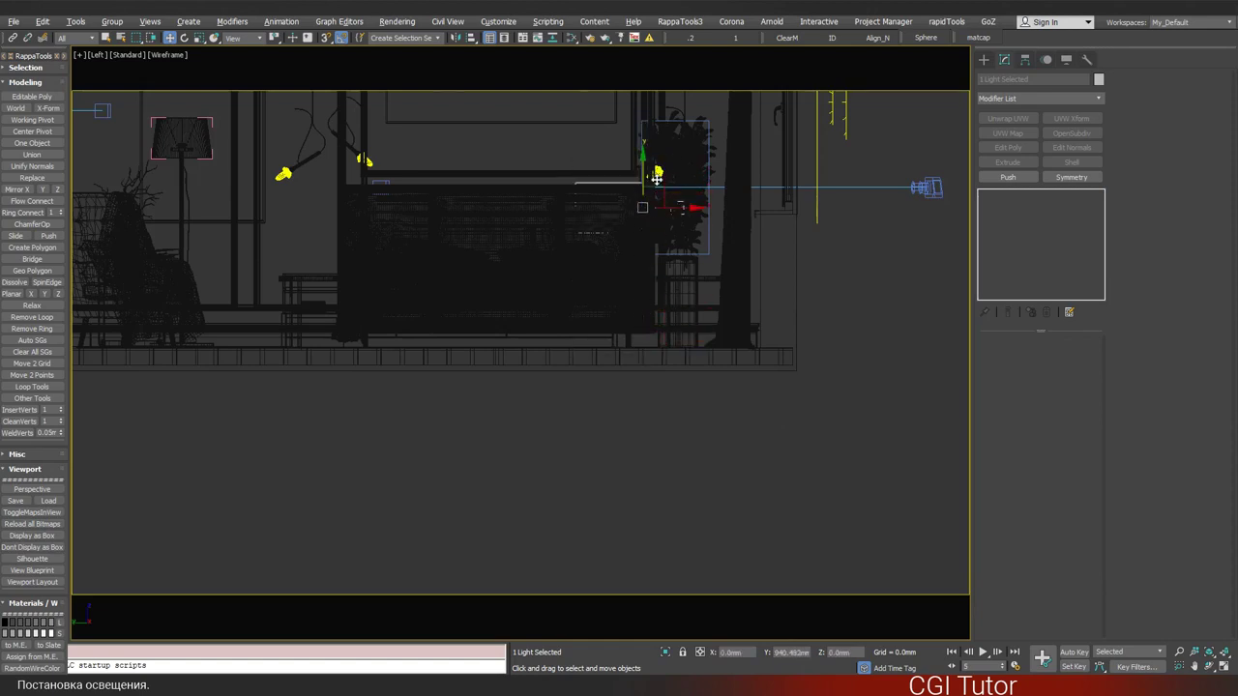
key("alt+w")
key("alt+w")
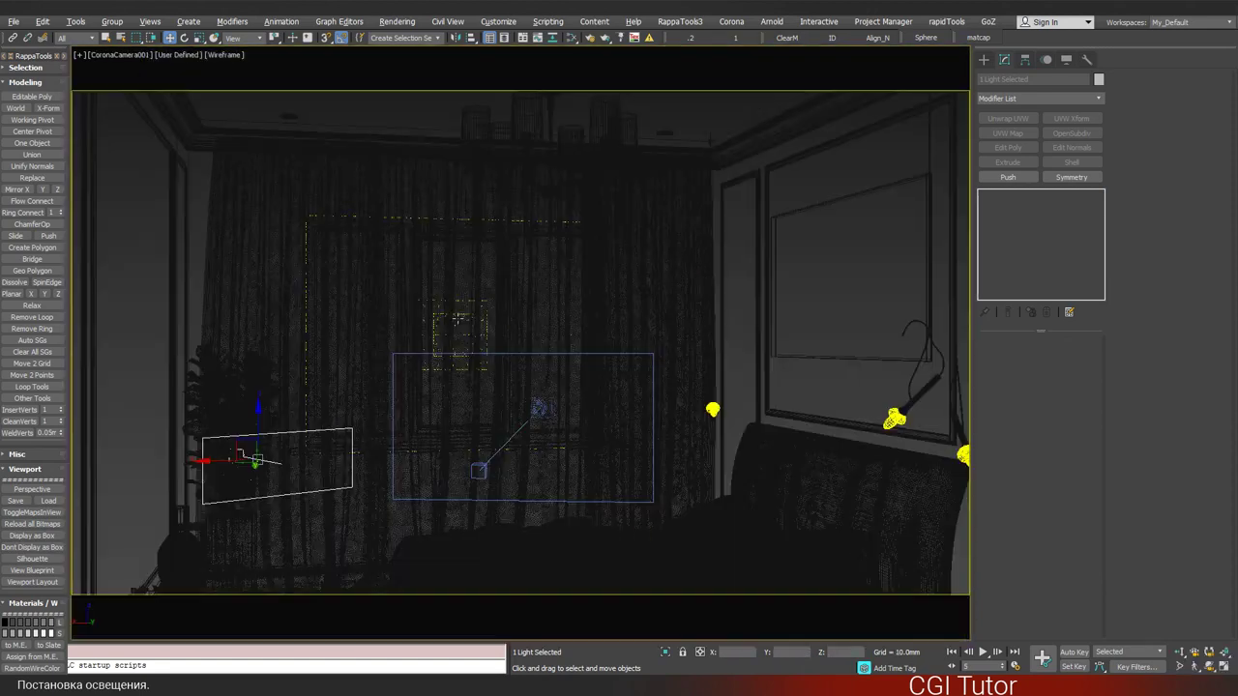
key("p")
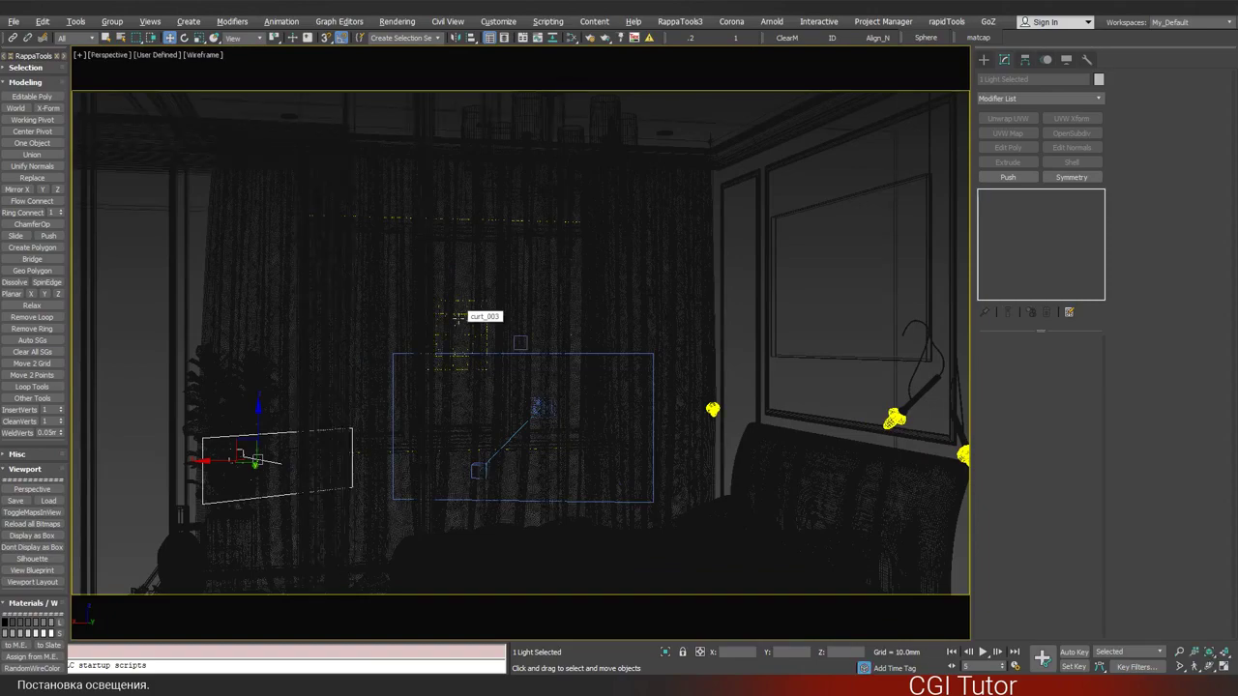
mouse_move(463, 326)
middle_mouse_down("alt")
mouse_move(484, 362)
mouse_move(489, 332)
middle_mouse_up("alt")
left_click(527, 300)
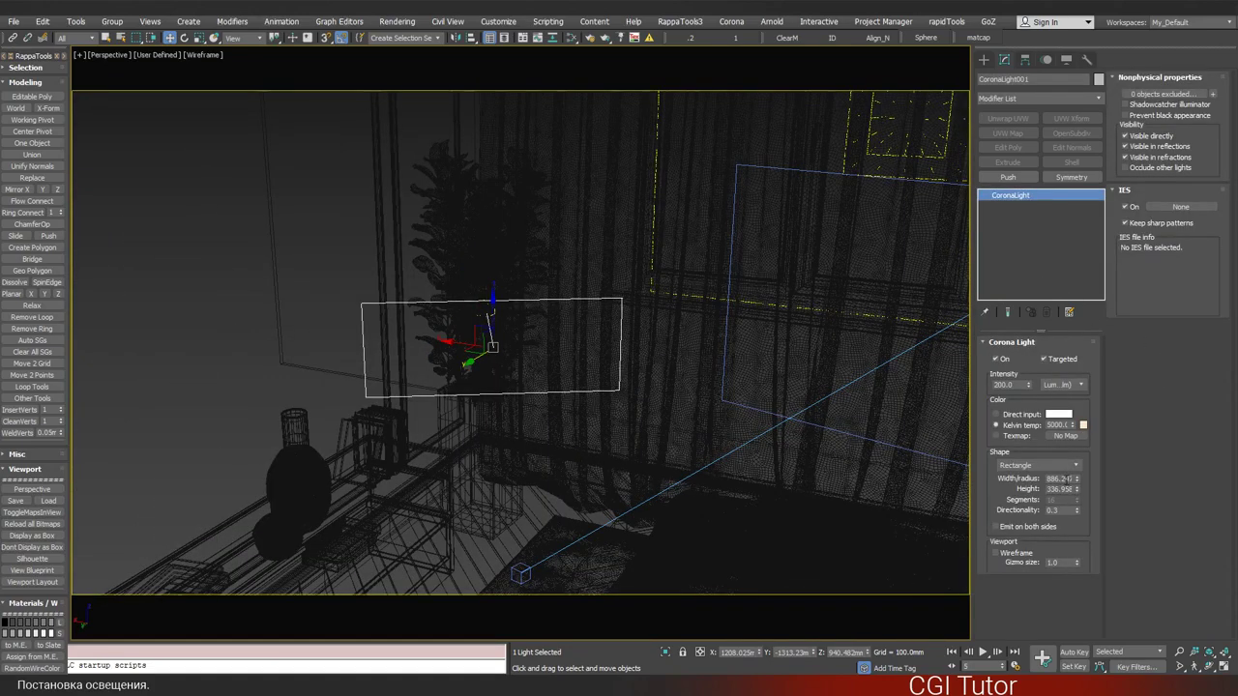
- Resize CoronaLight001 to 300 mm wide by 800 mm tall
double_click(1060, 478)
type("300")
key("Tab")
type("3")
key("Return")
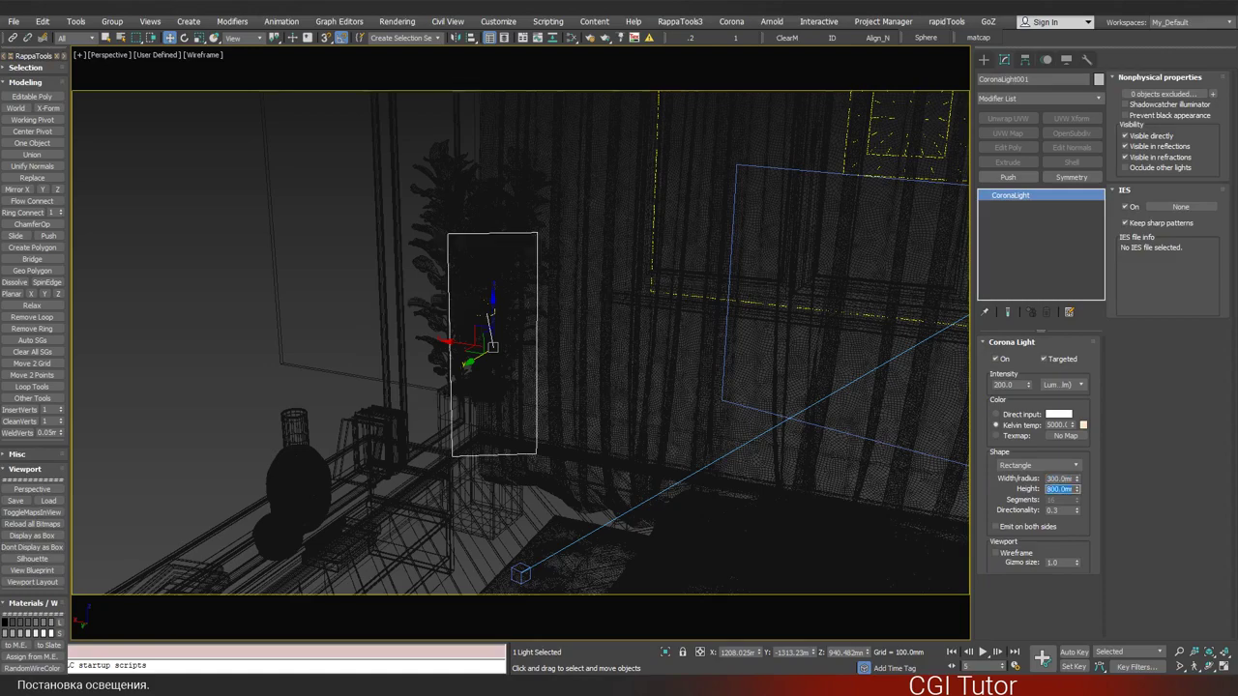
middle_click_drag(474, 385, 544, 428, "alt")
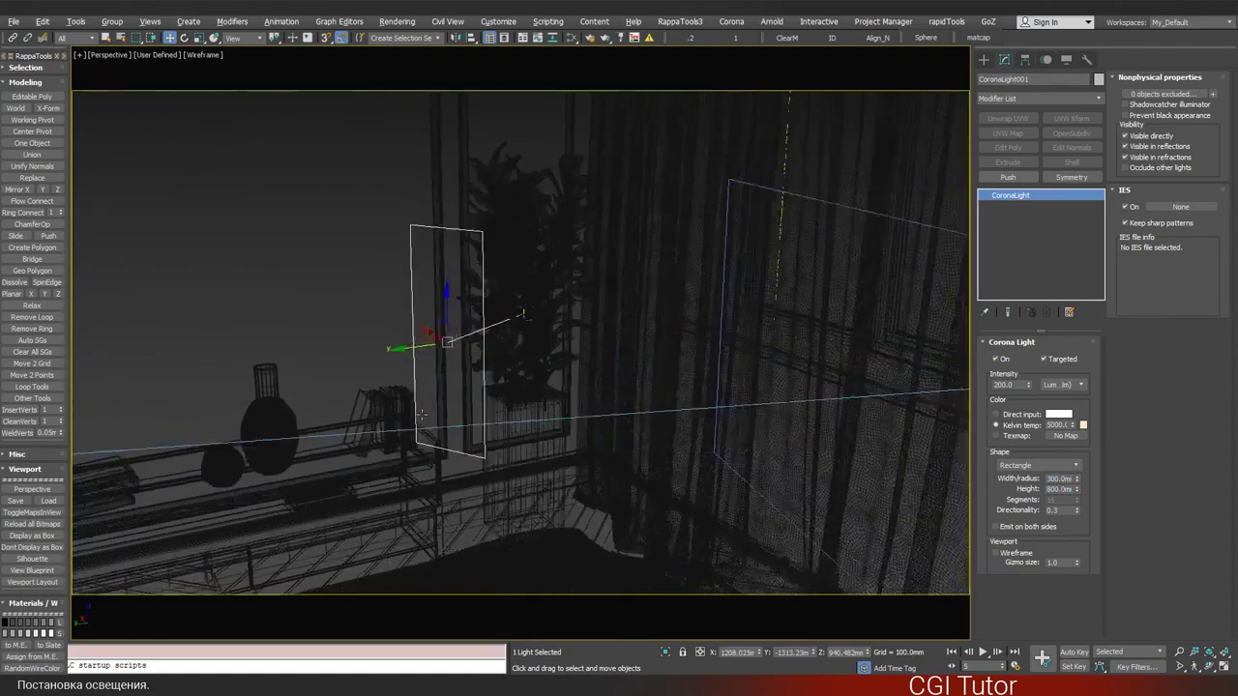
left_click(544, 428)
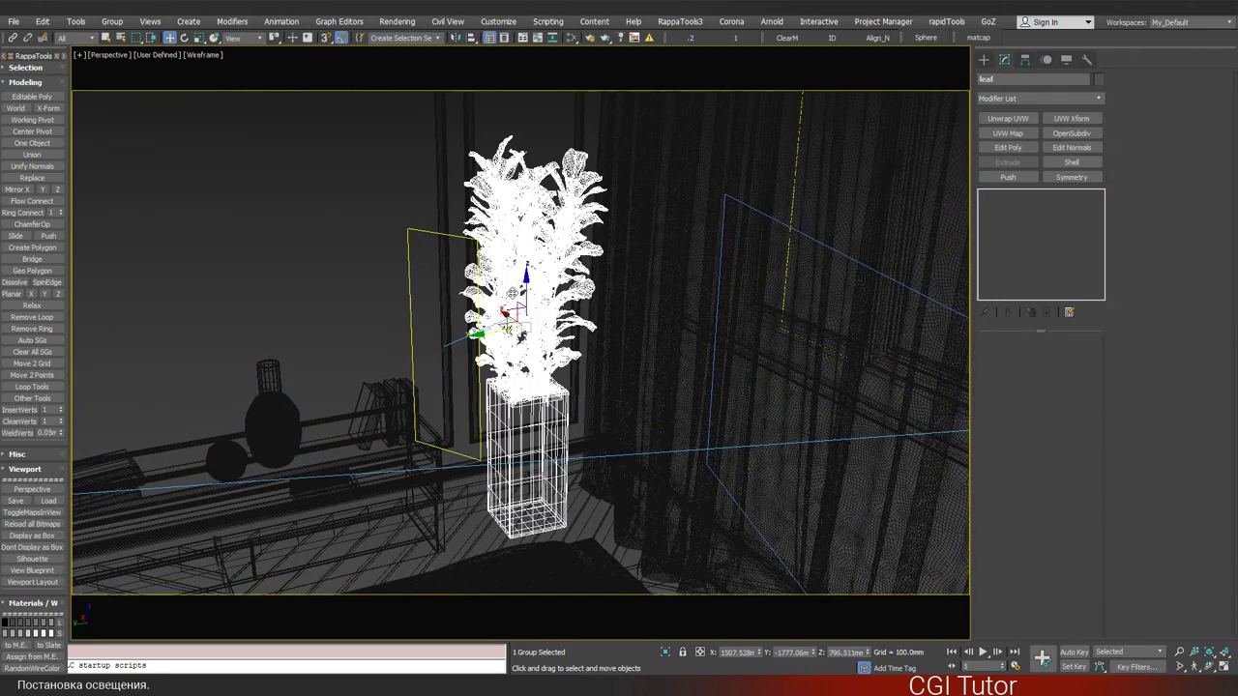
left_click(416, 233)
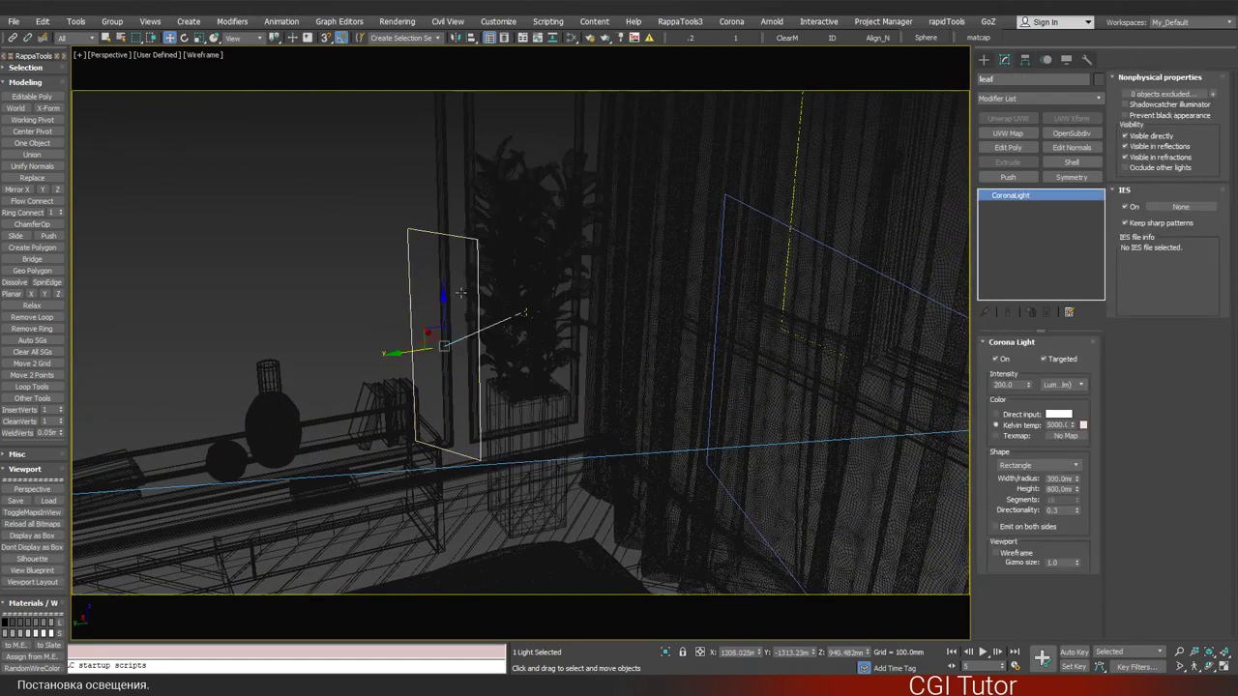
- Switch CoronaLight001's exclude list to Include for leafs, Soil_1 and [leaf]
left_click(1213, 94)
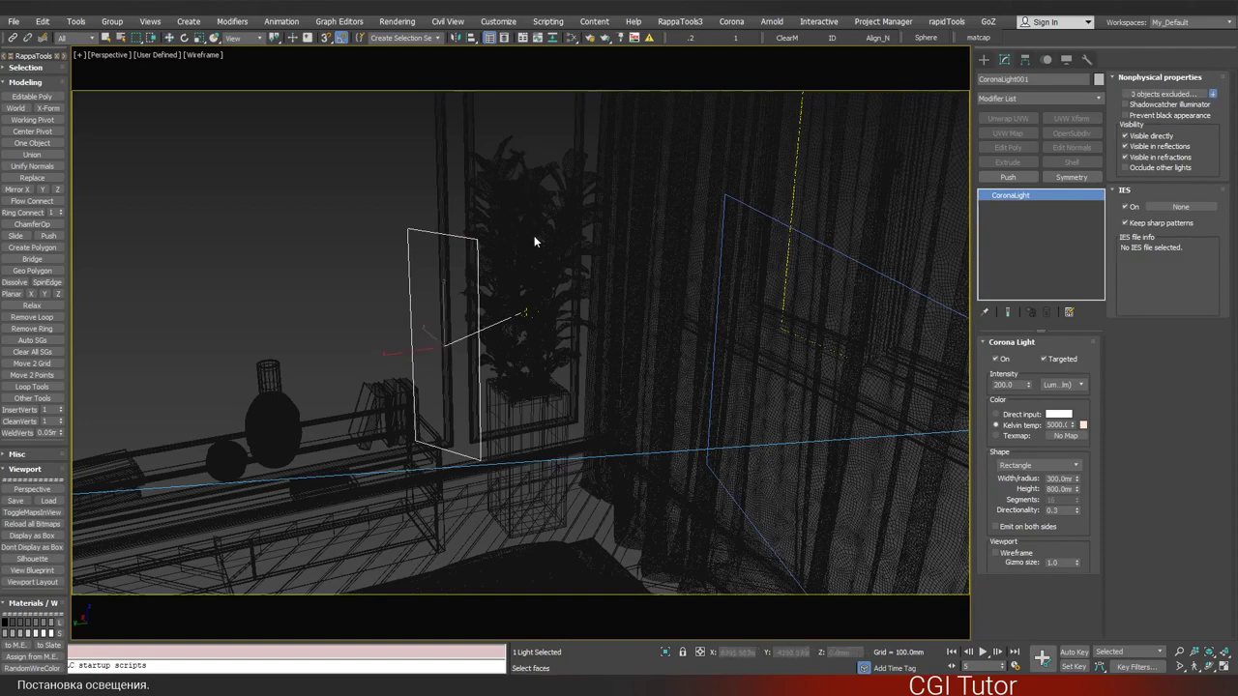
left_click(1171, 94)
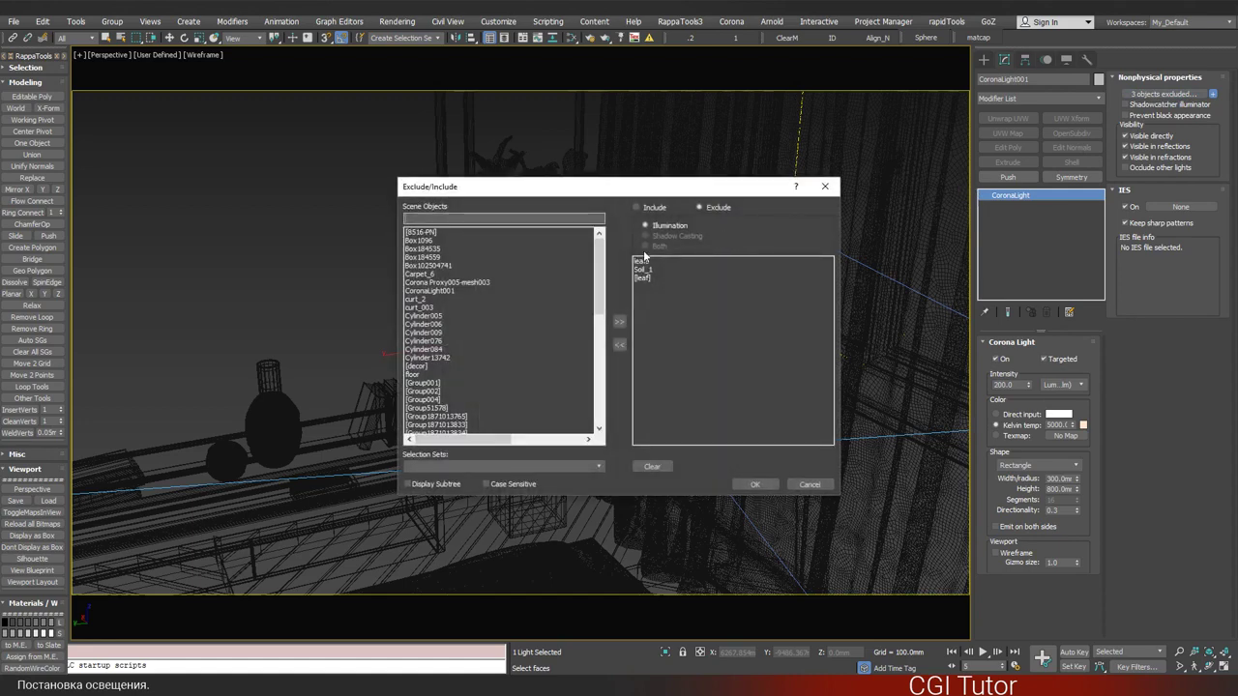
mouse_move(648, 192)
left_mouse_down()
mouse_move(737, 315)
mouse_move(831, 328)
left_mouse_up()
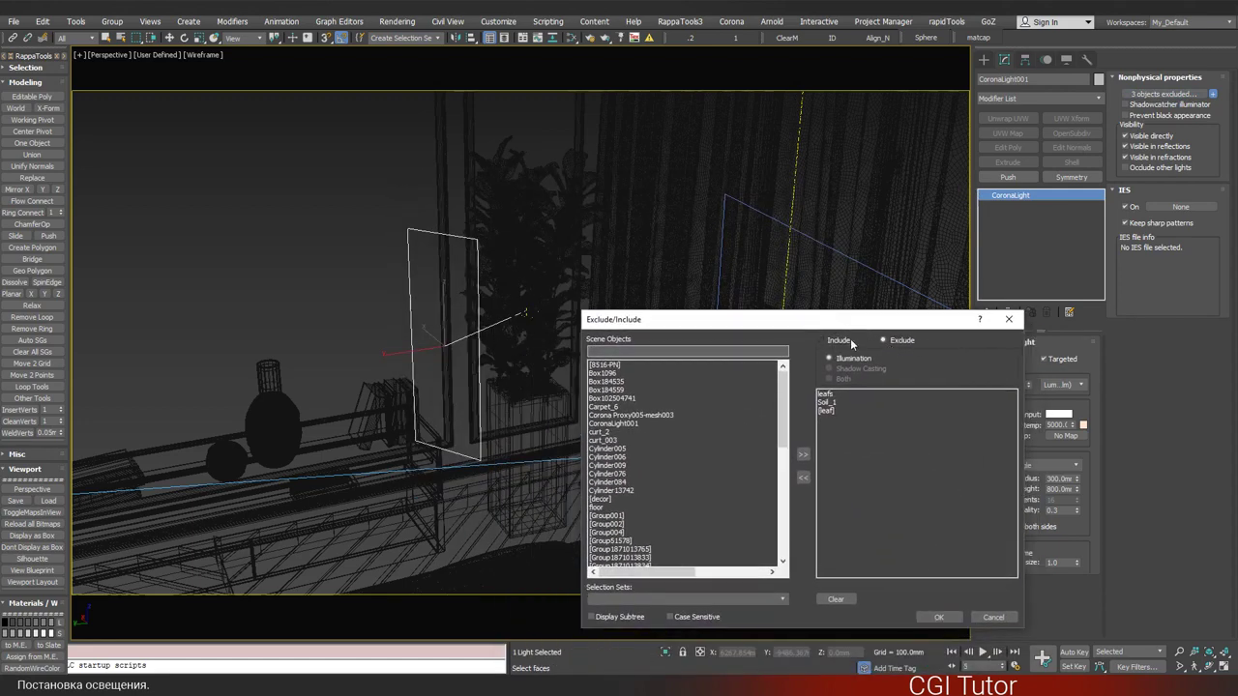
left_click(839, 343)
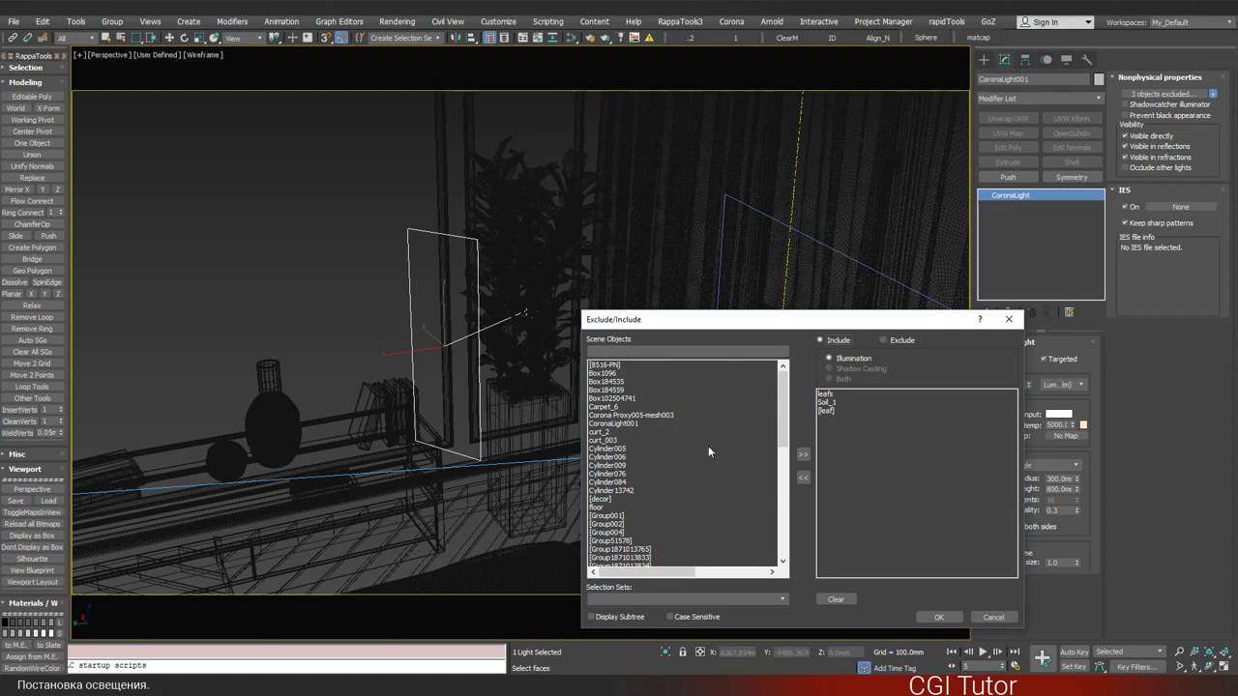
left_click(938, 618)
- Raise the light to about 1020 mm and start a Corona interactive render
mouse_move(592, 346)
middle_mouse_down("alt")
mouse_move(614, 343)
mouse_move(619, 287)
mouse_move(593, 305)
mouse_move(591, 285)
mouse_move(580, 291)
mouse_move(608, 337)
mouse_move(595, 300)
middle_mouse_up("alt")
key("w")
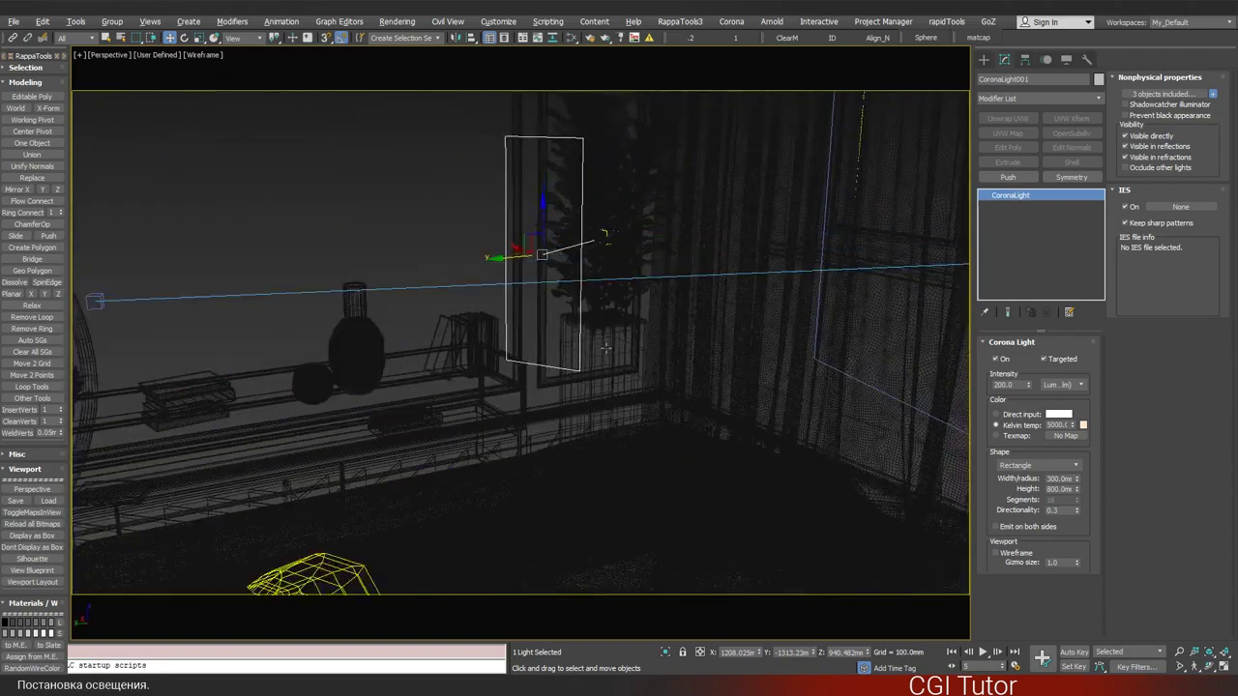
scroll(593, 295, "up", 5)
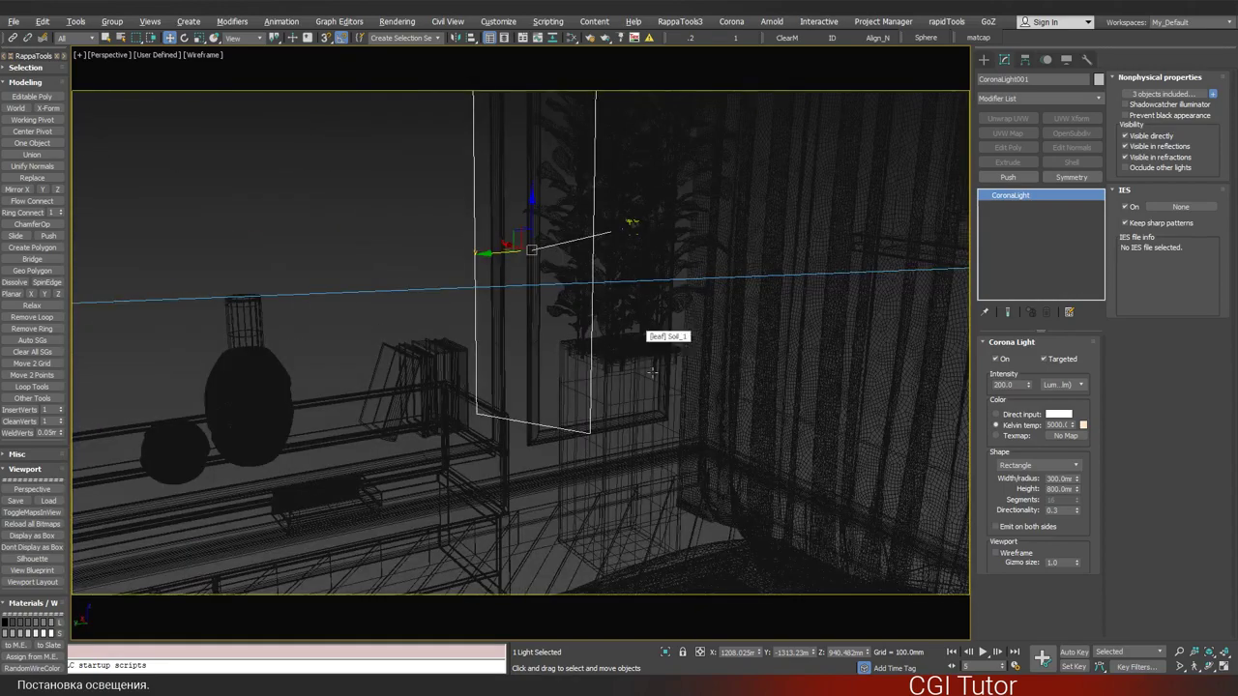
middle_click_drag(639, 339, 656, 369, "alt")
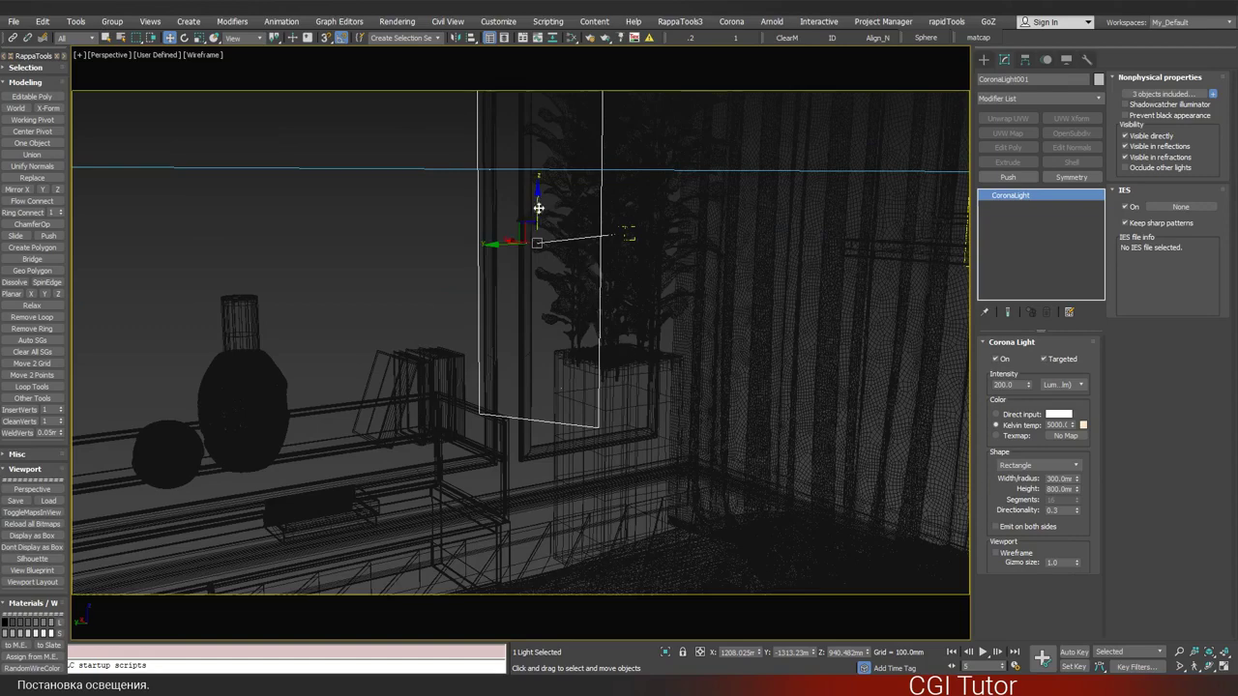
left_click_drag(538, 205, 538, 169)
key("shift+q")
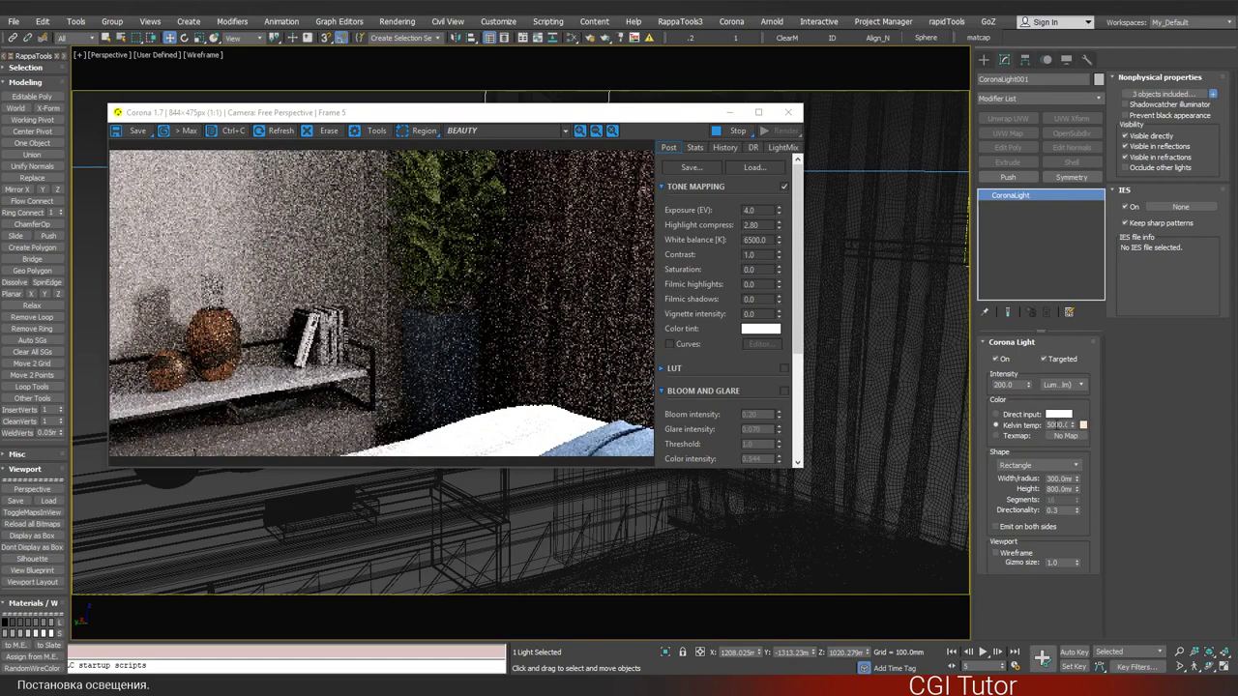
- Set the window light's colour temperature to 6500 K and reposition the Corona VFB
left_click_drag(594, 114, 558, 193)
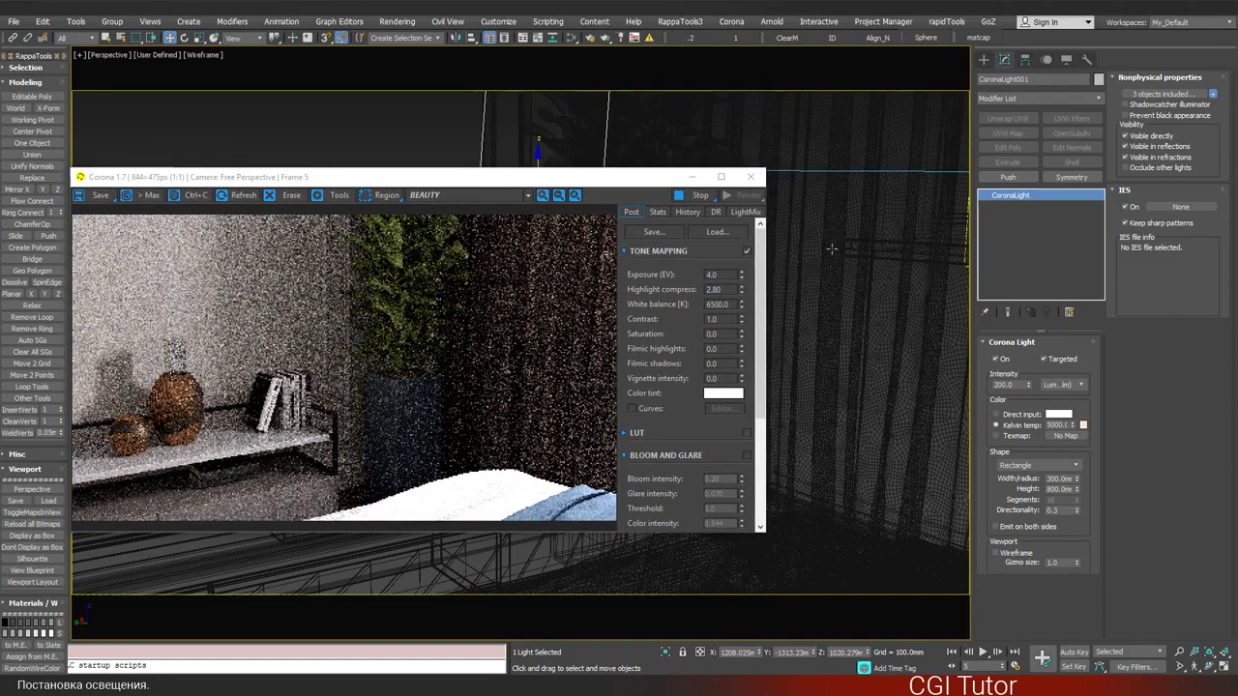
scroll(832, 249, "down", 1)
scroll(824, 247, "down", 1)
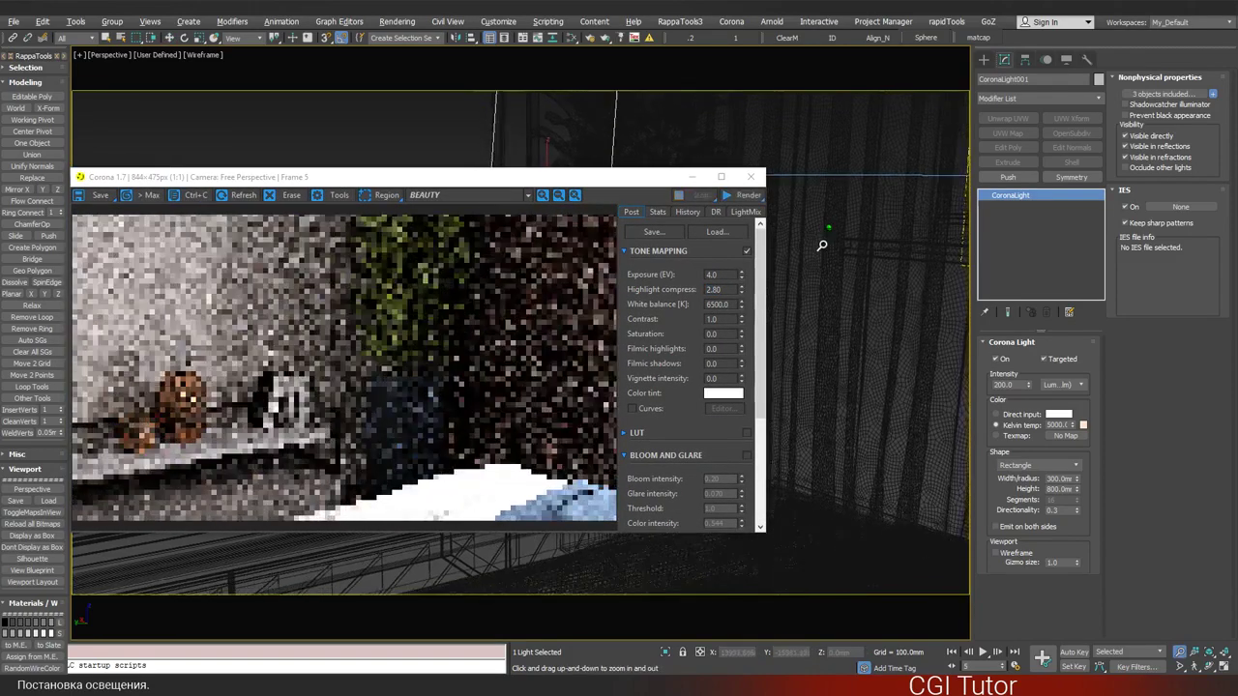
middle_click_drag(823, 243, 838, 271)
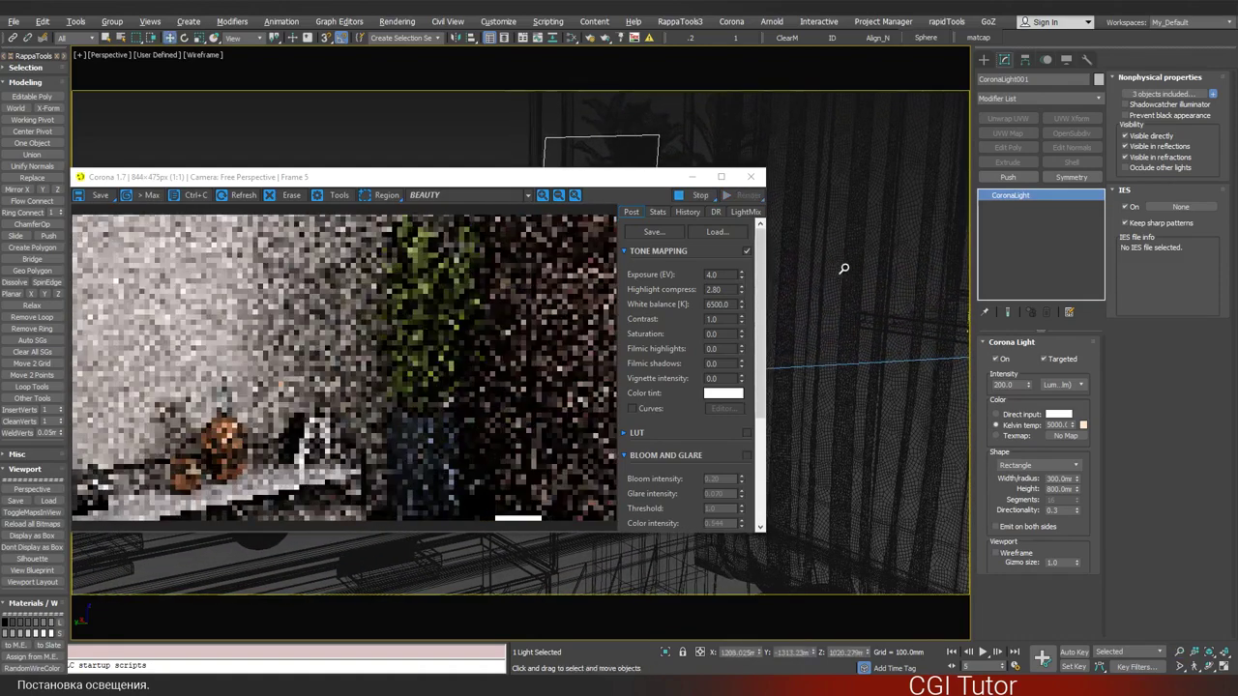
double_click(1060, 426)
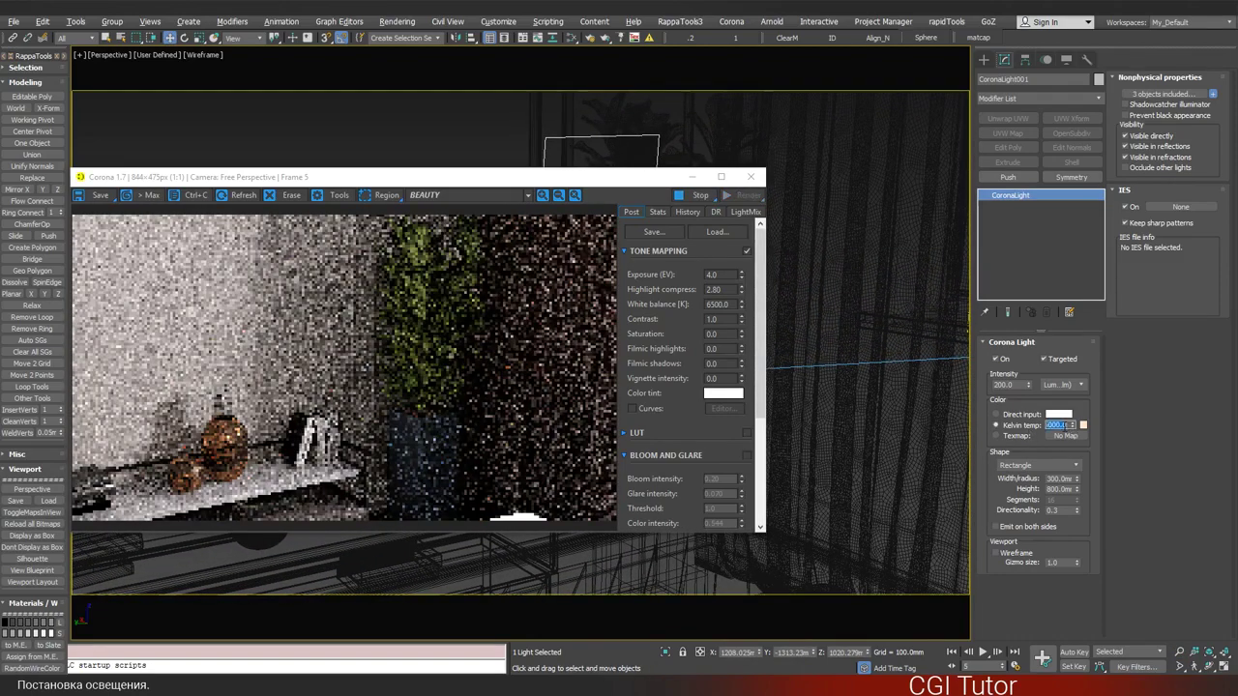
type("6500")
key("Return")
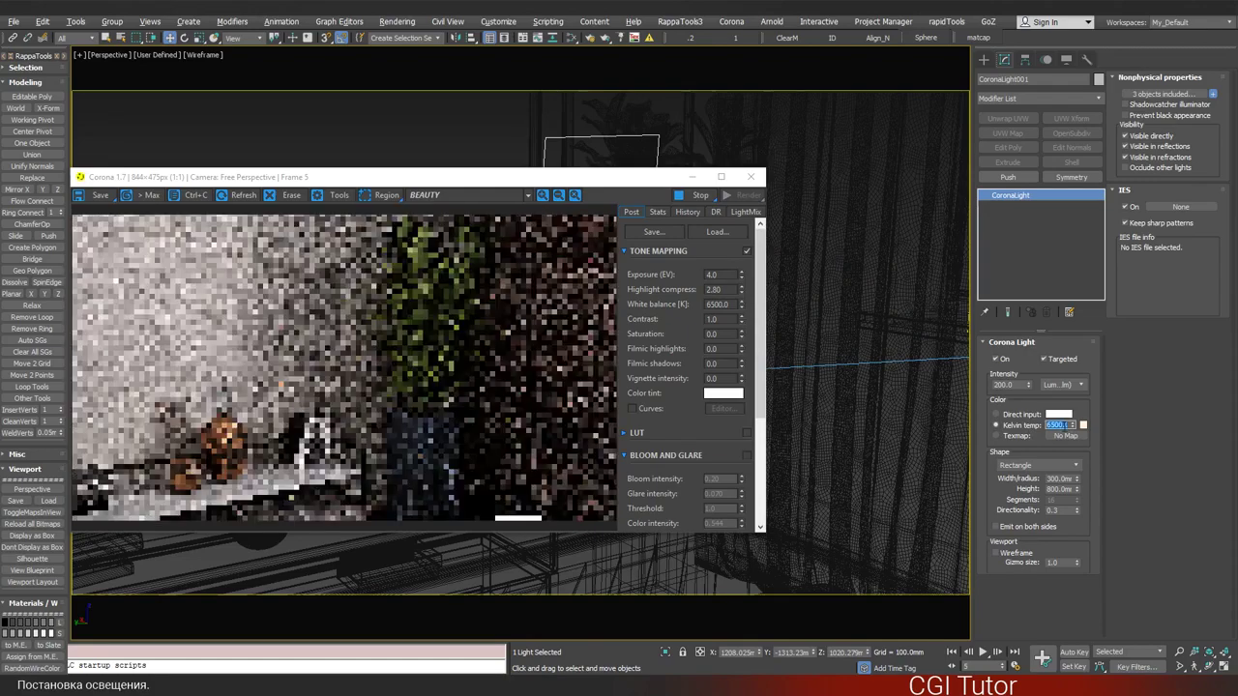
mouse_move(532, 185)
left_mouse_down()
mouse_move(568, 213)
mouse_move(541, 197)
mouse_move(528, 215)
left_mouse_up()
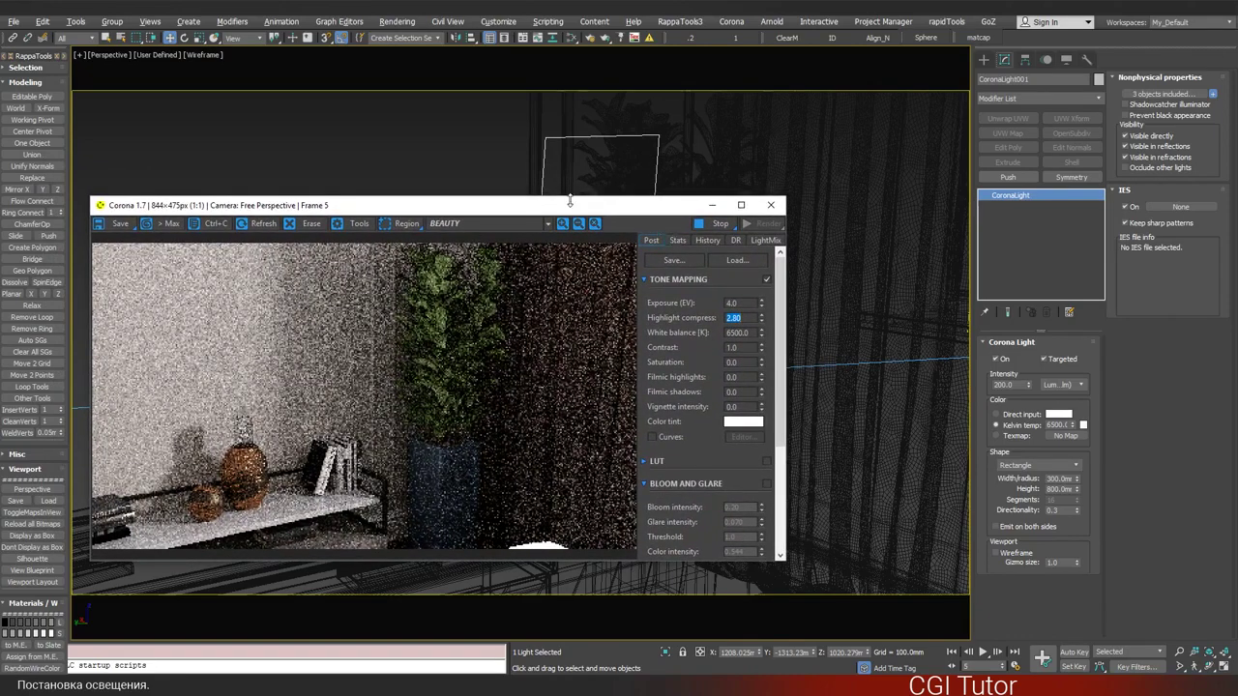
mouse_move(569, 201)
left_mouse_down()
mouse_move(421, 200)
mouse_move(331, 219)
left_mouse_up()
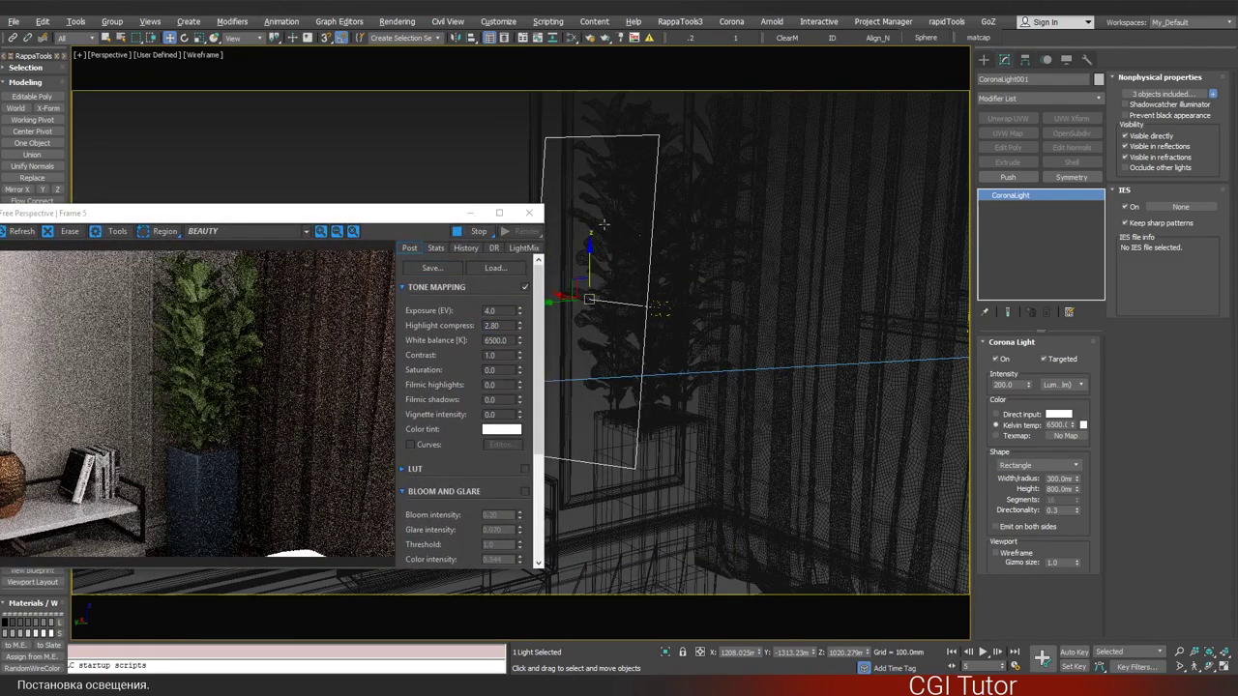
- Move the window light right beside the curtains and bring the VFB back into view
middle_click_drag(604, 224, 574, 359, "alt")
left_click_drag(575, 368, 780, 387)
mouse_move(780, 387)
middle_mouse_down("alt")
mouse_move(670, 352)
mouse_move(713, 287)
middle_mouse_up("alt")
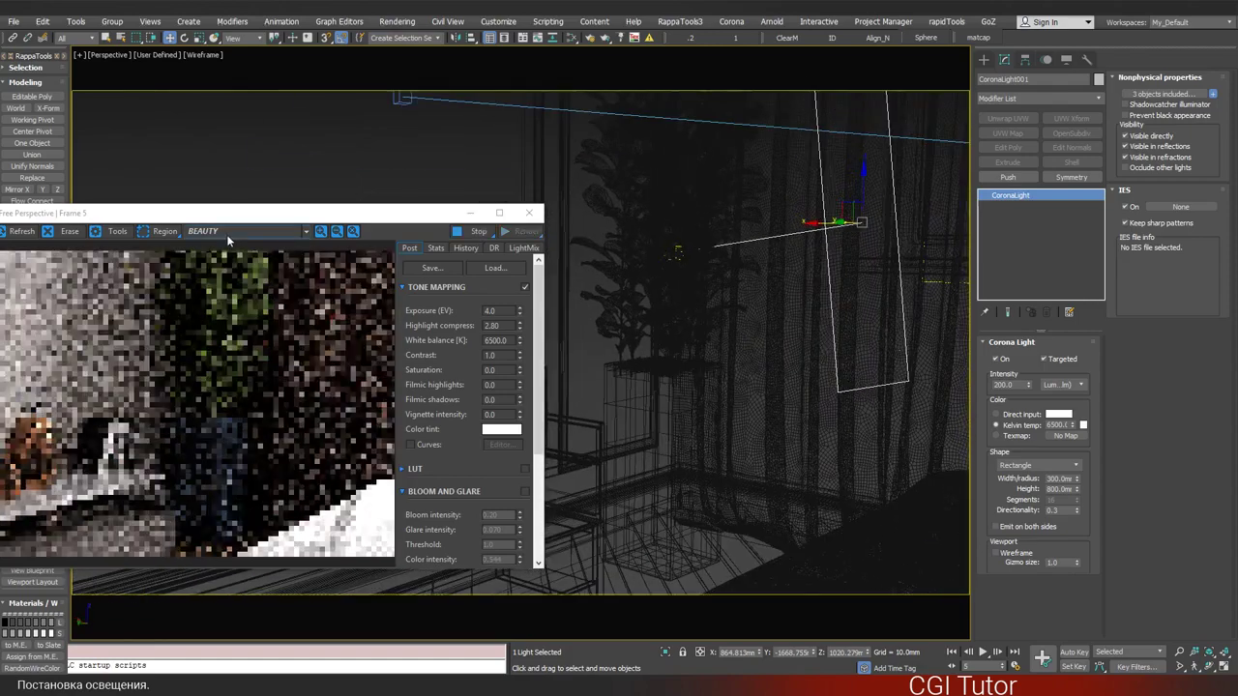
left_click_drag(226, 221, 461, 226)
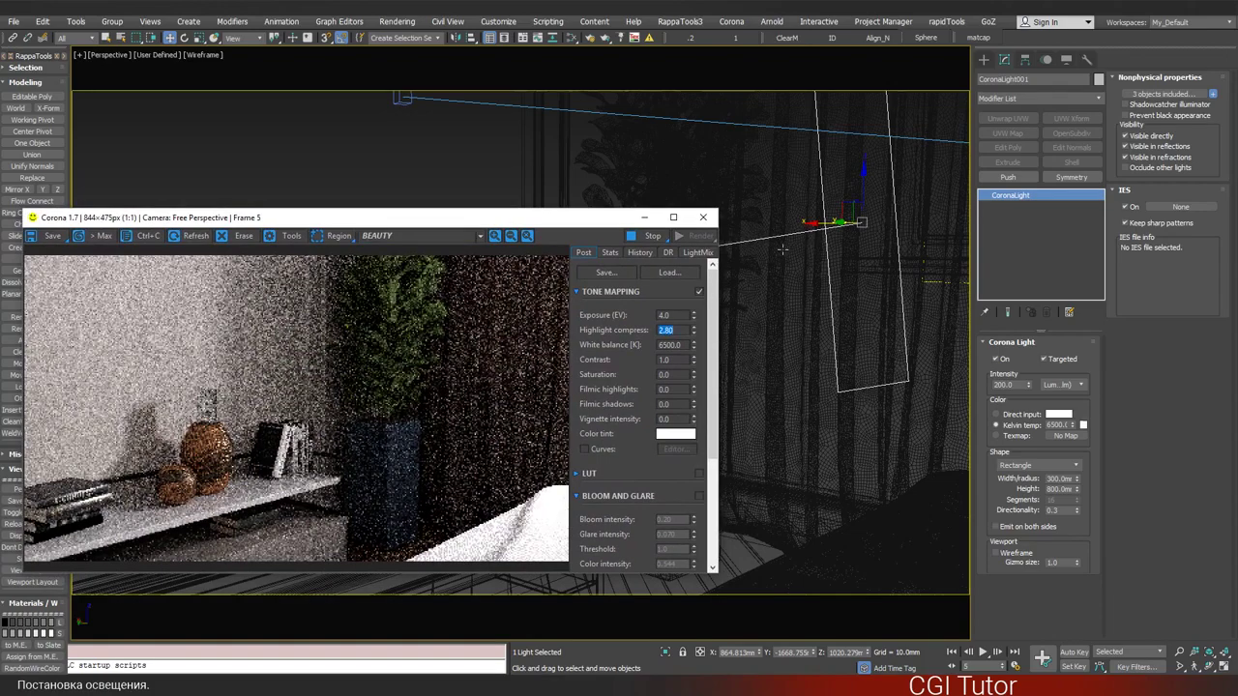
middle_click(785, 250)
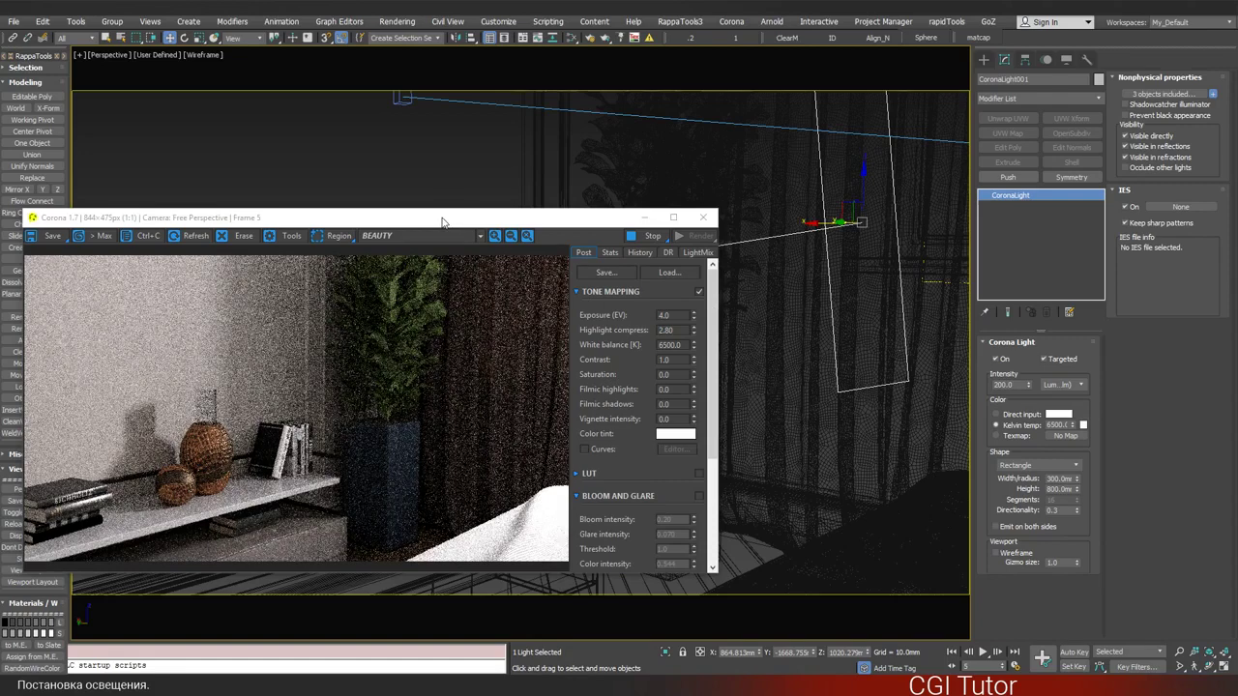
- Set the window light's directionality to 0.5
double_click(1057, 511)
type("0.5")
key("Return")
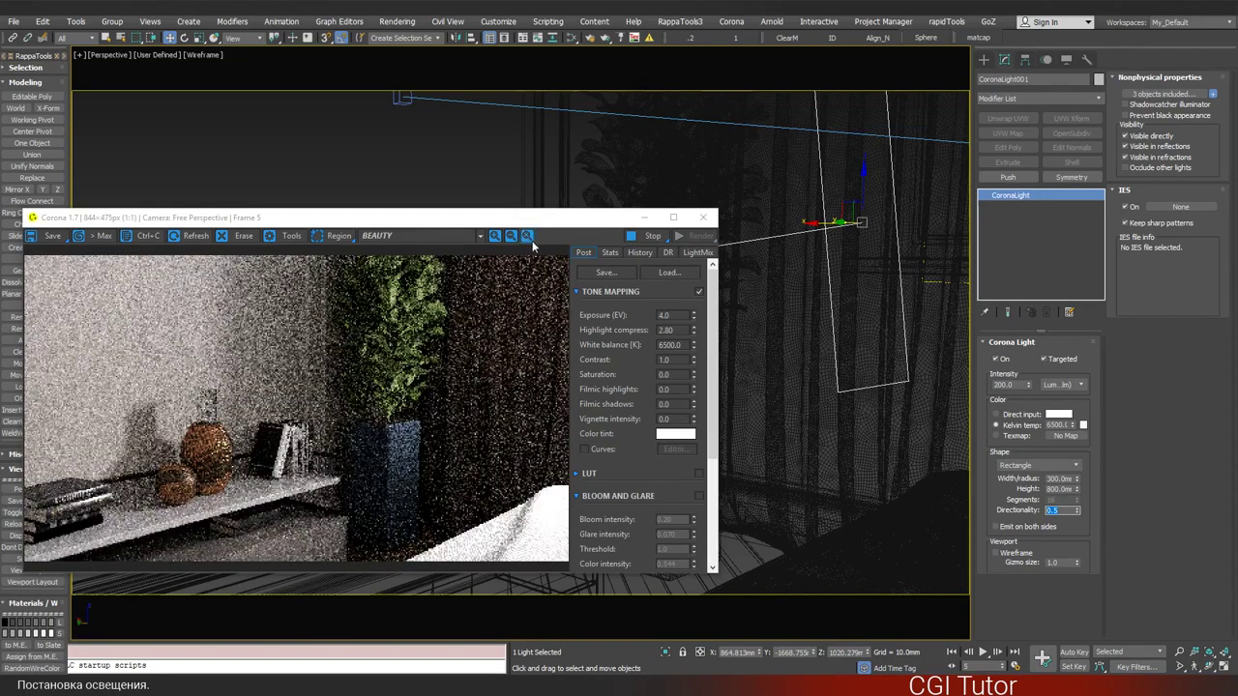
left_click_drag(445, 221, 440, 218)
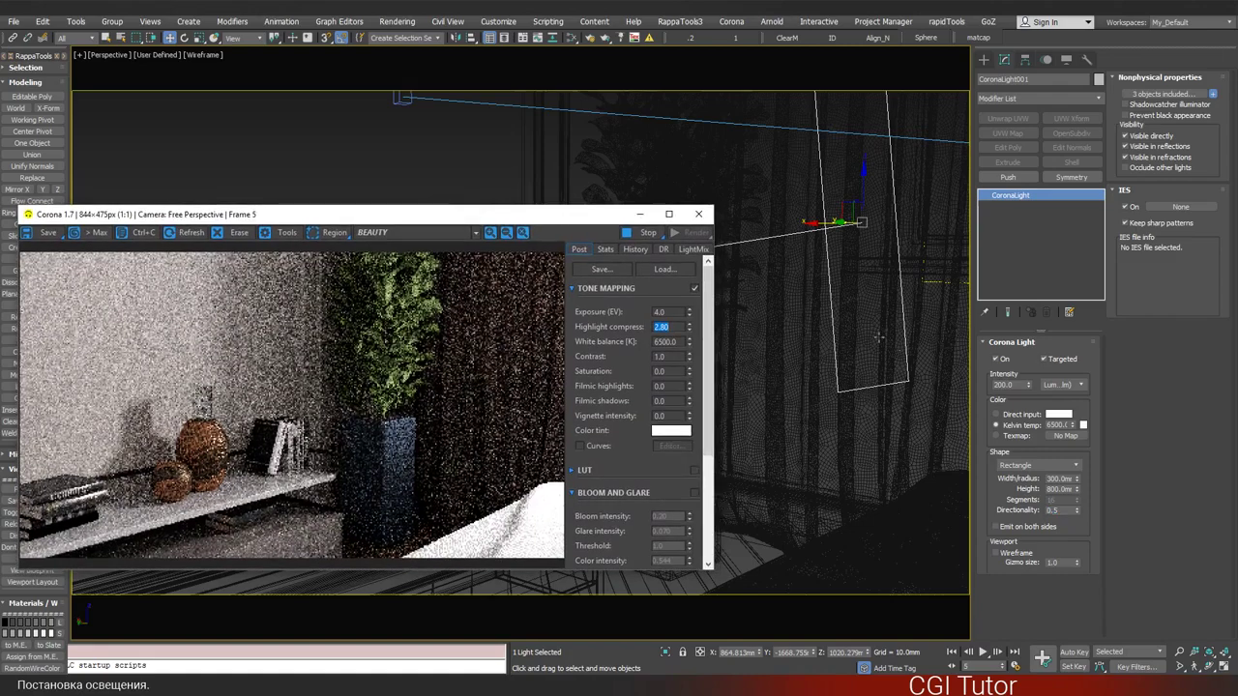
left_click(830, 267)
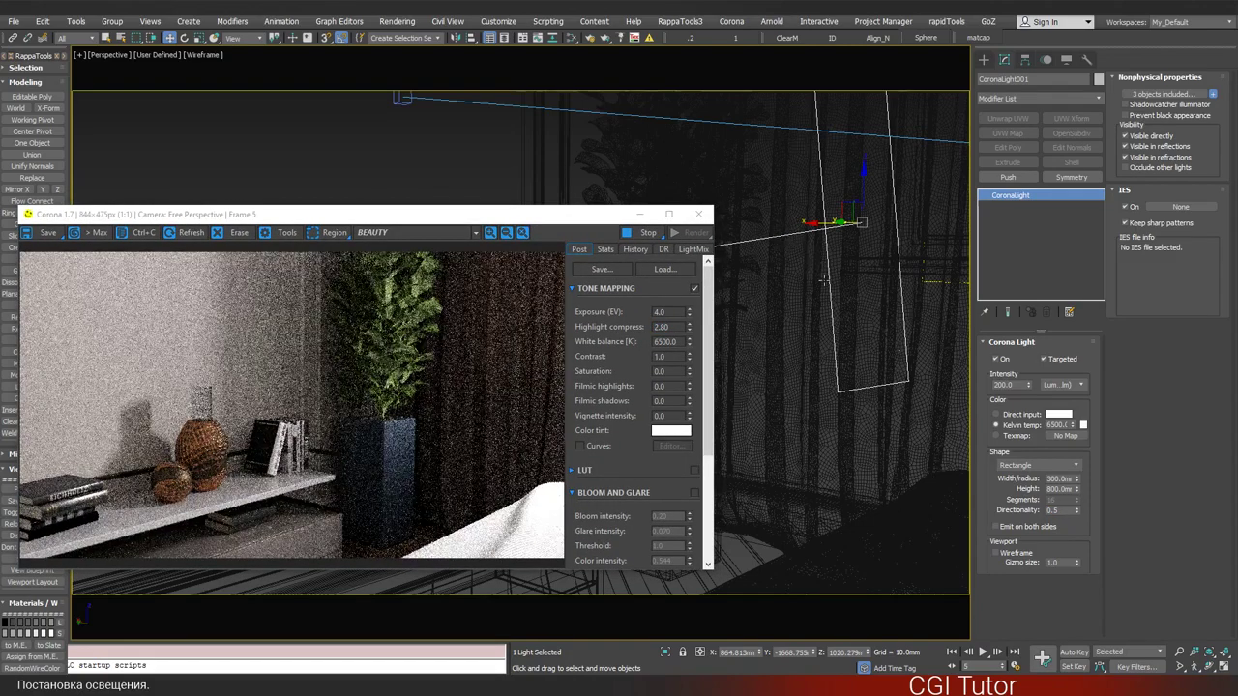
- Make the light 1256 mm tall and move it lower and right against the window
left_click_drag(823, 279, 865, 175)
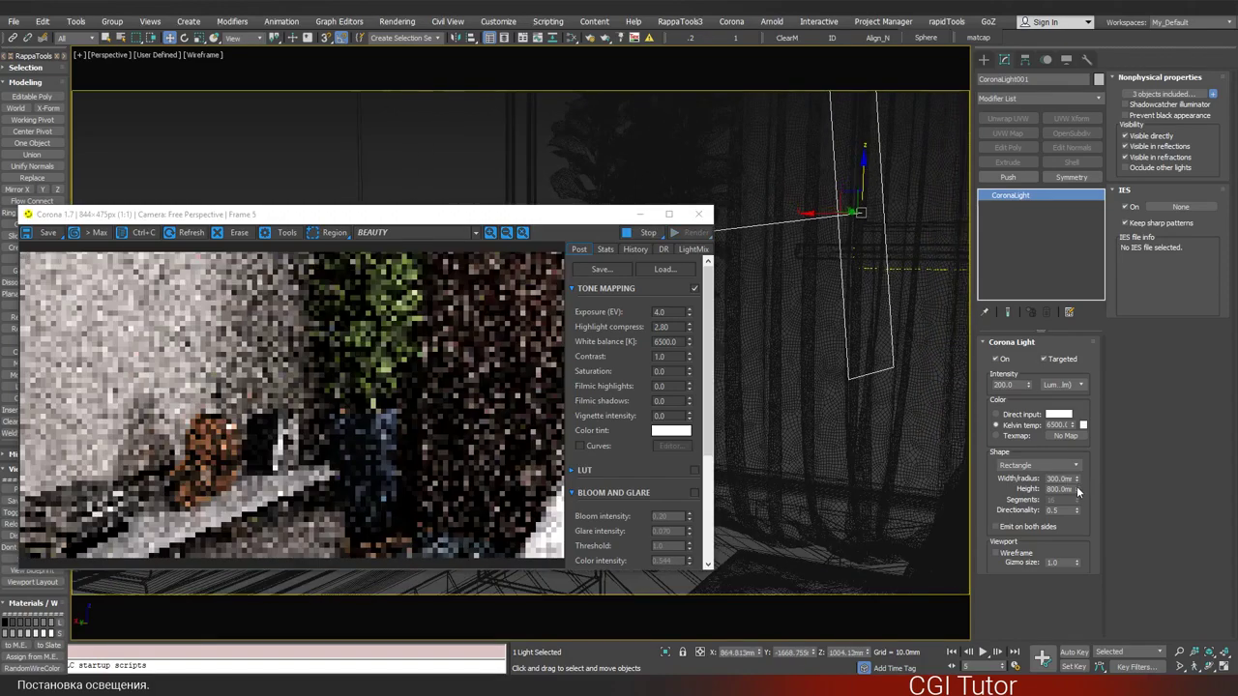
left_click_drag(1079, 492, 1078, 445)
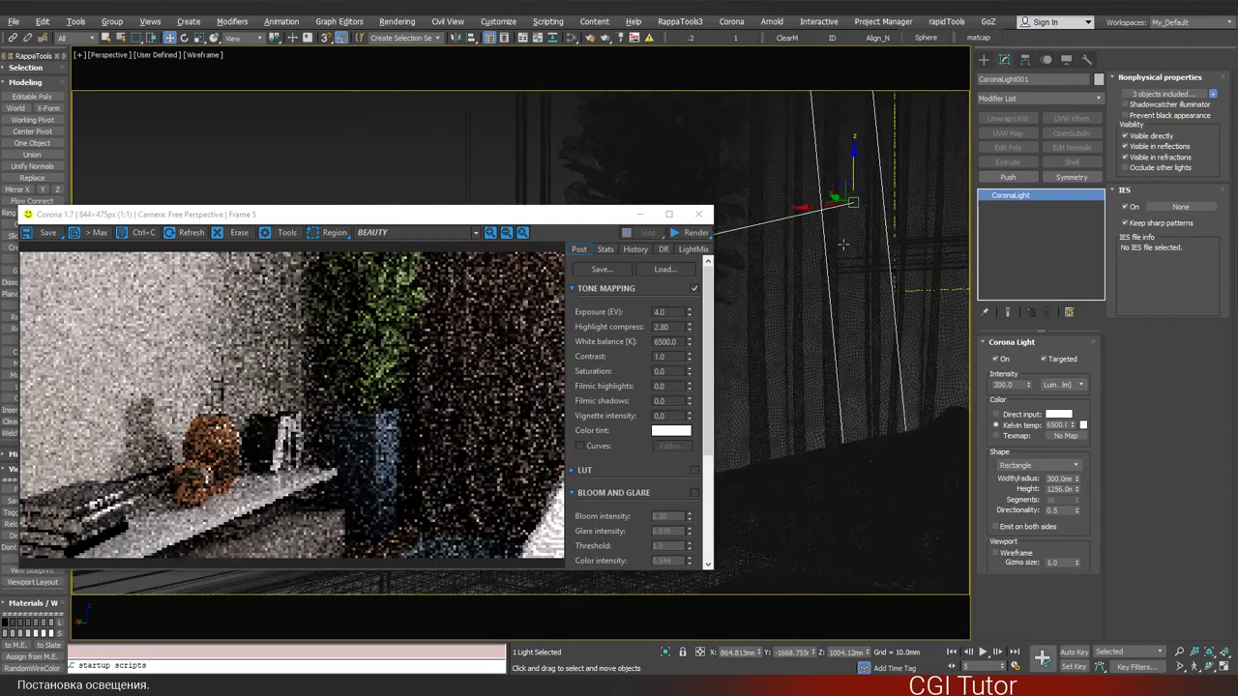
left_click_drag(856, 172, 861, 188)
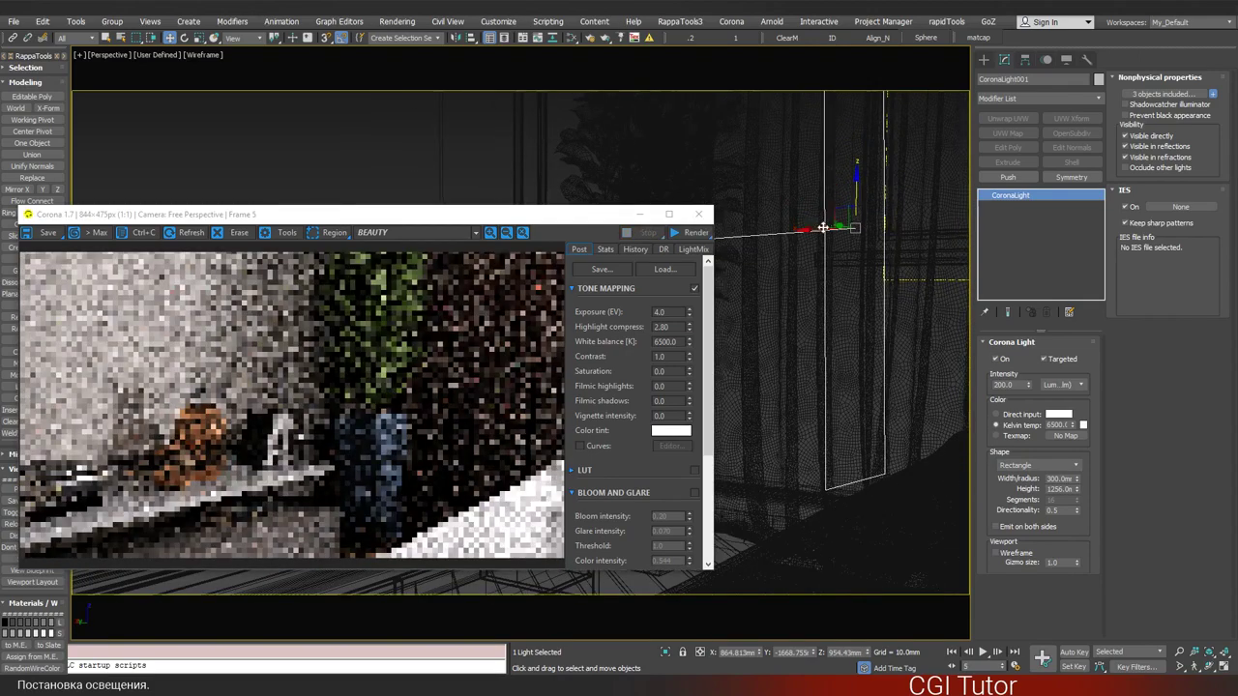
mouse_move(805, 231)
left_mouse_down()
mouse_move(818, 235)
mouse_move(807, 268)
left_mouse_up()
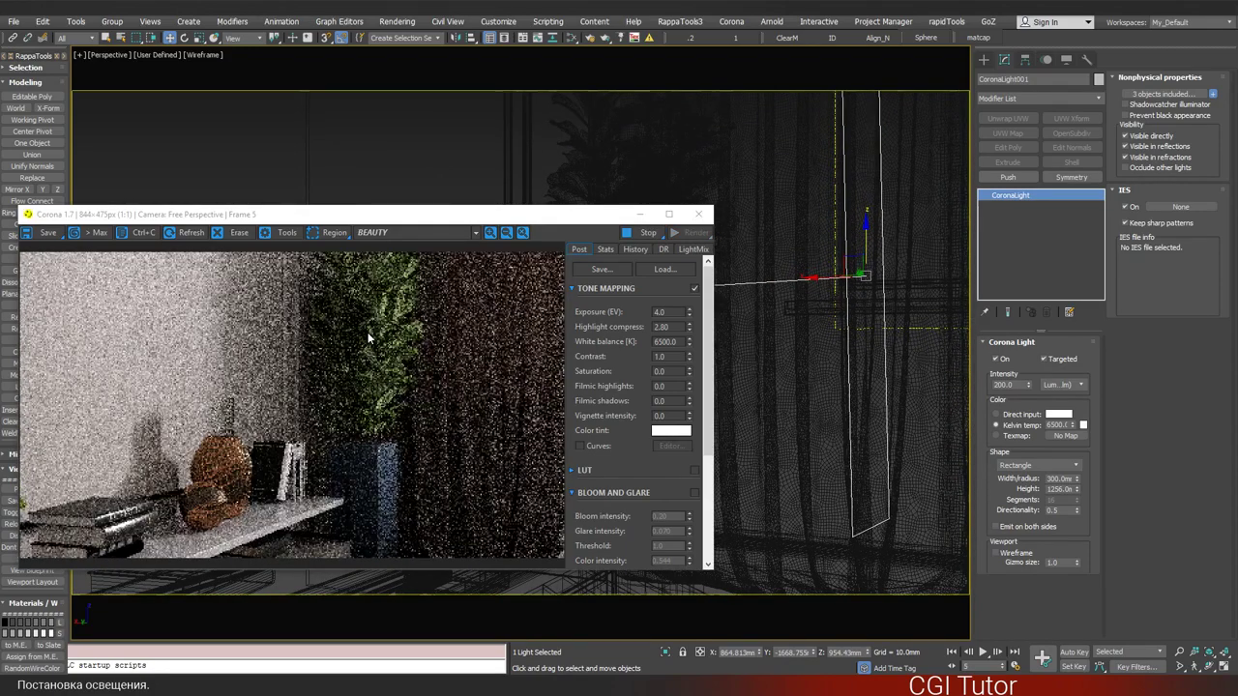
- Try then clear a VFB region around the plant and curtain, and set the window light intensity to 100
left_click(329, 232)
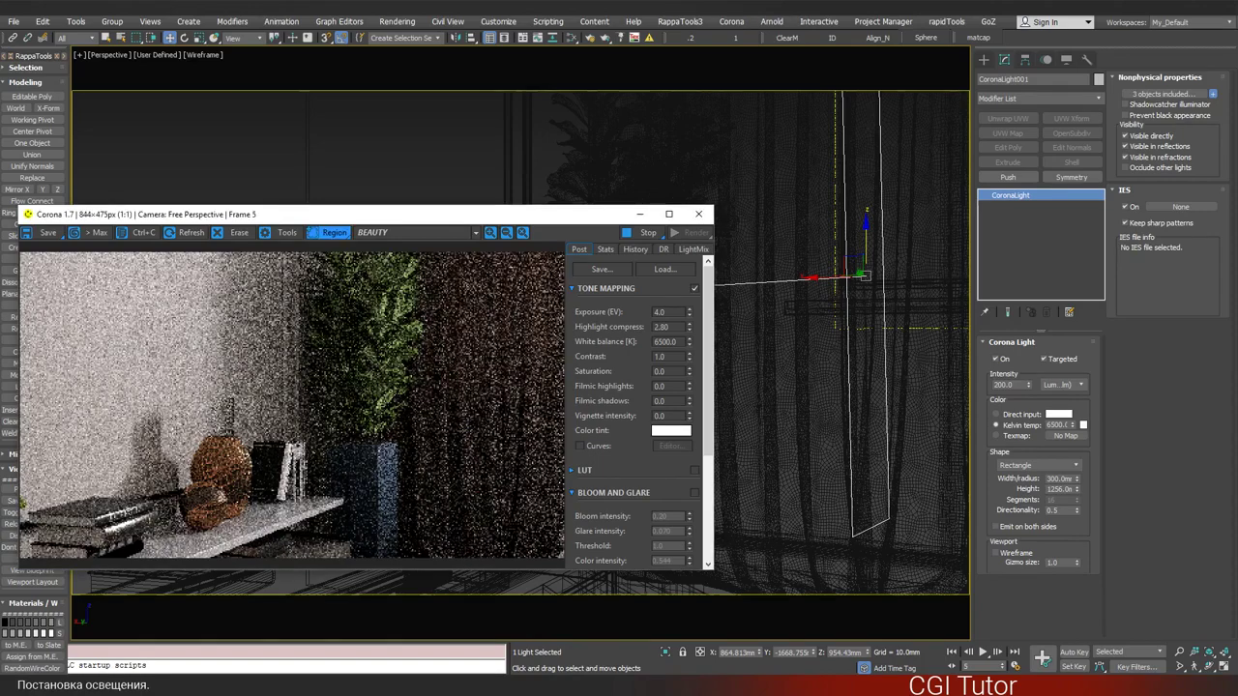
left_click_drag(391, 449, 461, 567)
left_click_drag(408, 380, 401, 371)
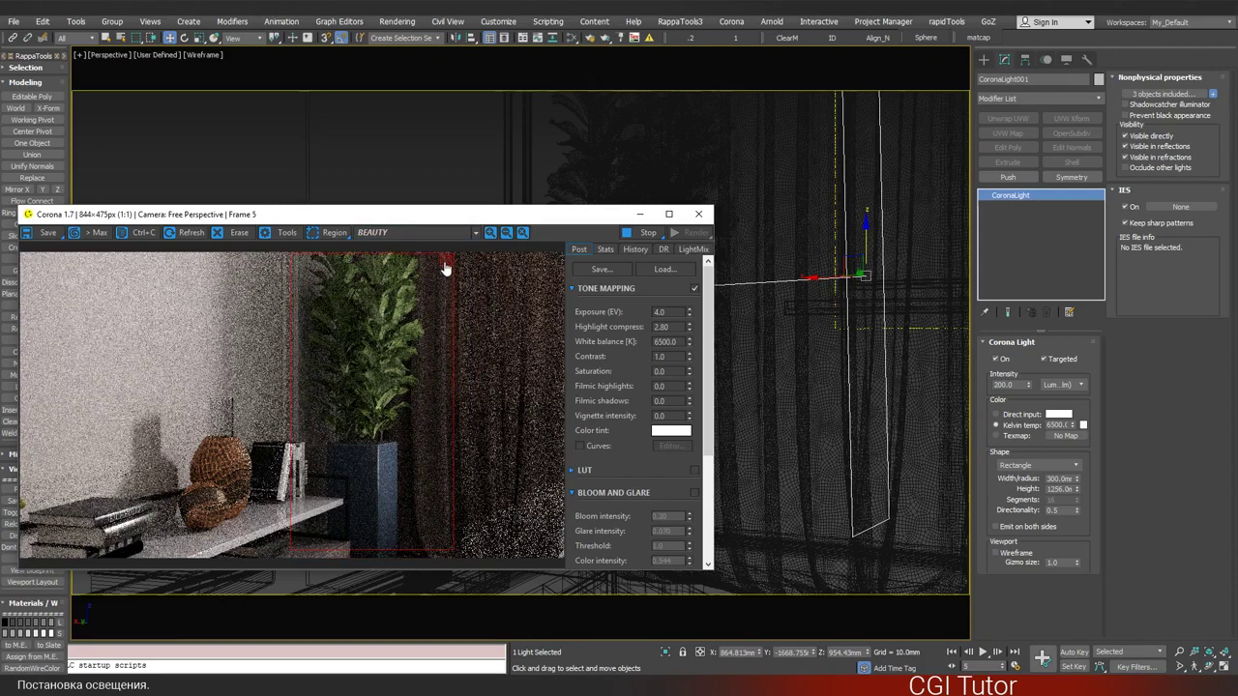
left_click(444, 263)
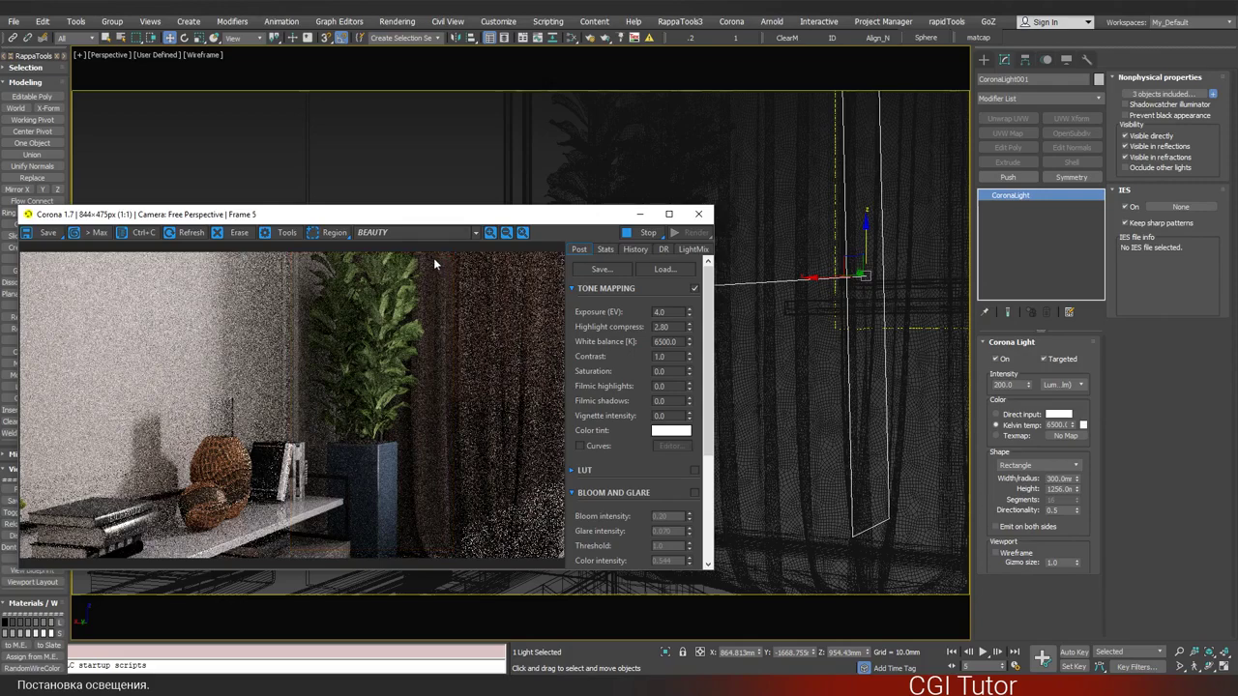
left_click(1006, 385)
type("100")
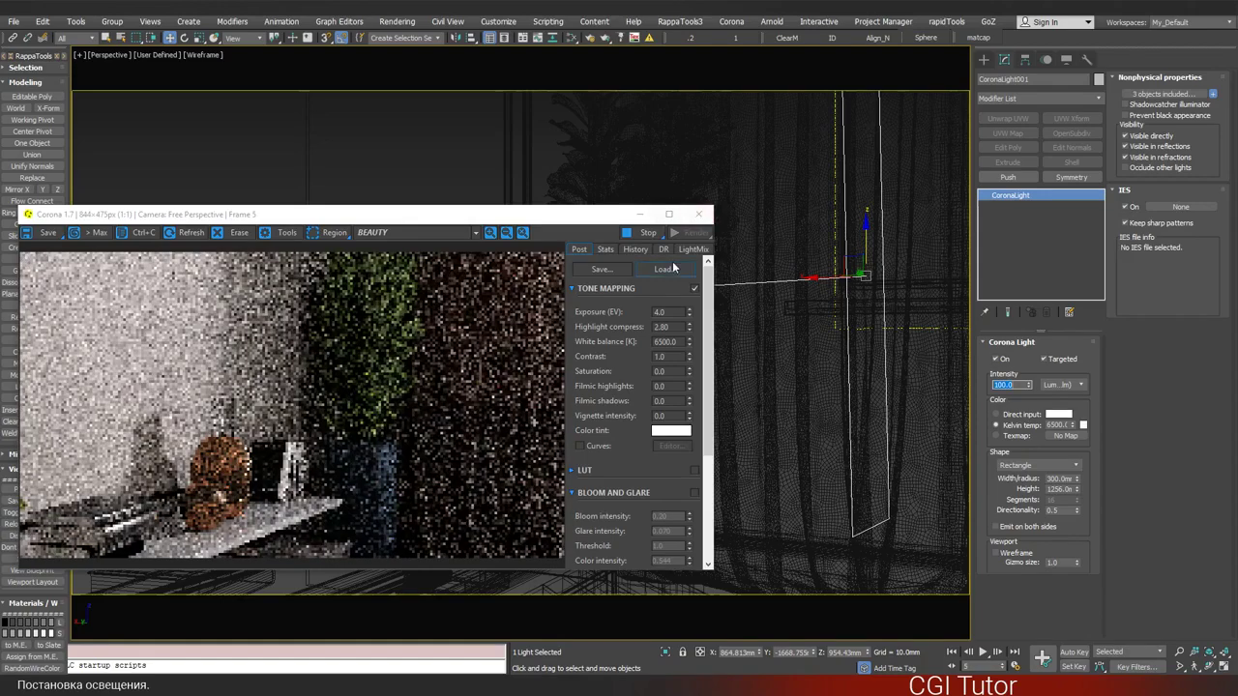
left_click(553, 222)
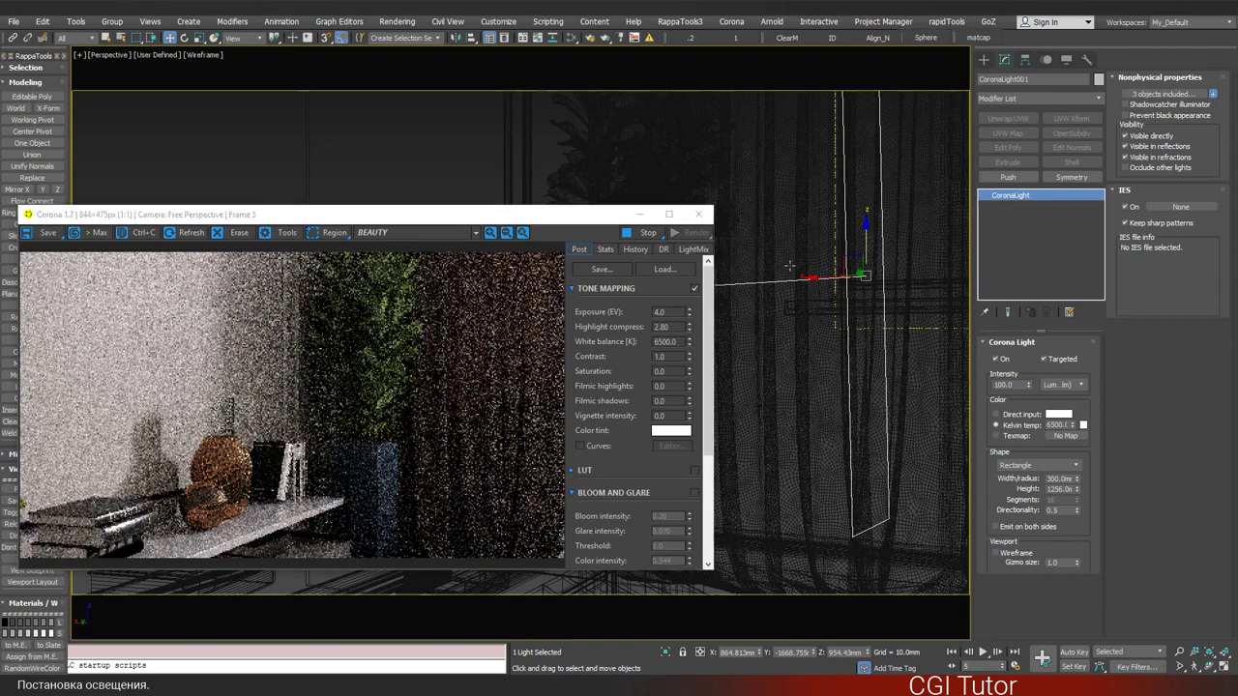
- Switch the view to CoronaCamera001 and move the render window toward the centre
key("c")
left_click(609, 254)
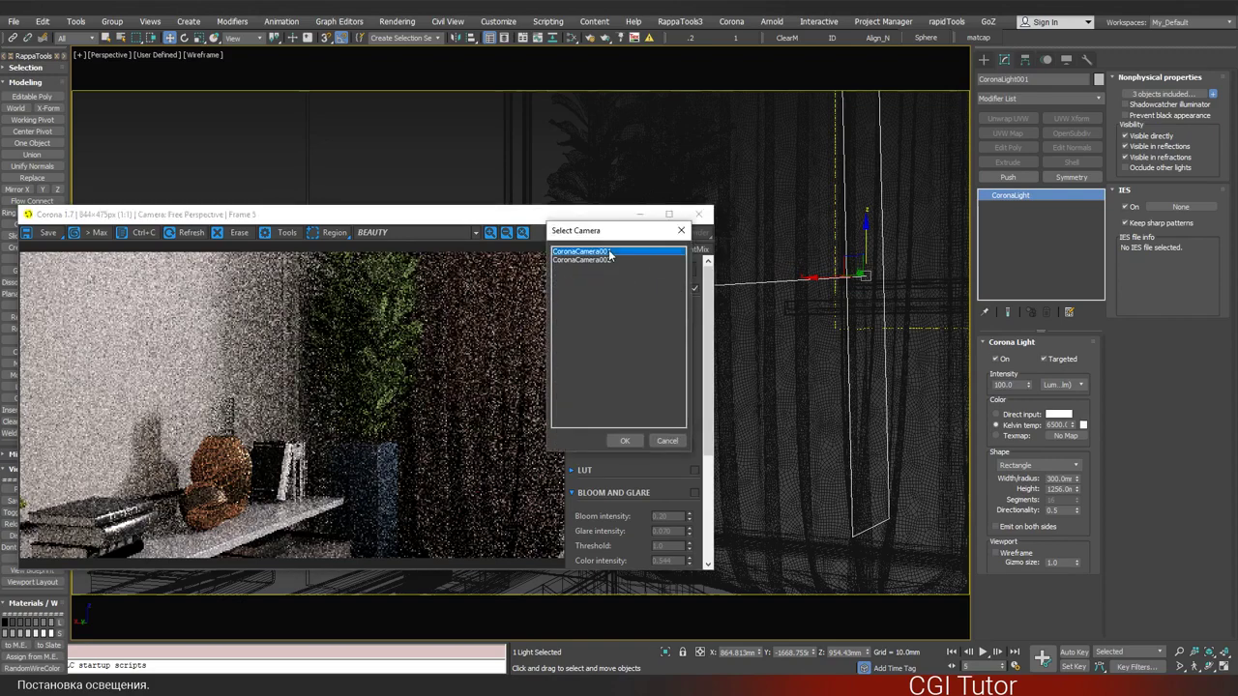
key("Escape")
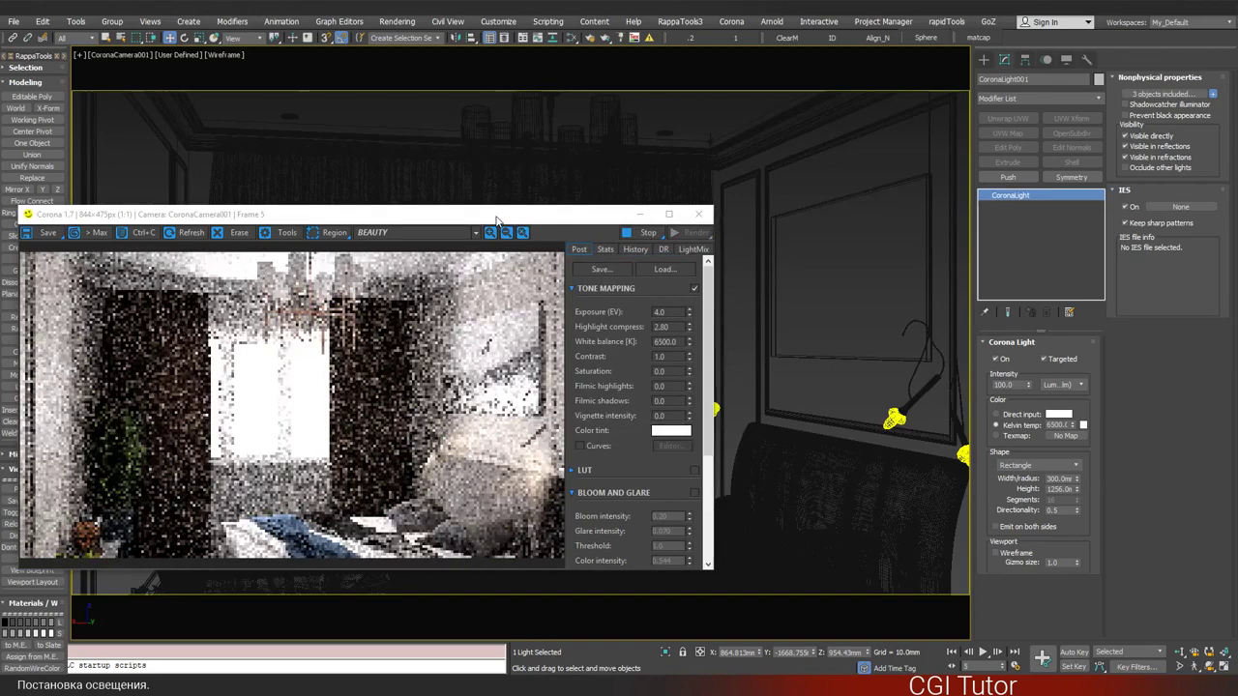
left_click_drag(498, 219, 648, 197)
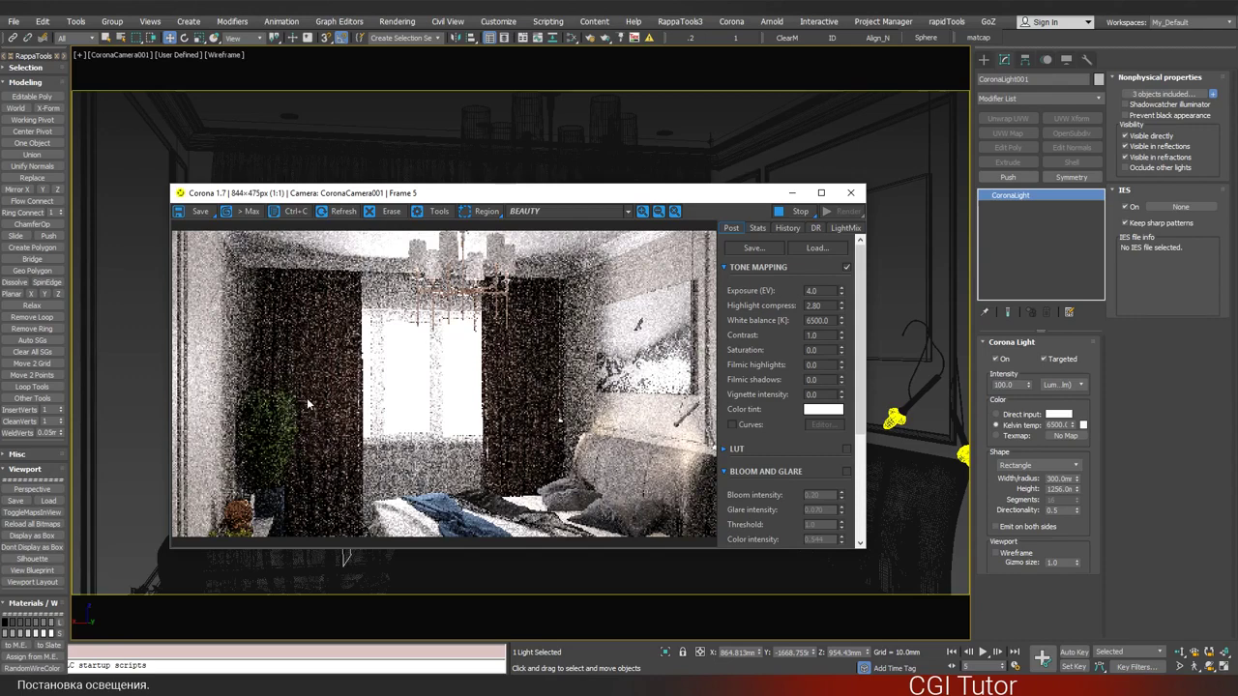
- Draw a render region around the plant and curtain at left
left_click(486, 211)
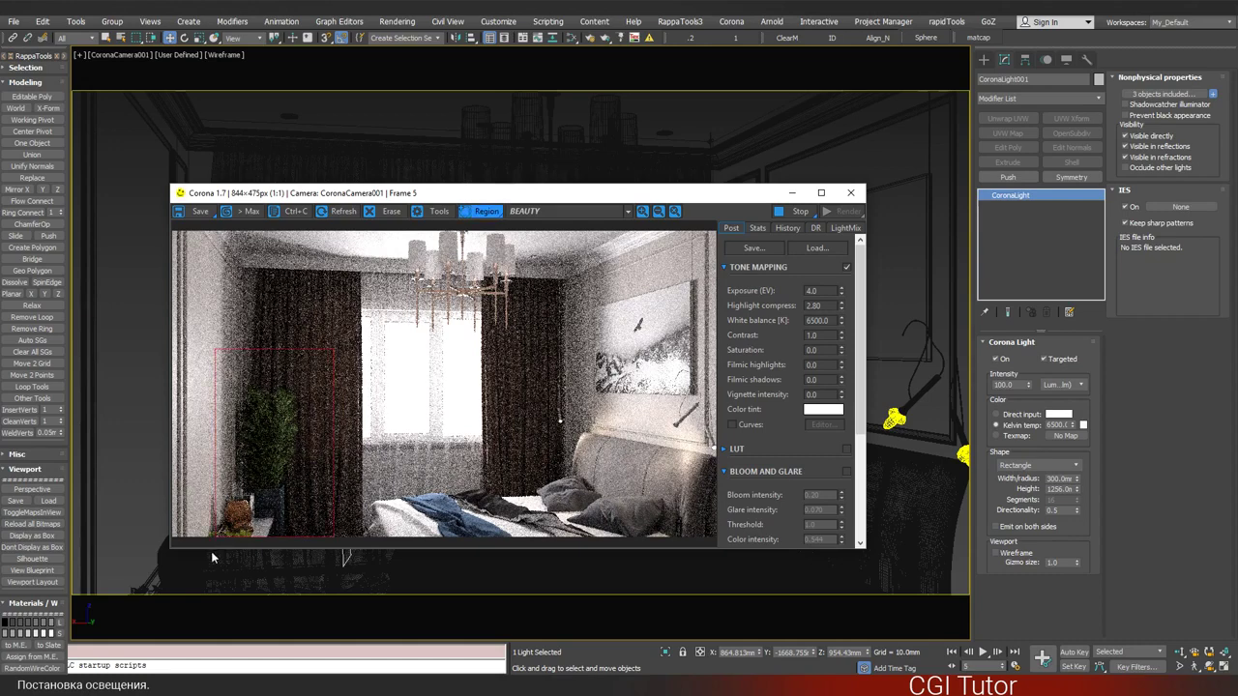
left_click_drag(316, 382, 207, 534)
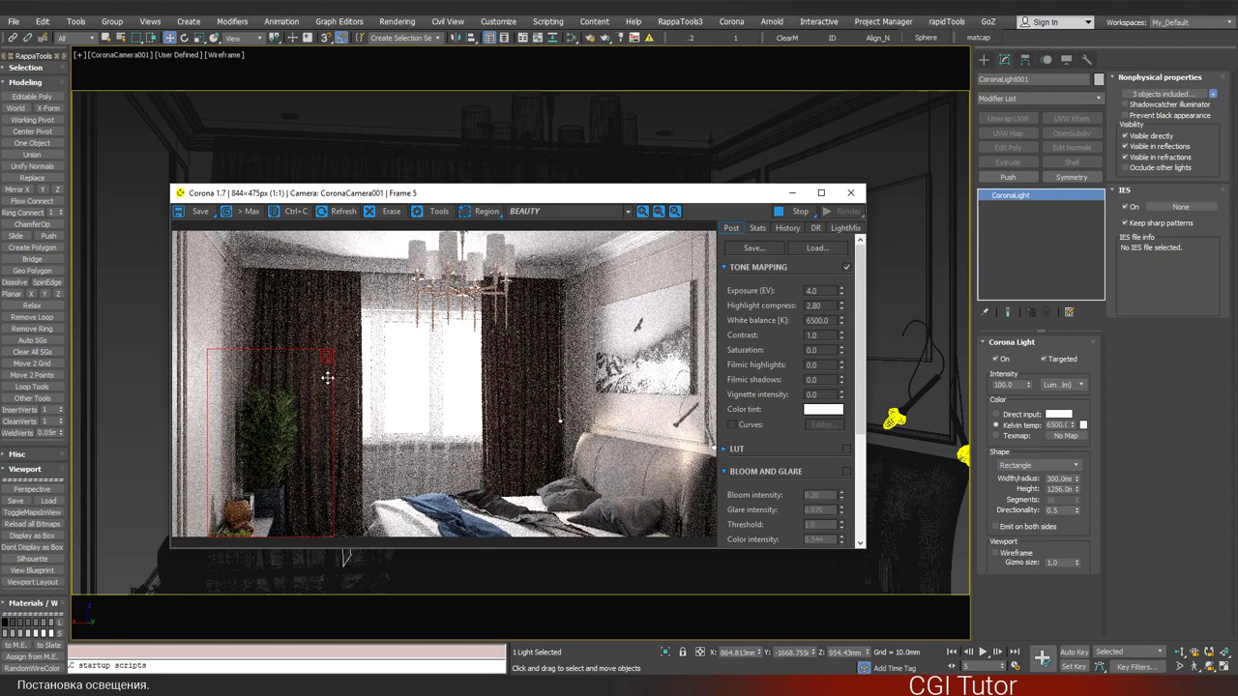
scroll(261, 454, "up", 1)
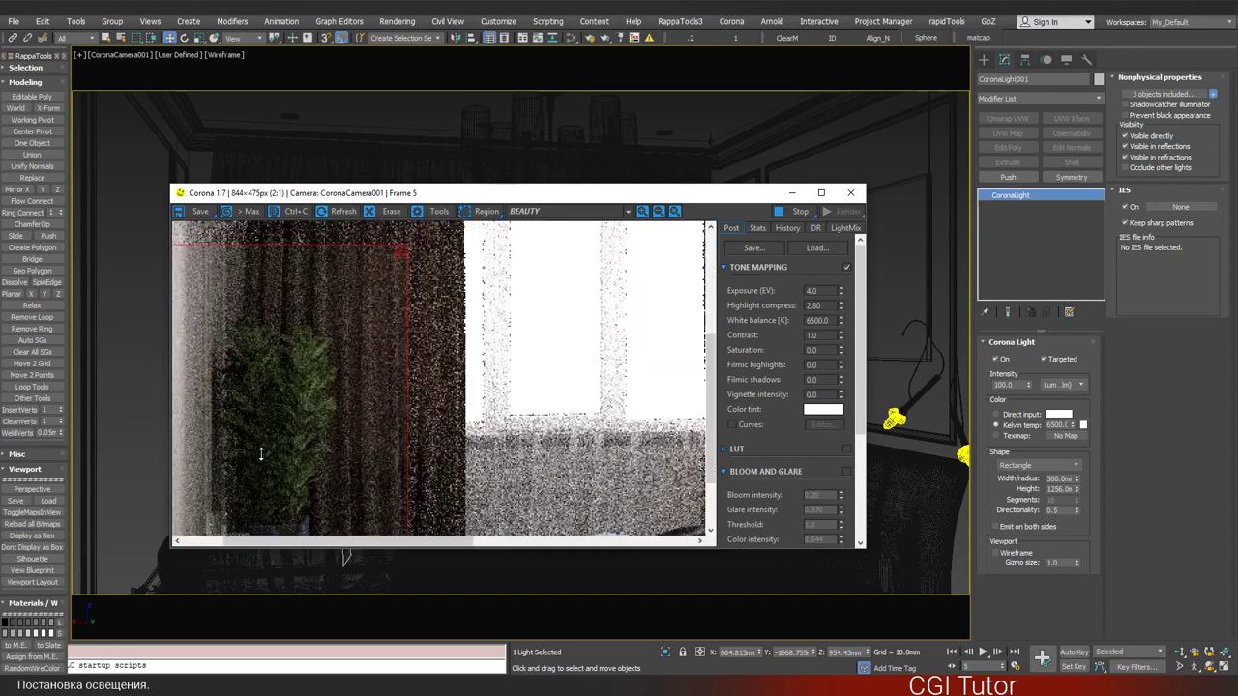
scroll(261, 454, "down", 1)
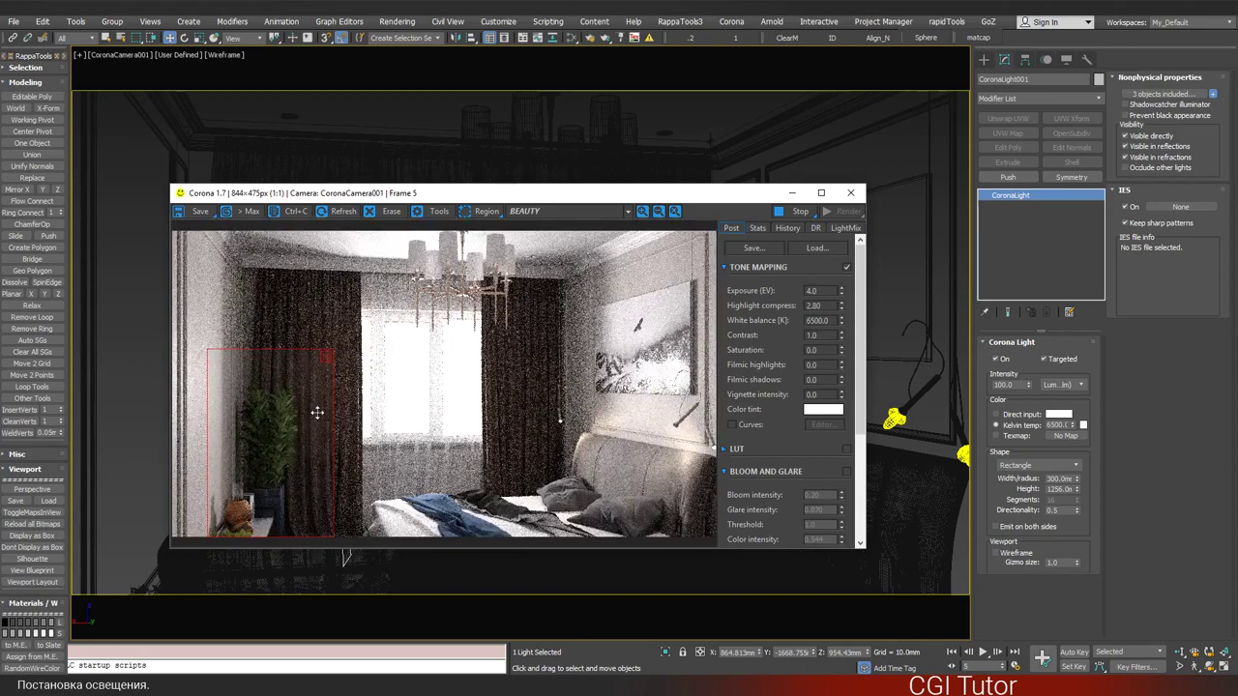
- Replace the old history entries with a 23-pass snapshot, switch CoronaLight001 off, and compare the live render
left_click(785, 228)
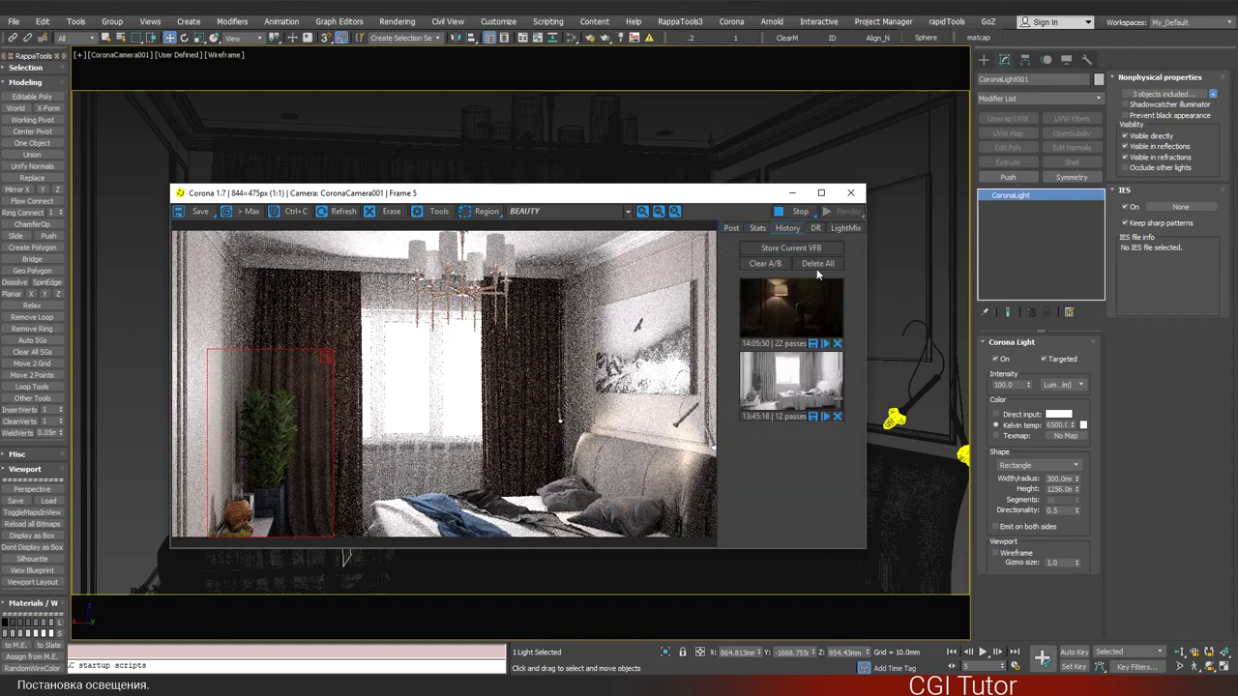
left_click(837, 343)
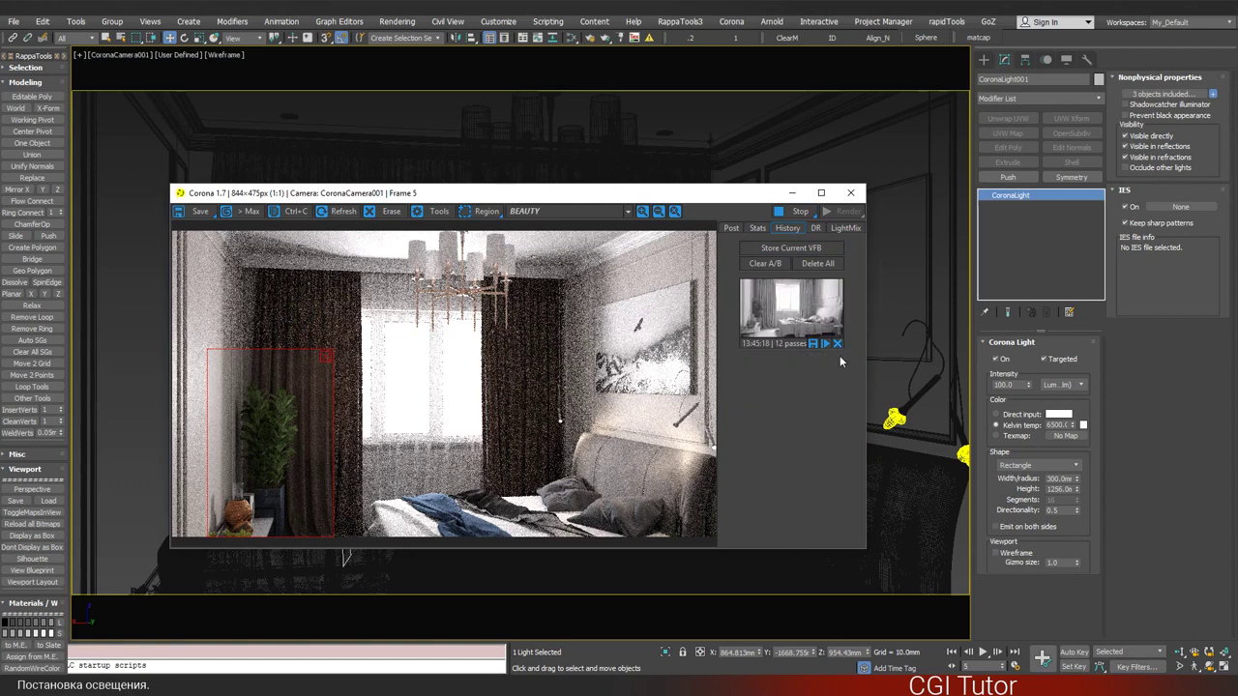
left_click(838, 344)
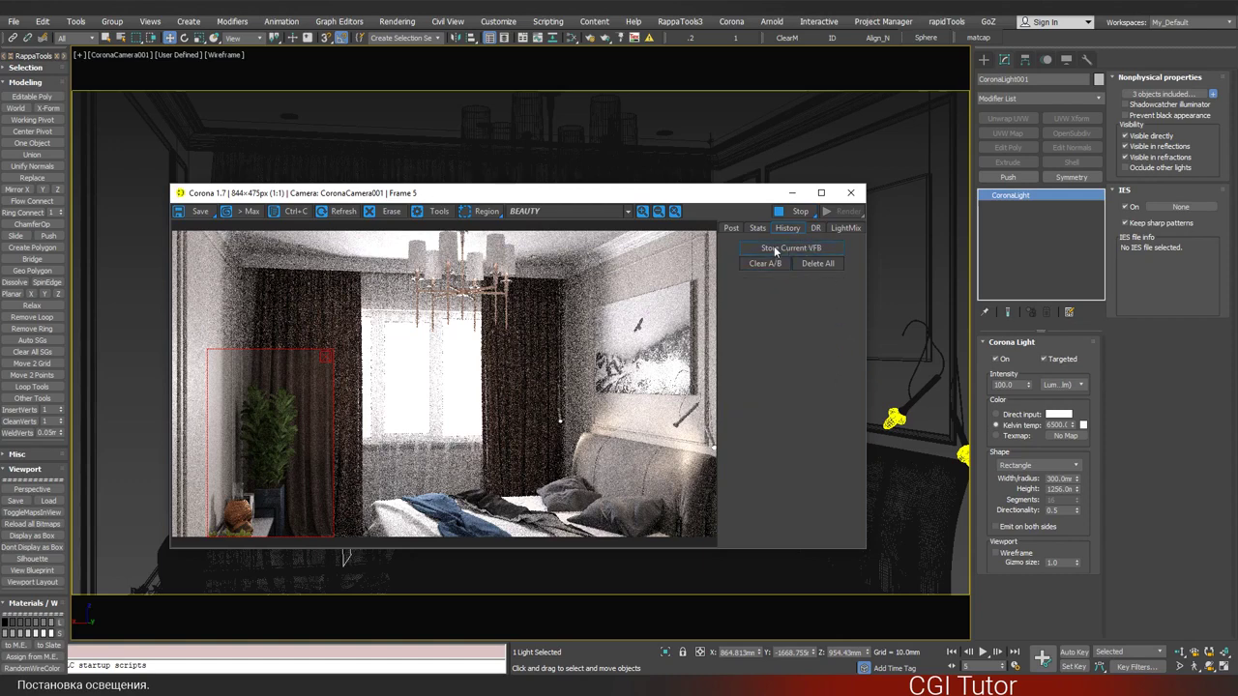
left_click(774, 246)
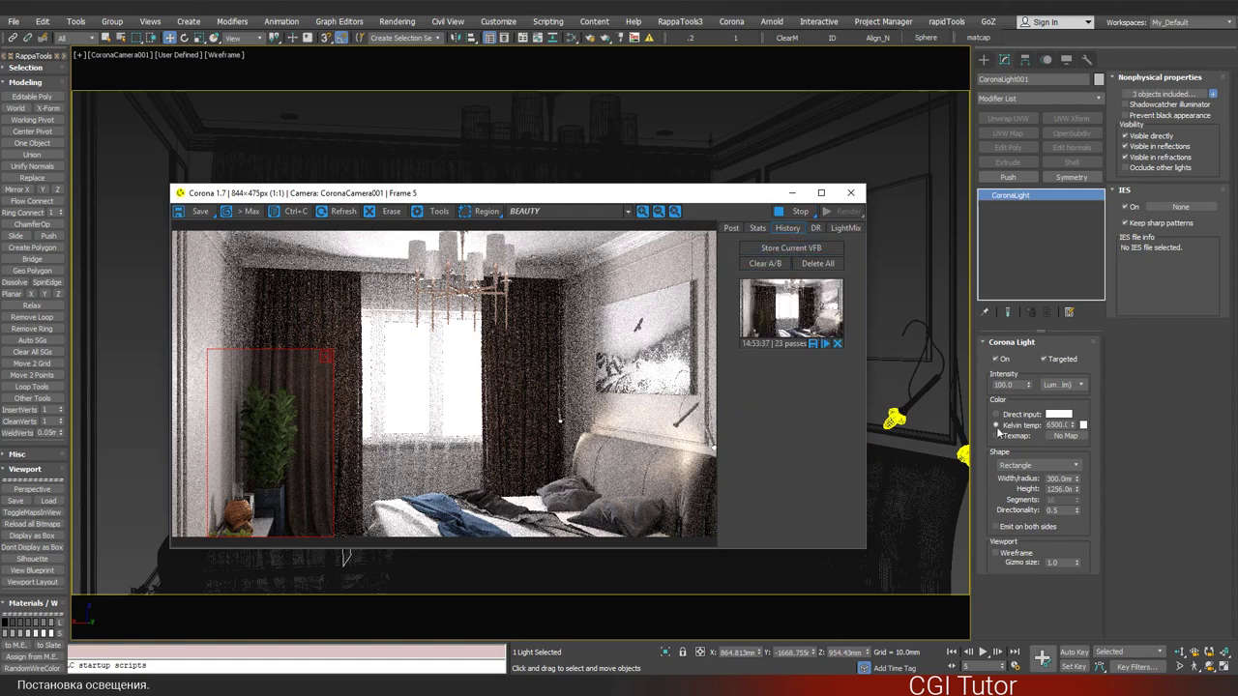
left_click(997, 359)
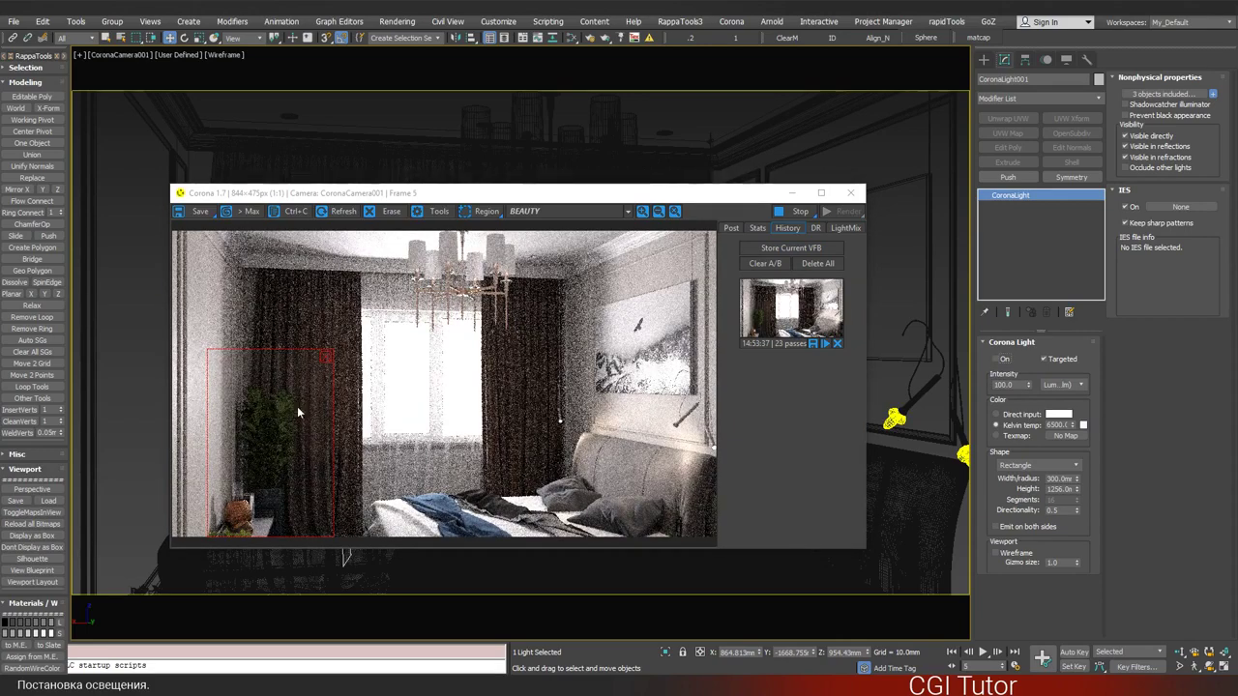
left_click(835, 287)
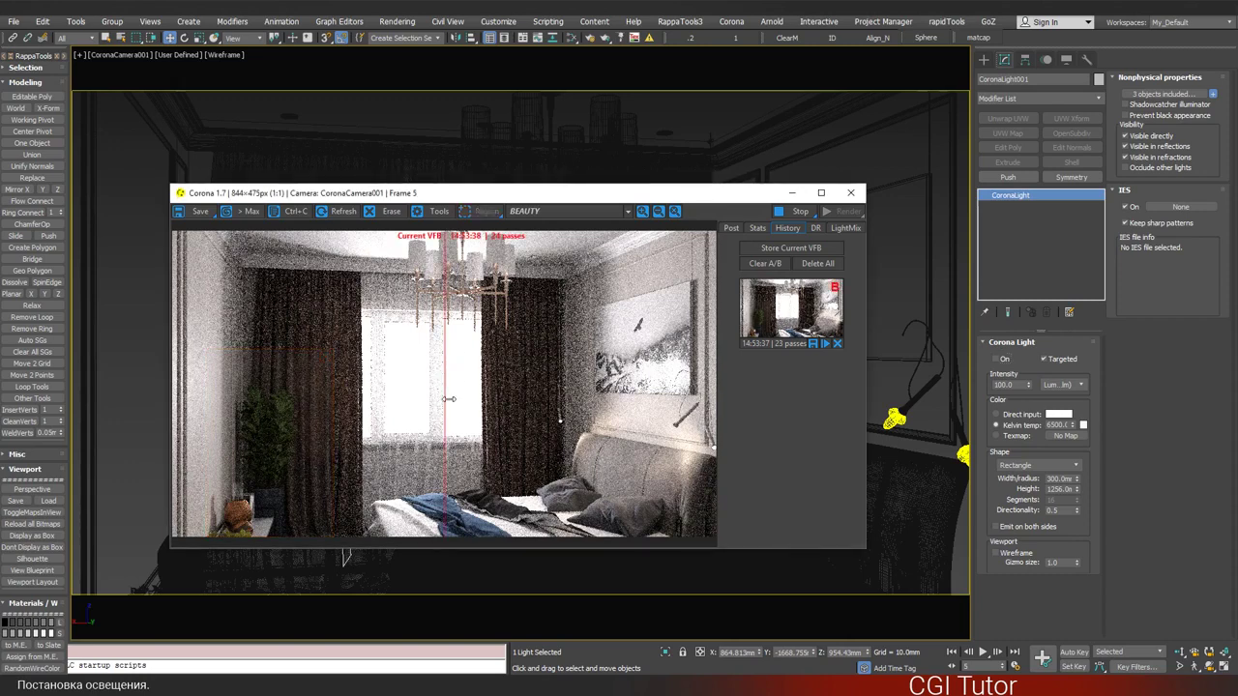
- Drag the A/B split across the plant and left curtain to compare light on versus off
mouse_move(446, 399)
left_mouse_down()
mouse_move(341, 394)
mouse_move(442, 397)
mouse_move(377, 397)
left_mouse_up()
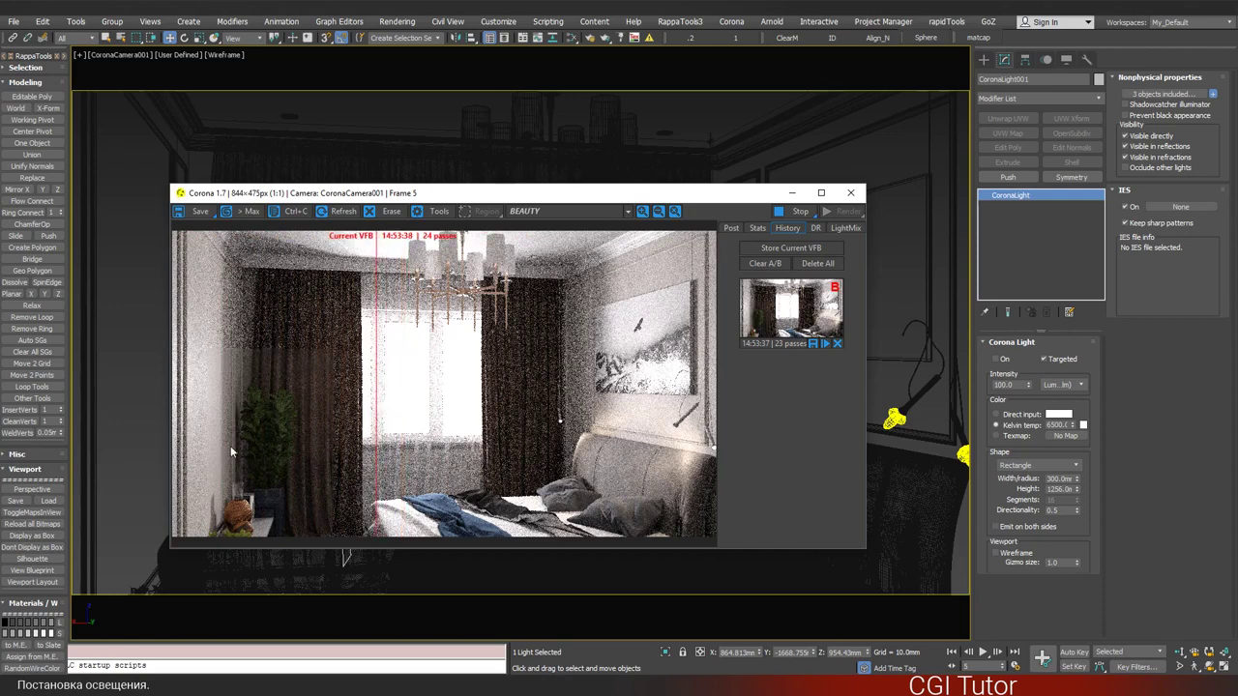
mouse_move(375, 420)
left_mouse_down()
mouse_move(307, 424)
mouse_move(349, 425)
mouse_move(338, 437)
mouse_move(213, 425)
mouse_move(430, 425)
mouse_move(213, 427)
mouse_move(309, 434)
mouse_move(222, 435)
left_mouse_up()
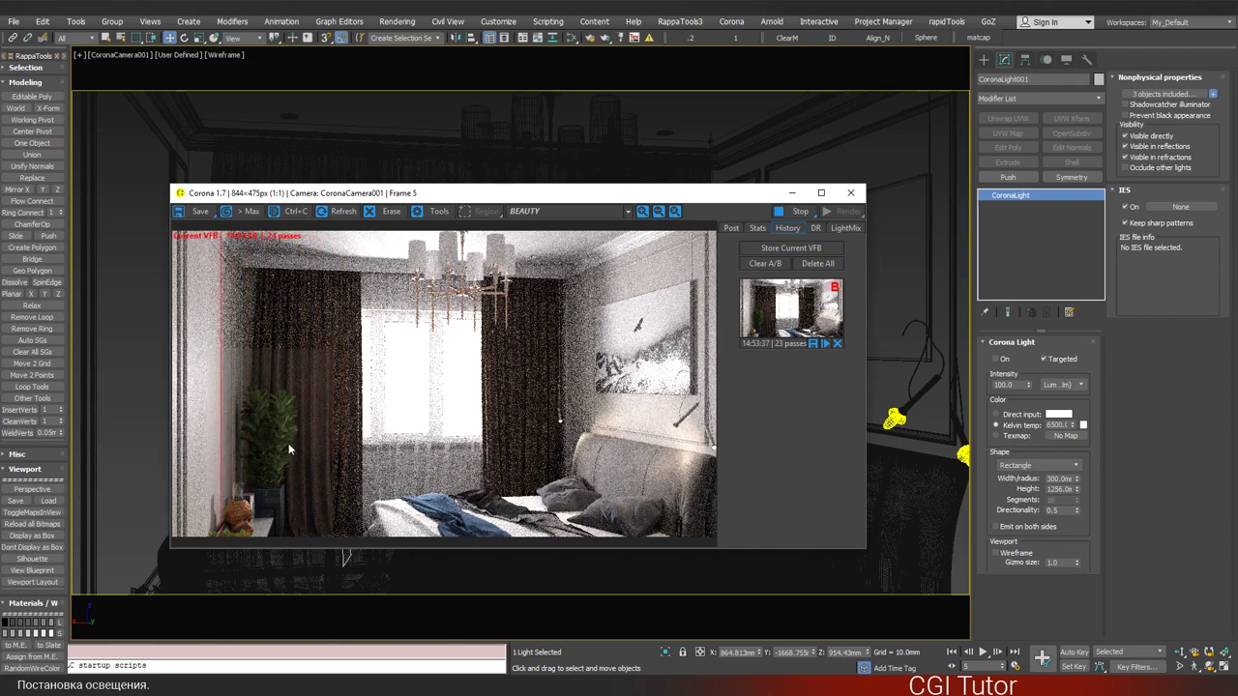
mouse_move(221, 415)
left_mouse_down()
mouse_move(320, 416)
mouse_move(219, 422)
left_mouse_up()
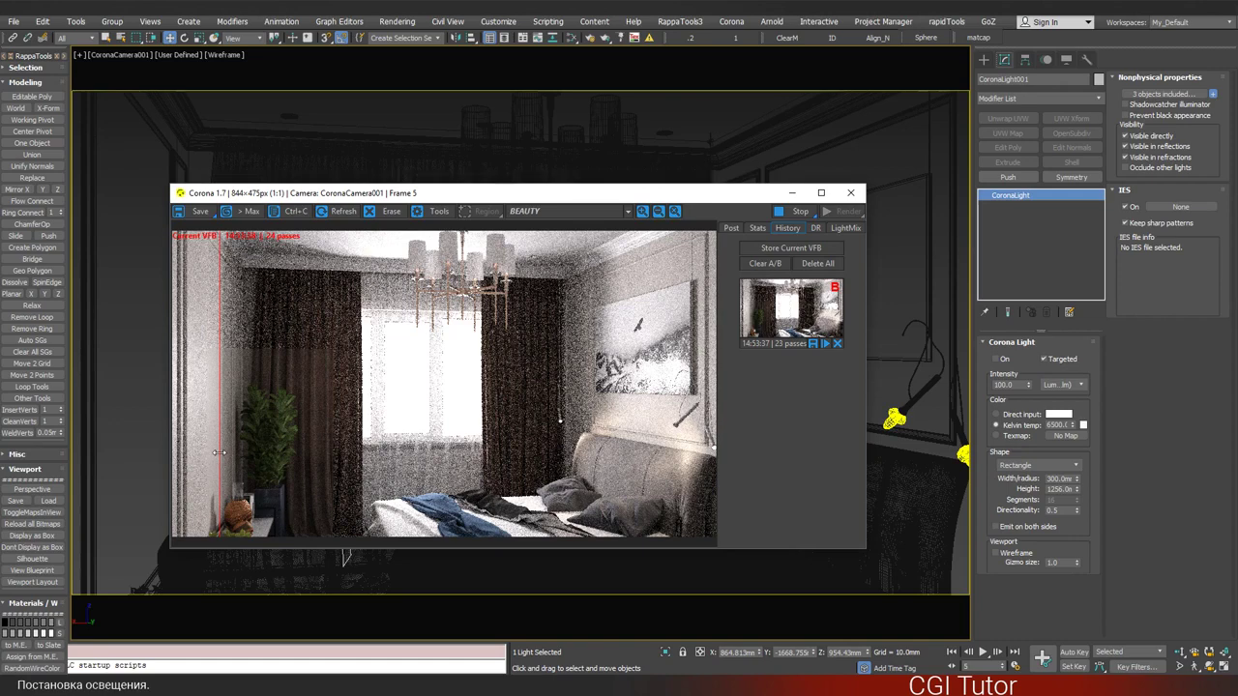
mouse_move(232, 452)
left_mouse_down()
mouse_move(350, 465)
mouse_move(230, 460)
left_mouse_up()
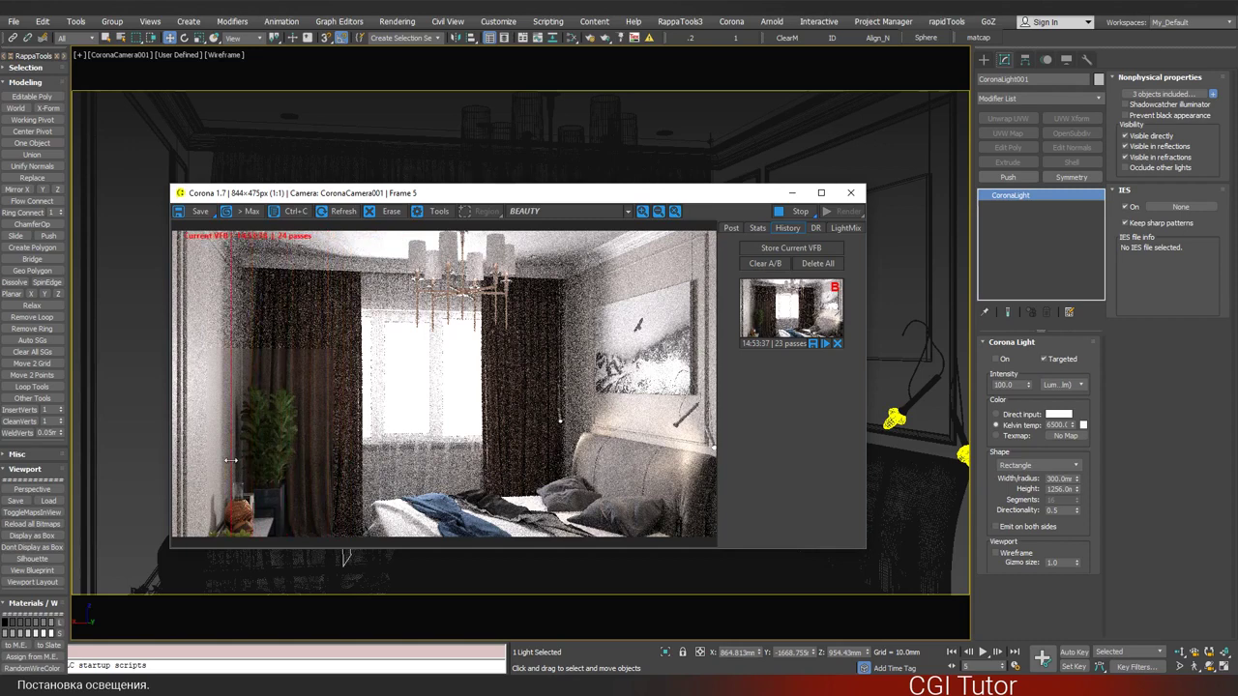
- Make CoronaLight001 not visible directly to camera and recheck the comparison across the curtain
left_click(1125, 137)
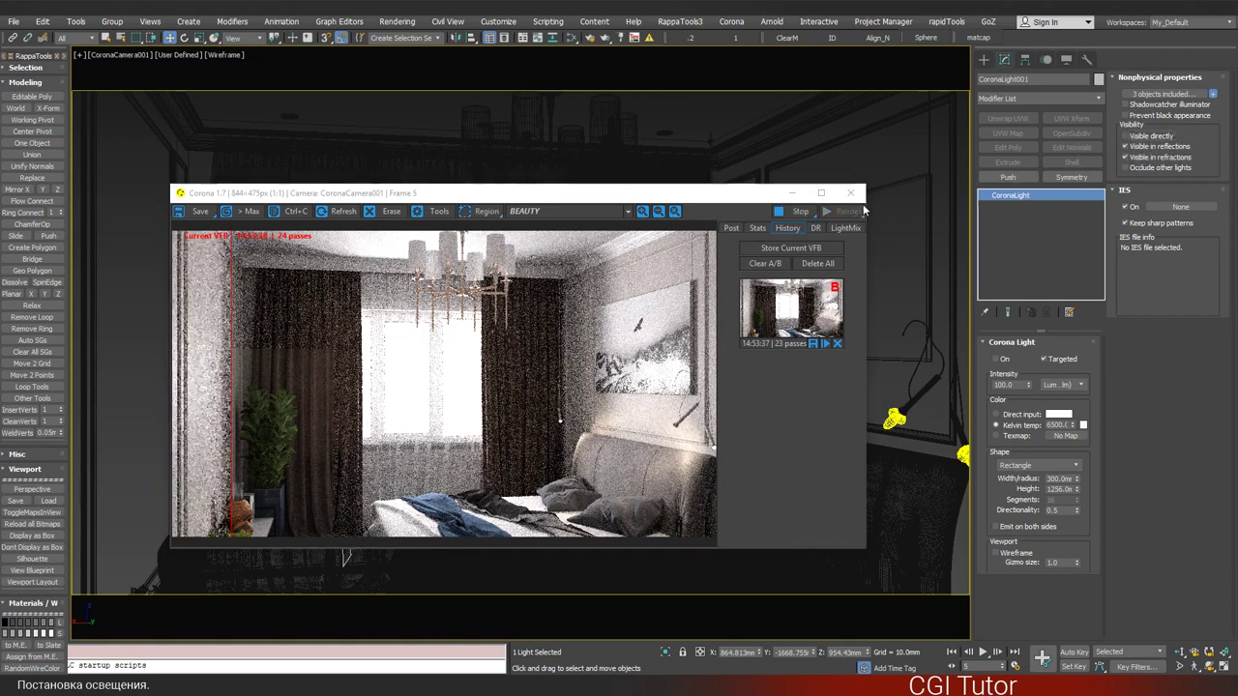
left_click(237, 368)
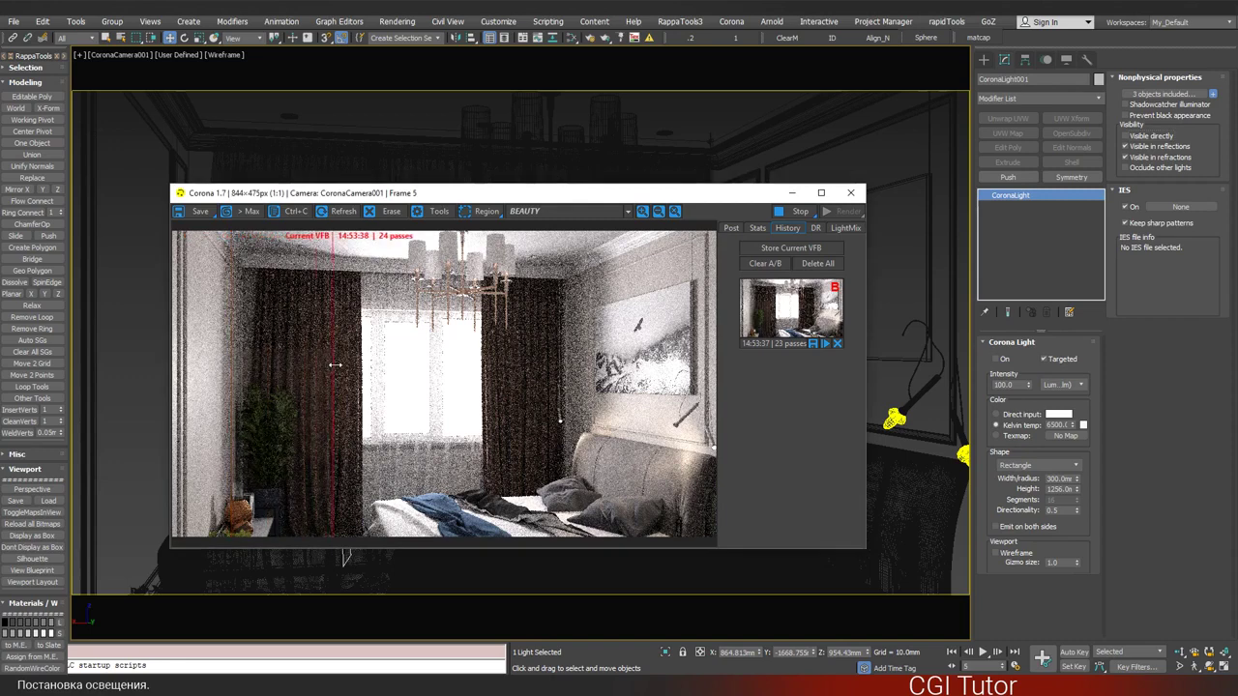
left_click_drag(236, 368, 346, 374)
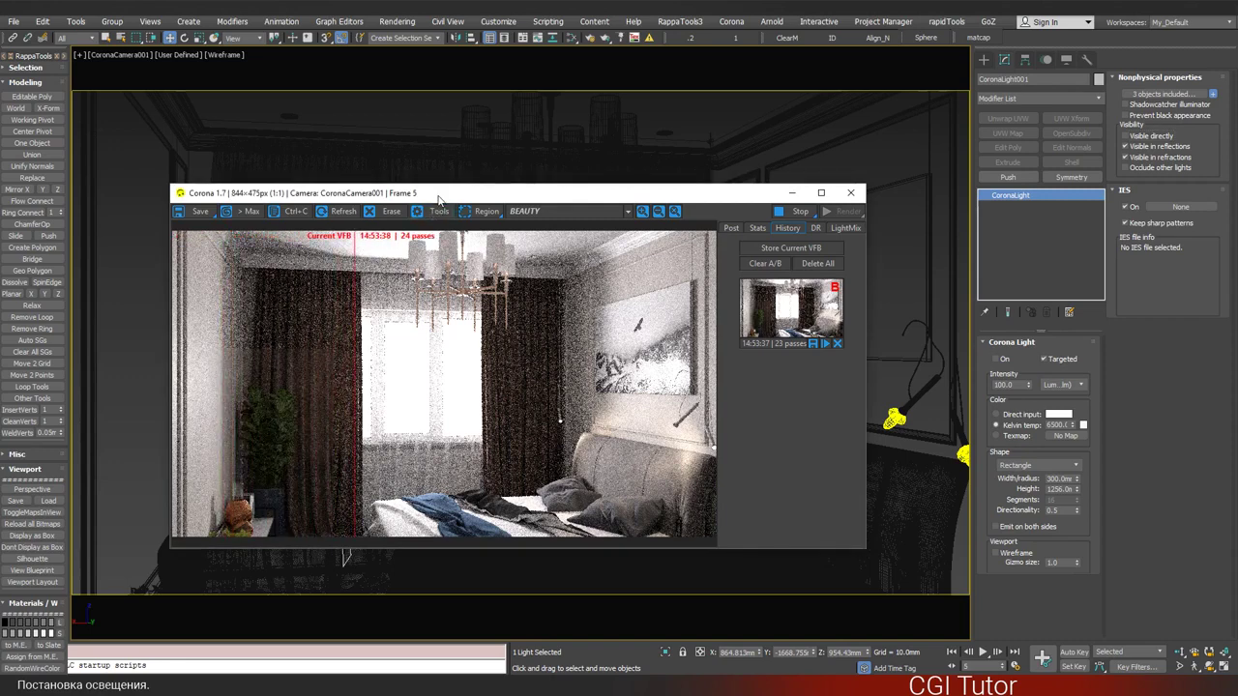
mouse_move(437, 197)
left_mouse_down()
mouse_move(733, 241)
mouse_move(391, 216)
left_mouse_up()
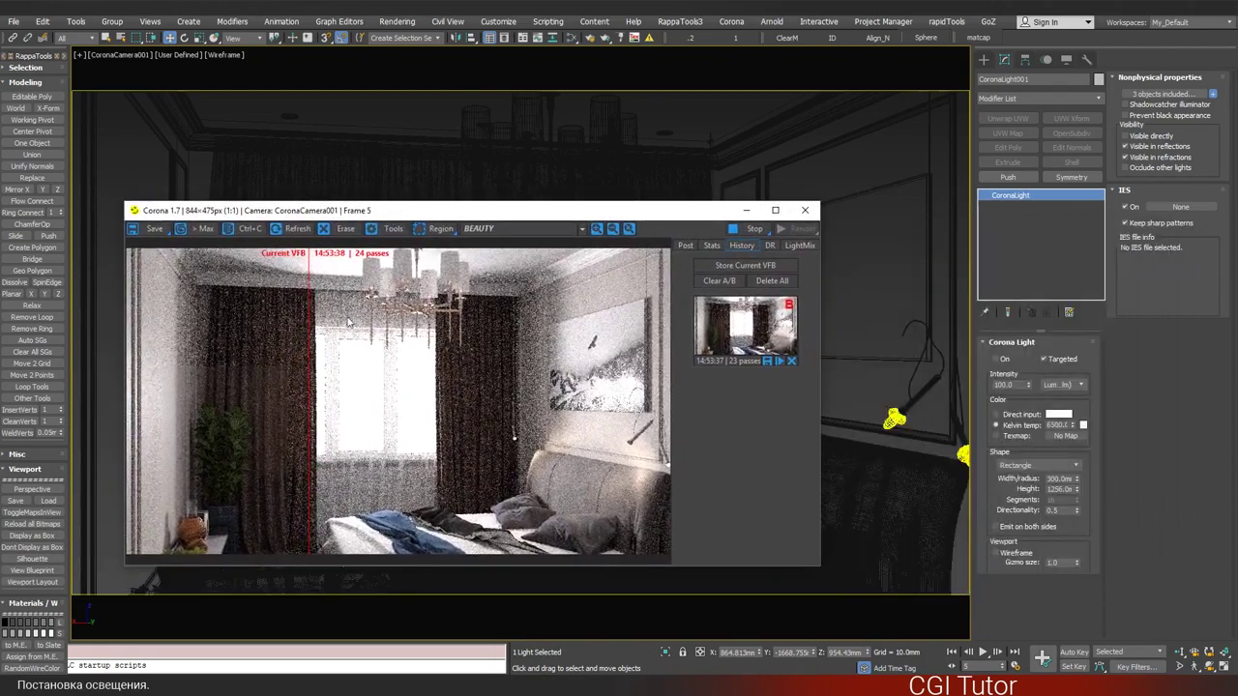
mouse_move(309, 417)
left_mouse_down()
mouse_move(170, 411)
mouse_move(349, 425)
left_mouse_up()
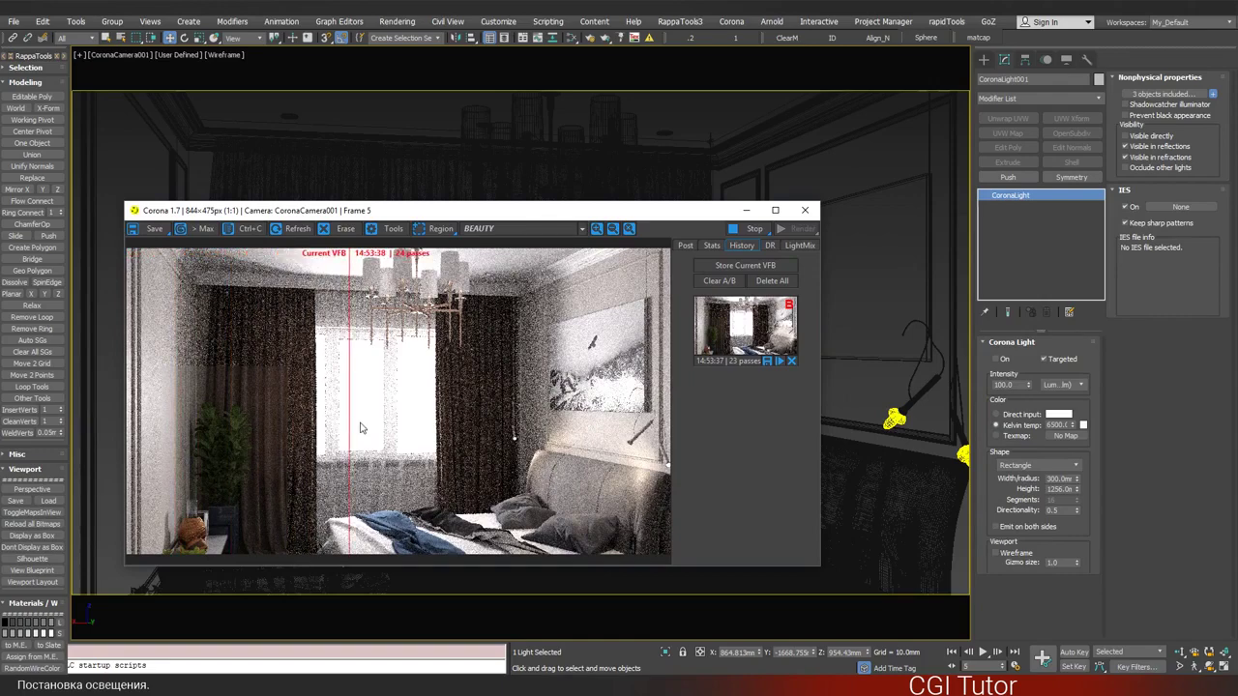
- Switch CoronaLight001 back on, disable A/B compare, and clear the render region
left_click(999, 359)
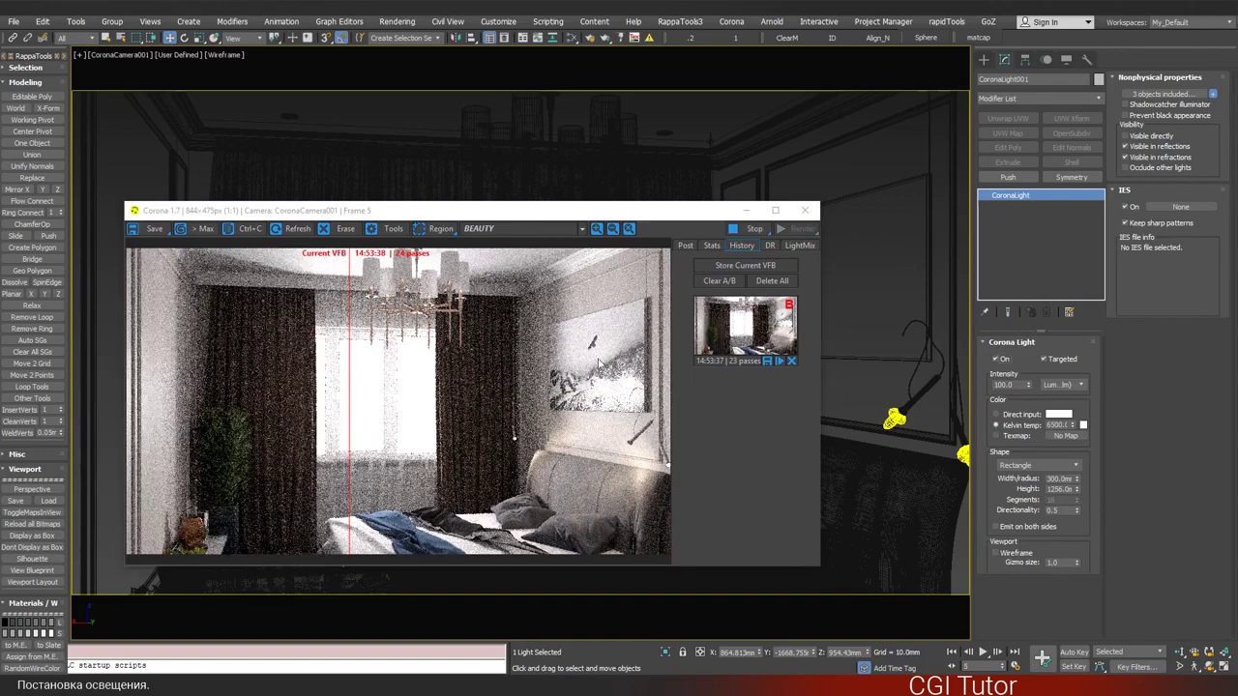
left_click(535, 437)
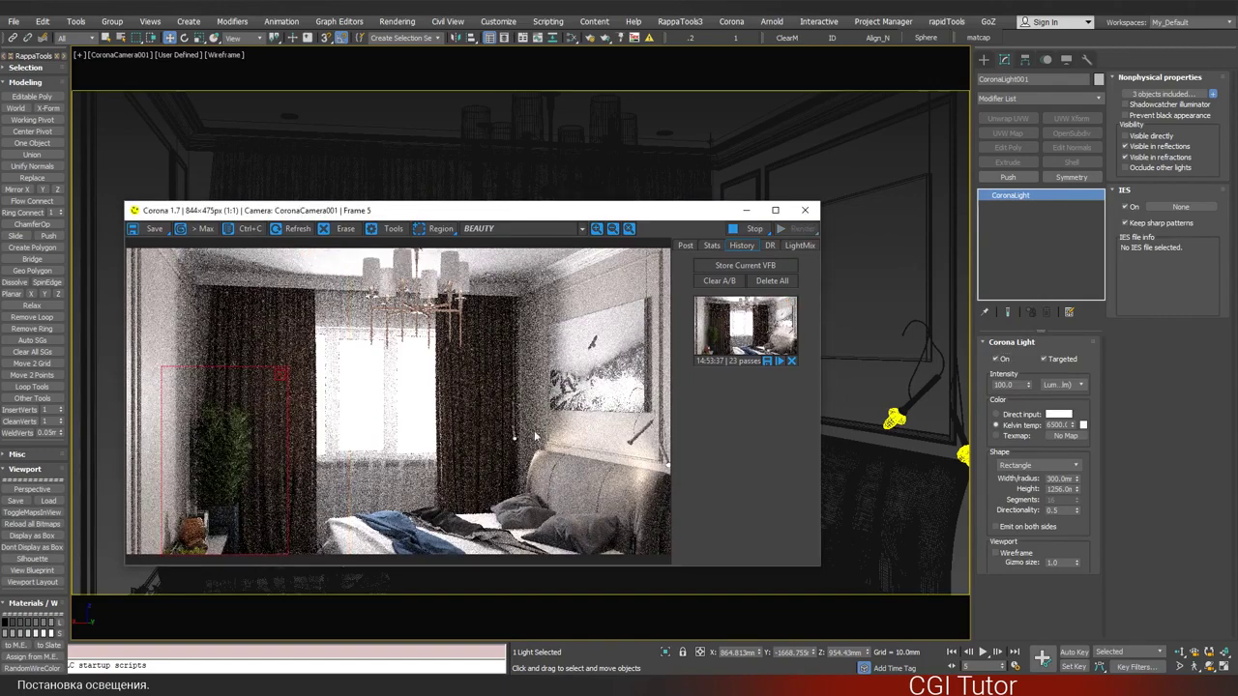
left_click(280, 374)
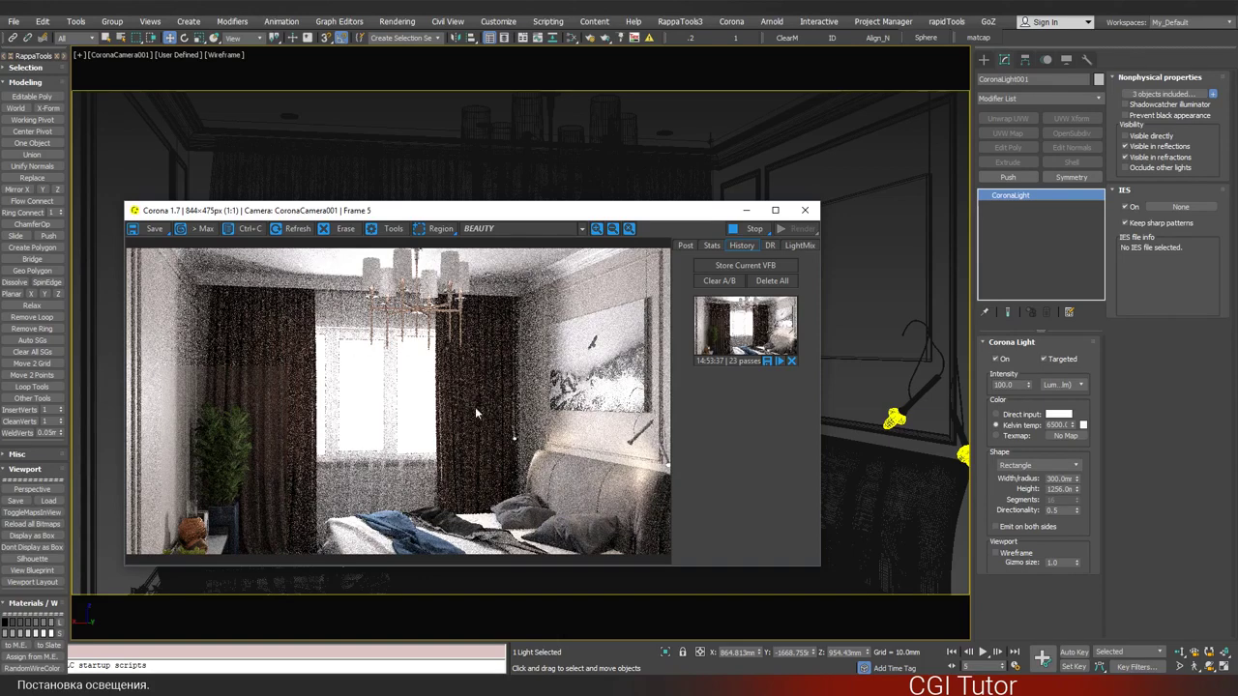
- Close the VFB and maximize the Top view framed over the room plan
left_click(806, 210)
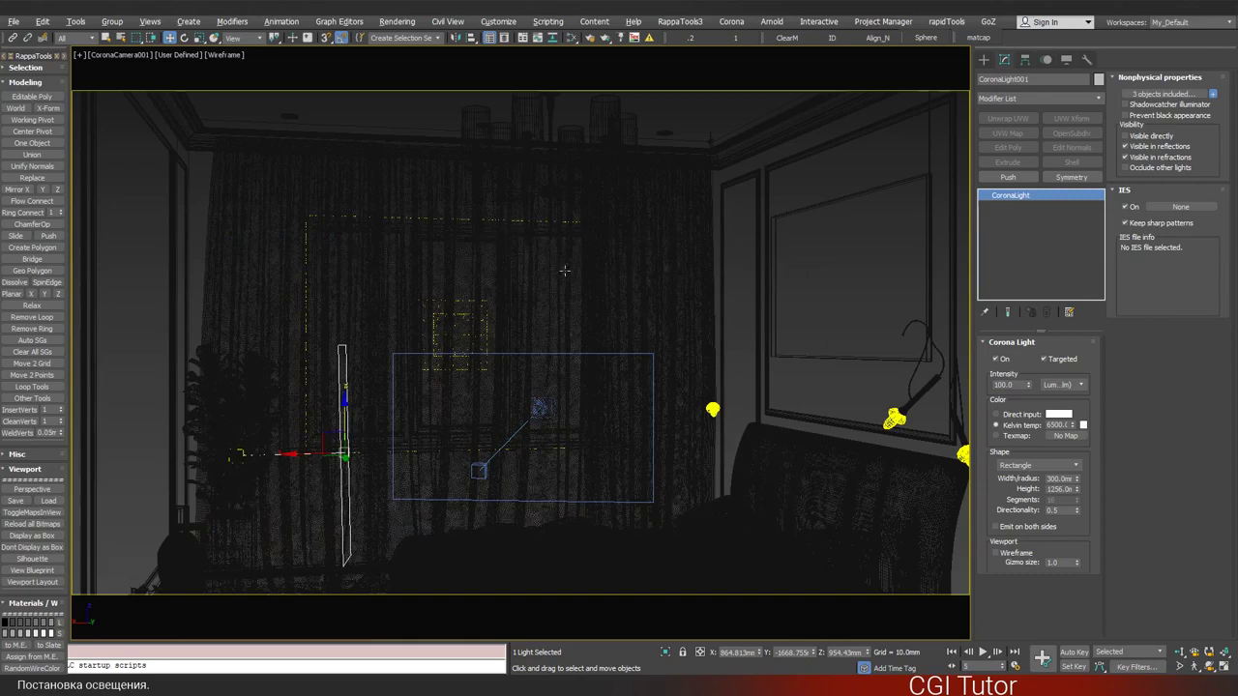
key("alt+w")
right_click(269, 575)
key("alt+w")
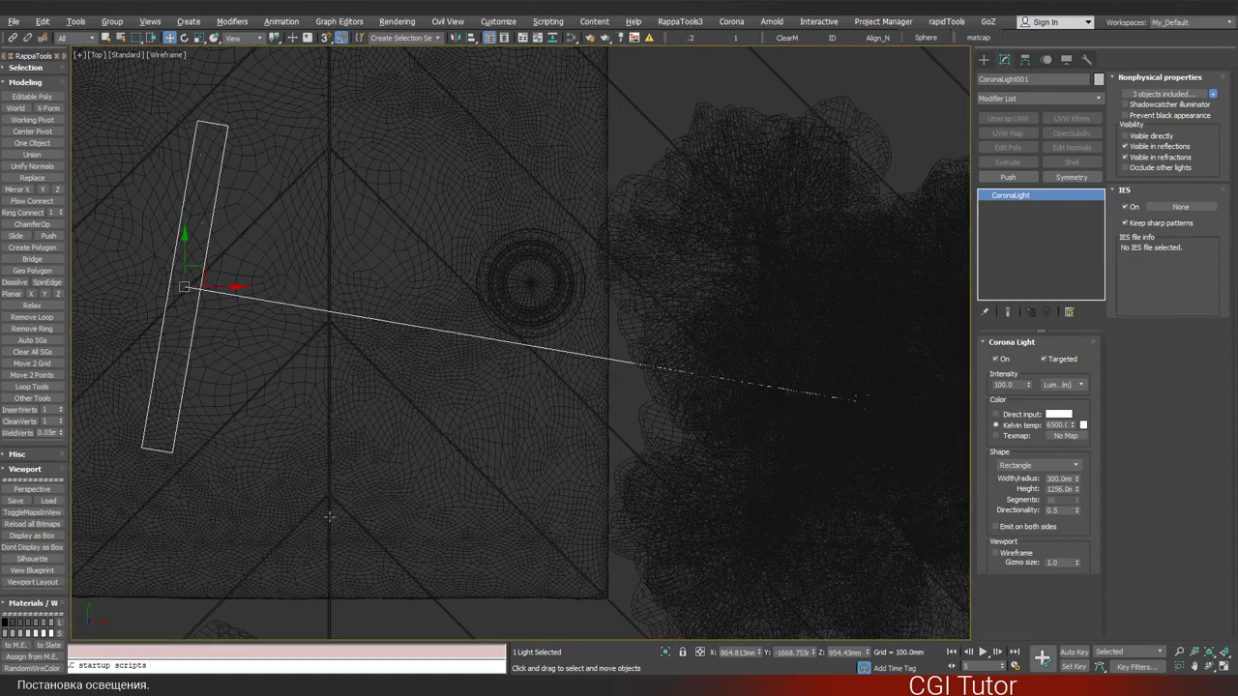
scroll(329, 518, "down", 3)
scroll(329, 517, "down", 3)
middle_click_drag(426, 516, 555, 392)
scroll(555, 392, "up", 2)
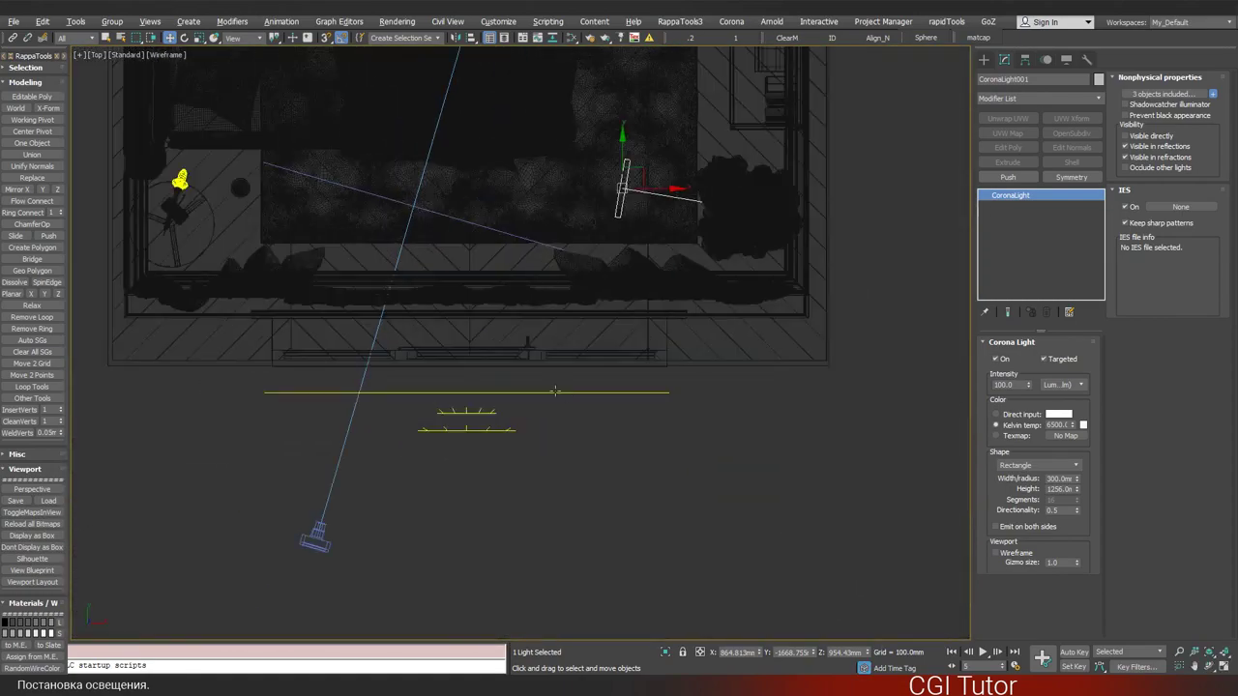
- Create an instanced copy of window_light_fill rotated 180° and move it up into the room
left_click(556, 392)
key("e")
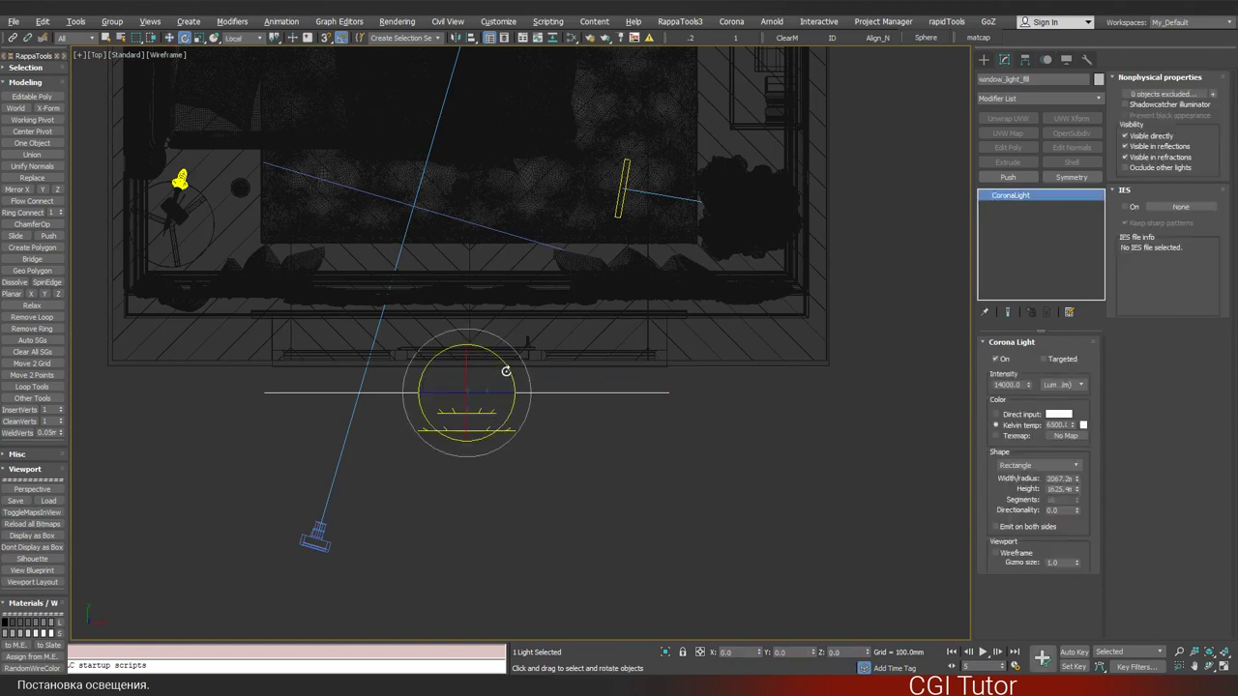
left_click_drag(536, 503, 540, 486)
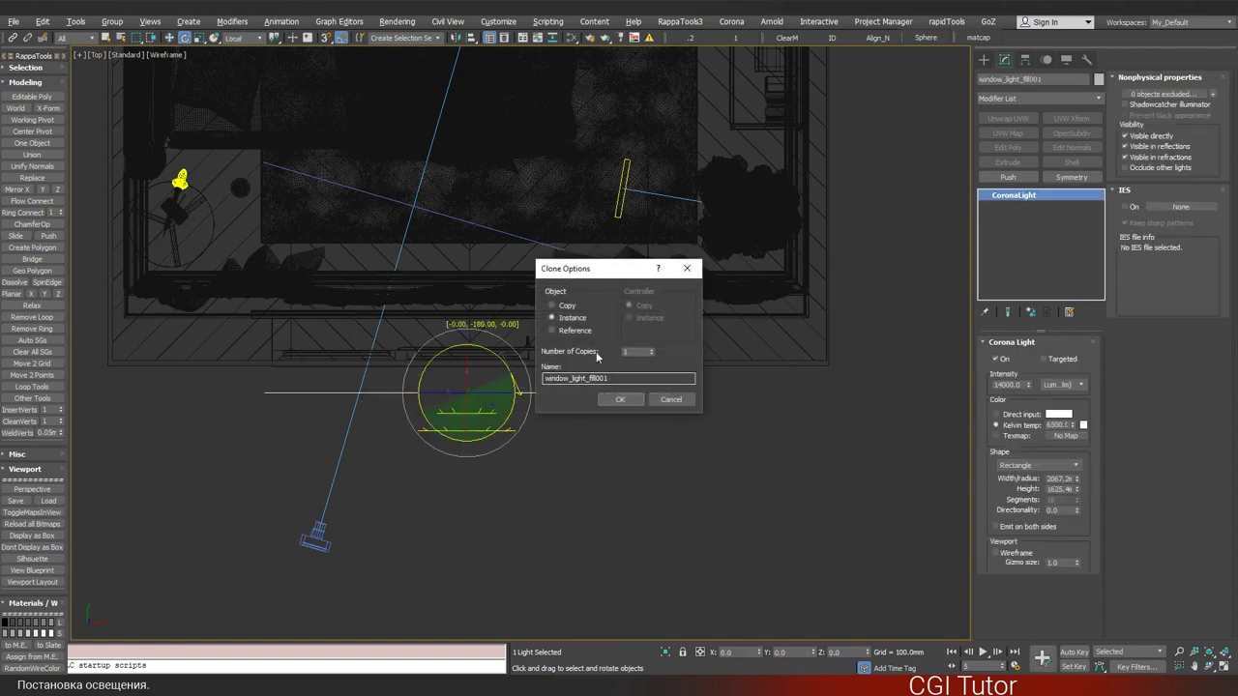
left_click(620, 400)
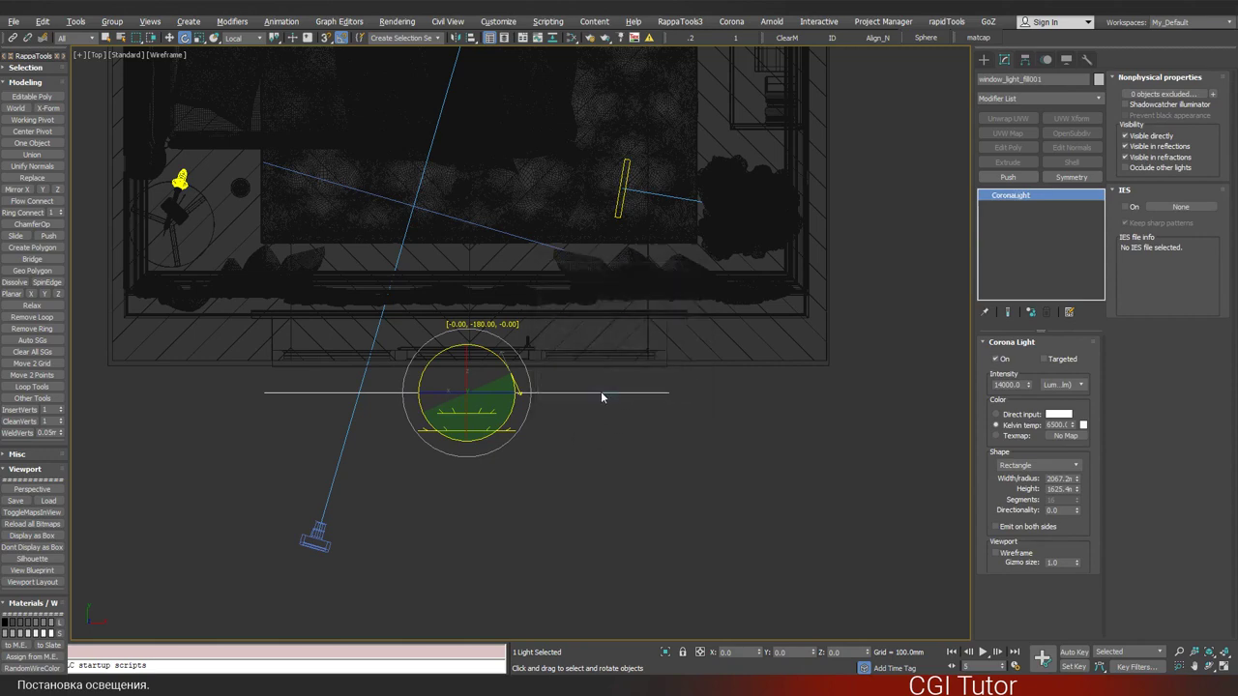
key("w")
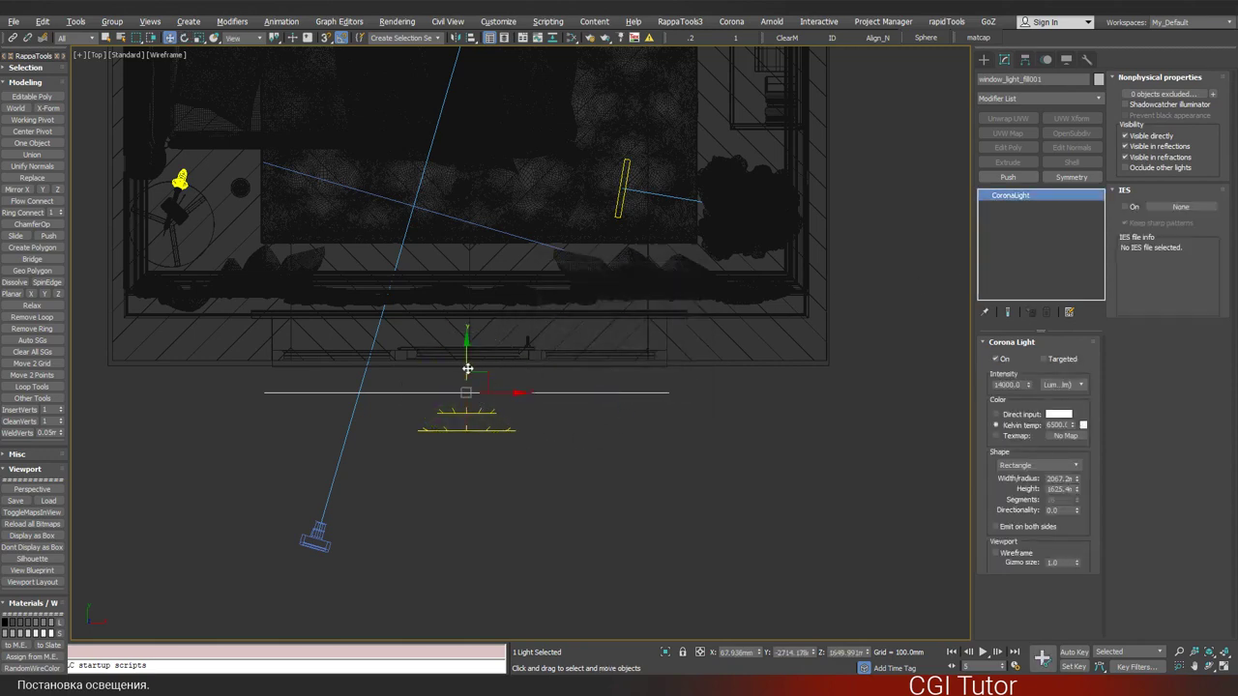
left_click_drag(504, 365, 504, 138)
key("alt+w")
- In a maximized Perspective view, slide window_light_fill001 along Y to about -70 mm
right_click(513, 351)
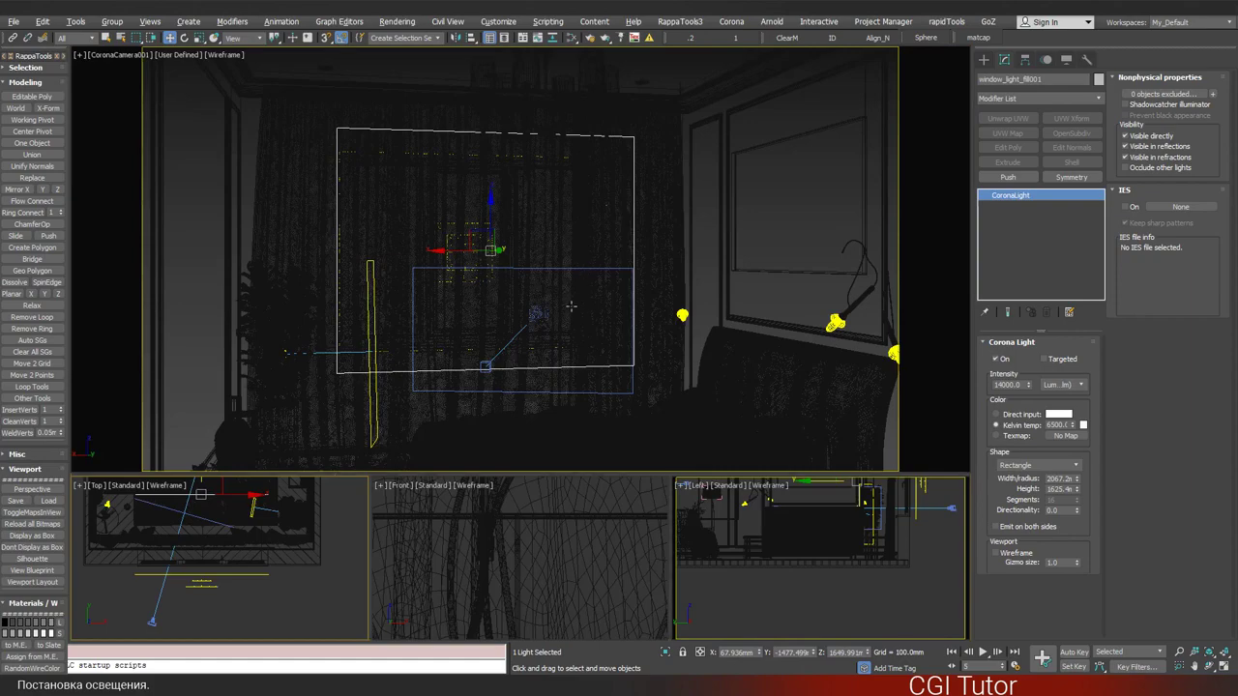
key("alt+w")
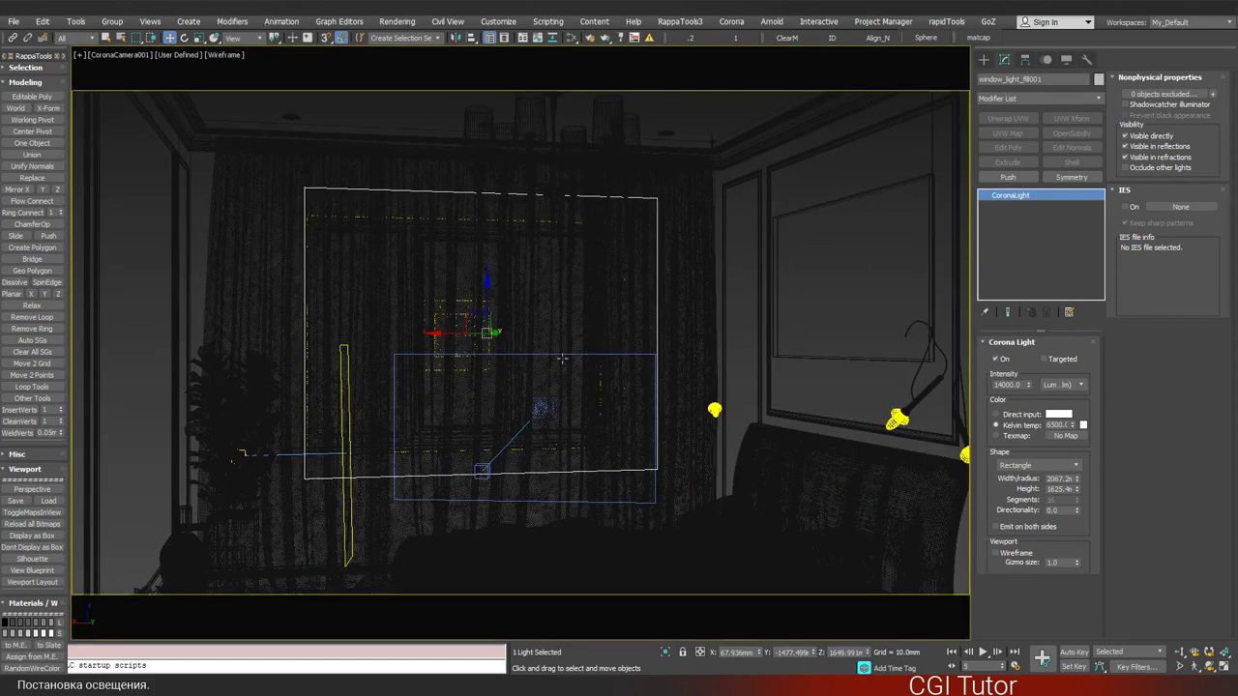
key("p")
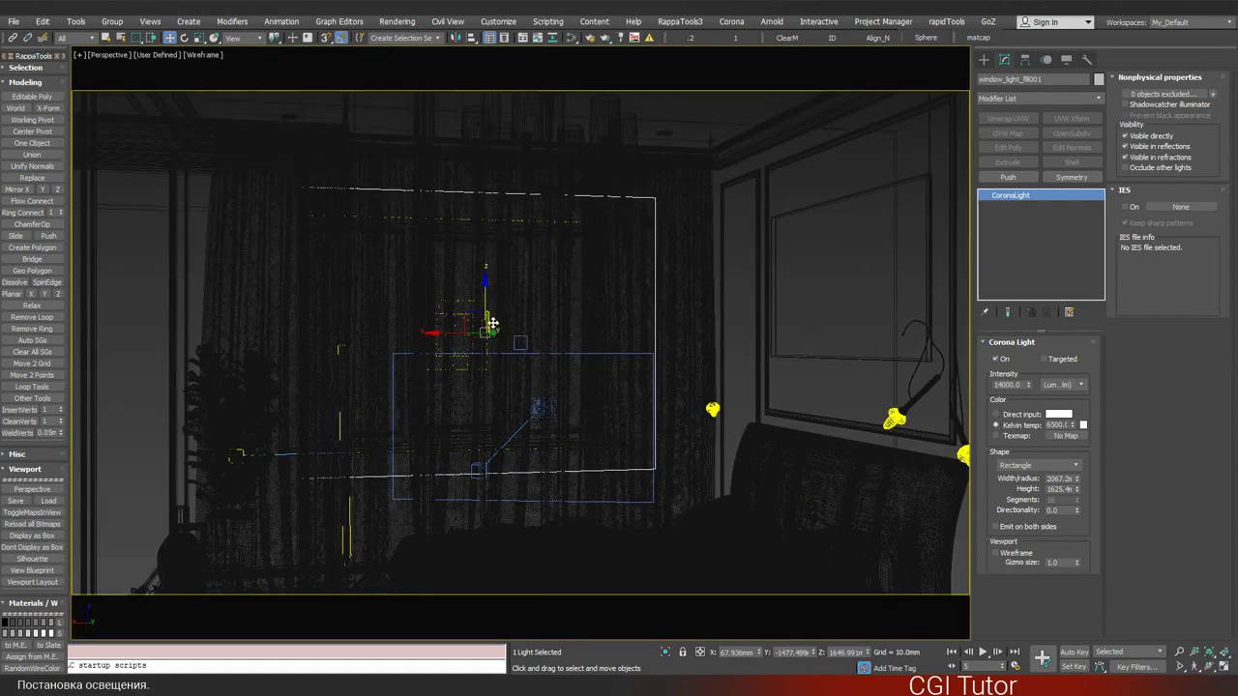
mouse_move(562, 359)
middle_mouse_down("alt")
mouse_move(525, 306)
mouse_move(517, 334)
middle_mouse_up("alt")
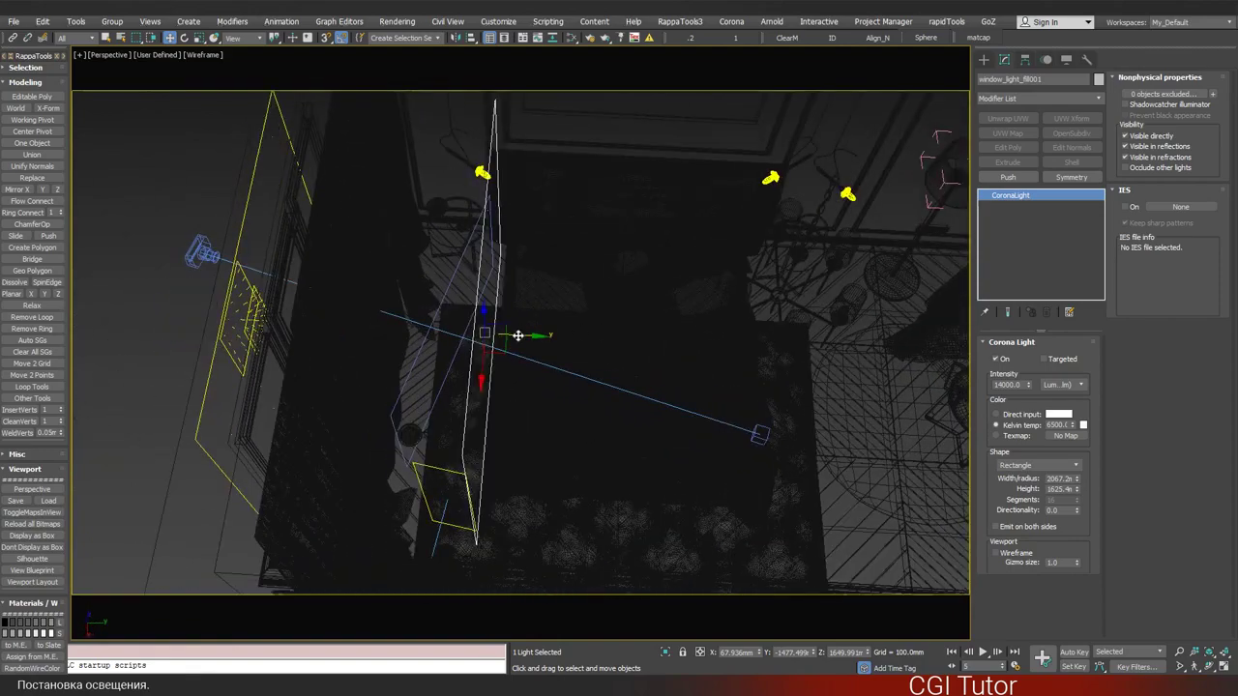
left_click_drag(646, 342, 704, 343)
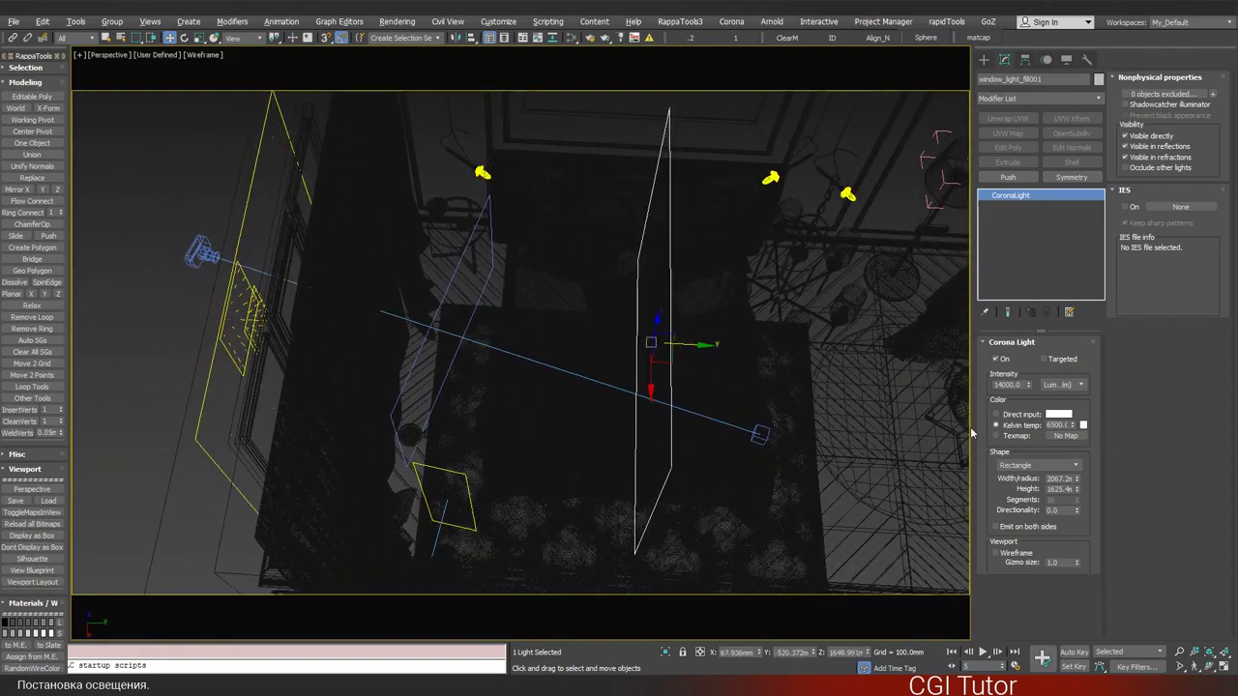
middle_click_drag(741, 409, 701, 349, "alt")
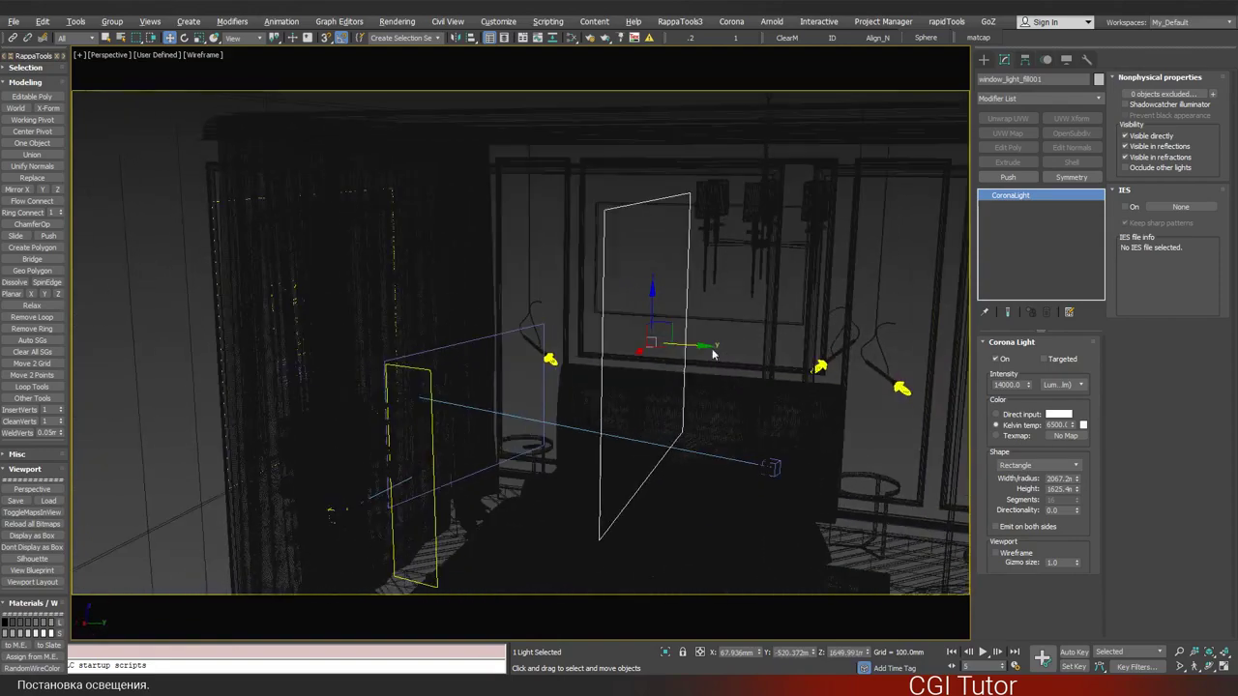
left_click_drag(702, 349, 779, 352)
mouse_move(780, 352)
middle_mouse_down("alt")
mouse_move(761, 384)
mouse_move(738, 391)
middle_mouse_up("alt")
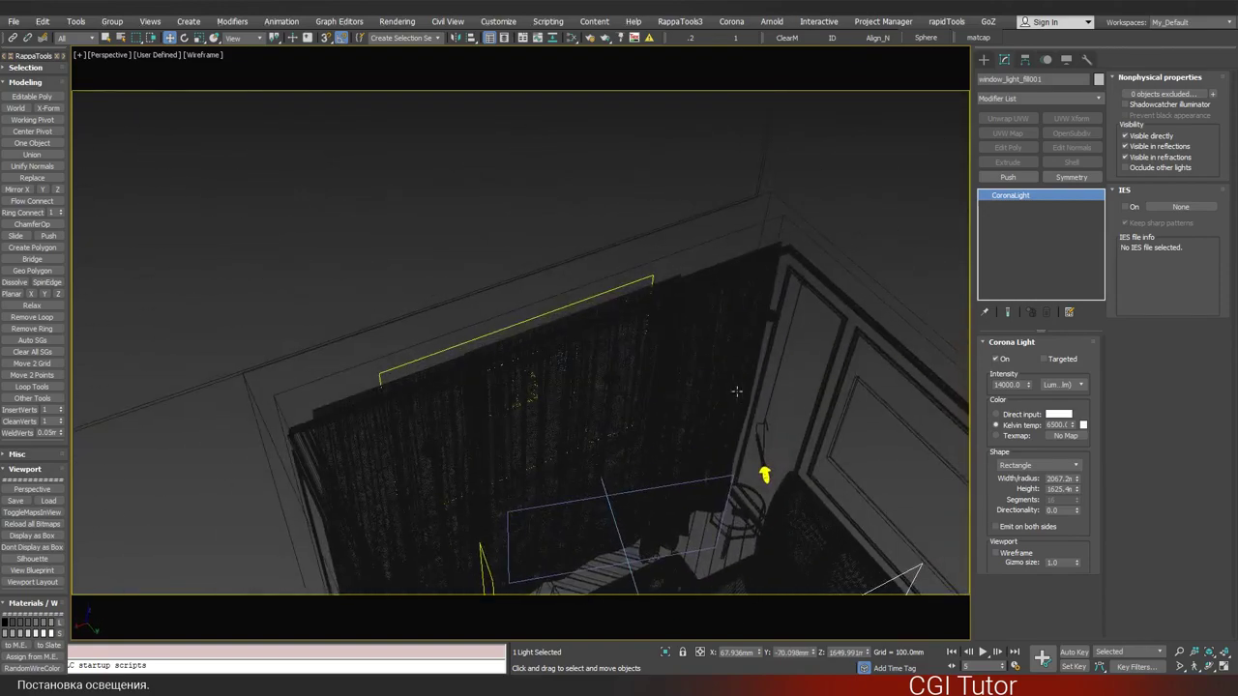
- Isolate the curtains and light, then set window_light_fill001 to include only curt_2
left_click(740, 327, "ctrl")
key("alt+q")
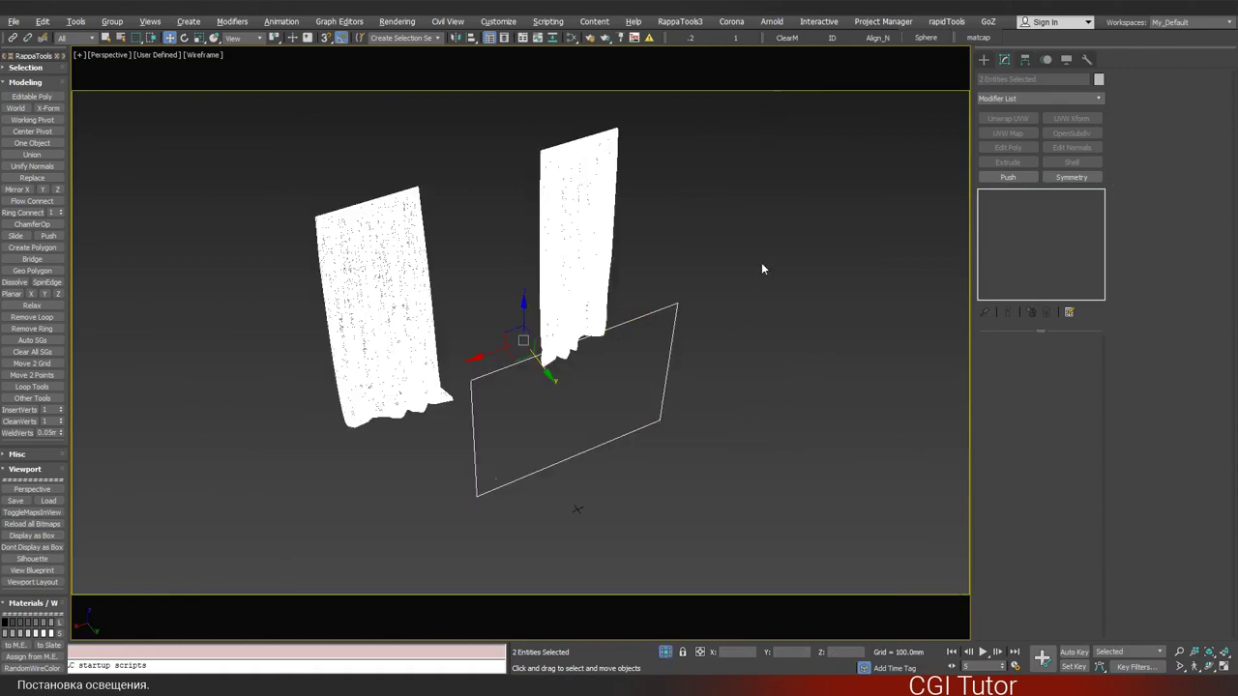
left_click(677, 308)
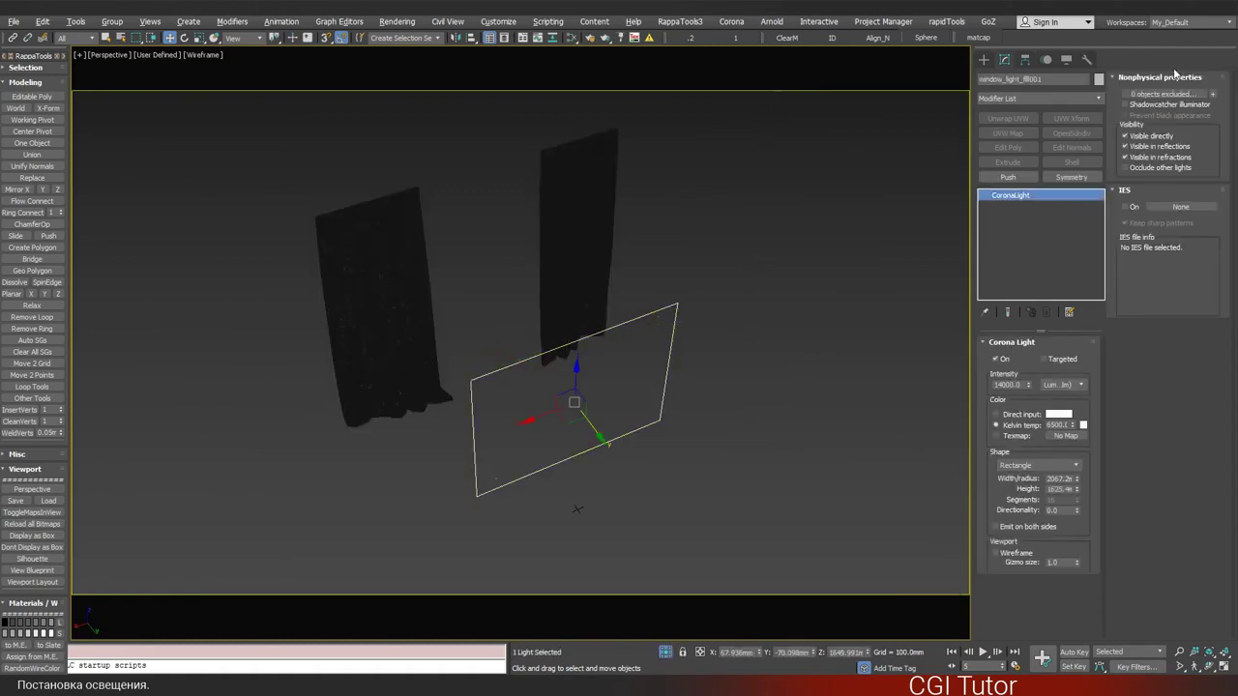
left_click(569, 193)
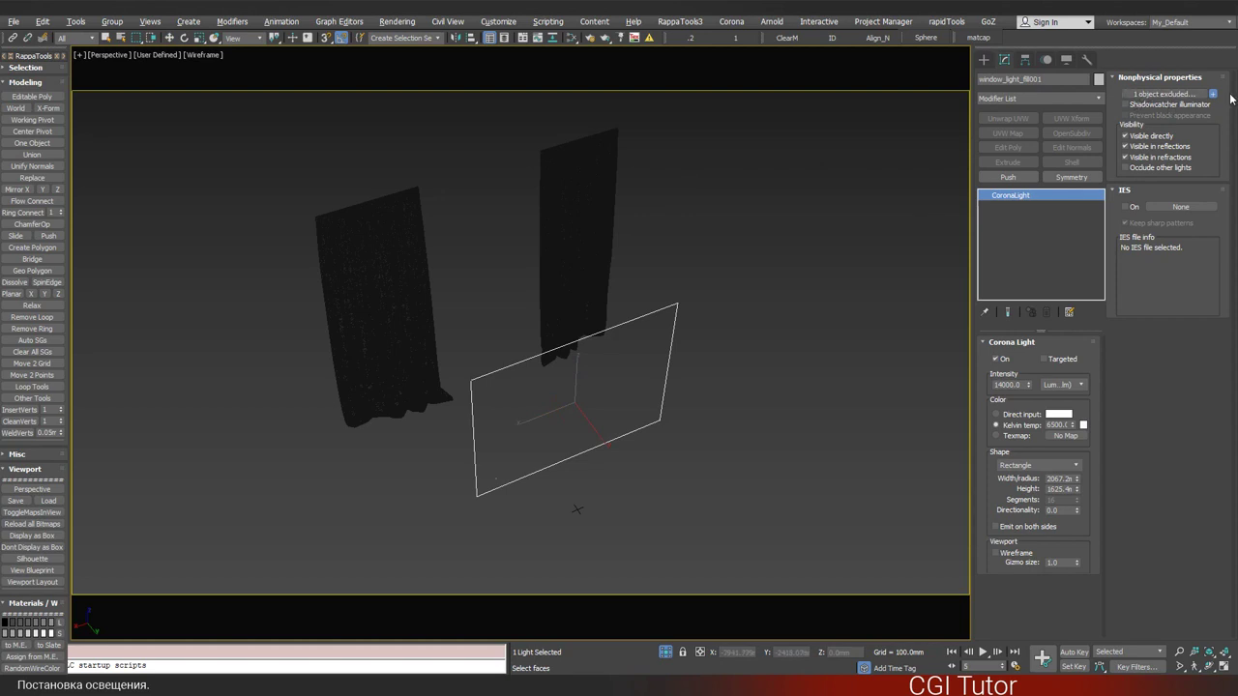
left_click(1194, 94)
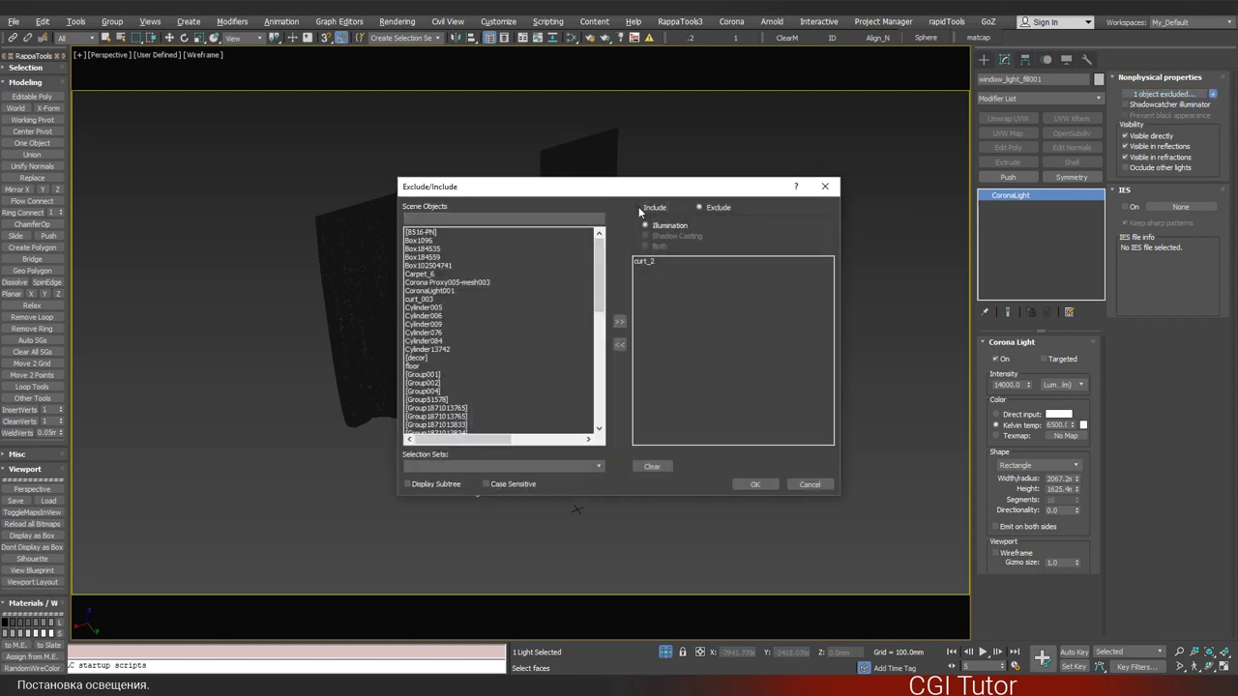
left_click(757, 485)
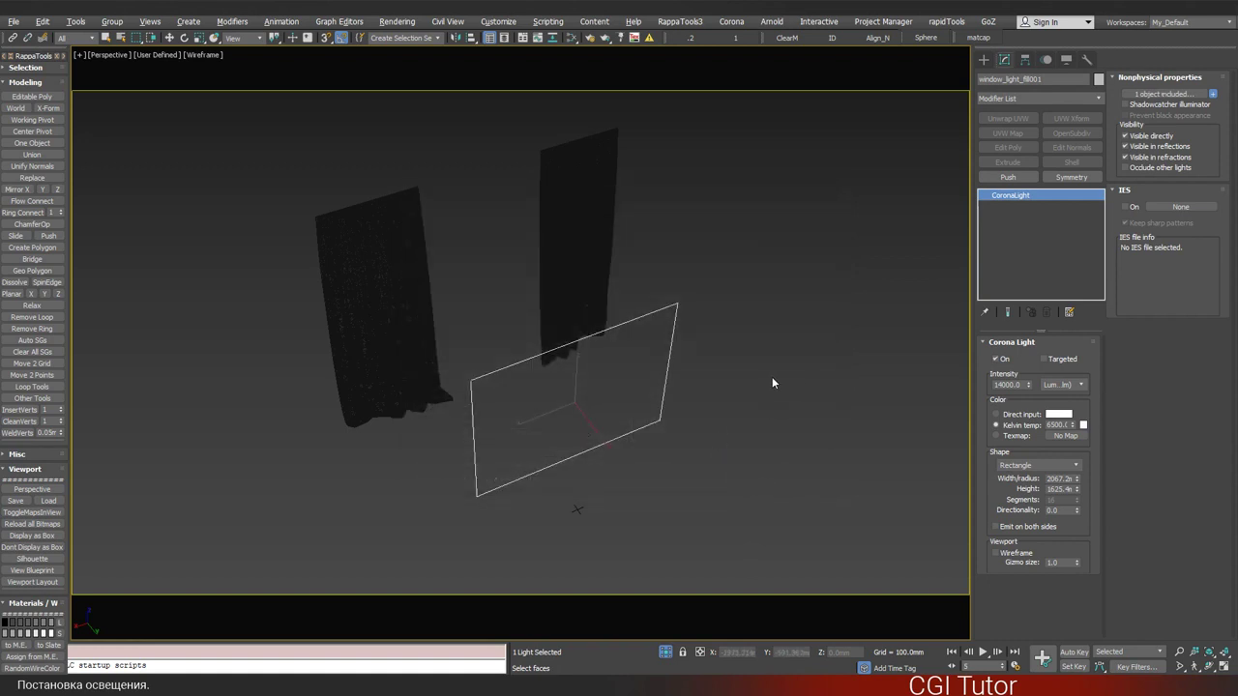
- Look through CoronaCamera001 and end isolation to show the whole room again
key("c")
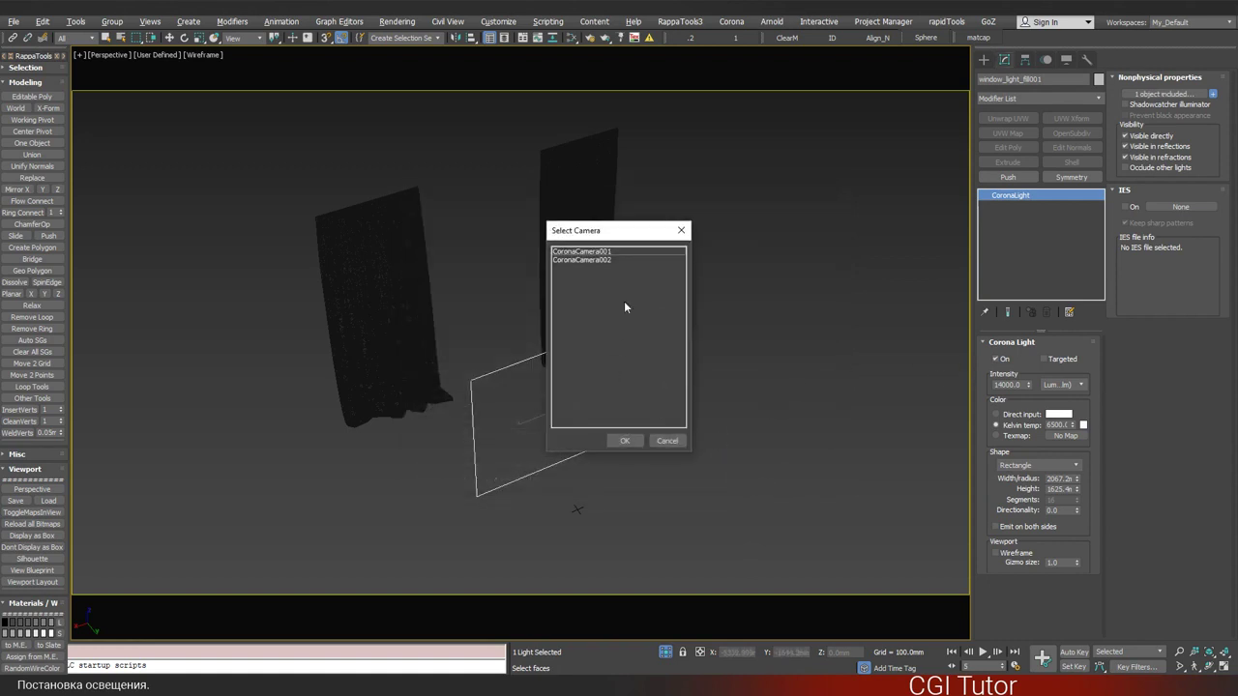
left_click(594, 253)
double_click(594, 252)
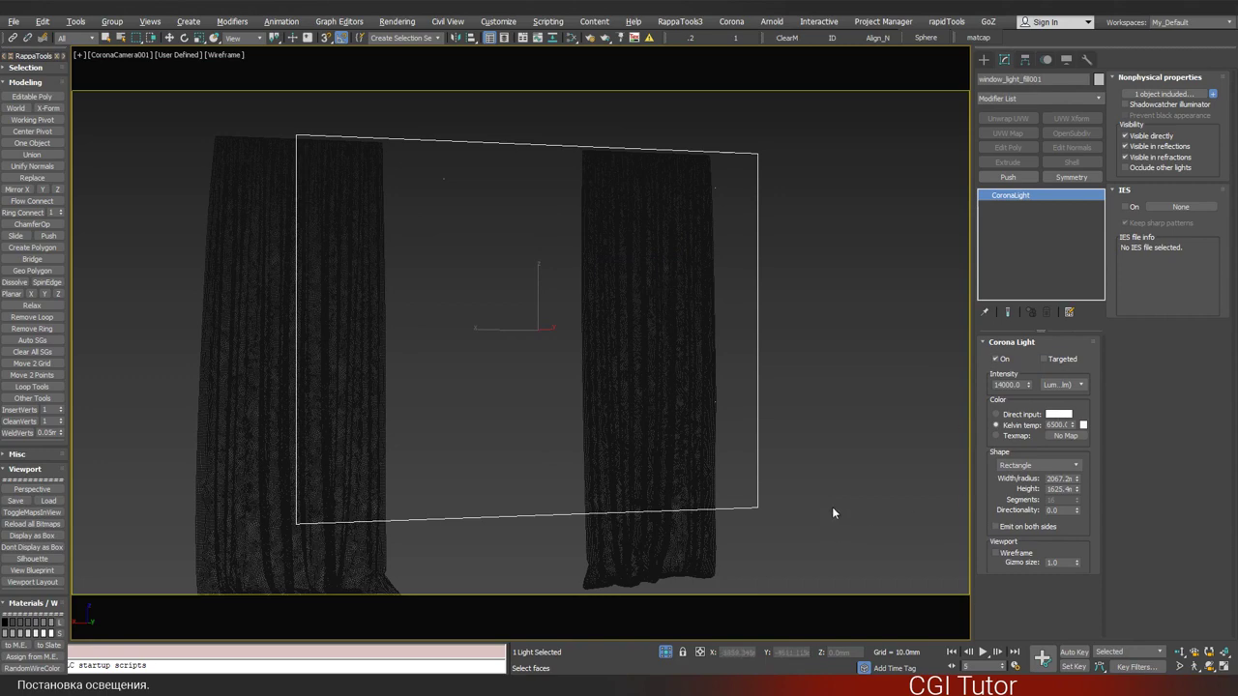
key("w")
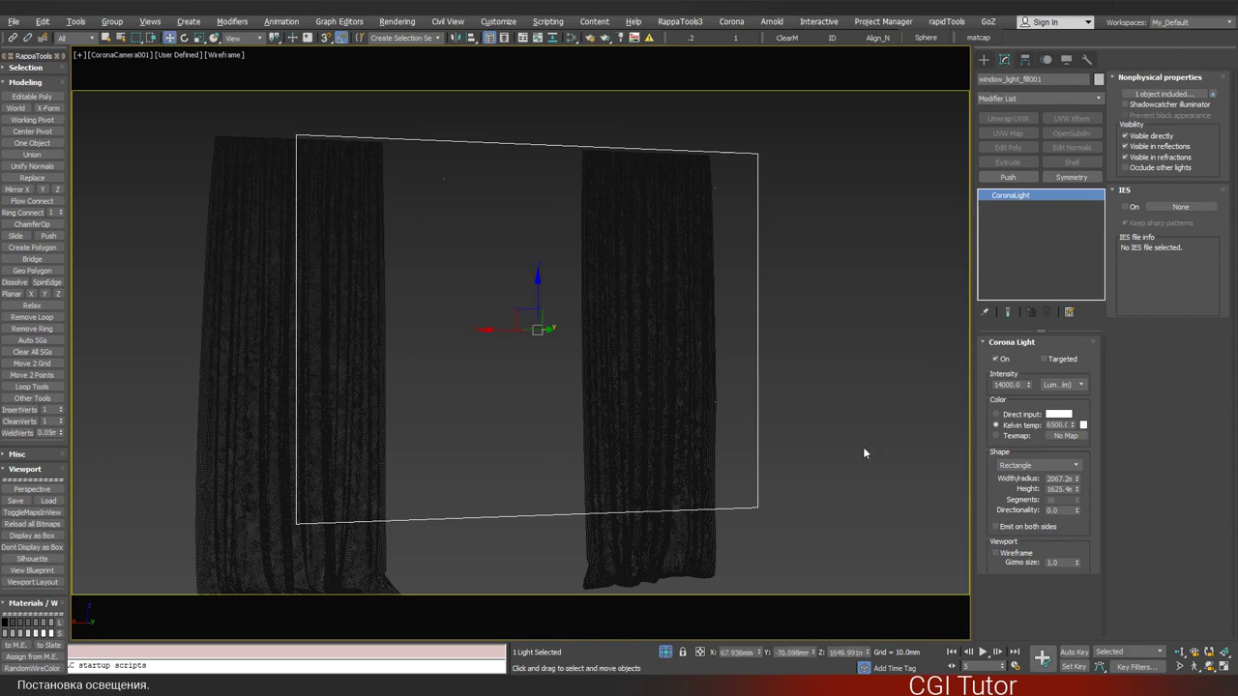
right_click(863, 448)
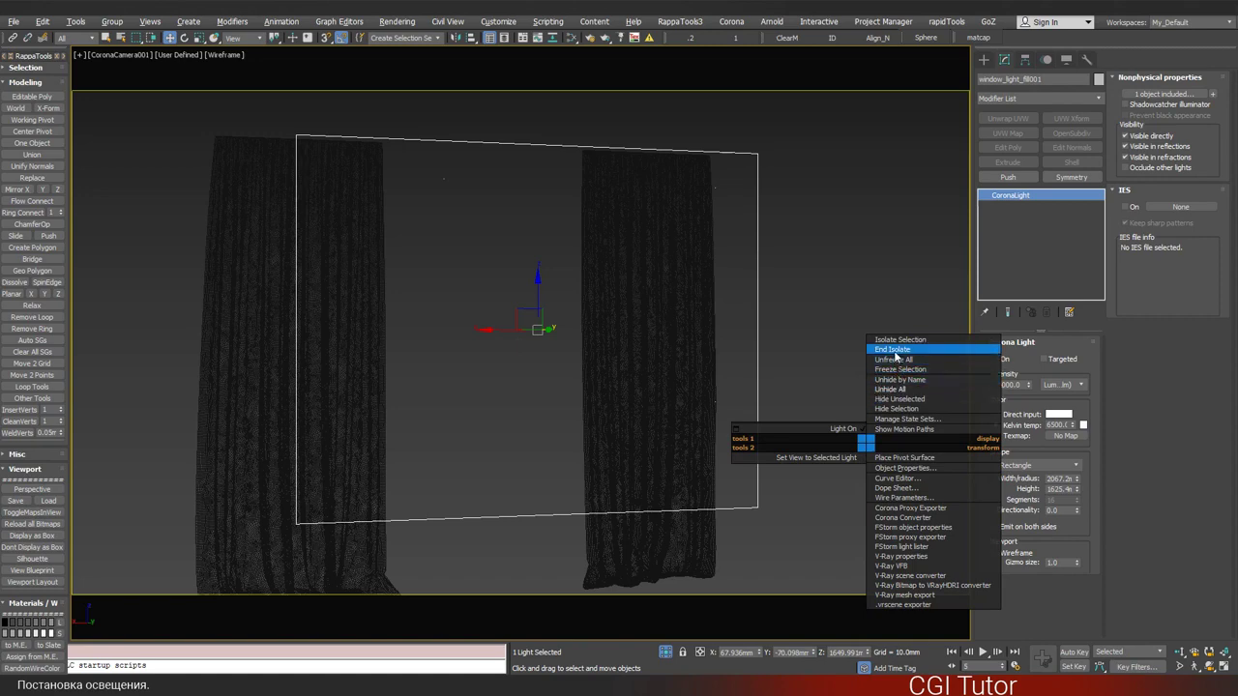
left_click(896, 388)
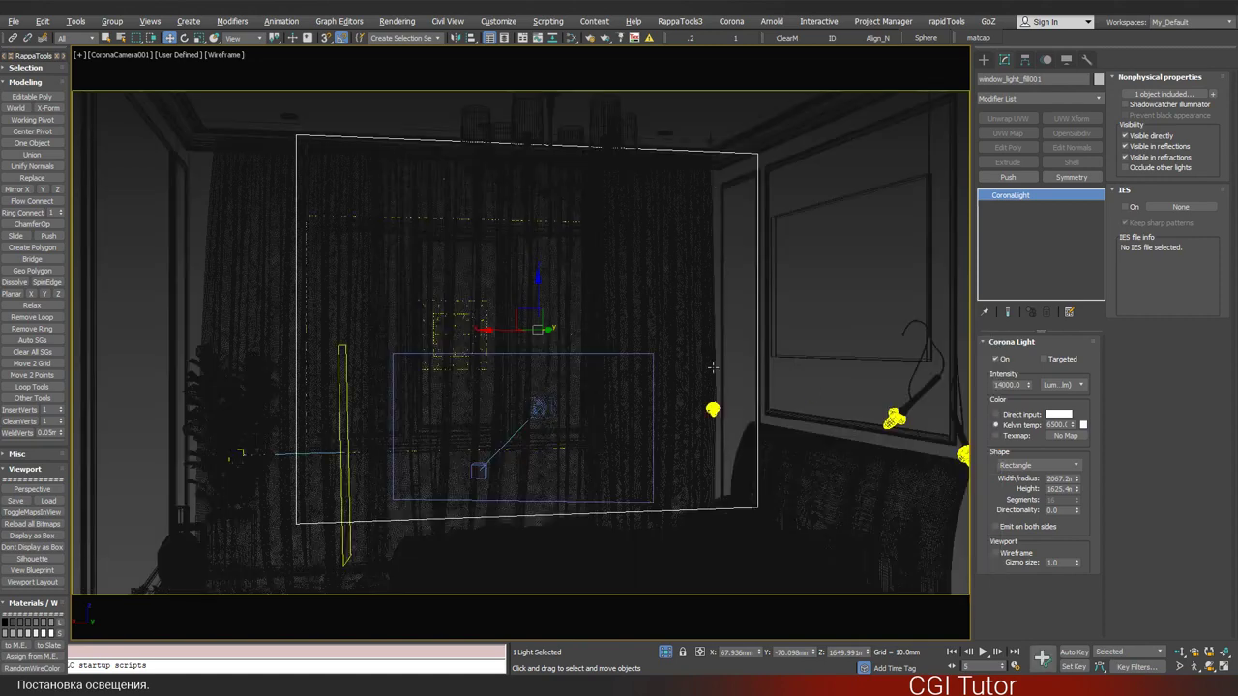
- Start the interactive render, set the window light intensity to 100, switch it off, and clear history
key("shift+q")
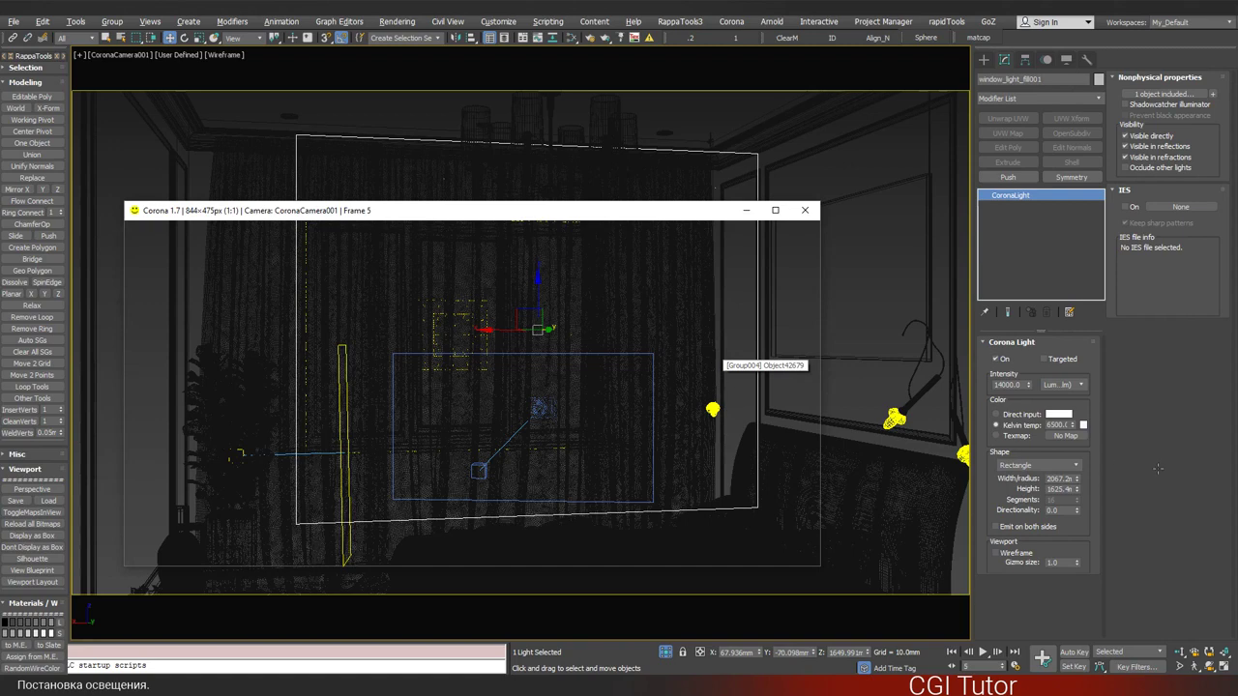
left_click(805, 210)
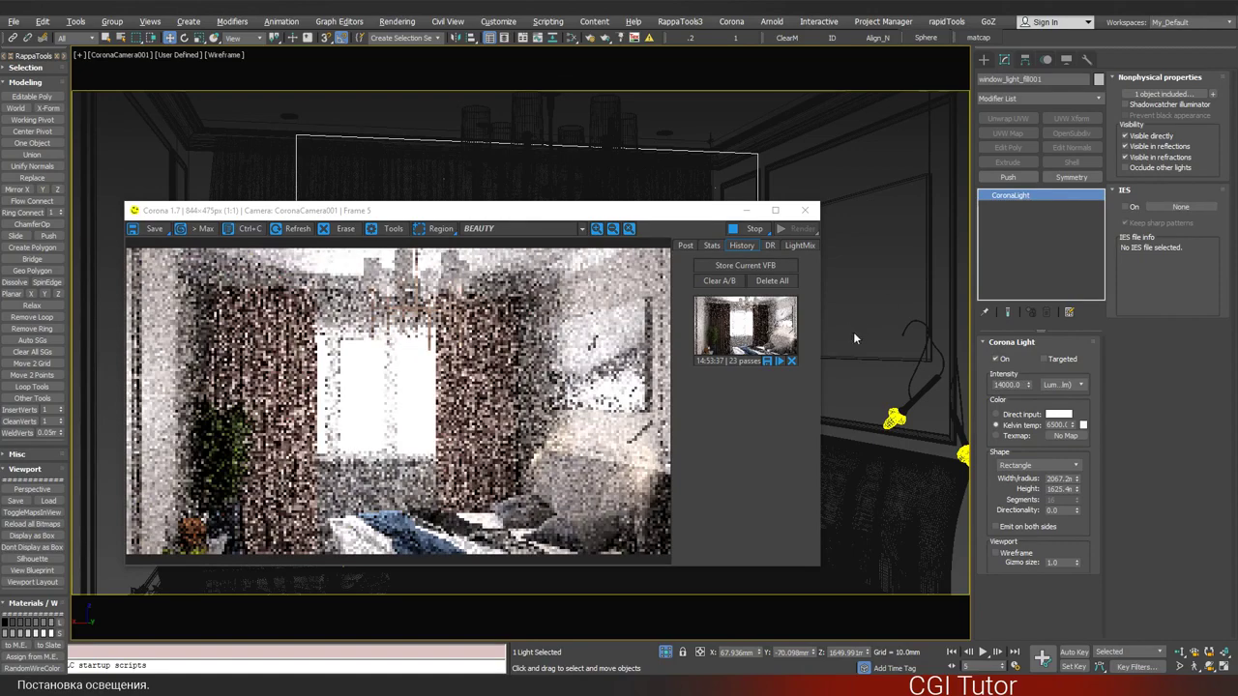
double_click(1009, 385)
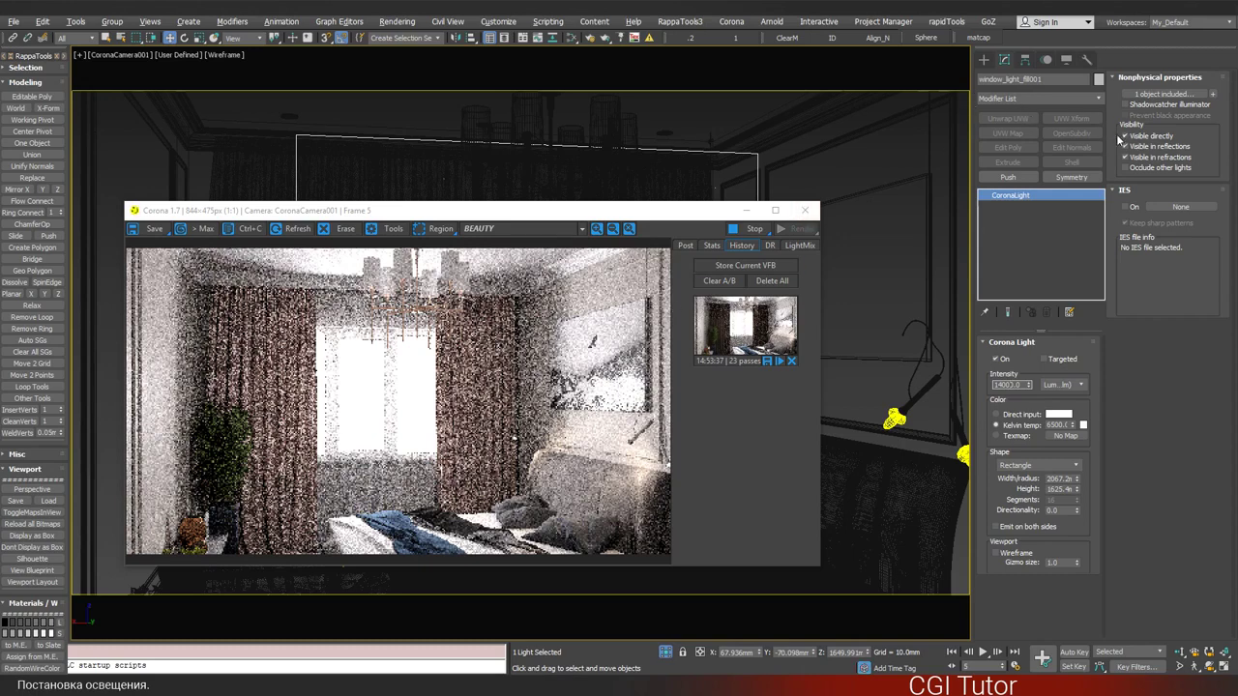
left_click(1125, 136)
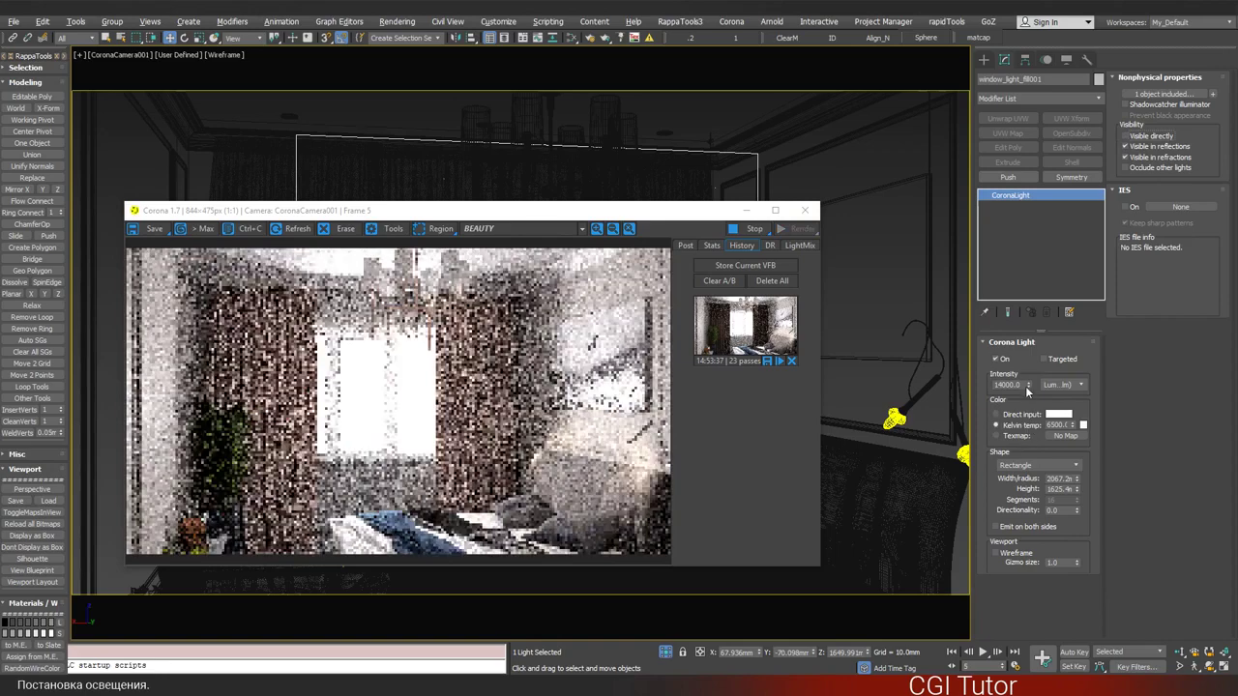
double_click(1008, 384)
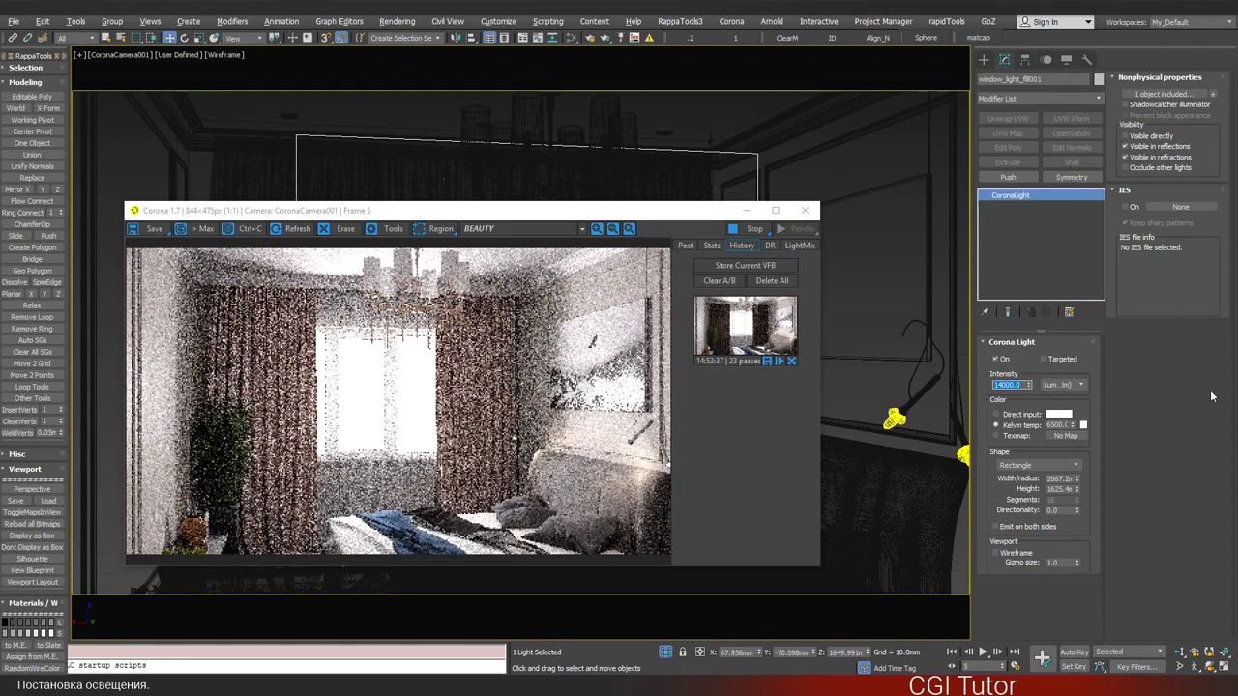
type("10")
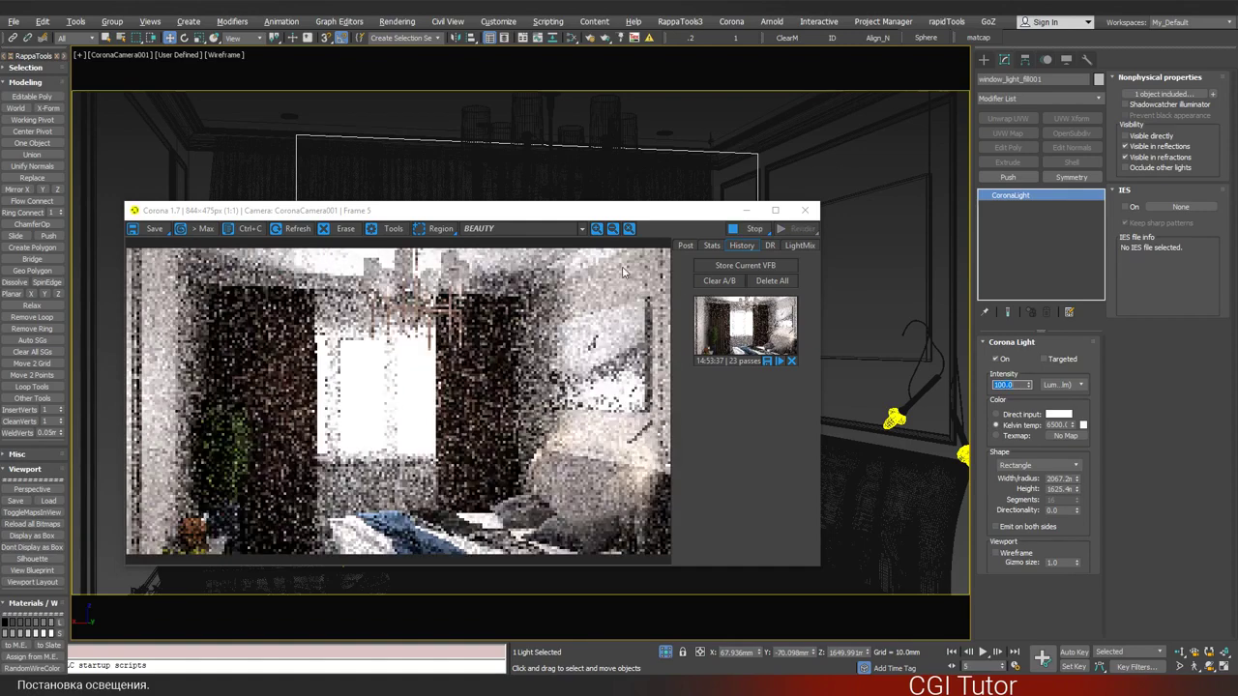
left_click(998, 360)
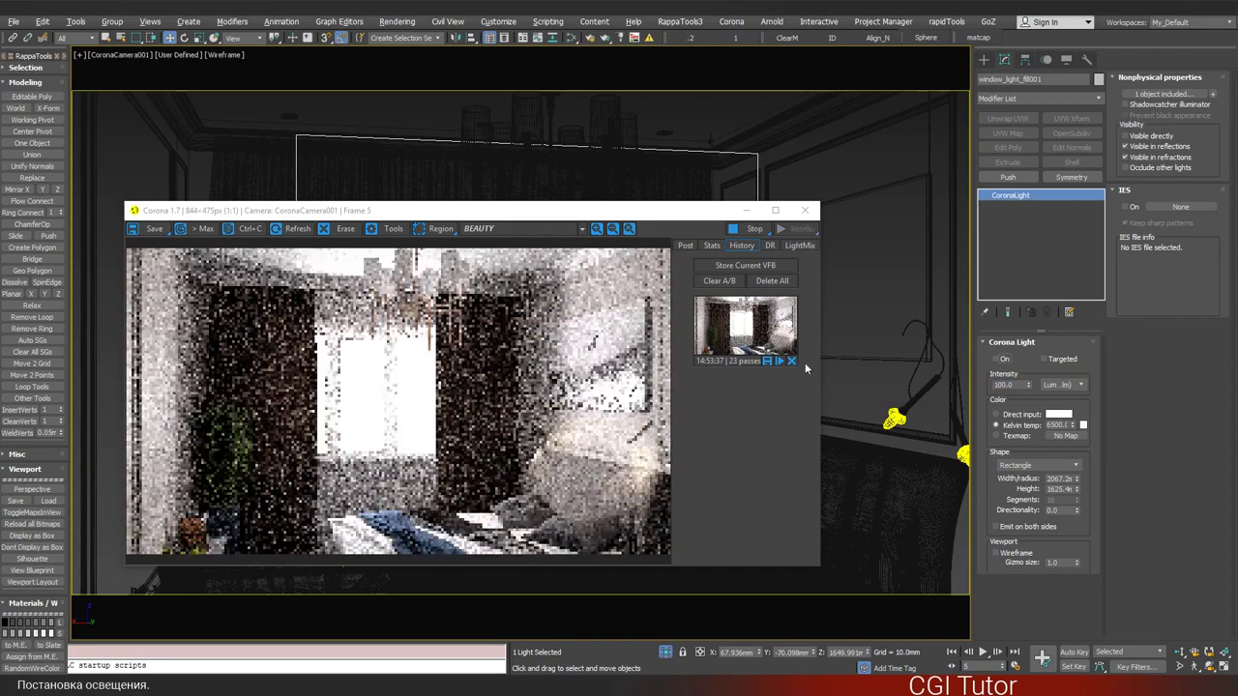
left_click(791, 361)
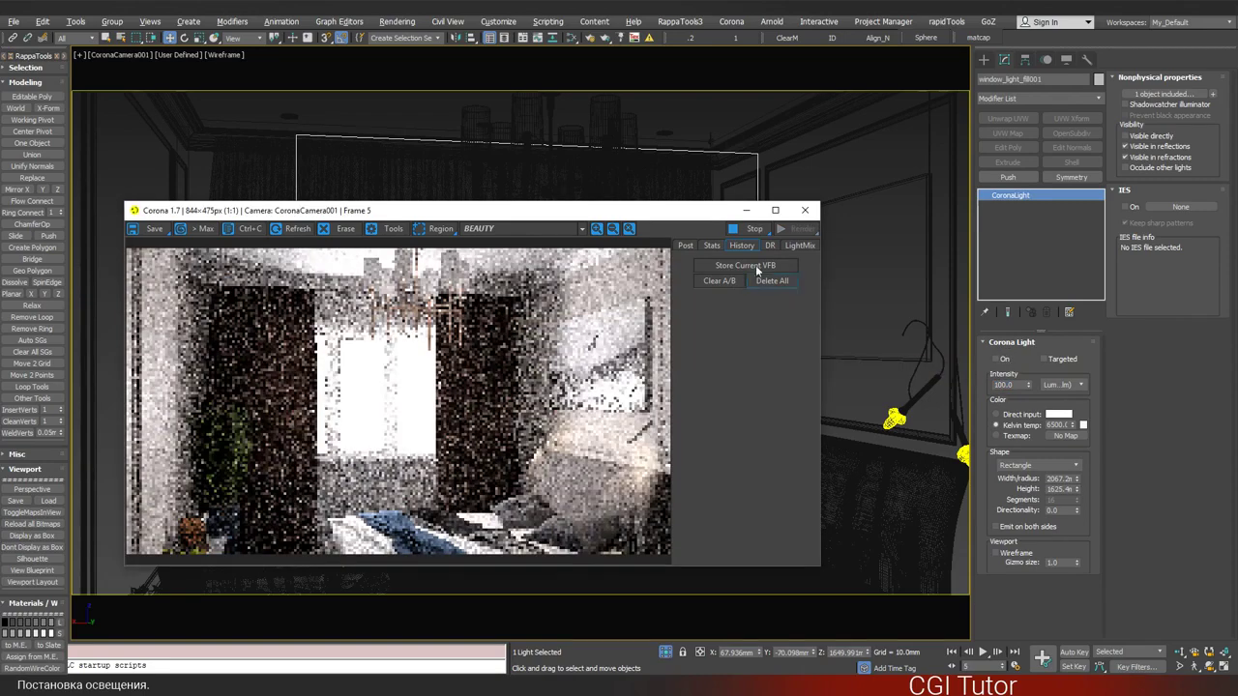
- Store the light-off render, turn window_light_fill001 back on, and A/B compare against the snapshot
left_click_drag(525, 213, 539, 204)
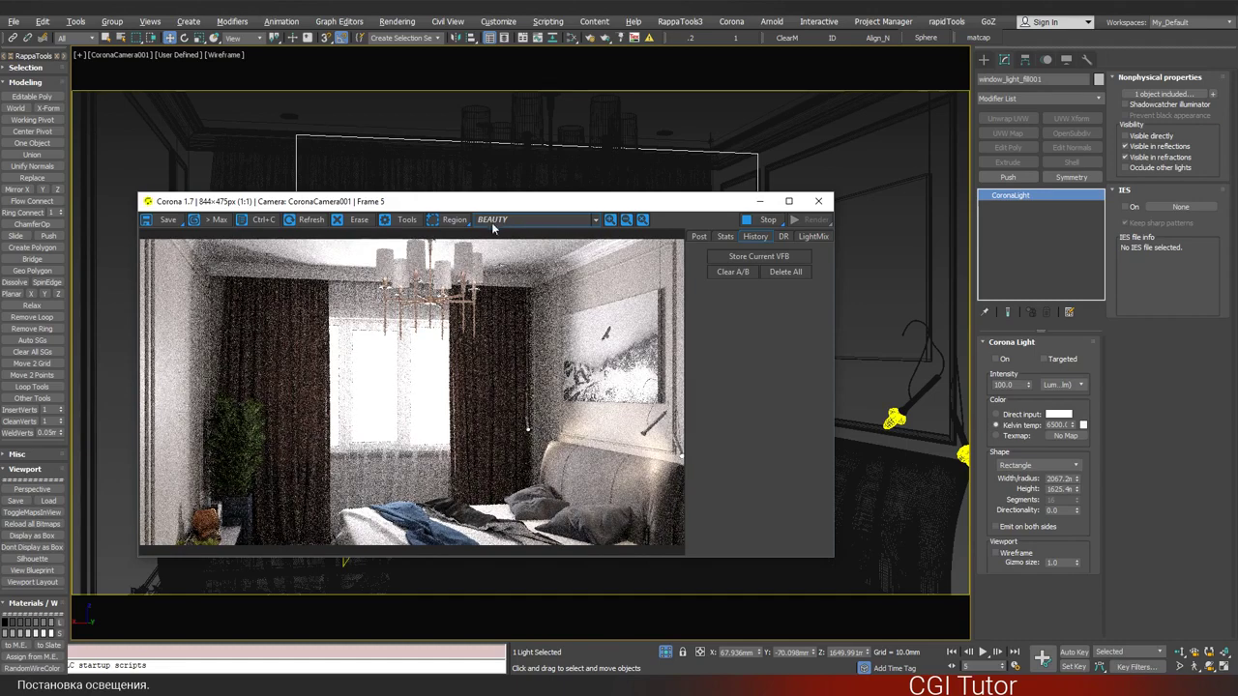
left_click_drag(488, 211, 482, 211)
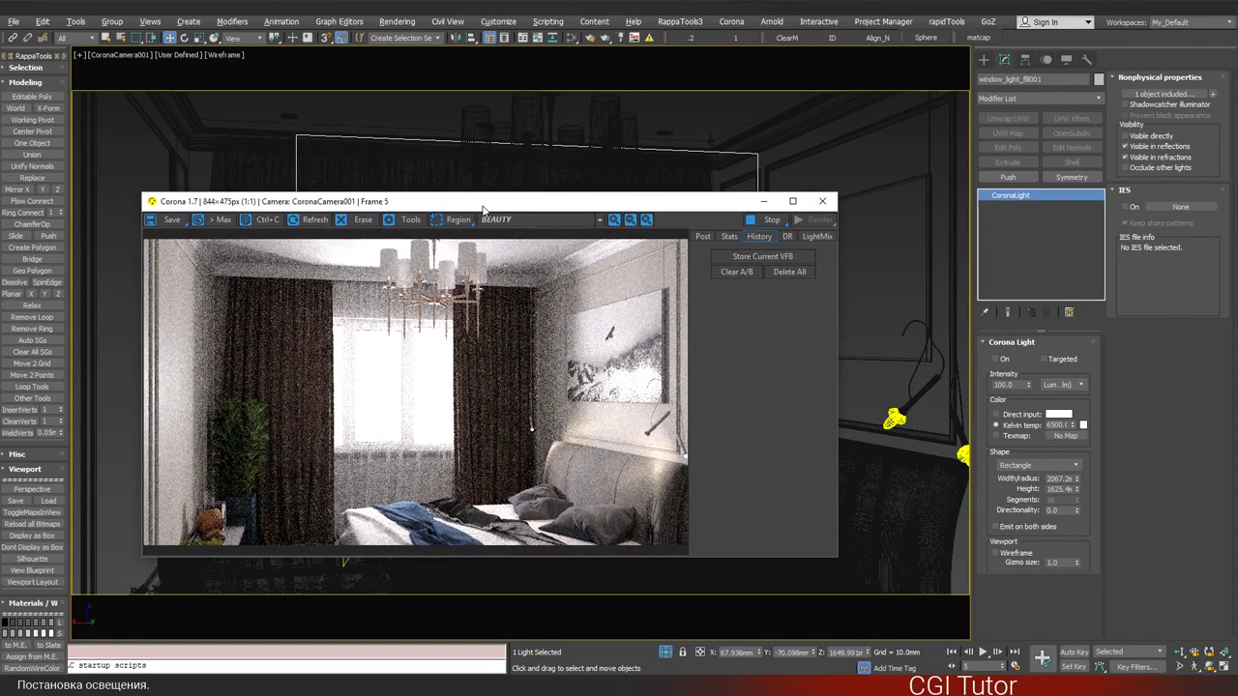
left_click(752, 257)
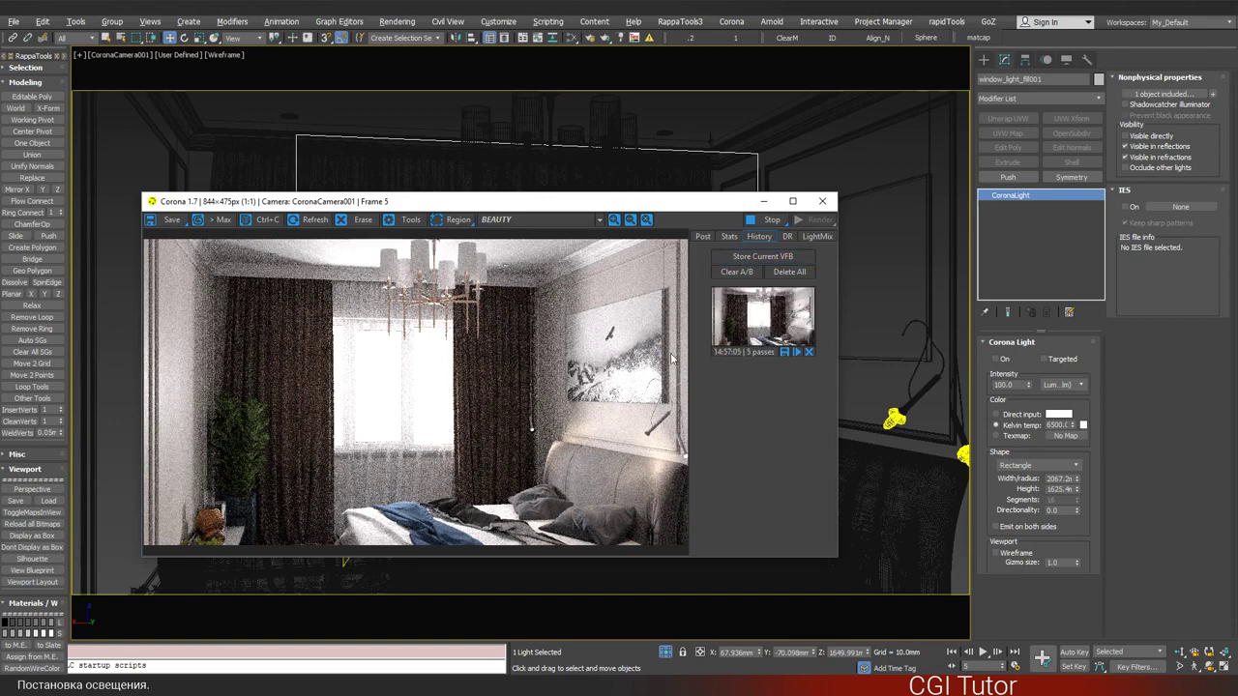
left_click(997, 359)
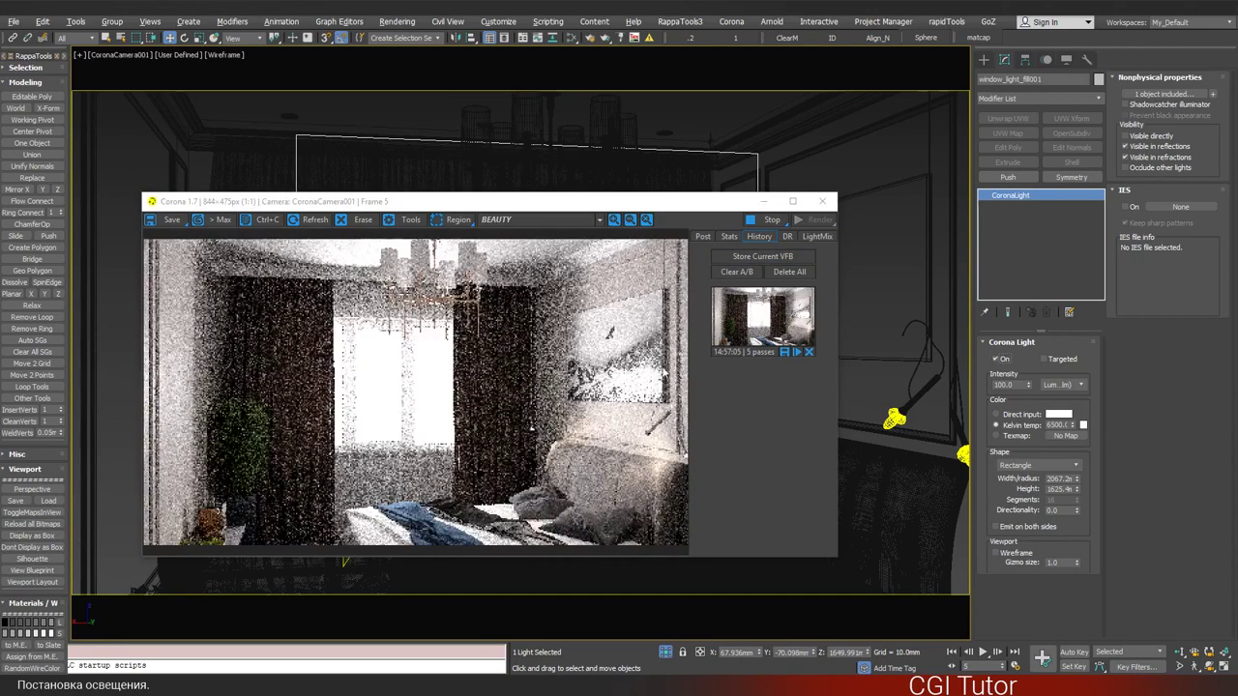
left_click(774, 333)
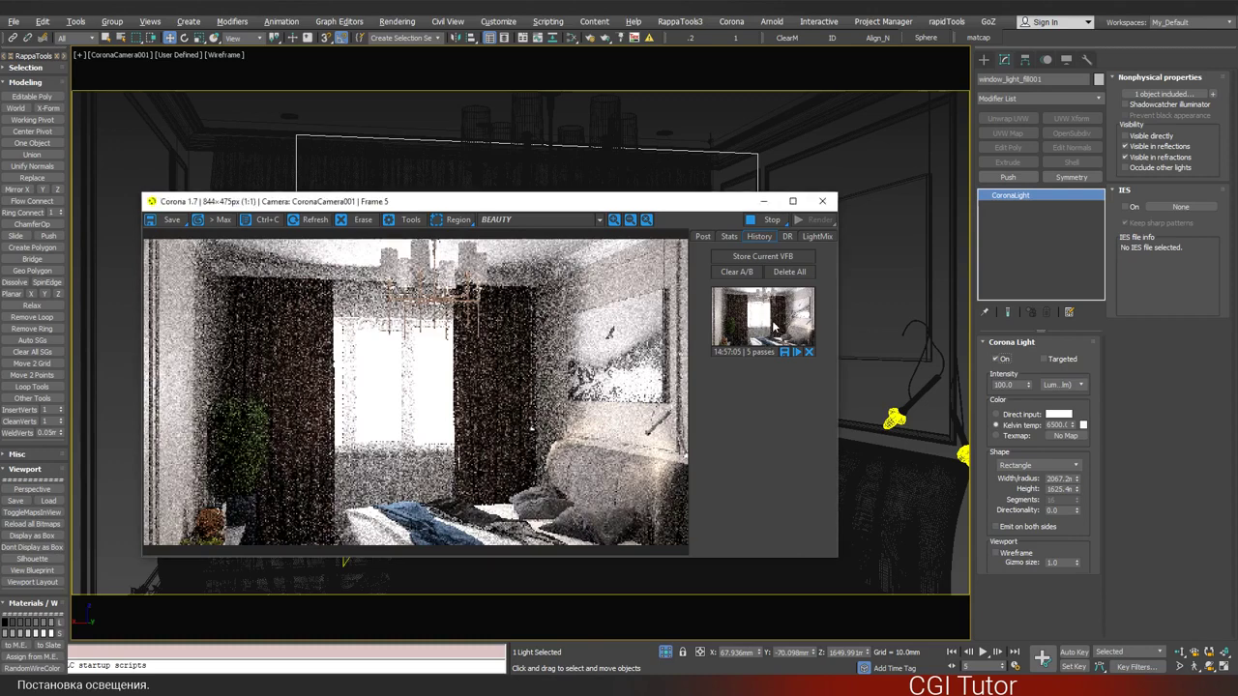
mouse_move(418, 358)
left_mouse_down()
mouse_move(508, 357)
mouse_move(275, 349)
mouse_move(568, 343)
mouse_move(475, 344)
left_mouse_up()
- Raise window_light_fill001's intensity to 500 and compare it against the light-off snapshot
left_click(1020, 385)
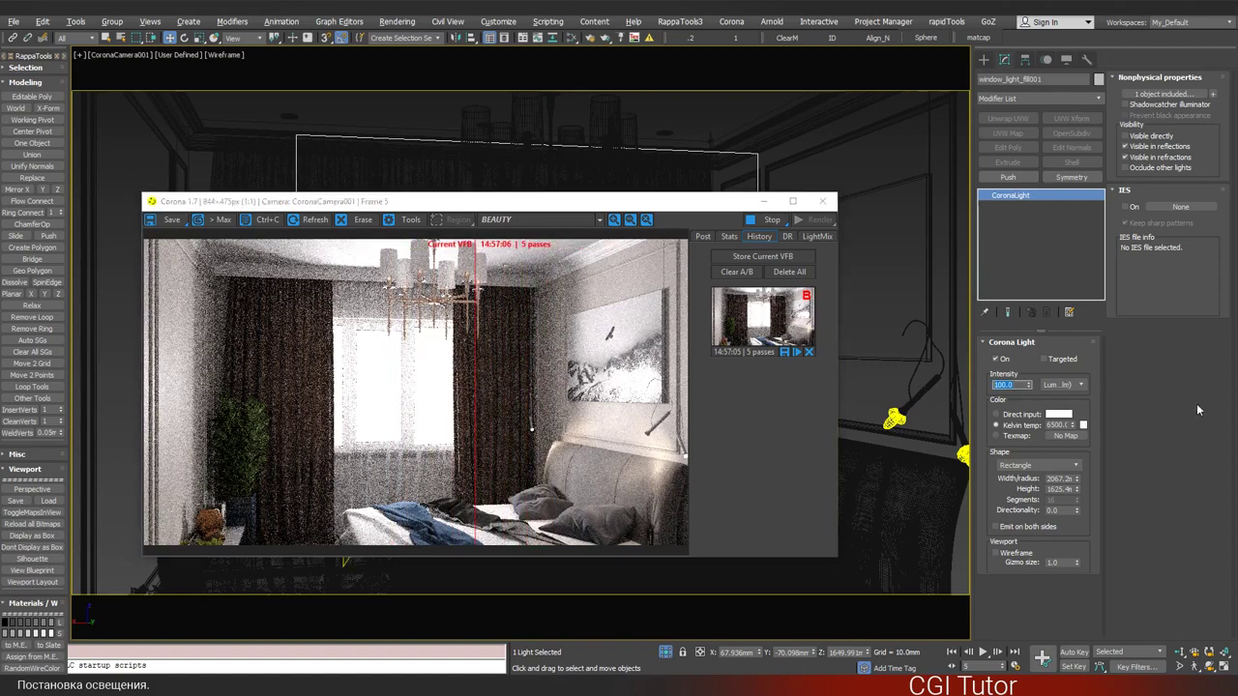
type("500")
key("Return")
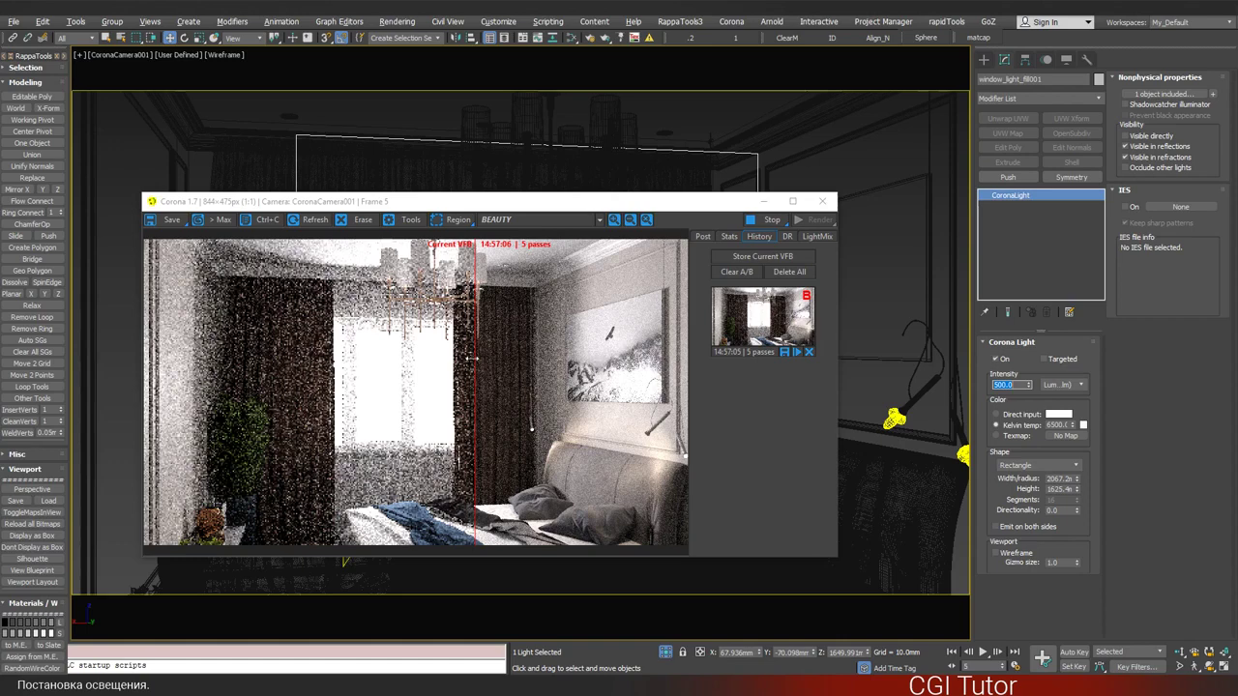
mouse_move(475, 357)
left_mouse_down()
mouse_move(290, 346)
mouse_move(333, 351)
left_mouse_up()
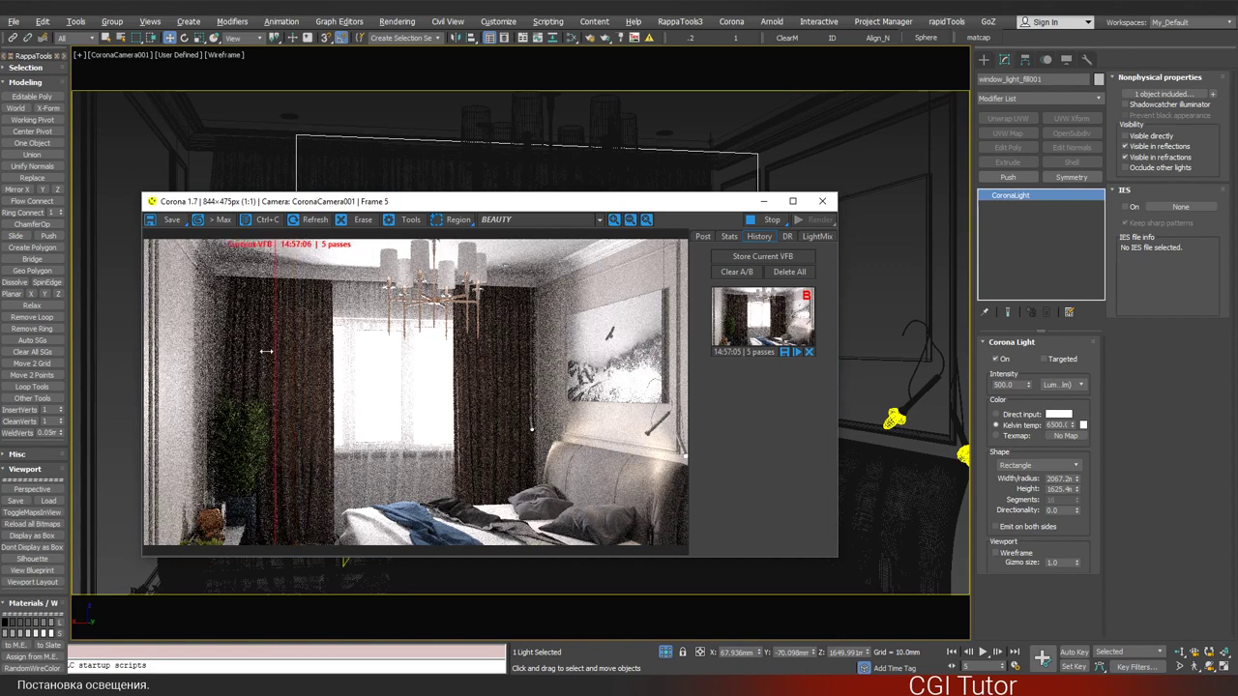
left_click_drag(488, 362, 547, 371)
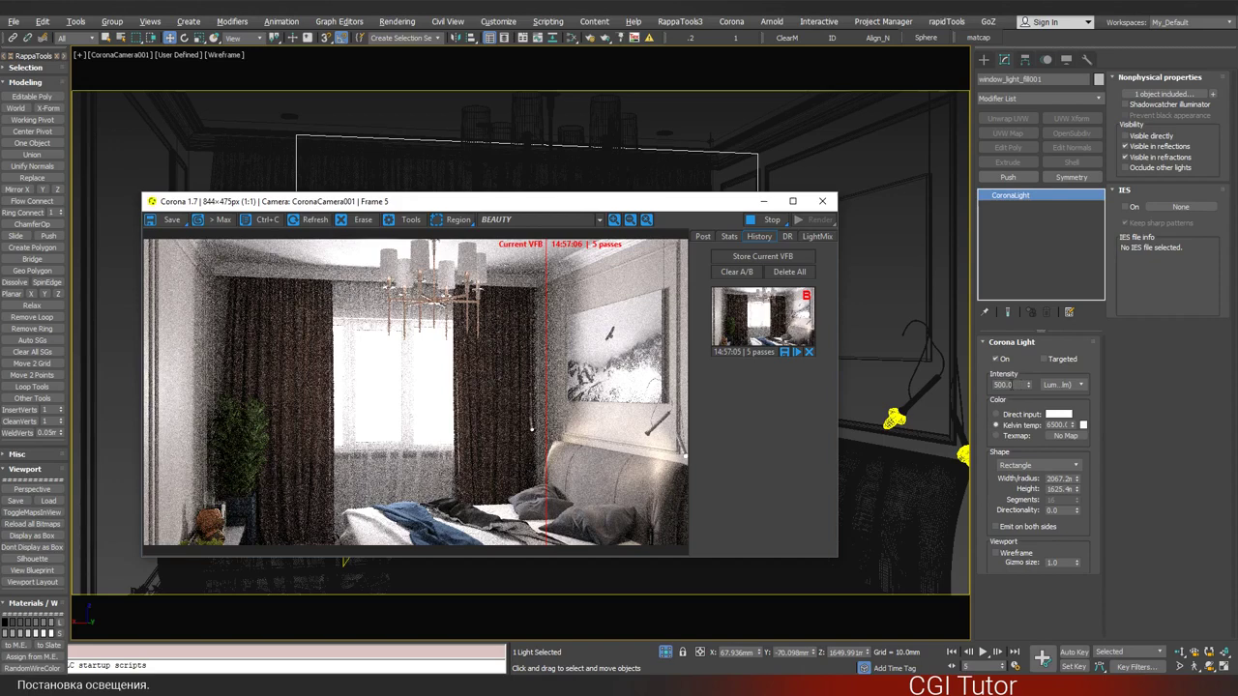
mouse_move(558, 359)
left_mouse_down()
mouse_move(188, 341)
mouse_move(528, 362)
left_mouse_up()
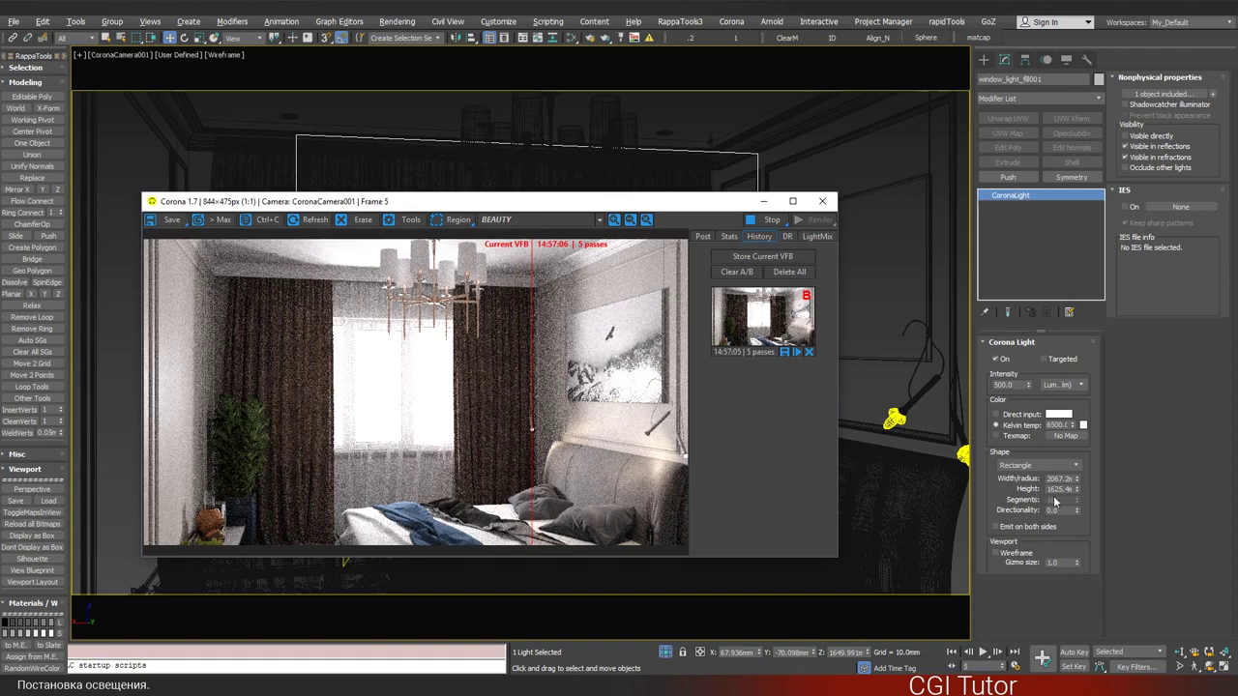
- Raise window_light_fill001 intensity to 800 and compare the curtain against the stored light-off render
double_click(1011, 385)
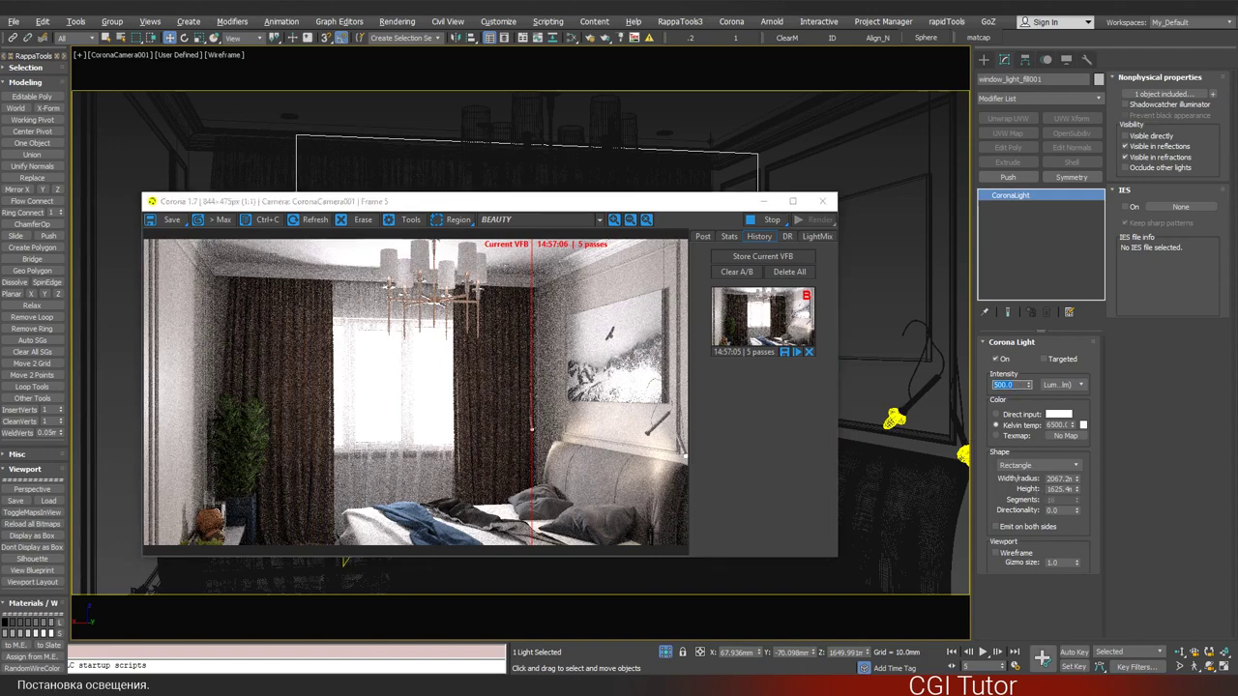
type("80")
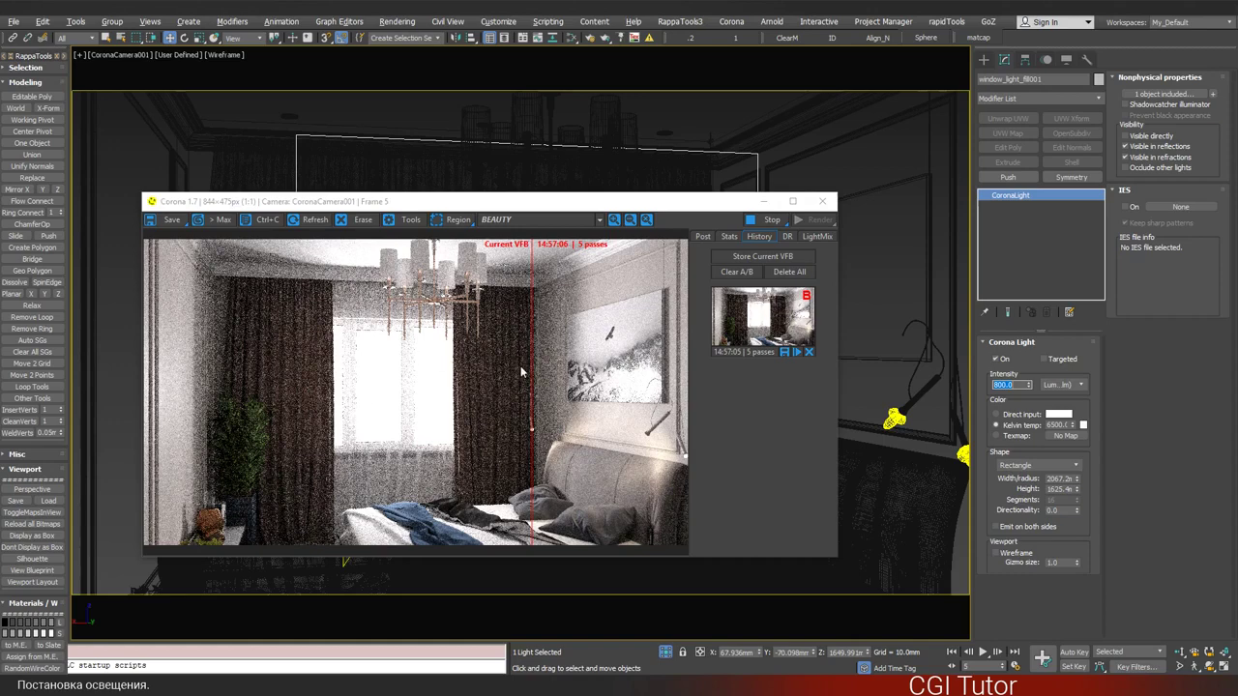
left_click_drag(531, 368, 272, 372)
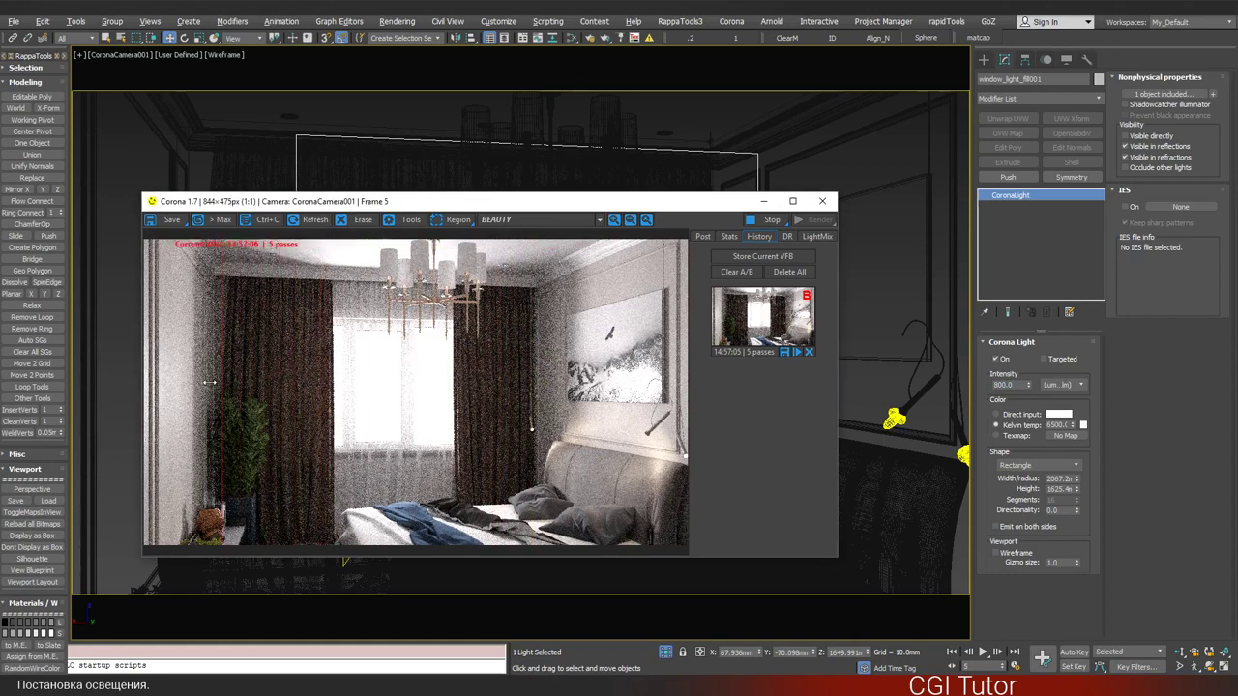
mouse_move(271, 372)
left_mouse_down()
mouse_move(186, 388)
mouse_move(590, 402)
mouse_move(474, 406)
mouse_move(629, 414)
mouse_move(169, 406)
mouse_move(315, 396)
left_mouse_up()
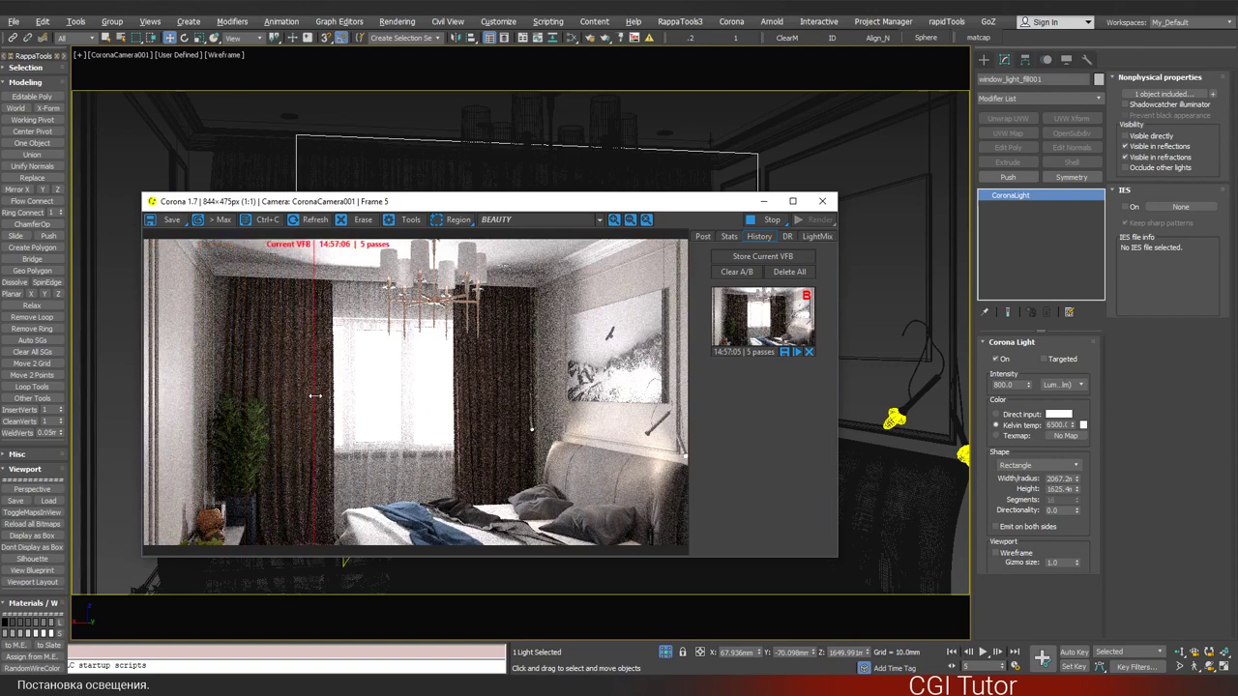
scroll(257, 384, "up", 1)
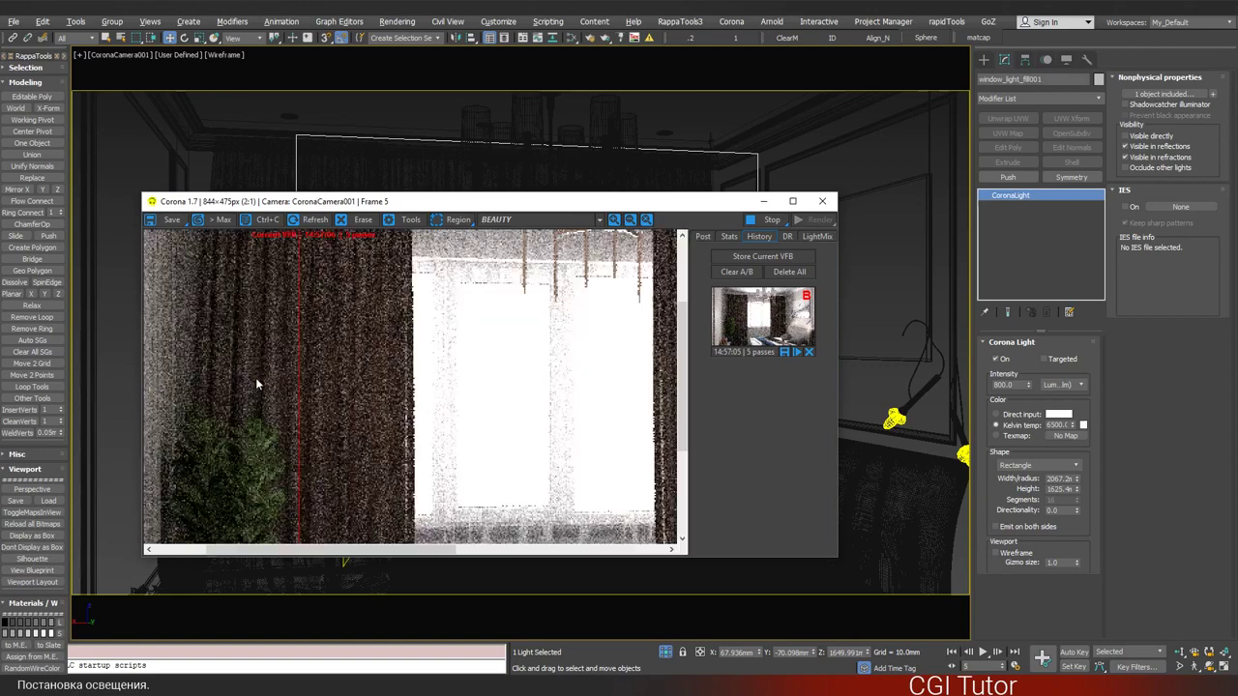
mouse_move(299, 371)
left_mouse_down()
mouse_move(235, 371)
mouse_move(395, 377)
mouse_move(200, 373)
mouse_move(561, 396)
left_mouse_up()
scroll(384, 381, "down", 1)
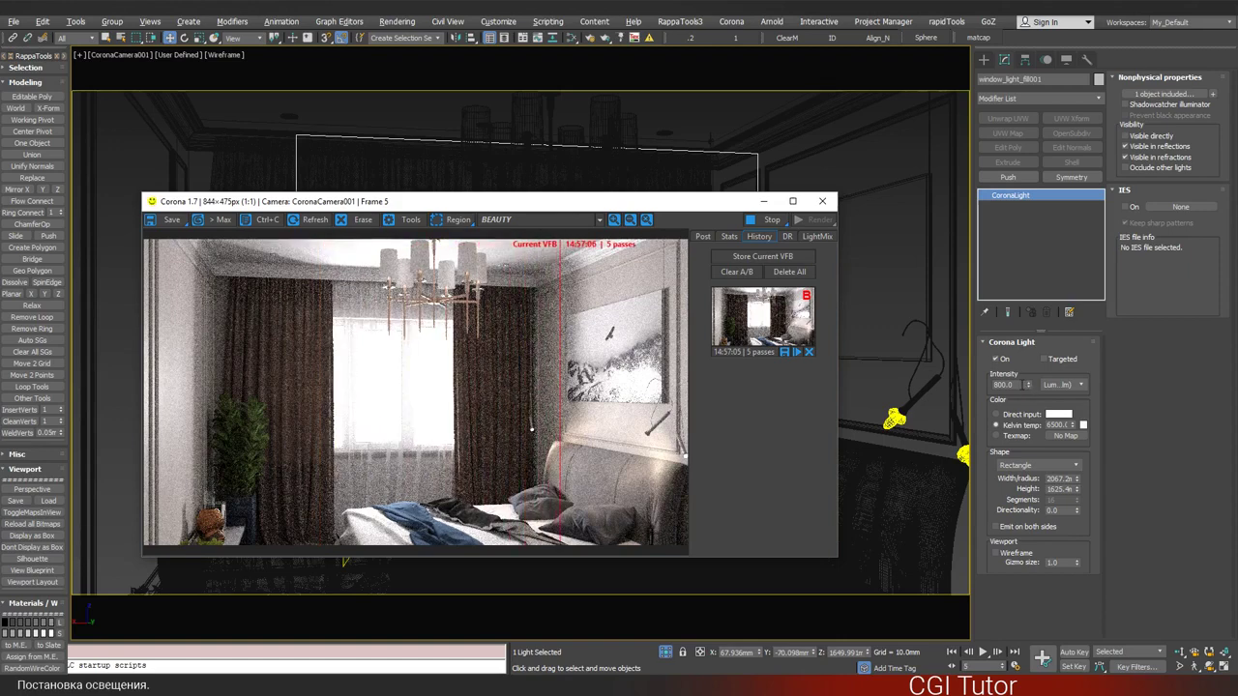
- Set the window light intensity to 1000 and compare the window area with the stored render
double_click(1004, 384)
type("1000")
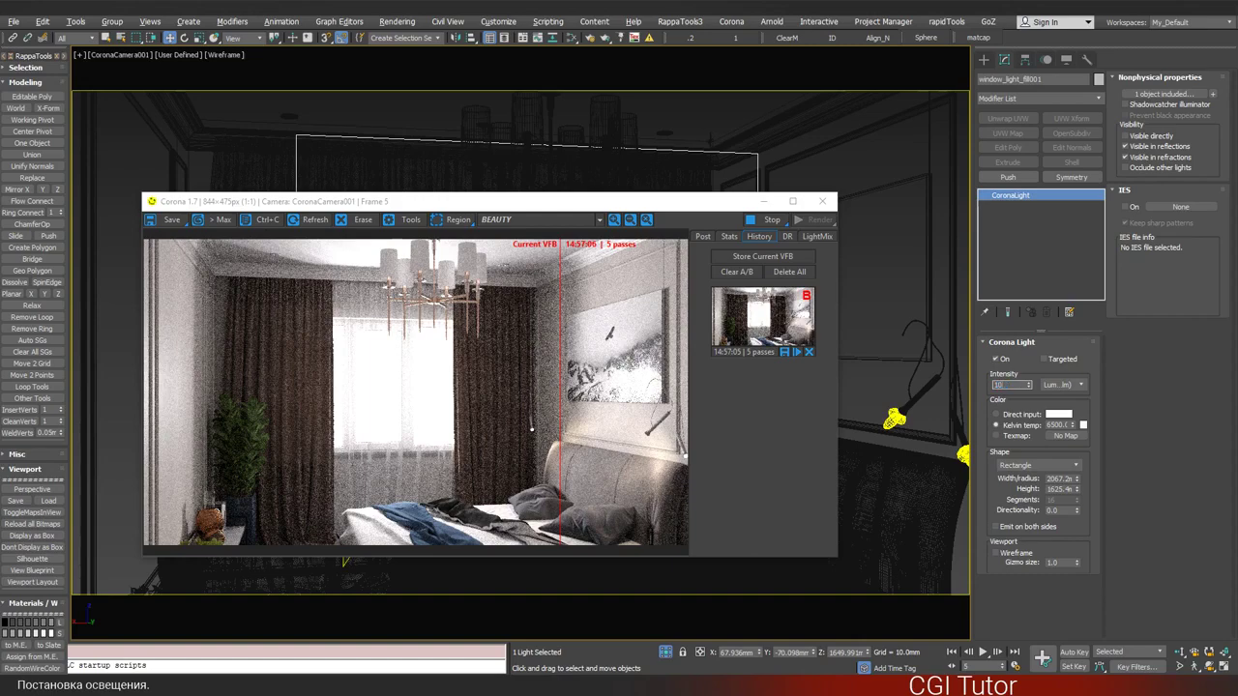
key("Return")
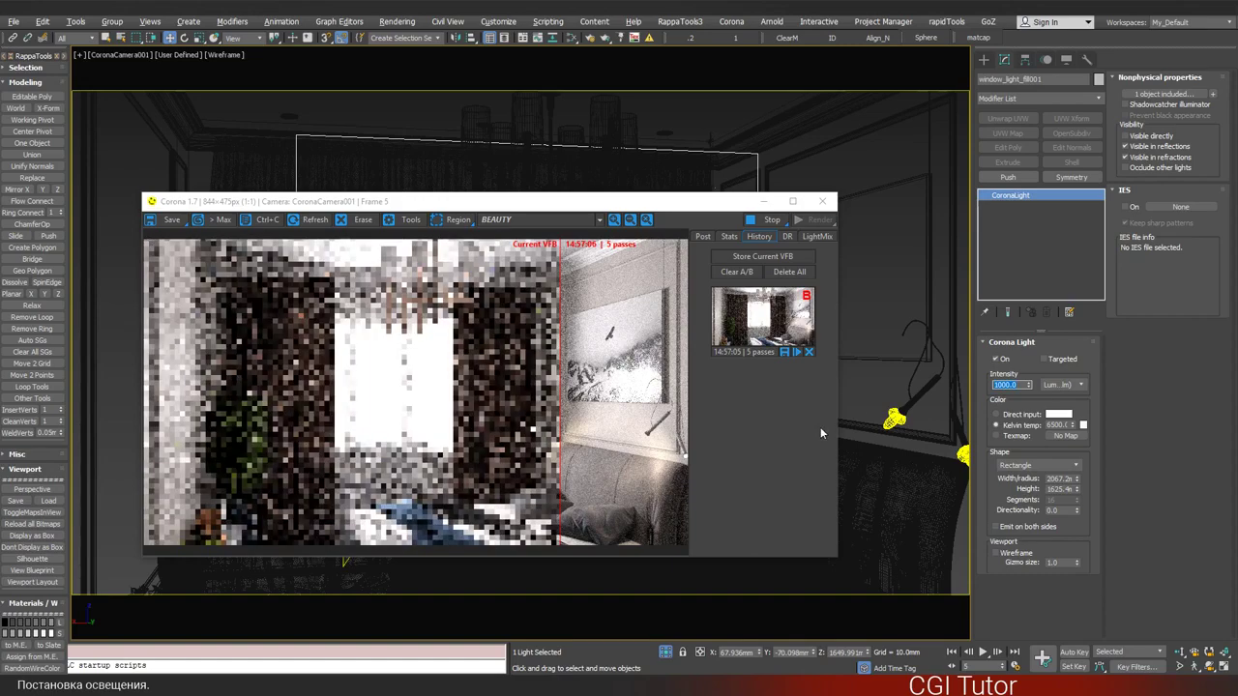
left_click_drag(561, 366, 503, 370)
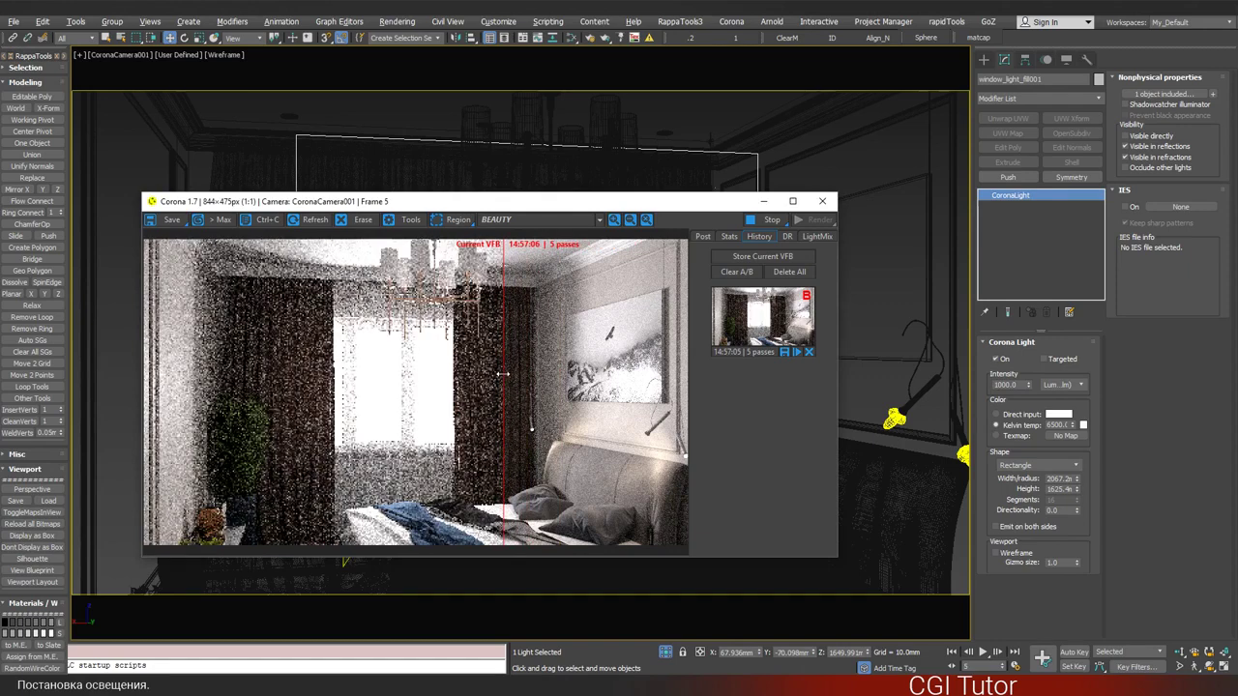
left_click_drag(503, 373, 561, 374)
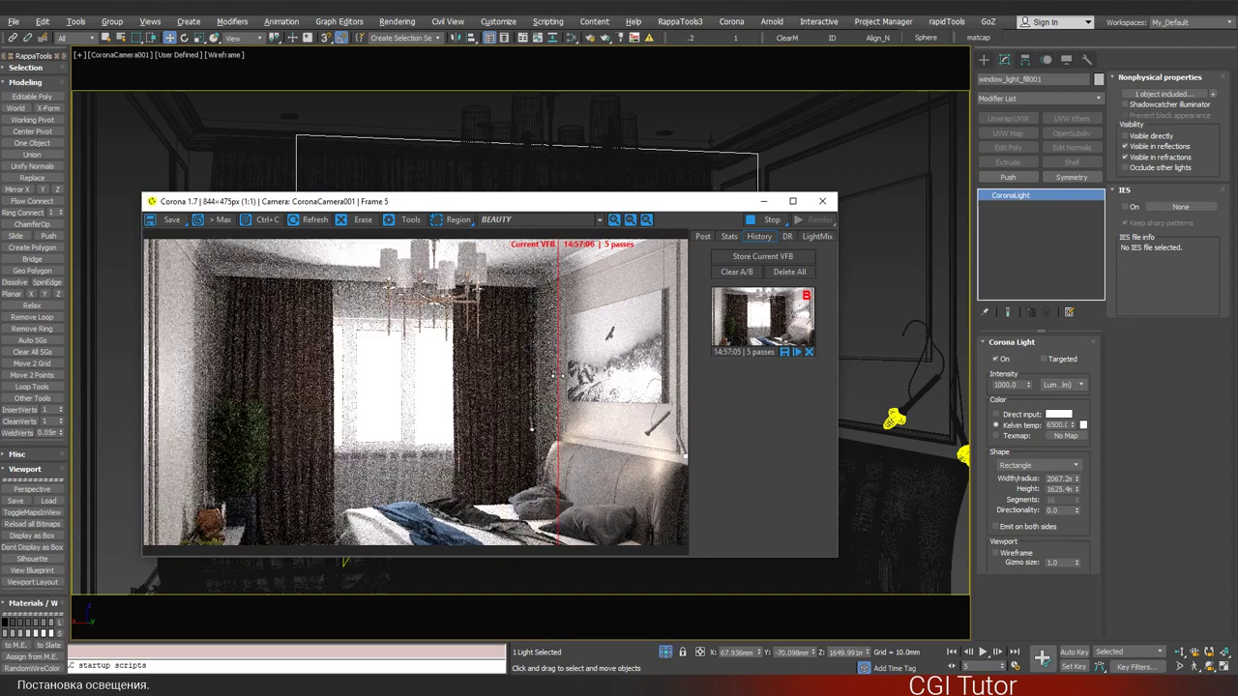
left_click_drag(559, 375, 276, 379)
- Compare the enlarged curtain, then the whole room, wall and bed across the A/B split
scroll(267, 366, "up", 1)
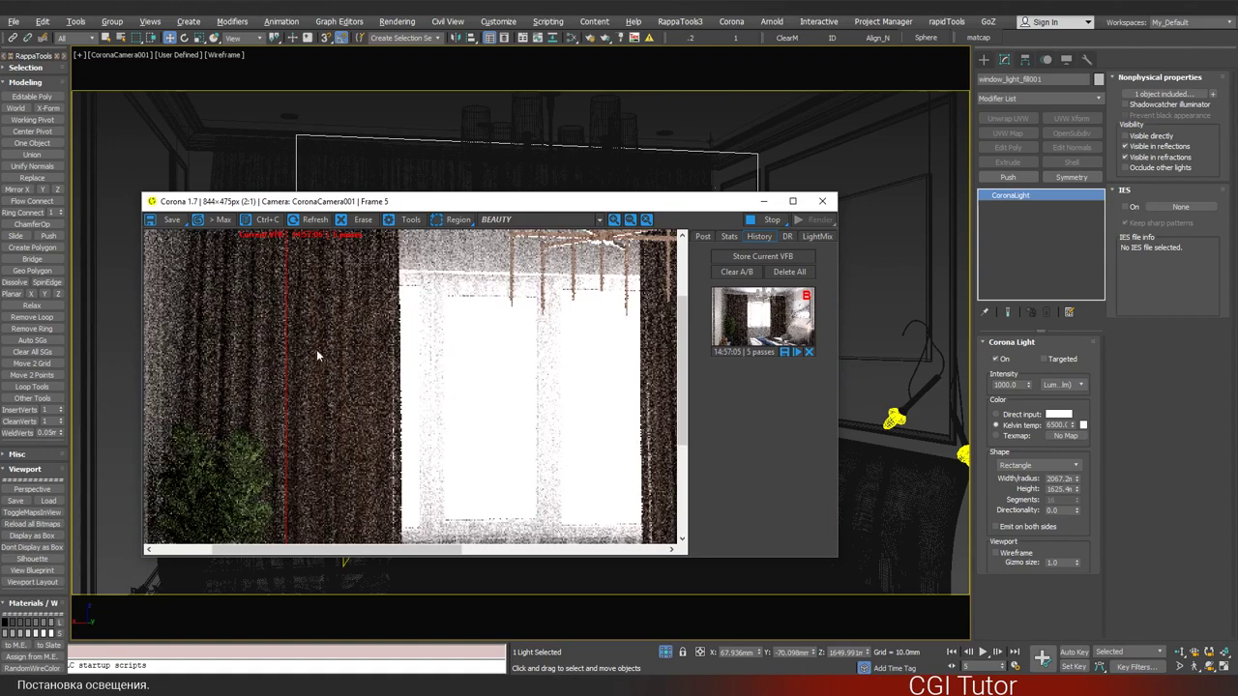
mouse_move(287, 371)
left_mouse_down()
mouse_move(369, 360)
mouse_move(273, 368)
mouse_move(343, 359)
left_mouse_up()
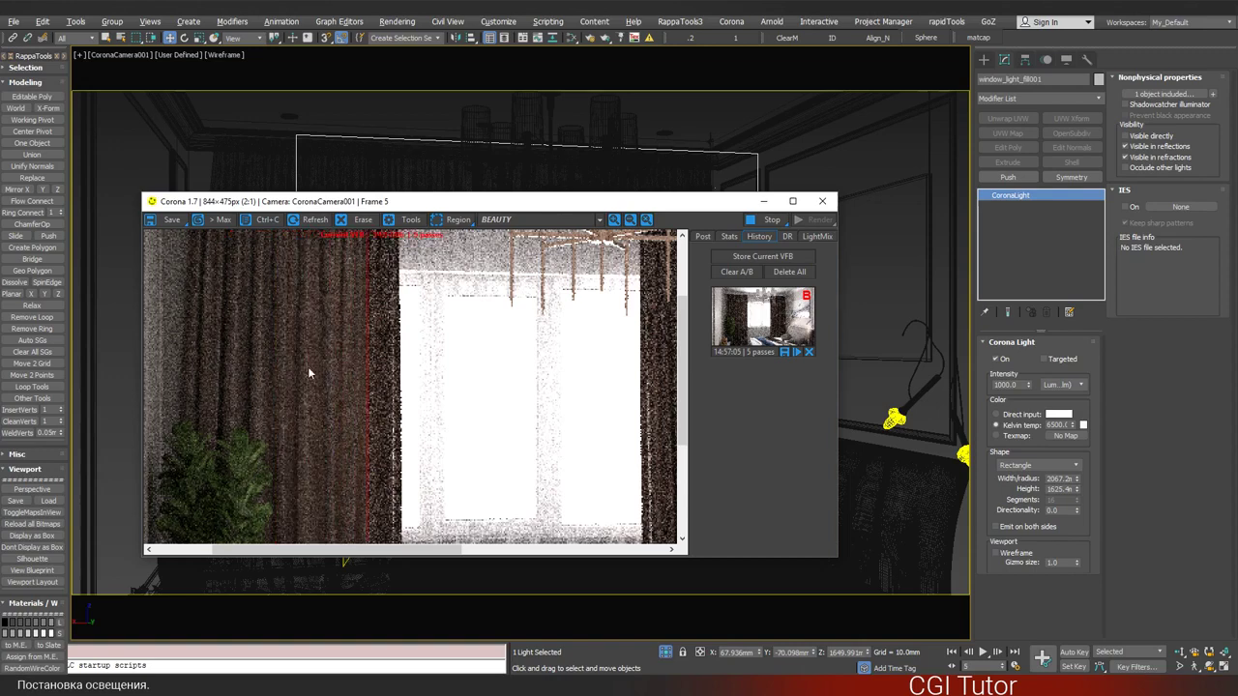
scroll(308, 366, "down", 1)
mouse_move(317, 409)
left_mouse_down()
mouse_move(237, 407)
mouse_move(550, 397)
mouse_move(266, 396)
mouse_move(522, 394)
left_mouse_up()
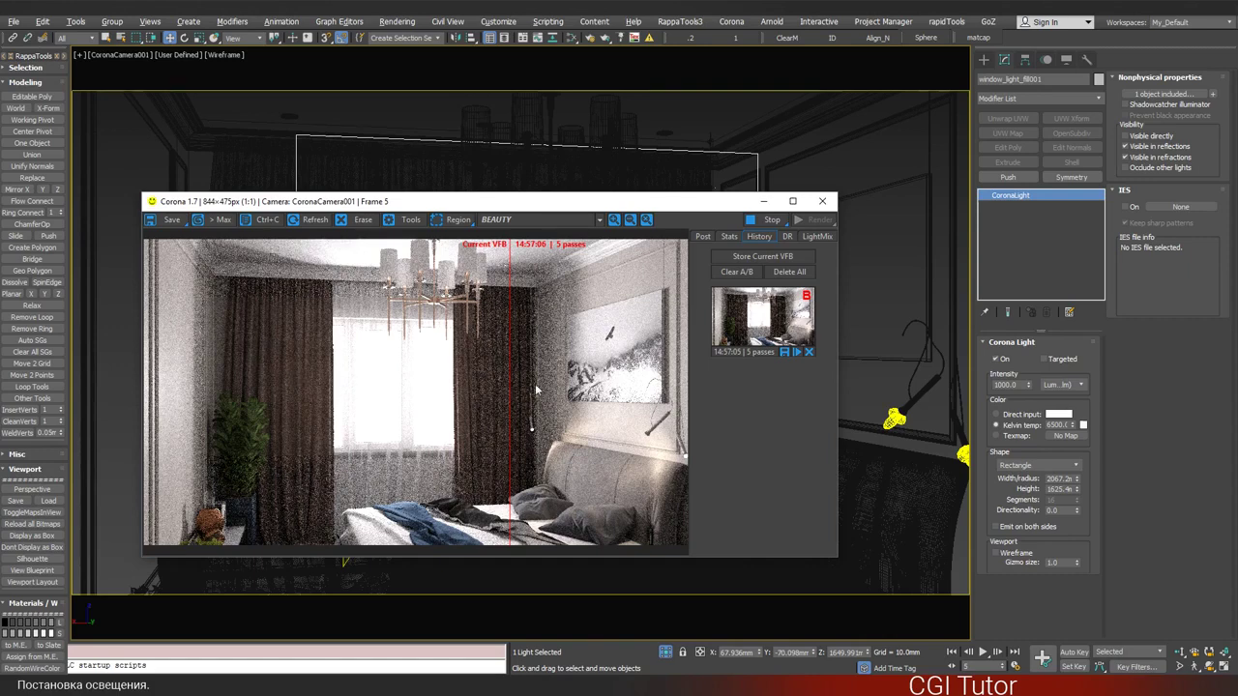
mouse_move(511, 379)
left_mouse_down()
mouse_move(475, 381)
mouse_move(512, 380)
left_mouse_up()
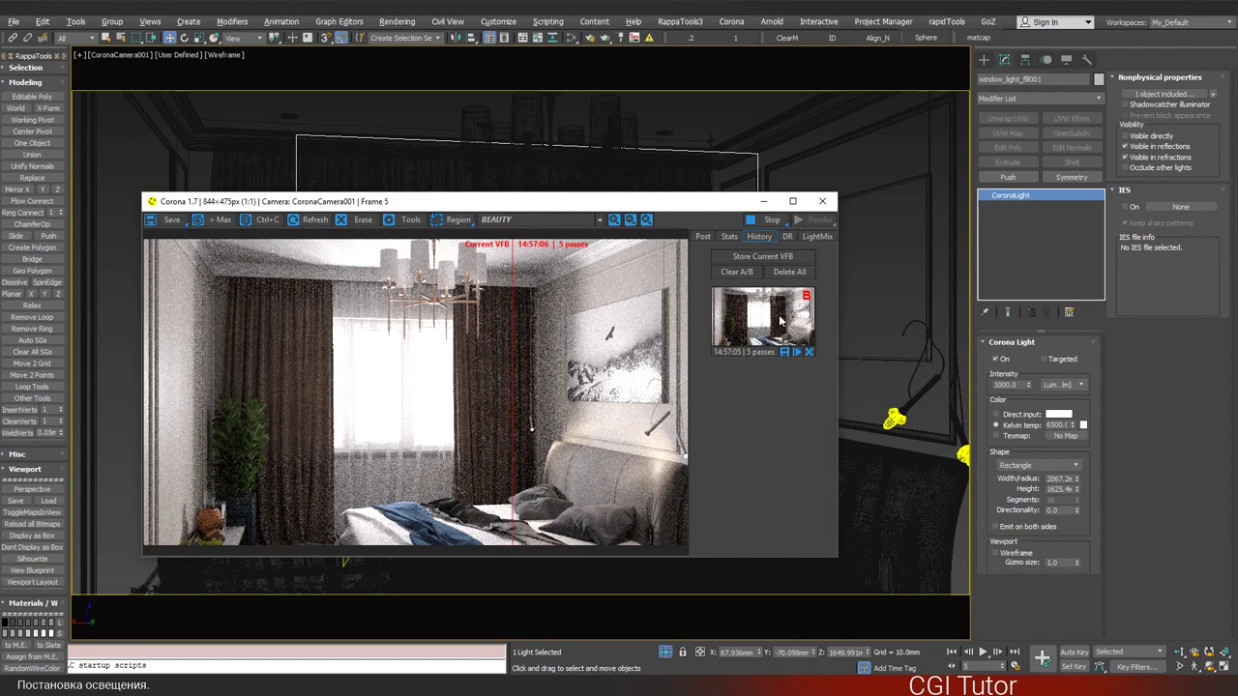
- Delete the stored history render and close the Corona VFB
left_click(810, 353)
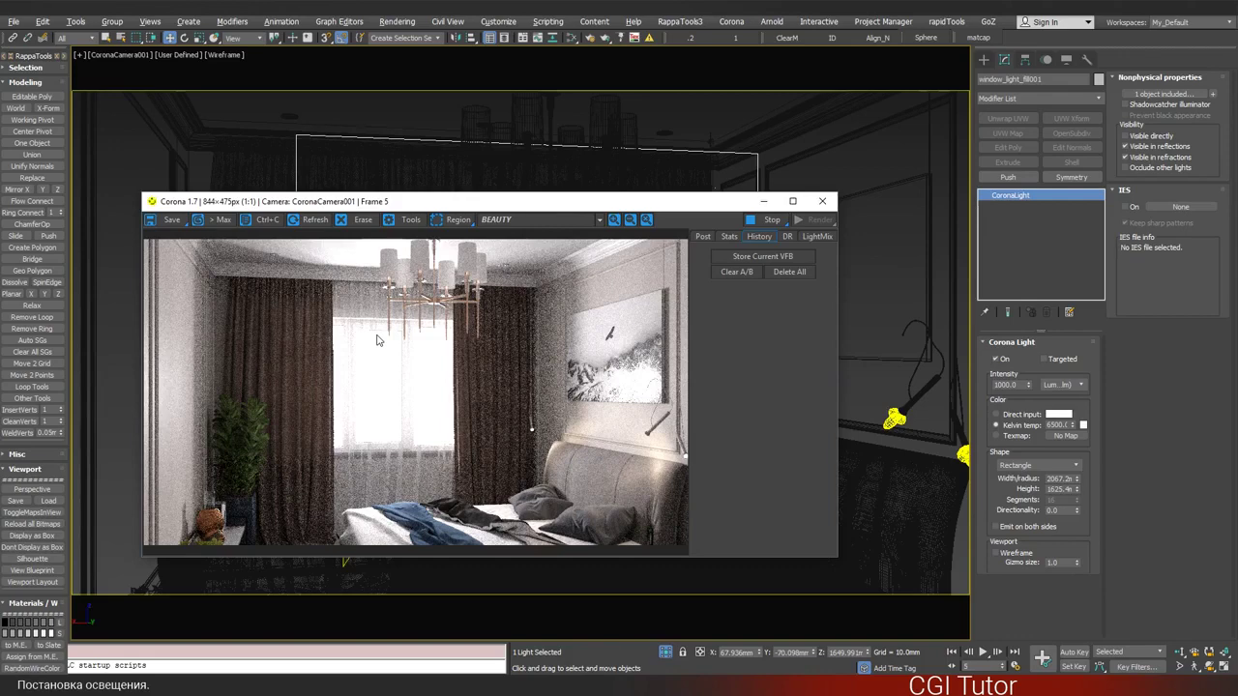
left_click_drag(418, 205, 473, 180)
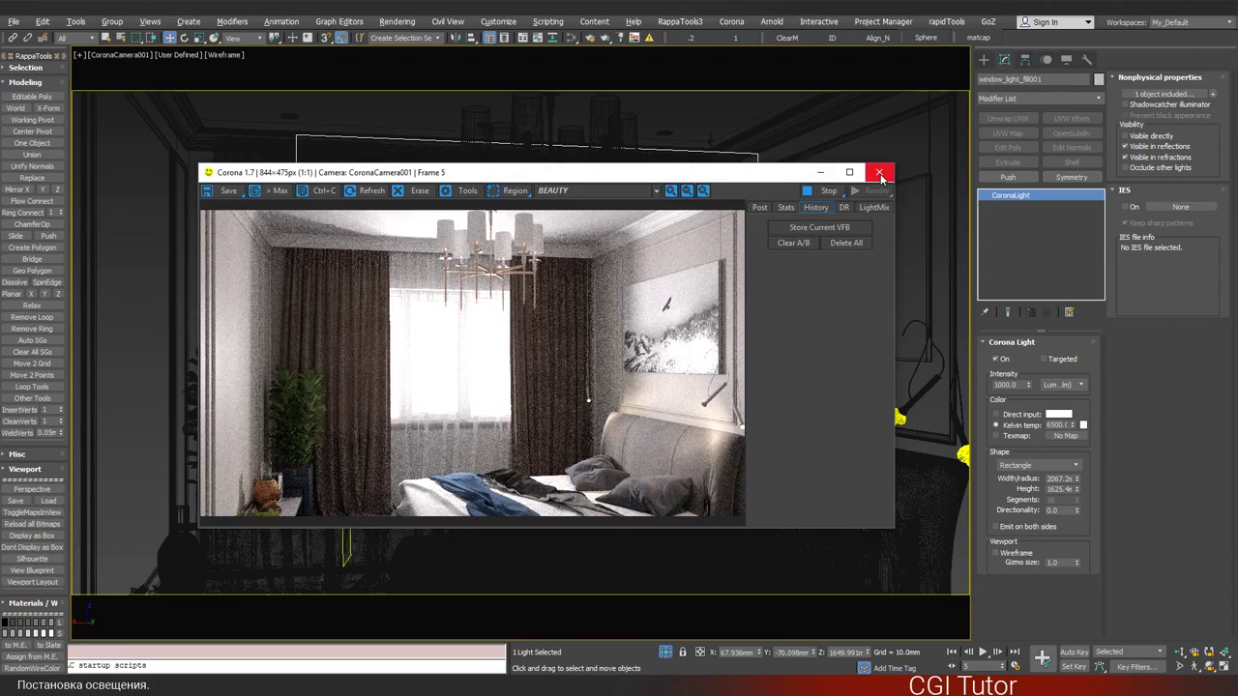
left_click(879, 174)
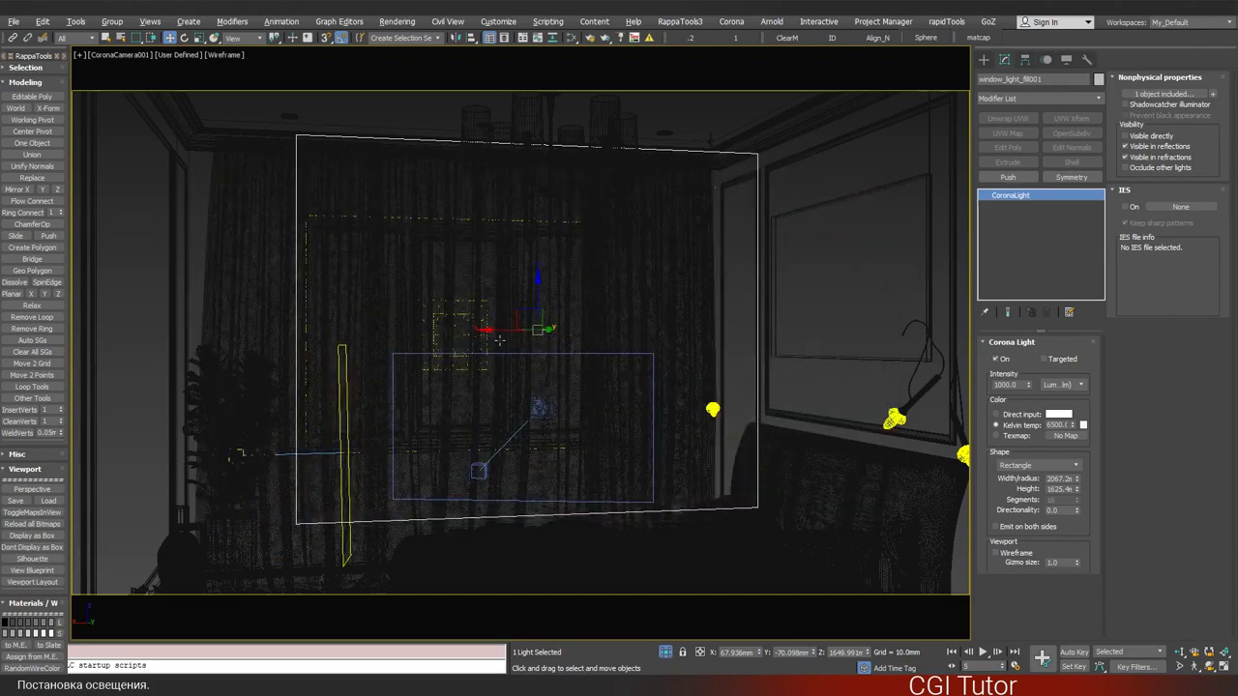
- Frame the shelf decor group in a free perspective view, viewed from the front
left_click(184, 544)
key("p")
key("z")
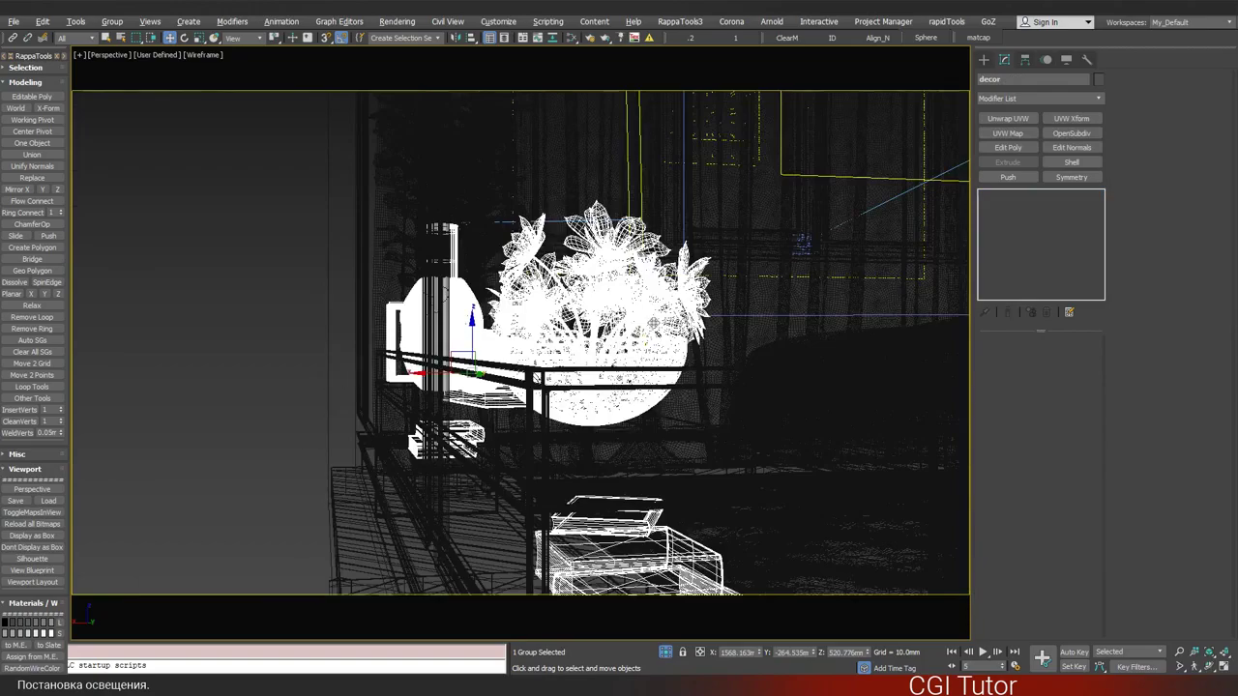
middle_click_drag(653, 322, 482, 363, "alt")
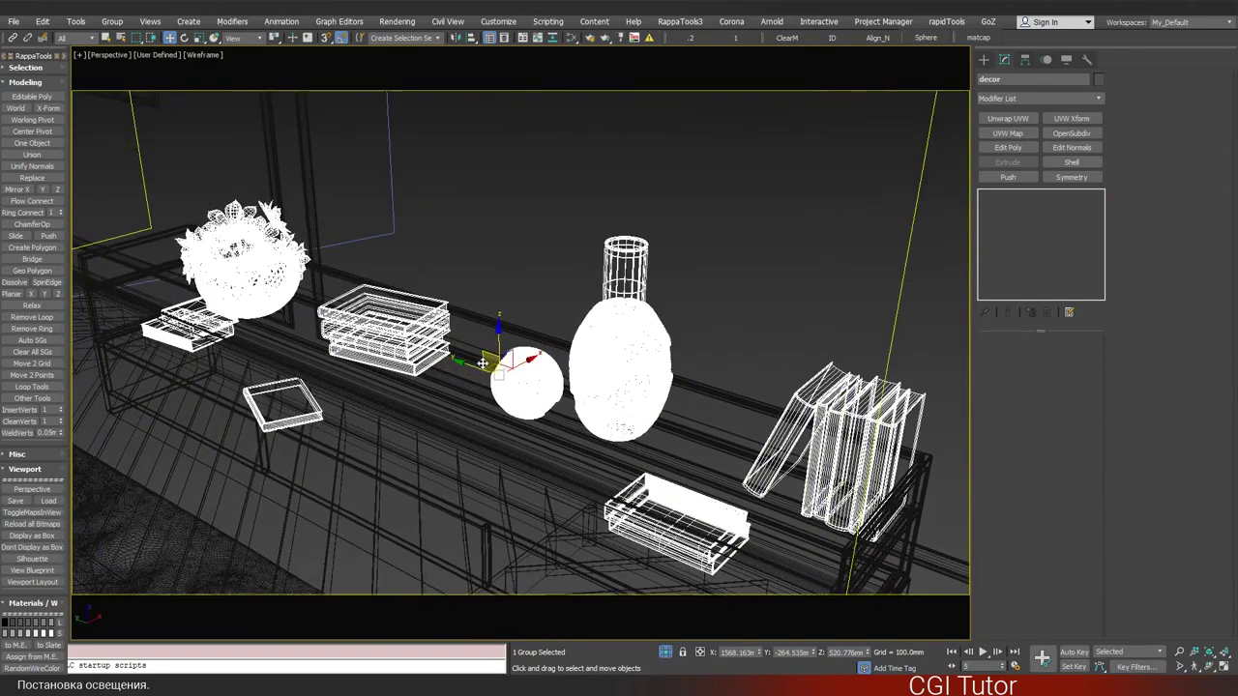
- Run a Corona interactive render of the shelf, then orbit toward the armchair corner
key("shift+q")
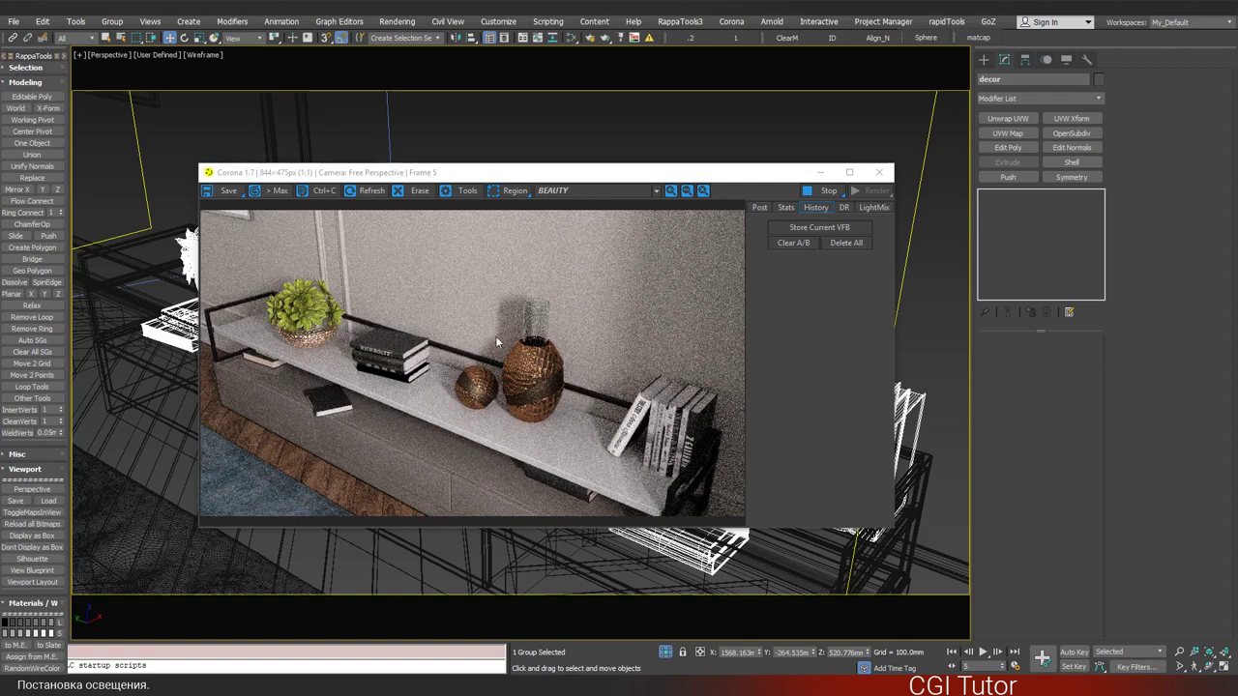
left_click_drag(492, 174, 678, 185)
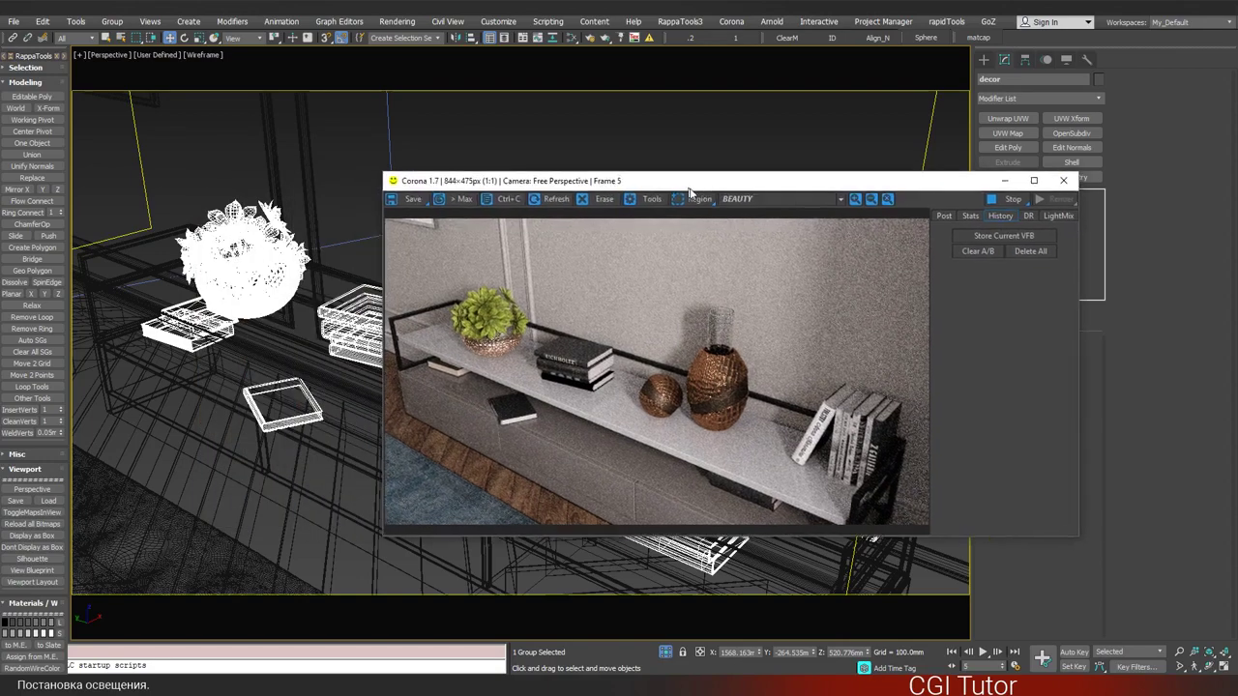
mouse_move(216, 268)
middle_mouse_down("alt")
mouse_move(243, 289)
mouse_move(241, 213)
mouse_move(314, 275)
mouse_move(298, 304)
mouse_move(158, 235)
mouse_move(267, 258)
mouse_move(253, 248)
mouse_move(277, 280)
mouse_move(277, 354)
mouse_move(262, 368)
mouse_move(221, 356)
mouse_move(257, 323)
mouse_move(387, 301)
middle_mouse_up("alt")
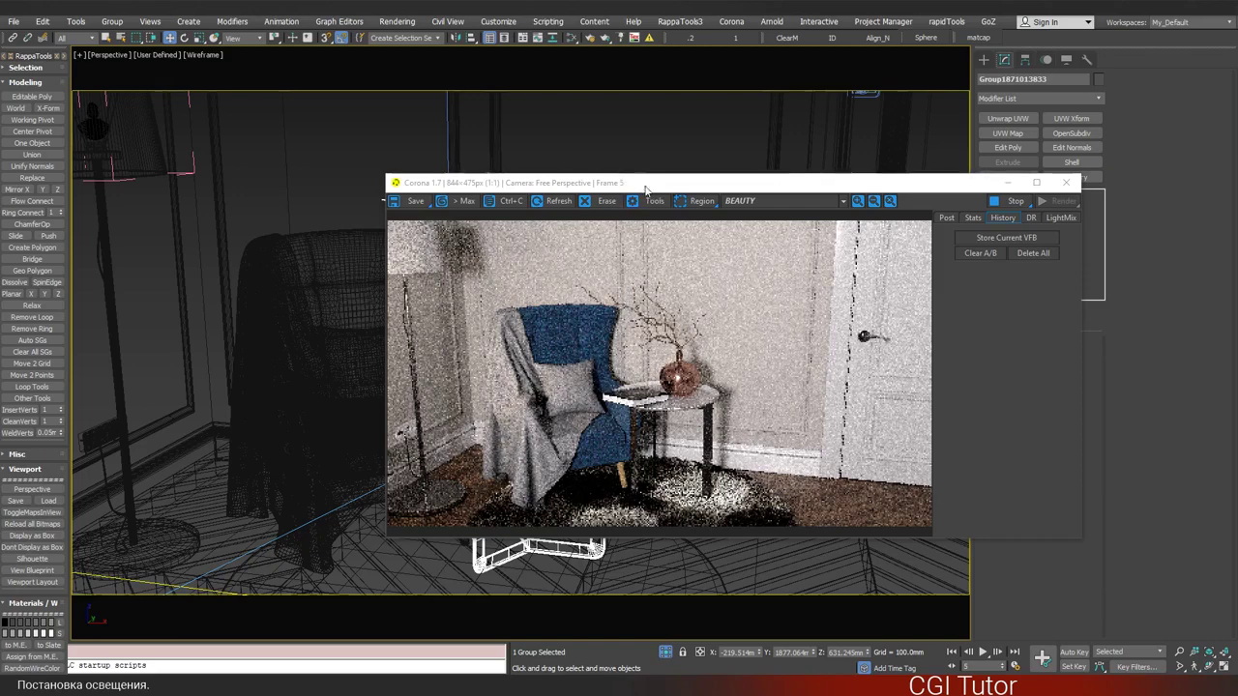
- Orbit, zoom and pan the view into a close-up of the side table, vase and branches
left_click_drag(653, 189, 824, 182)
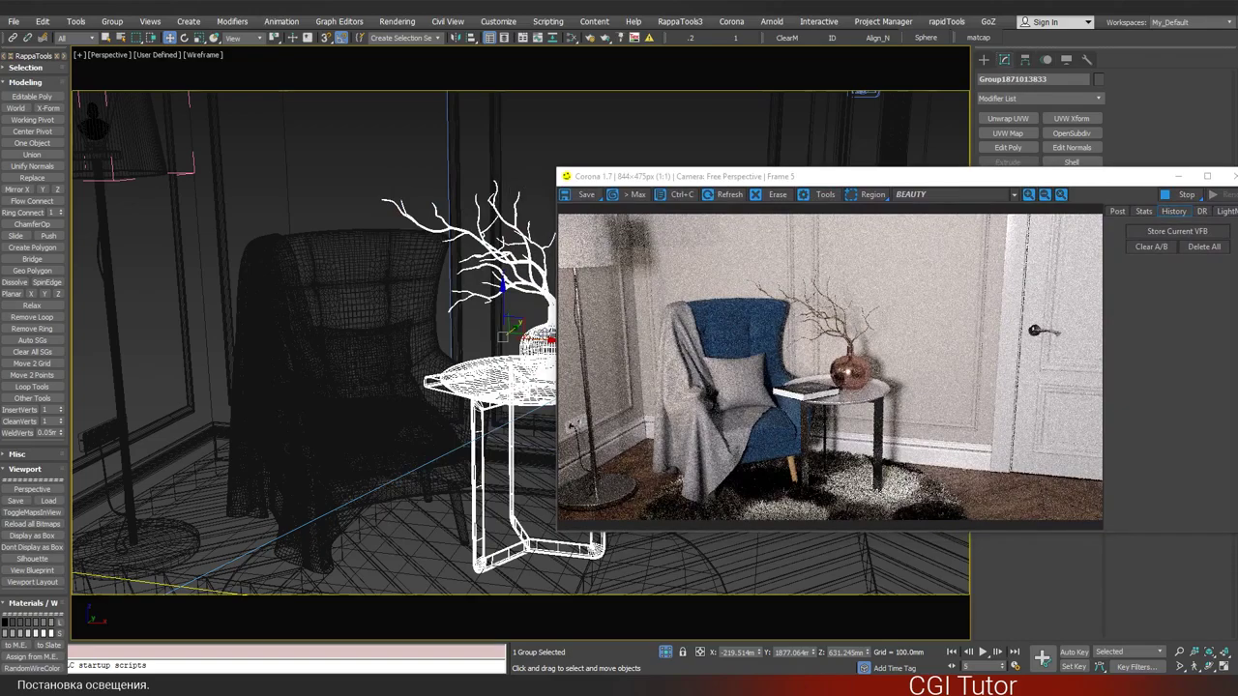
mouse_move(542, 333)
middle_mouse_down("alt")
mouse_move(522, 315)
mouse_move(503, 319)
middle_mouse_up("alt")
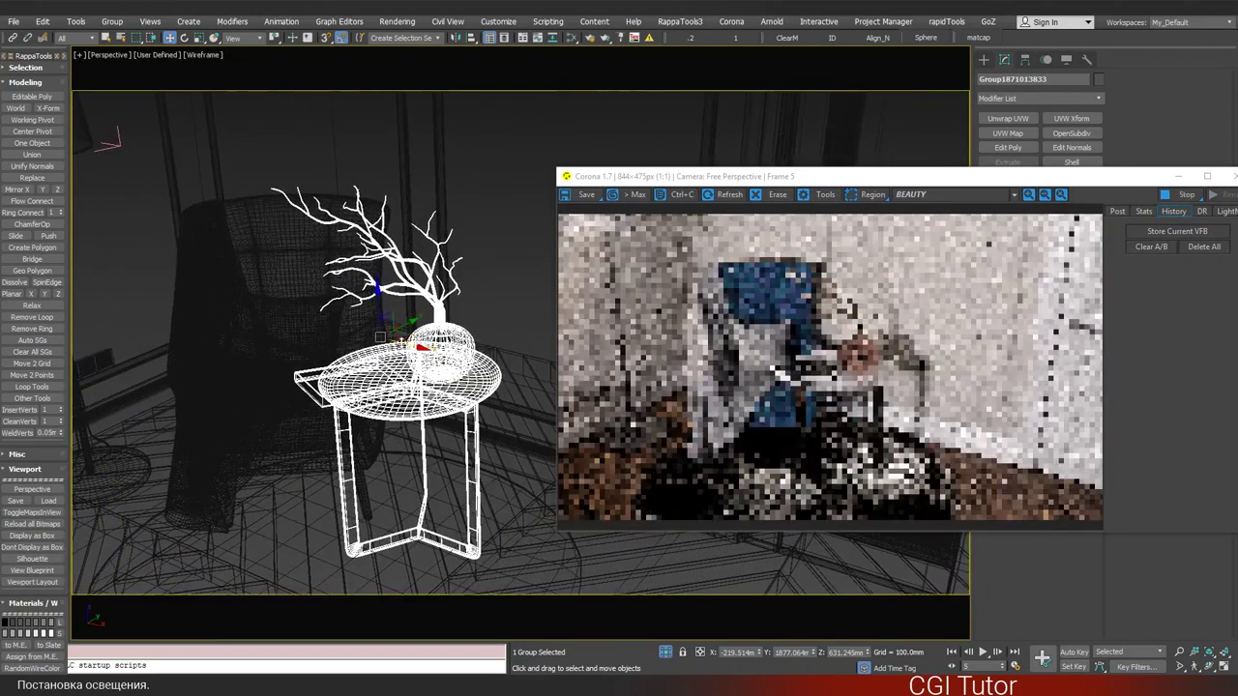
scroll(522, 316, "up", 3)
scroll(522, 315, "up", 3)
scroll(522, 315, "up", 2)
scroll(522, 315, "up", 2)
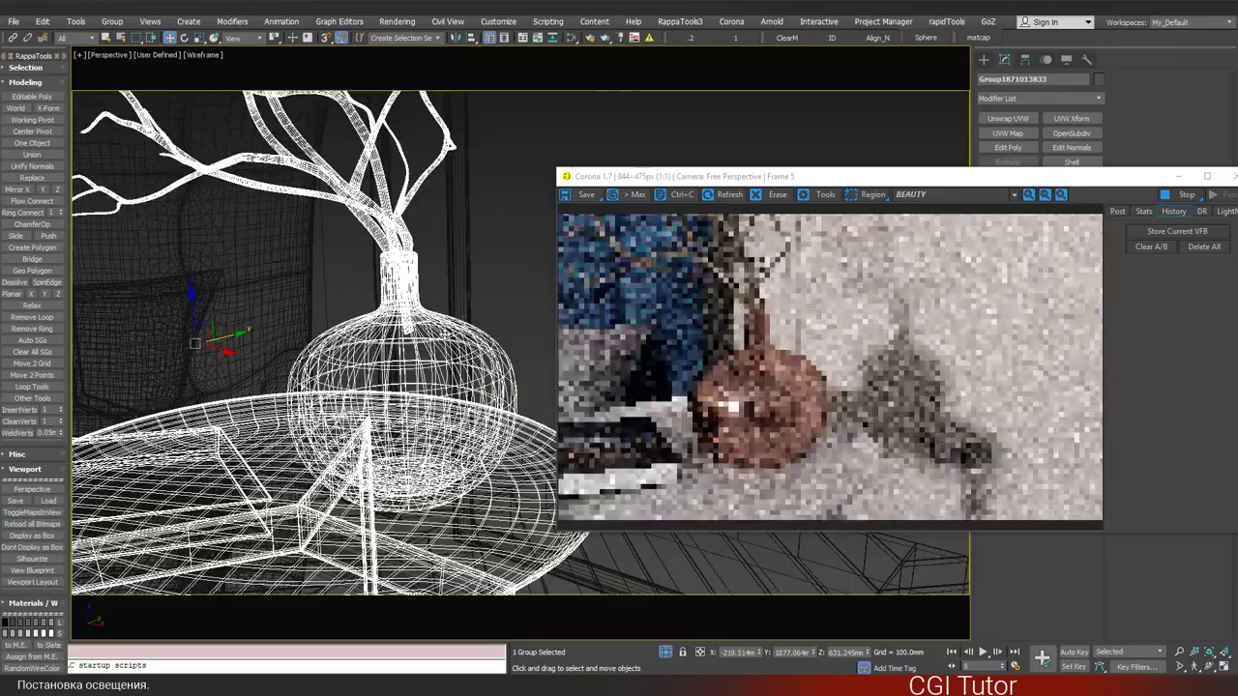
scroll(523, 316, "up", 1)
mouse_move(492, 400)
middle_mouse_down()
mouse_move(573, 372)
mouse_move(493, 387)
mouse_move(493, 406)
middle_mouse_up()
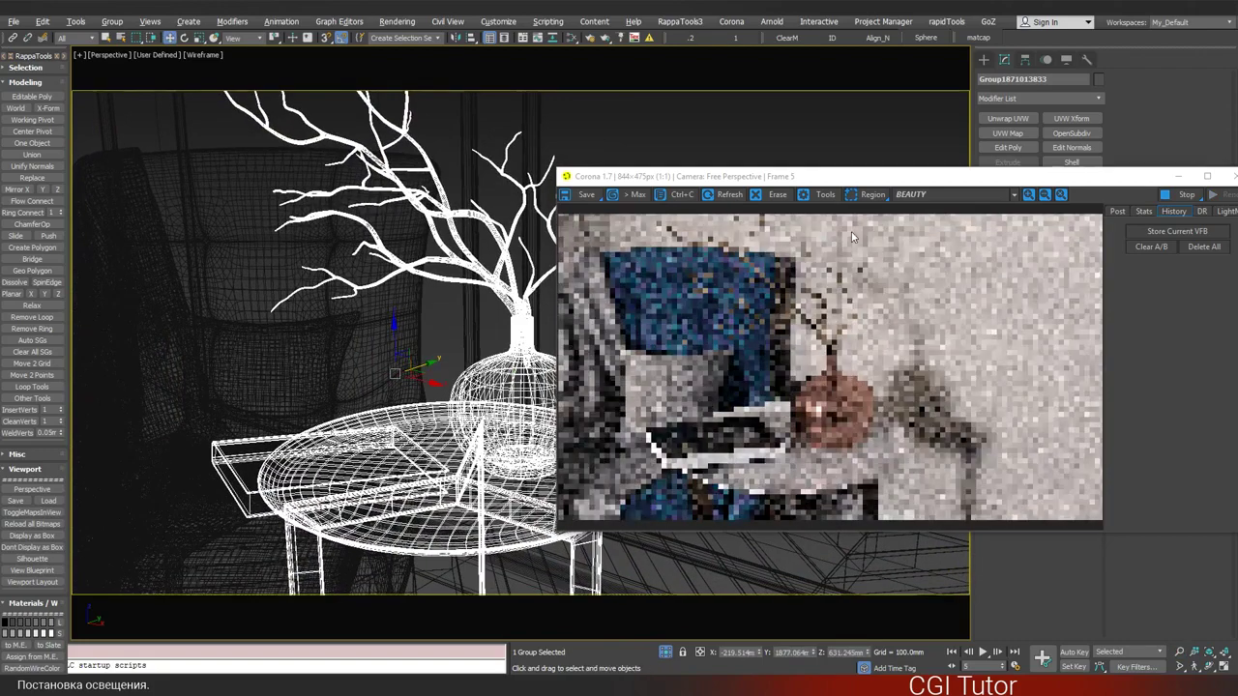
- Reposition the render window to the right, then select and deselect the armchair
left_click_drag(830, 183, 475, 162)
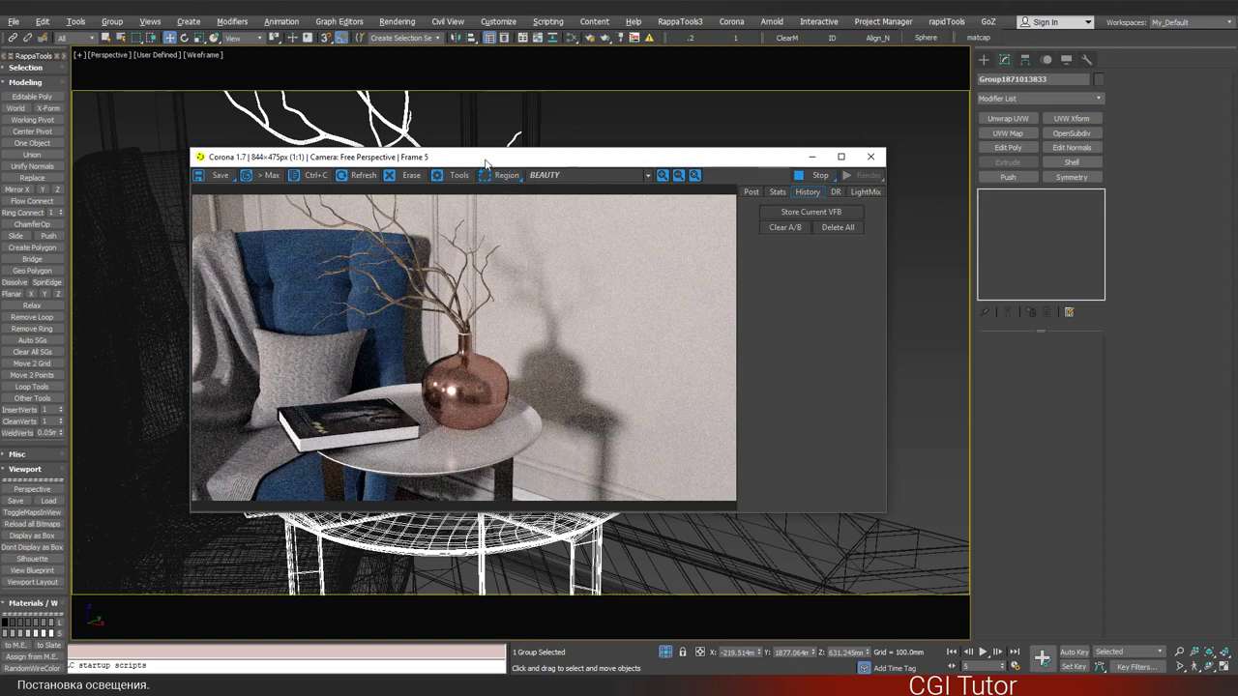
left_click_drag(485, 163, 495, 172)
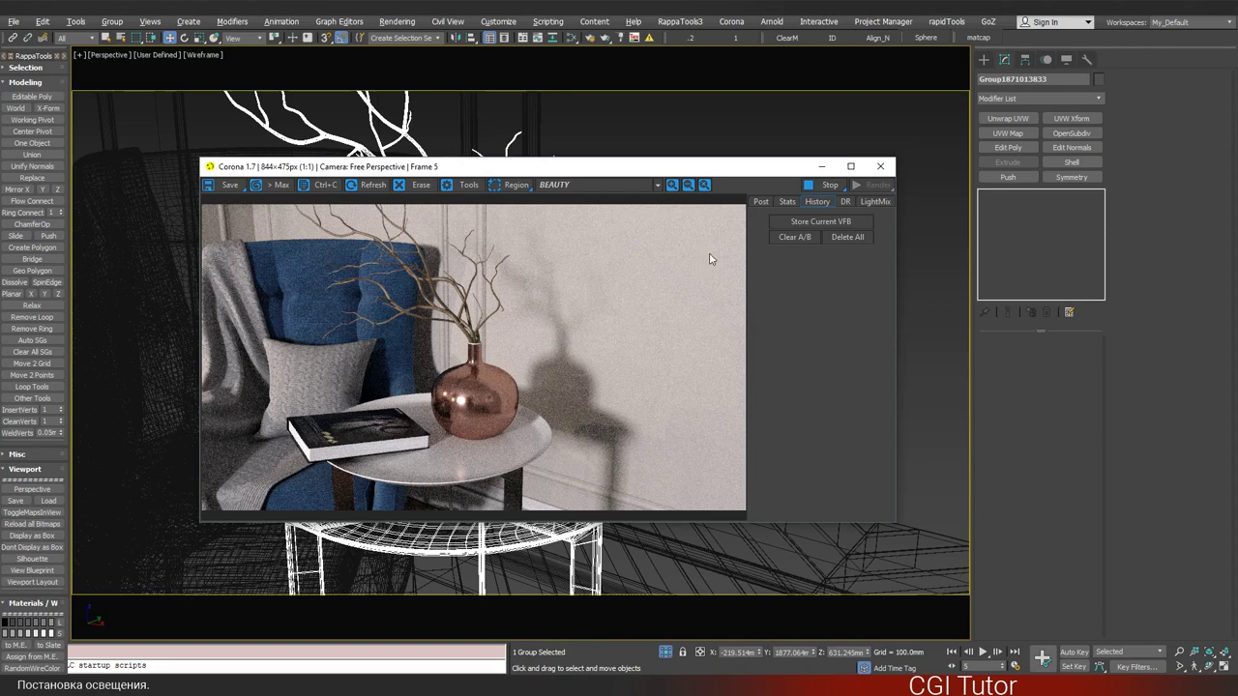
left_click_drag(473, 169, 506, 198)
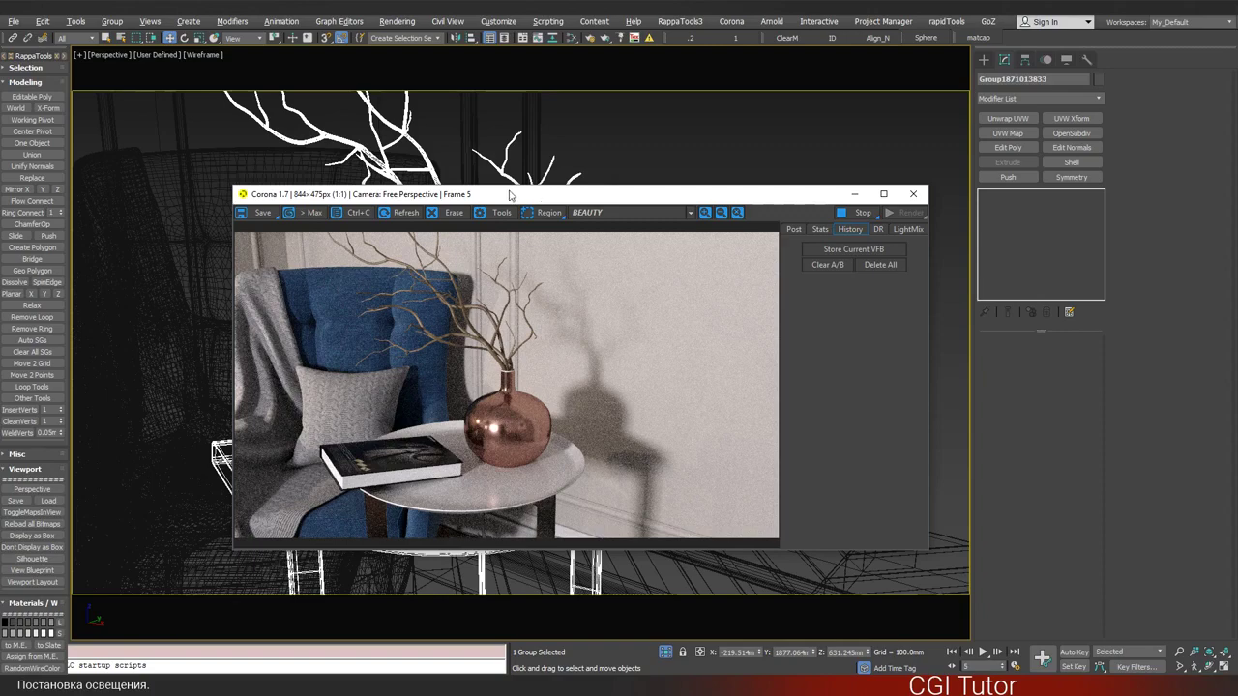
left_click_drag(494, 200, 686, 229)
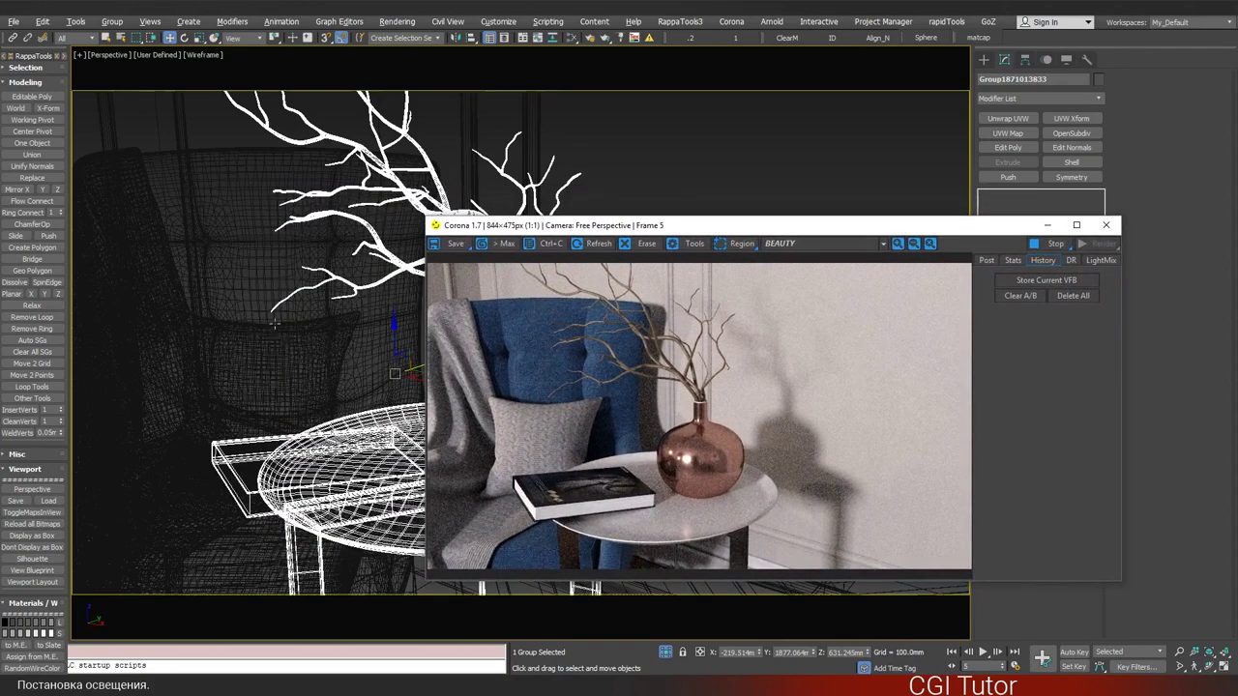
left_click(262, 329)
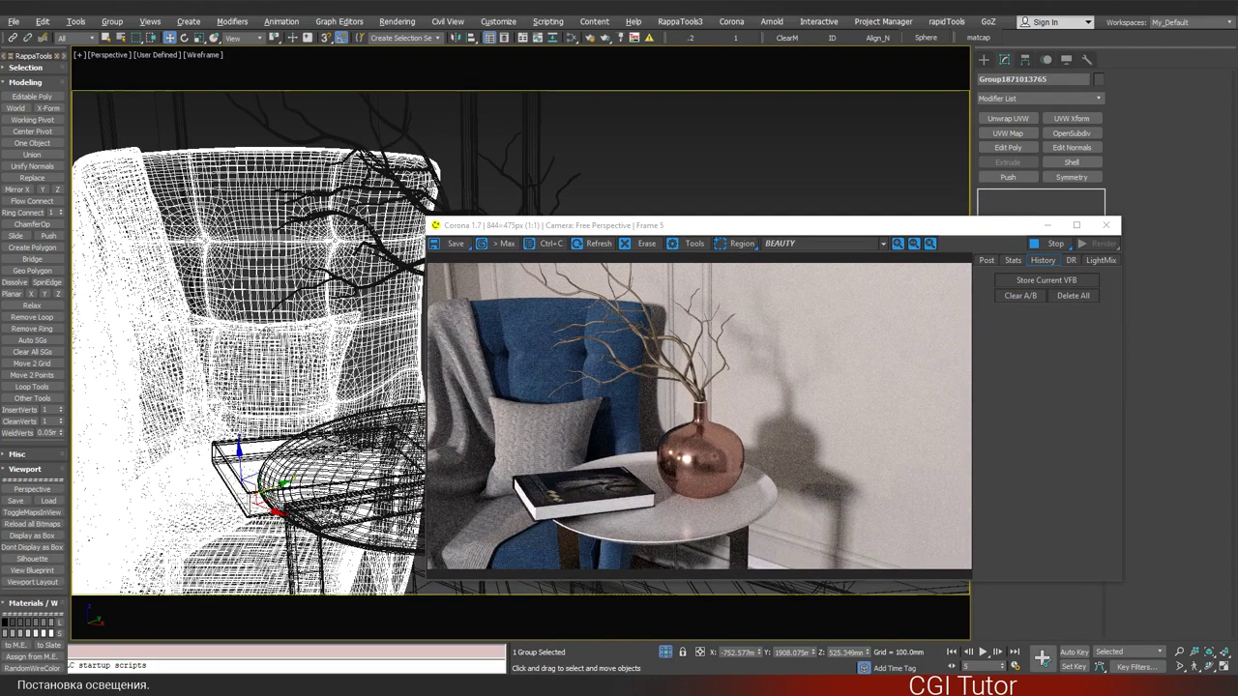
left_click(266, 332)
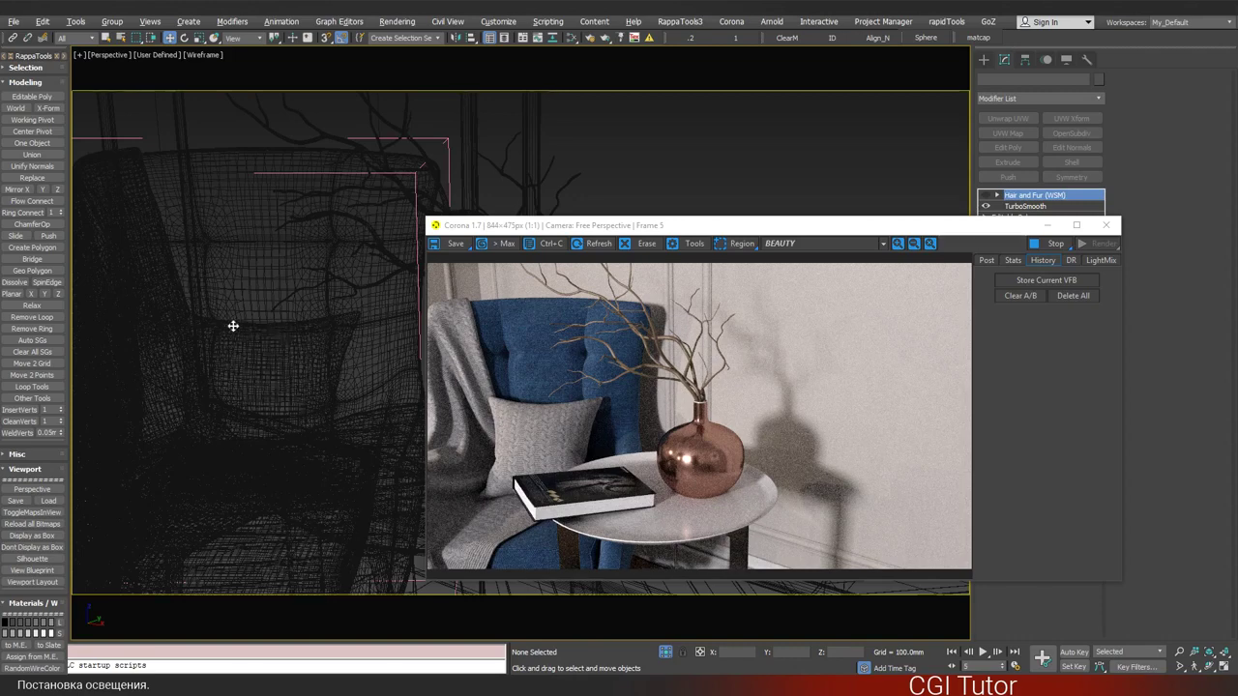
- Frame a close-up of the fur-covered grey pillow on the blue armchair
left_click(244, 336)
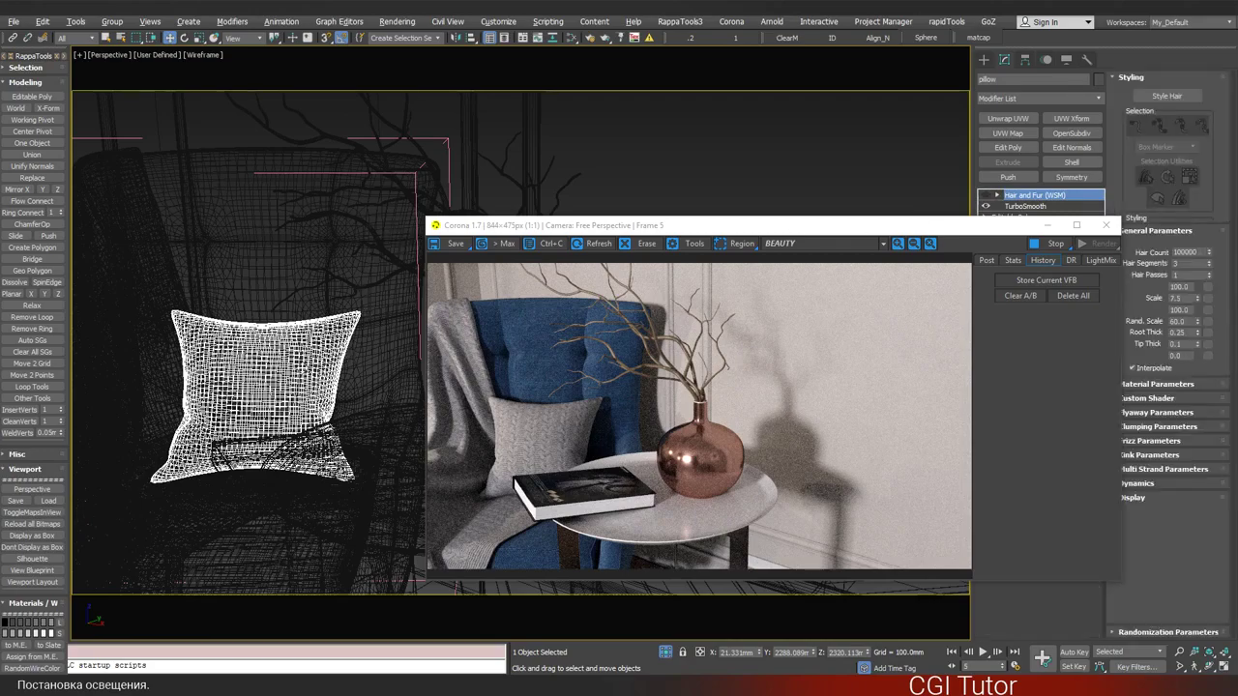
key("z")
scroll(345, 232, "up", 2)
scroll(345, 233, "up", 2)
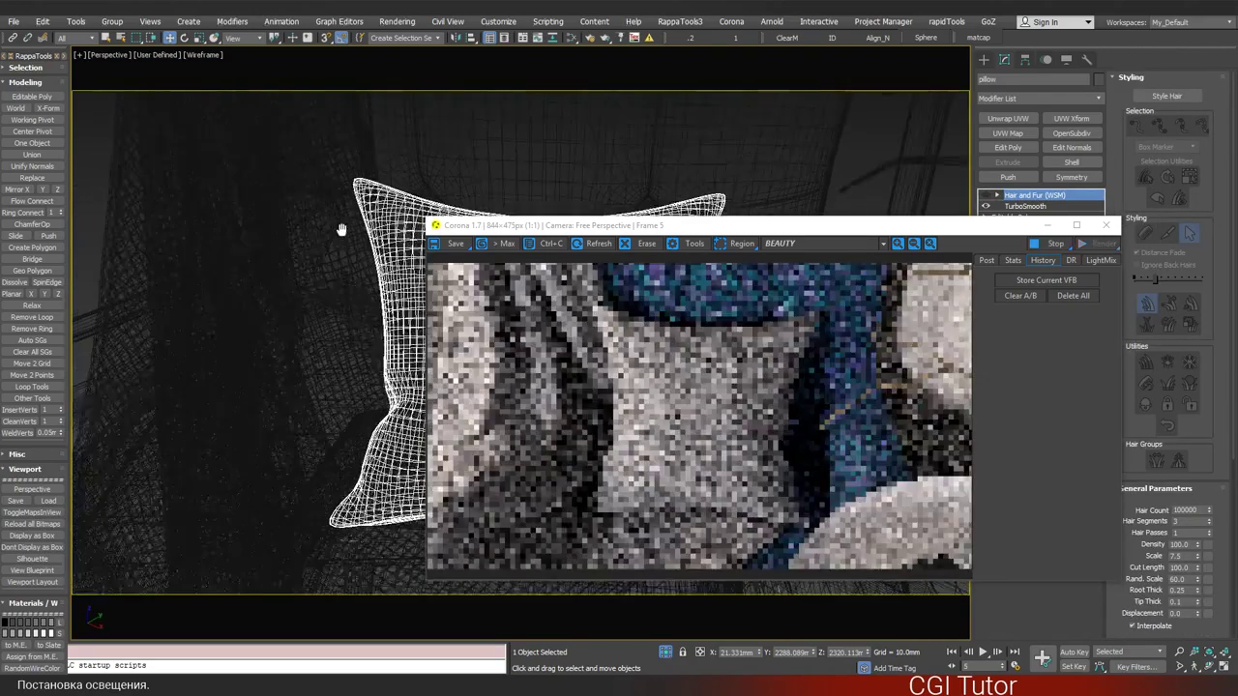
scroll(378, 285, "up", 3)
scroll(350, 298, "up", 2)
mouse_move(350, 298)
middle_mouse_down()
mouse_move(296, 293)
mouse_move(303, 309)
middle_mouse_up()
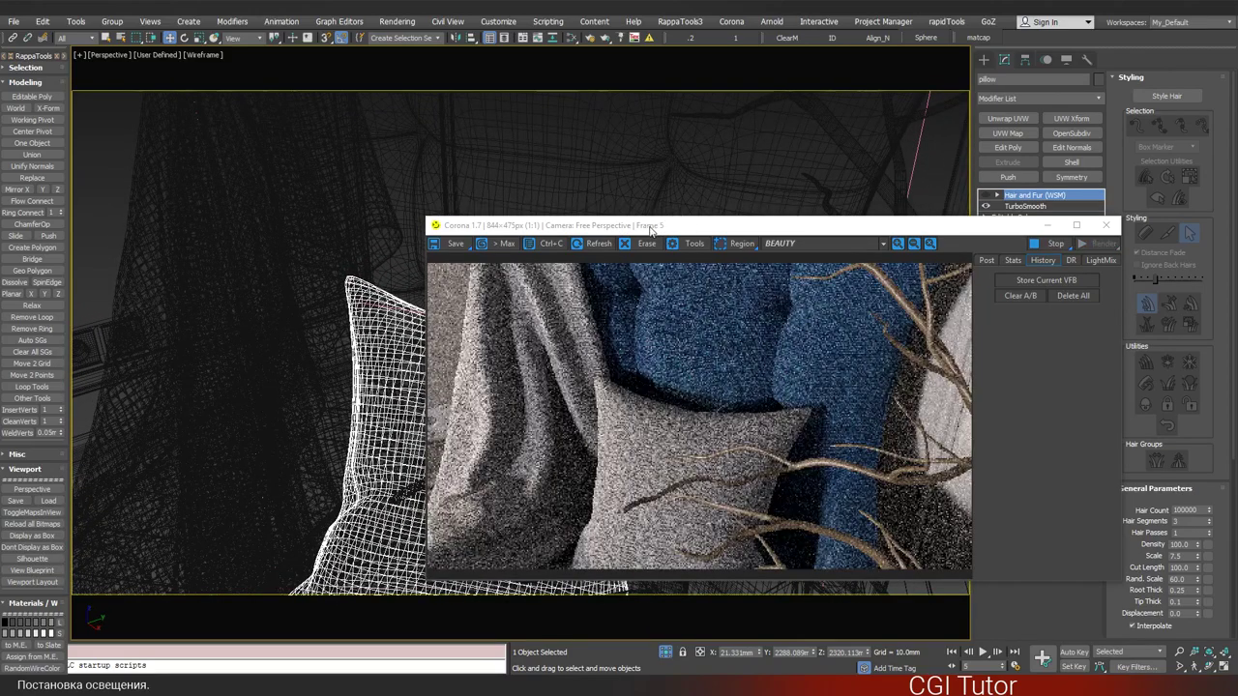
left_click_drag(646, 232, 577, 152)
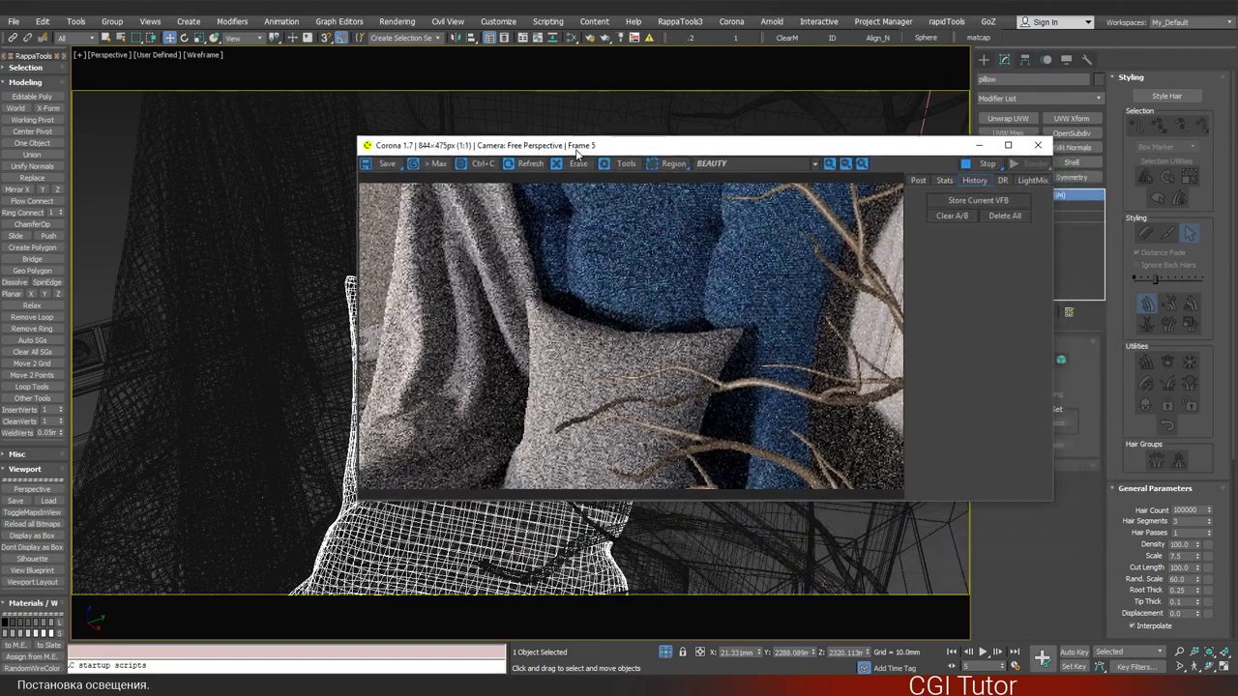
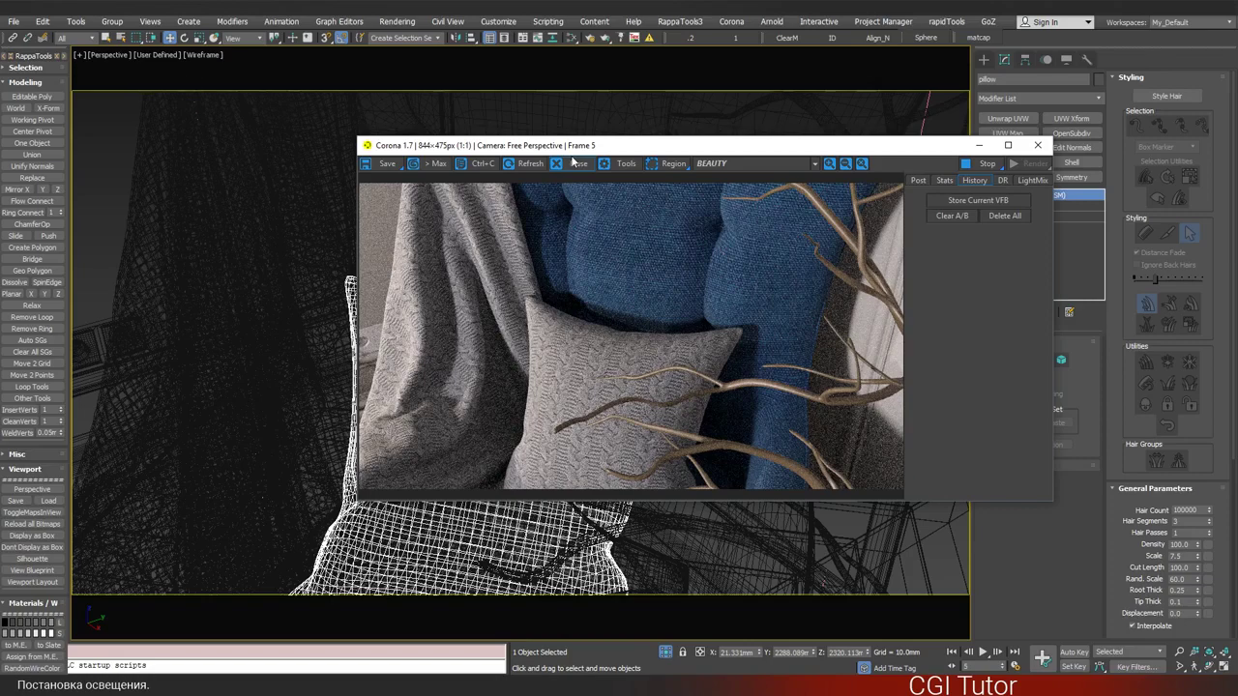
- Store the 7-pass knitted-pillow render as a snapshot in the Corona VFB history
left_click_drag(636, 152, 504, 145)
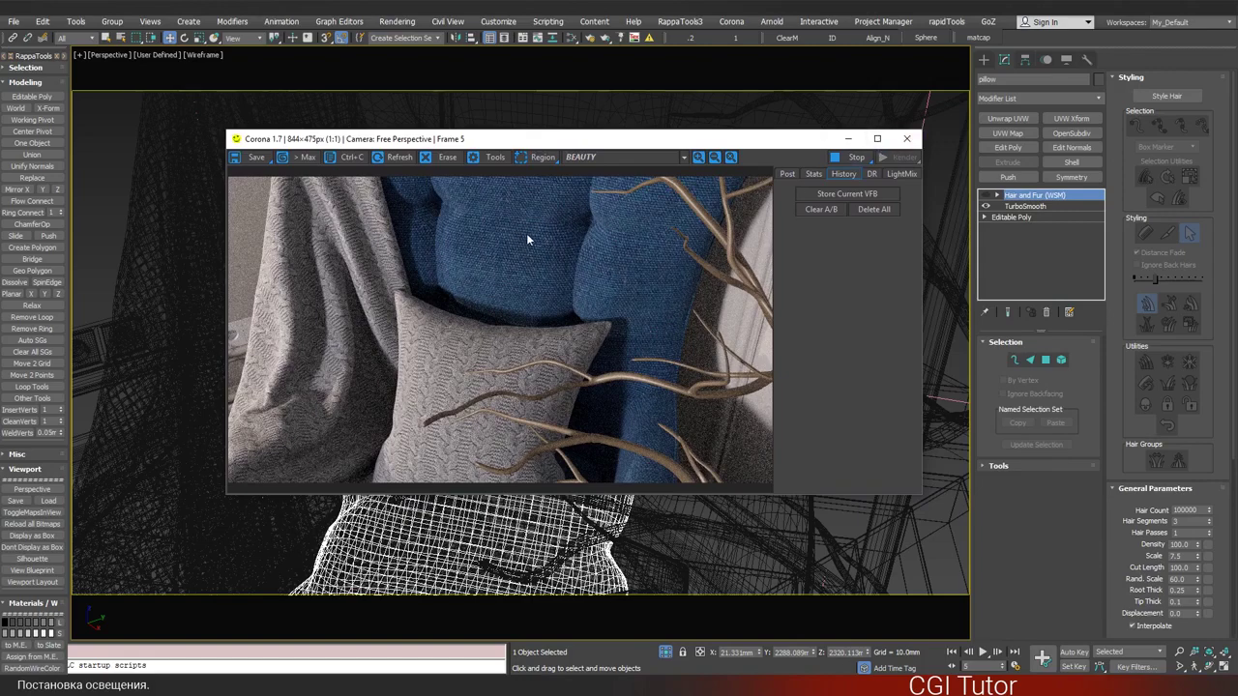
left_click(859, 198)
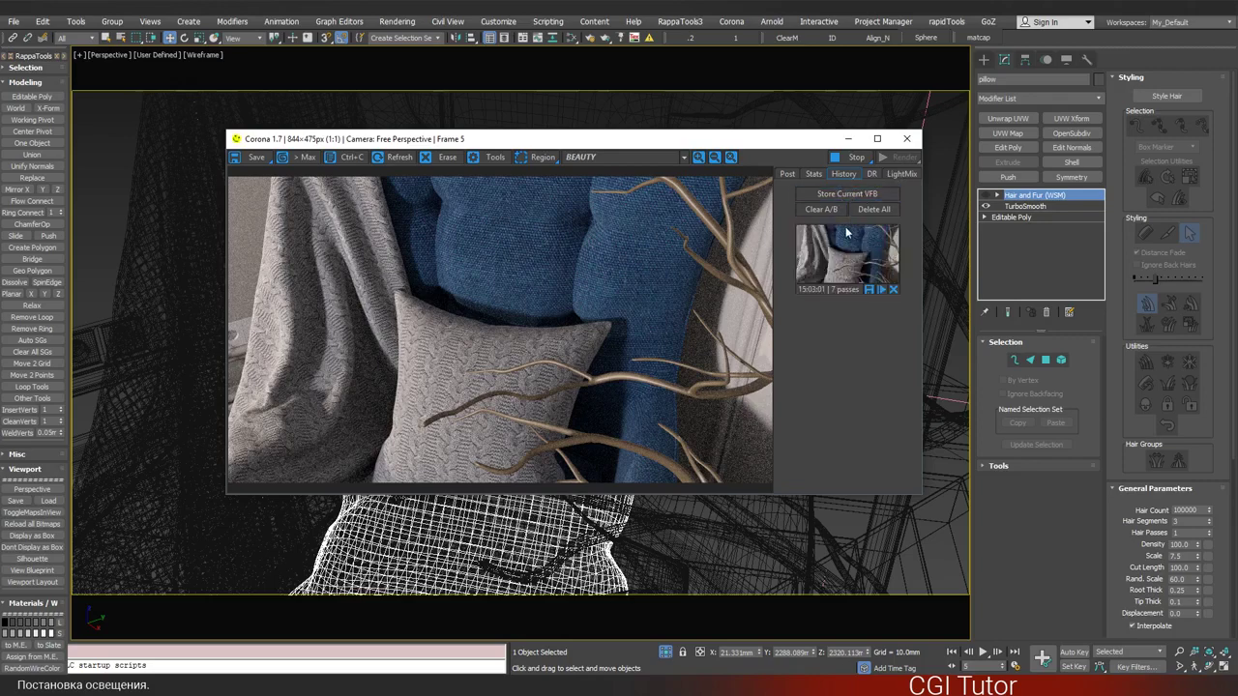
left_click_drag(581, 145, 616, 213)
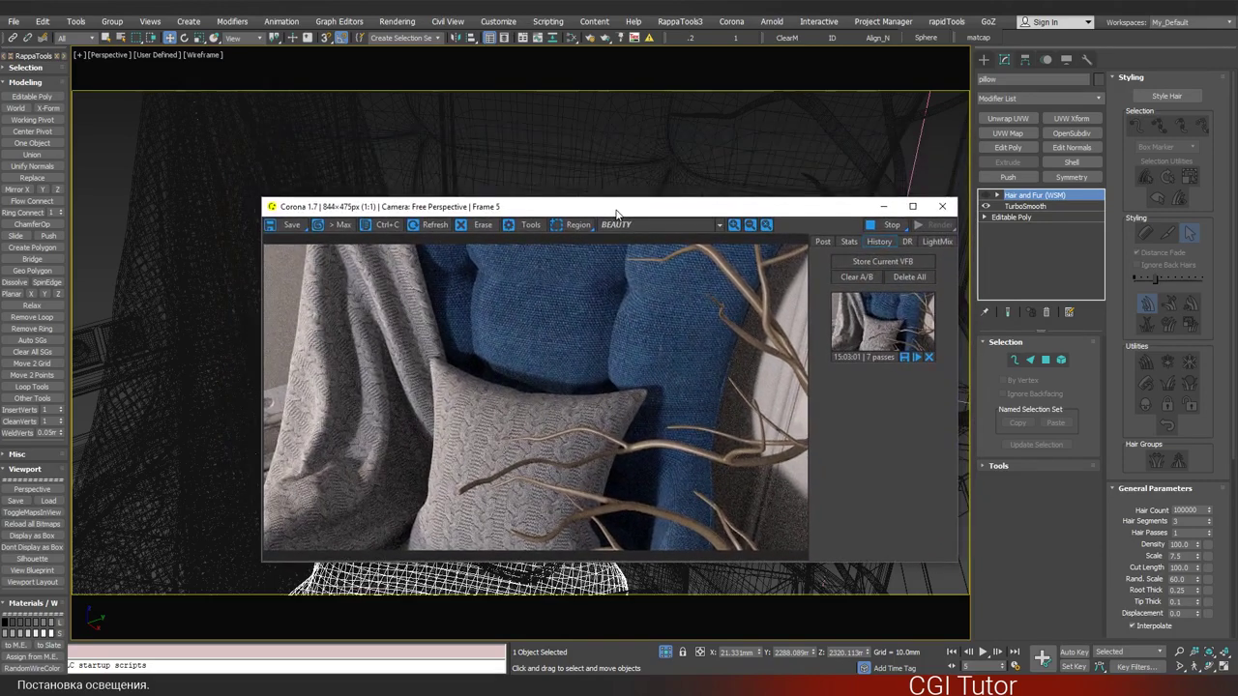
left_click(189, 22)
left_click(190, 26)
mouse_move(199, 243)
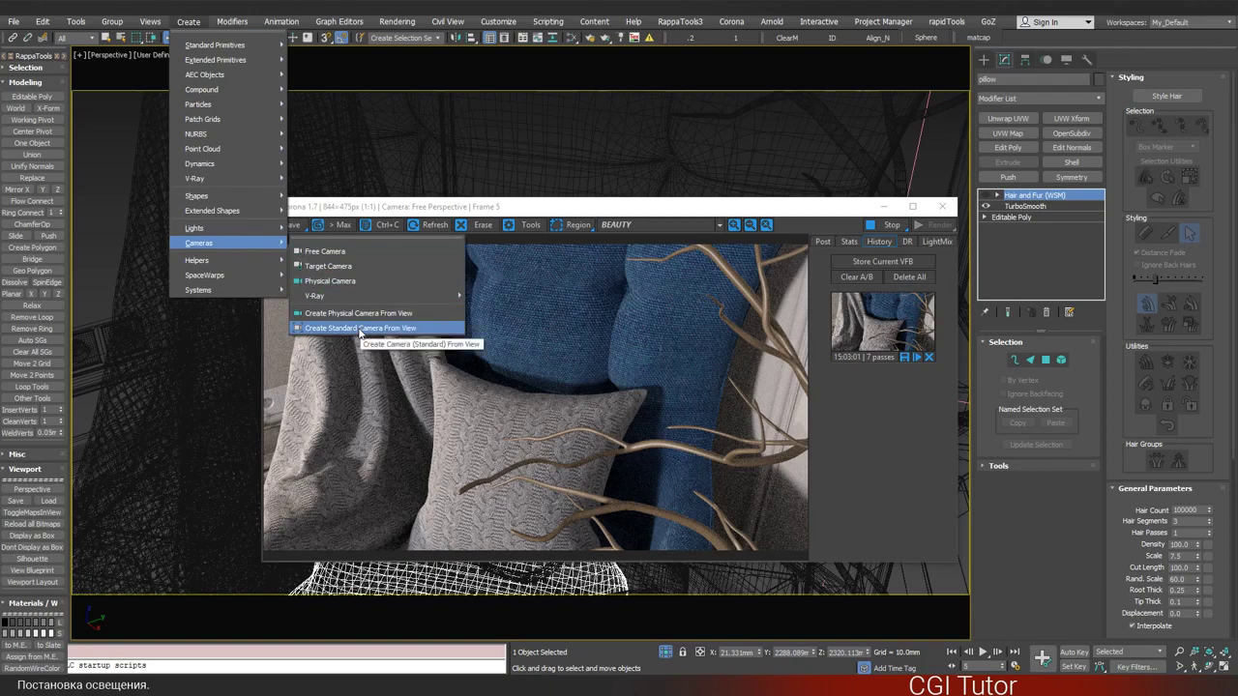
- Create Camera001 from the current pillow view, return to Perspective and close the VFB
left_click(357, 327)
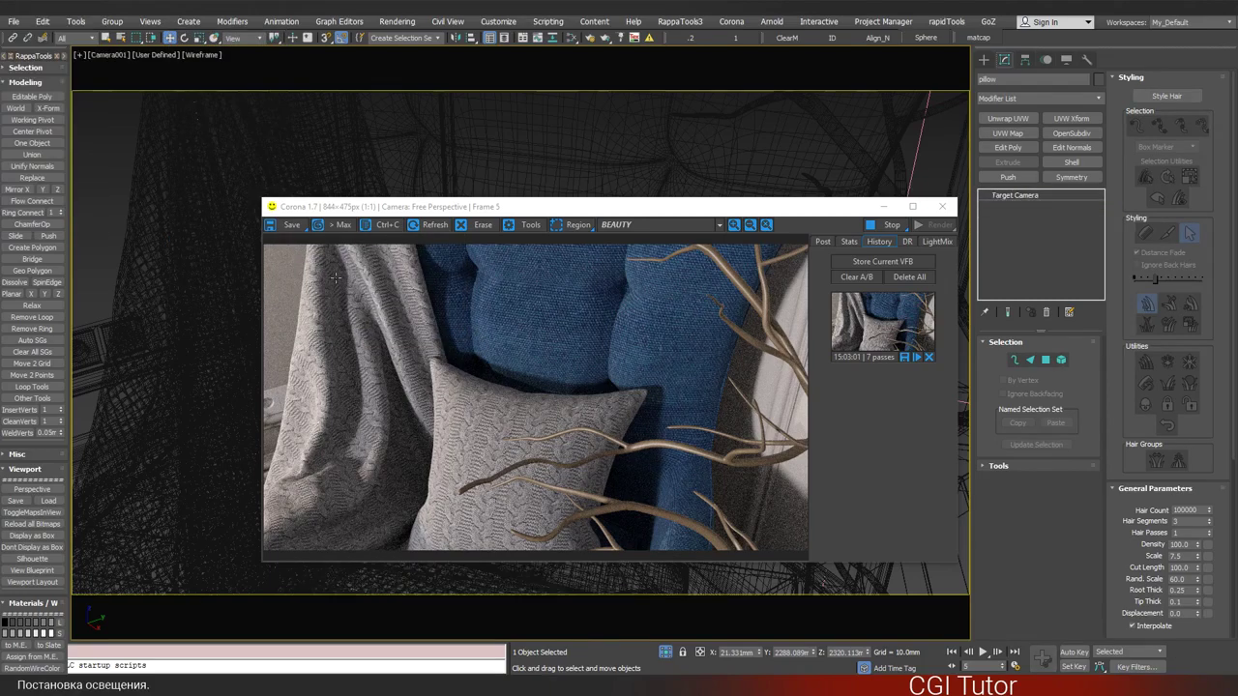
left_click(118, 162)
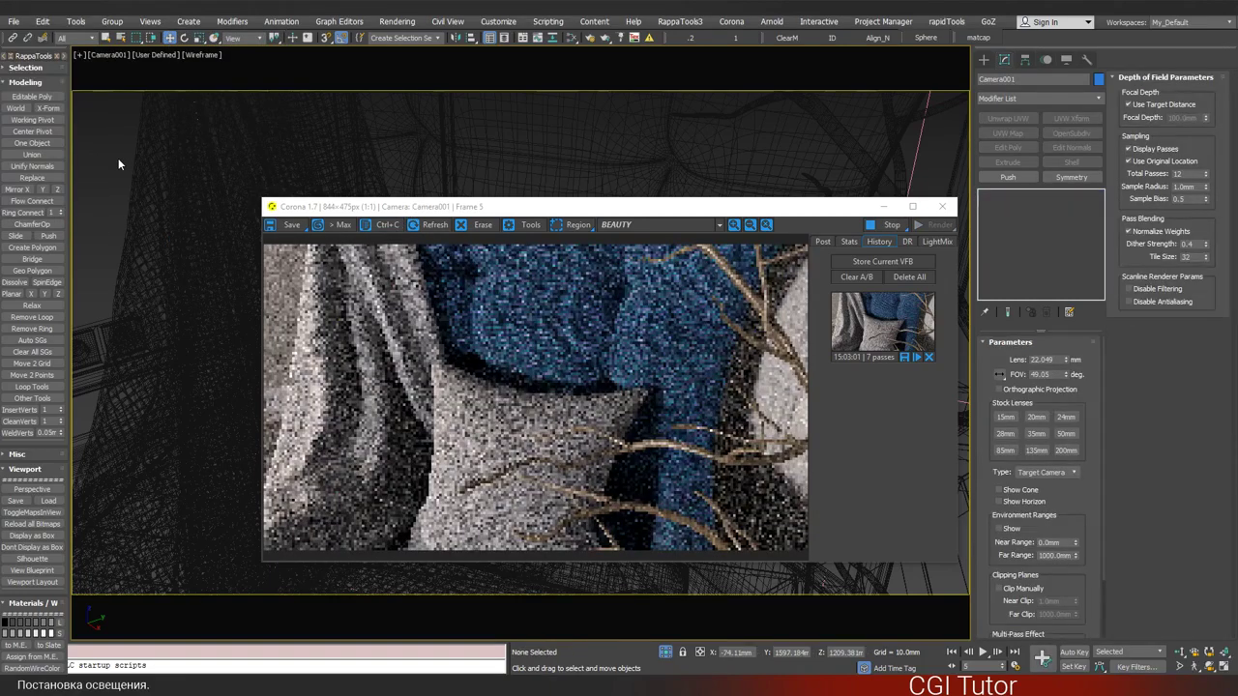
key("p")
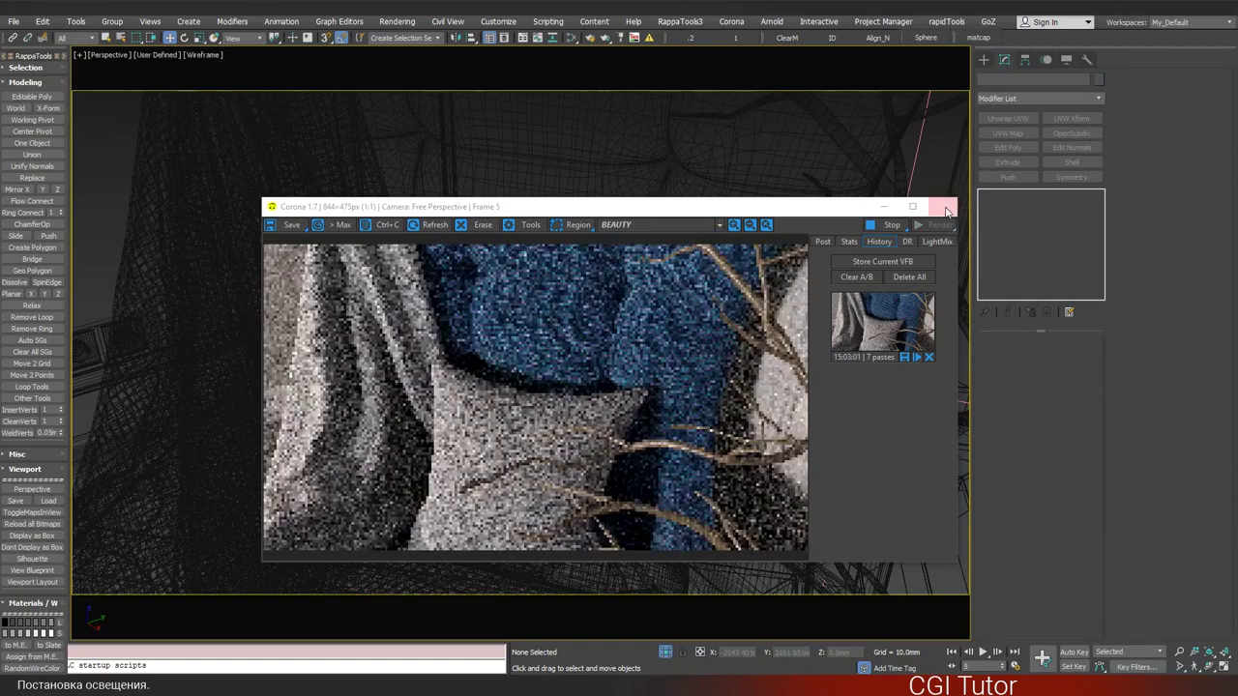
left_click(943, 206)
- Zoom out and orbit to look down on the room
scroll(584, 255, "down", 3)
scroll(585, 254, "down", 3)
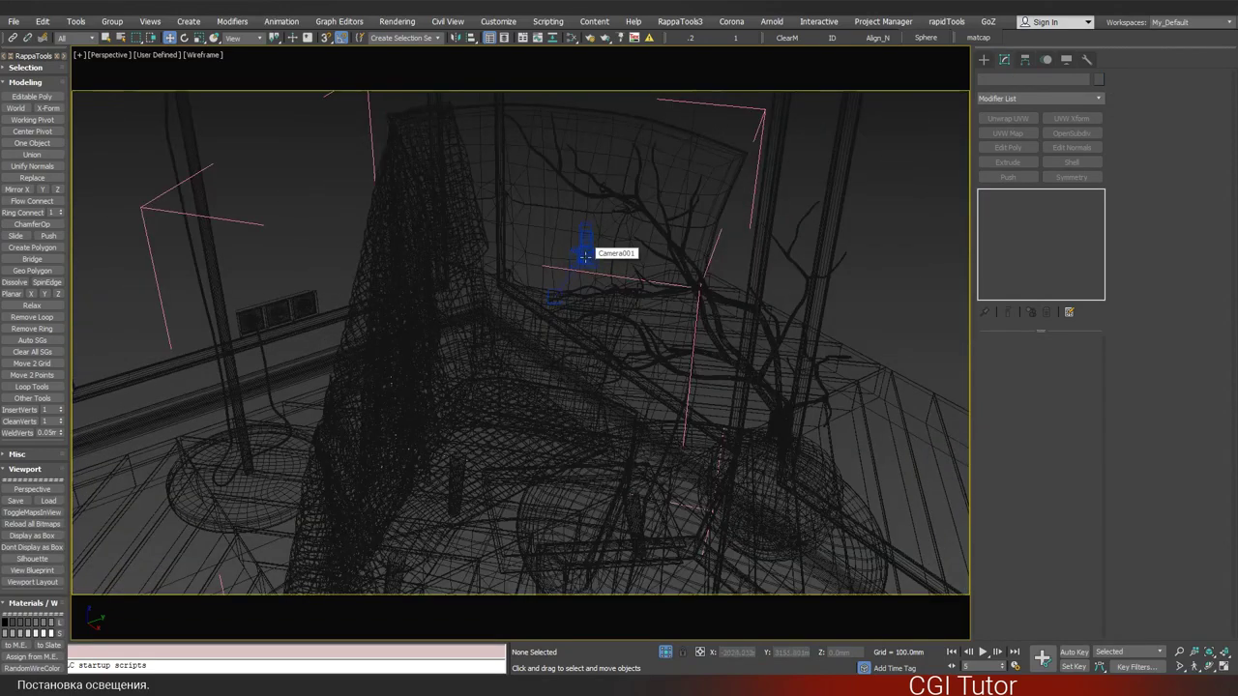
scroll(586, 253, "down", 4)
scroll(591, 251, "down", 3)
middle_click_drag(592, 250, 386, 405, "alt")
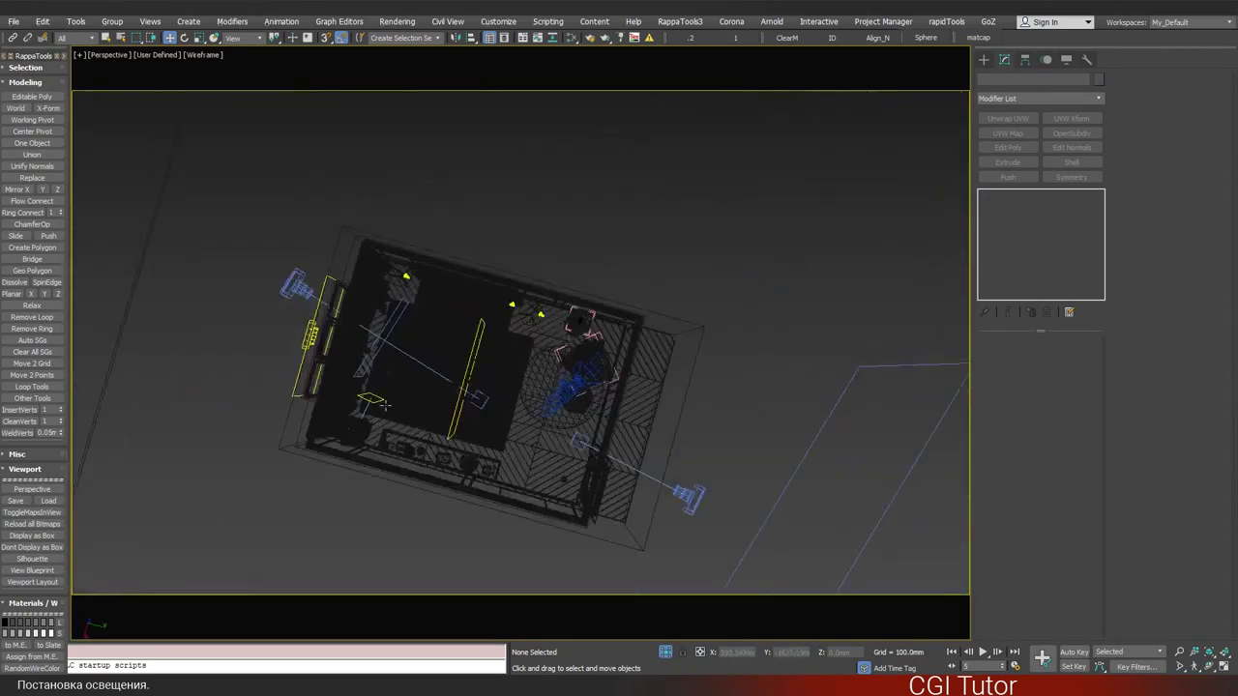
scroll(343, 387, "up", 5)
- Clone the small Corona light as CoronaLight002 and lower its target onto the armchair
left_click(344, 385)
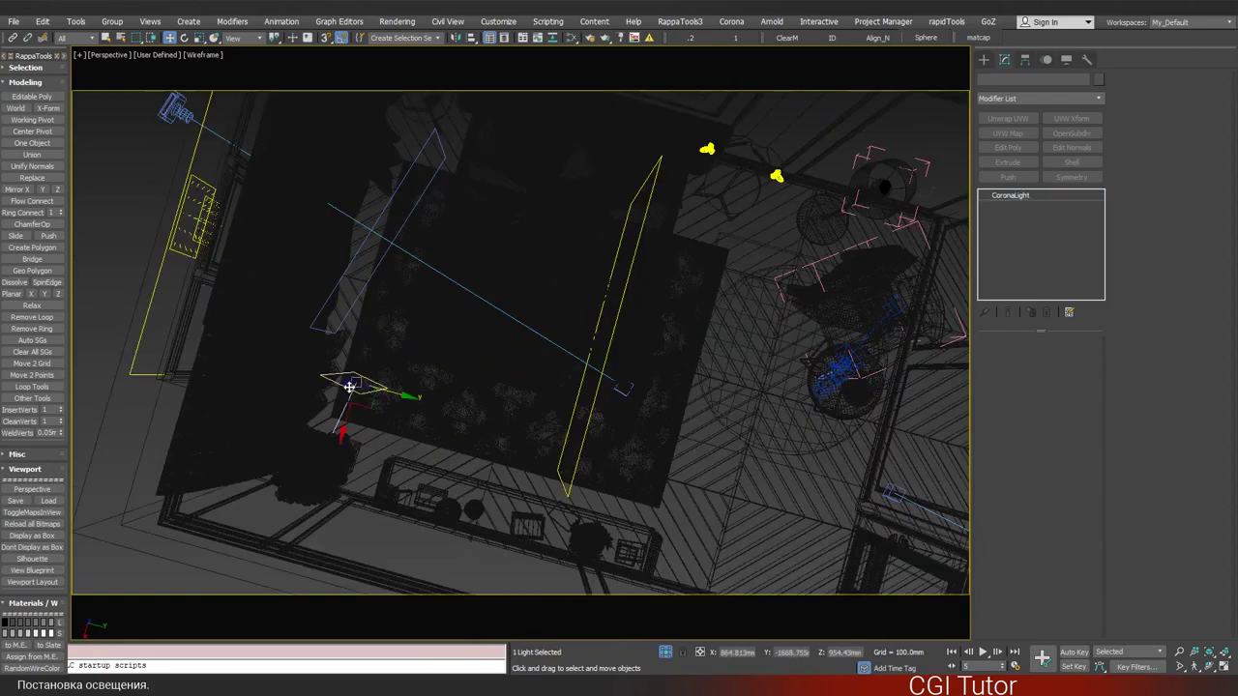
left_click_drag(774, 392, 769, 387, "shift")
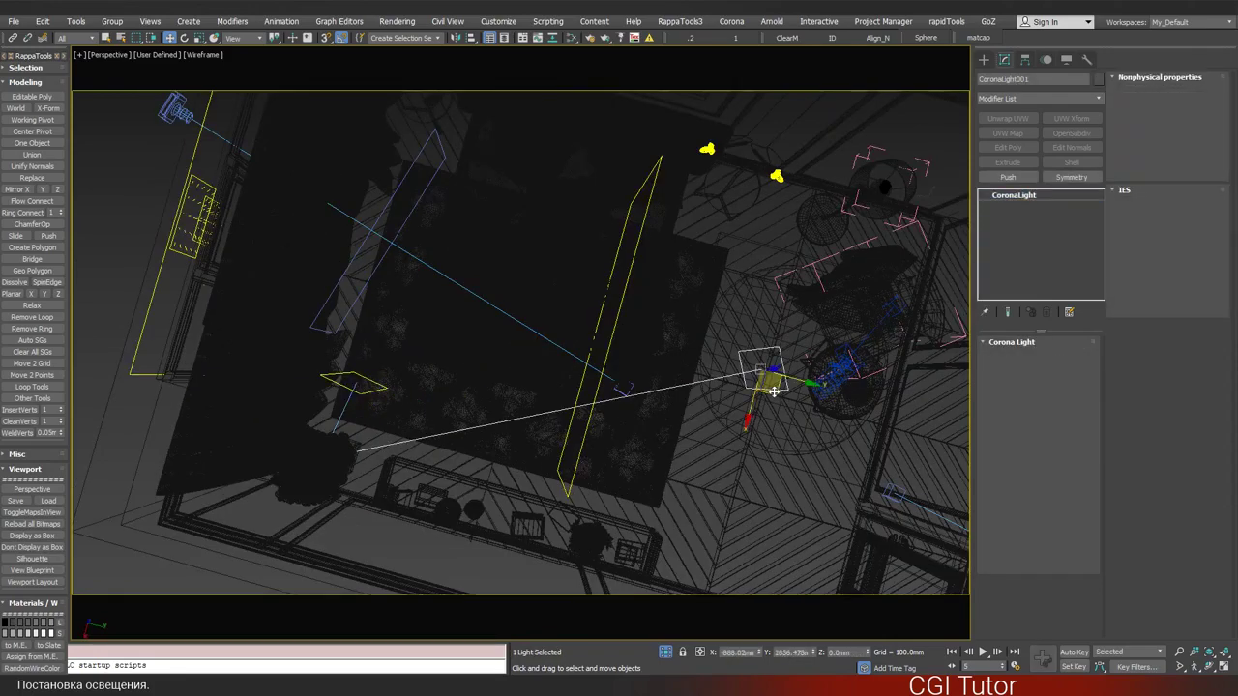
left_click(624, 401)
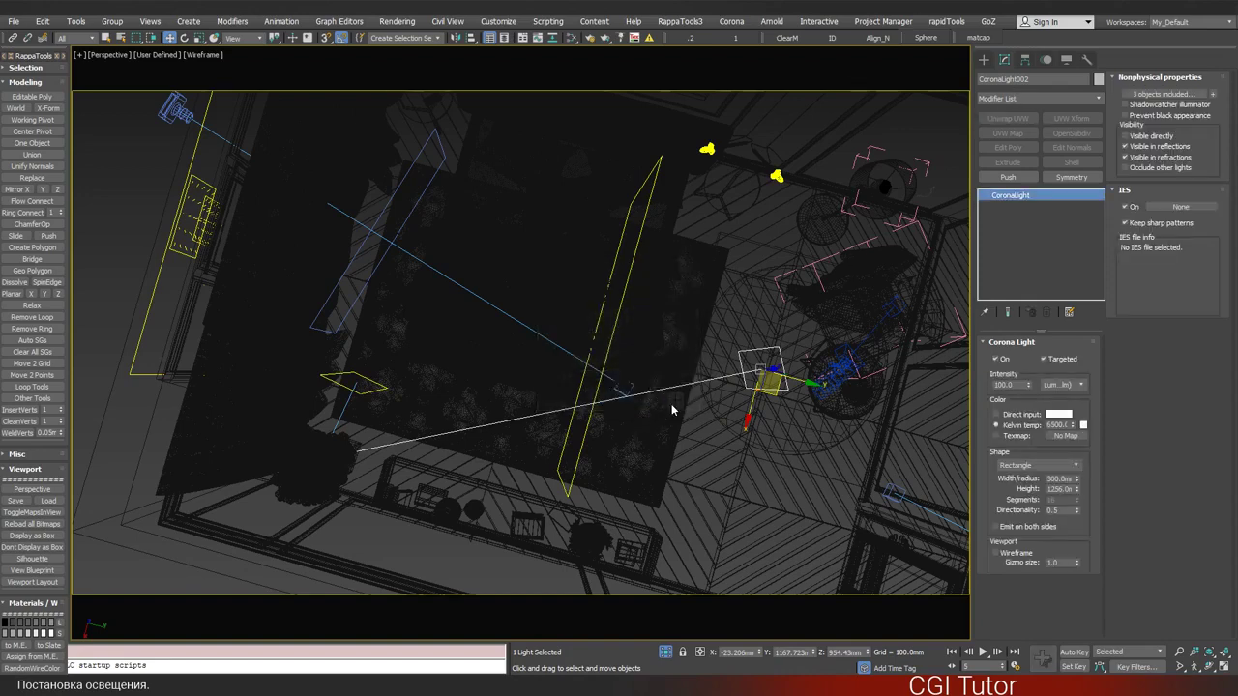
right_click(674, 404)
left_click(622, 387)
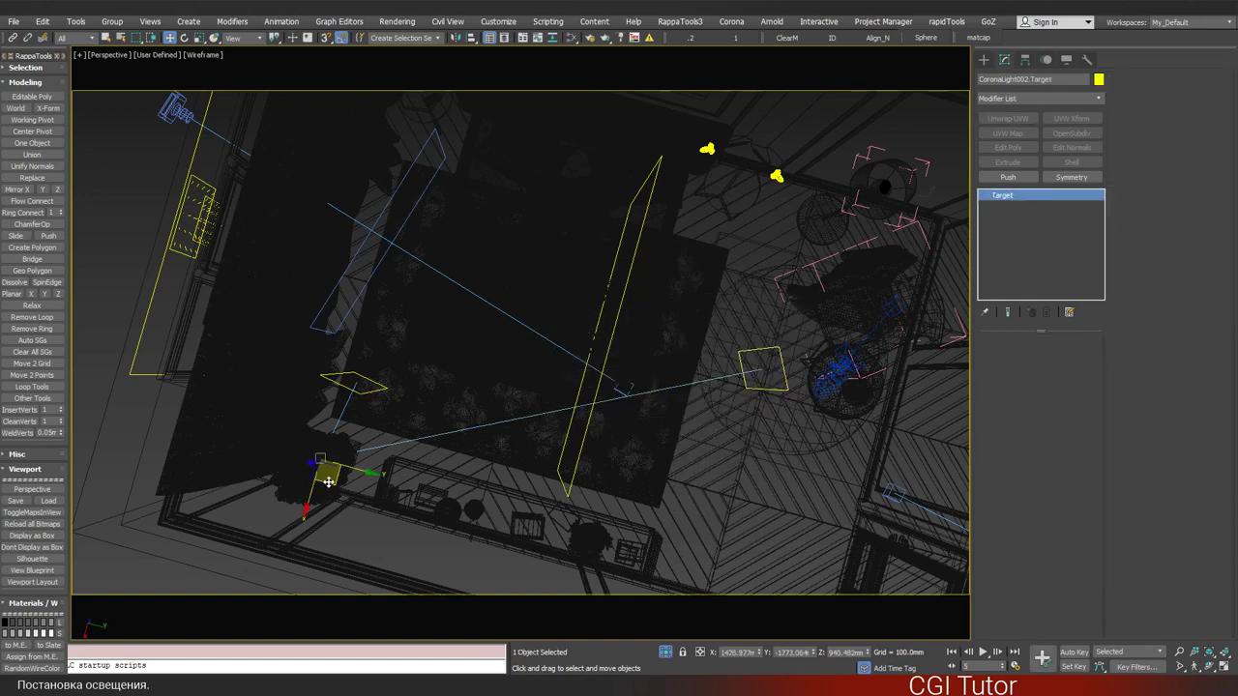
left_click_drag(327, 479, 884, 319)
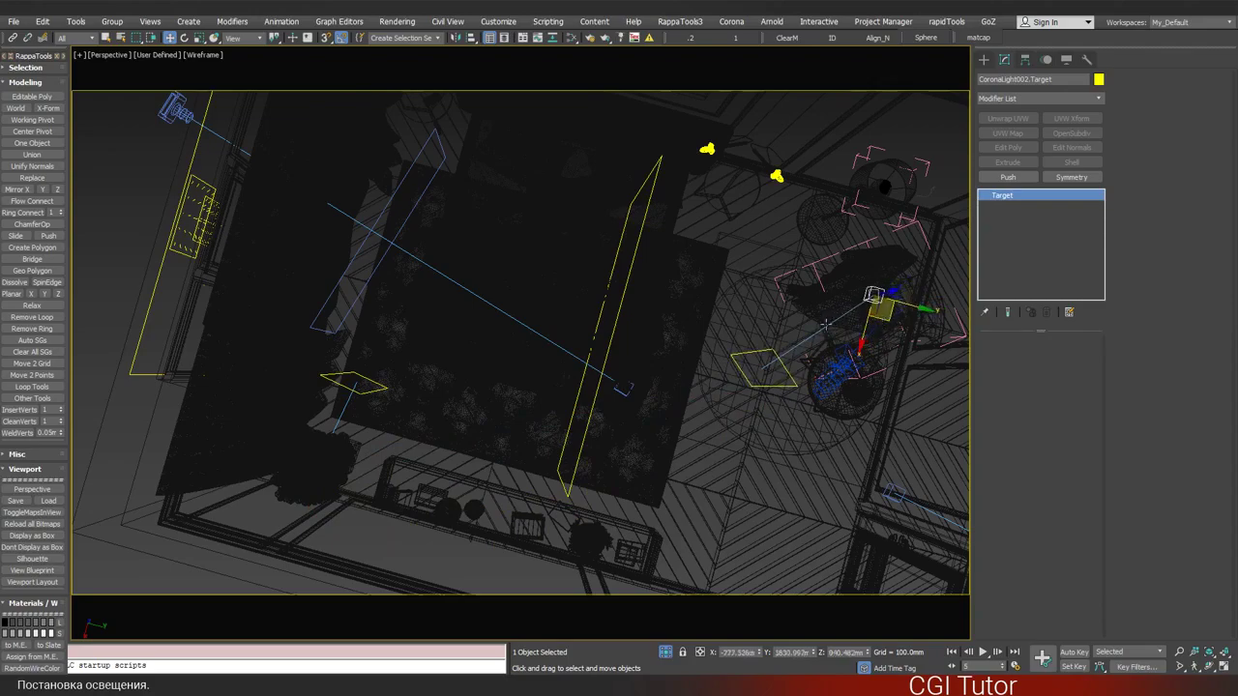
key("z")
mouse_move(573, 326)
middle_mouse_down("alt")
mouse_move(410, 394)
mouse_move(581, 281)
middle_mouse_up("alt")
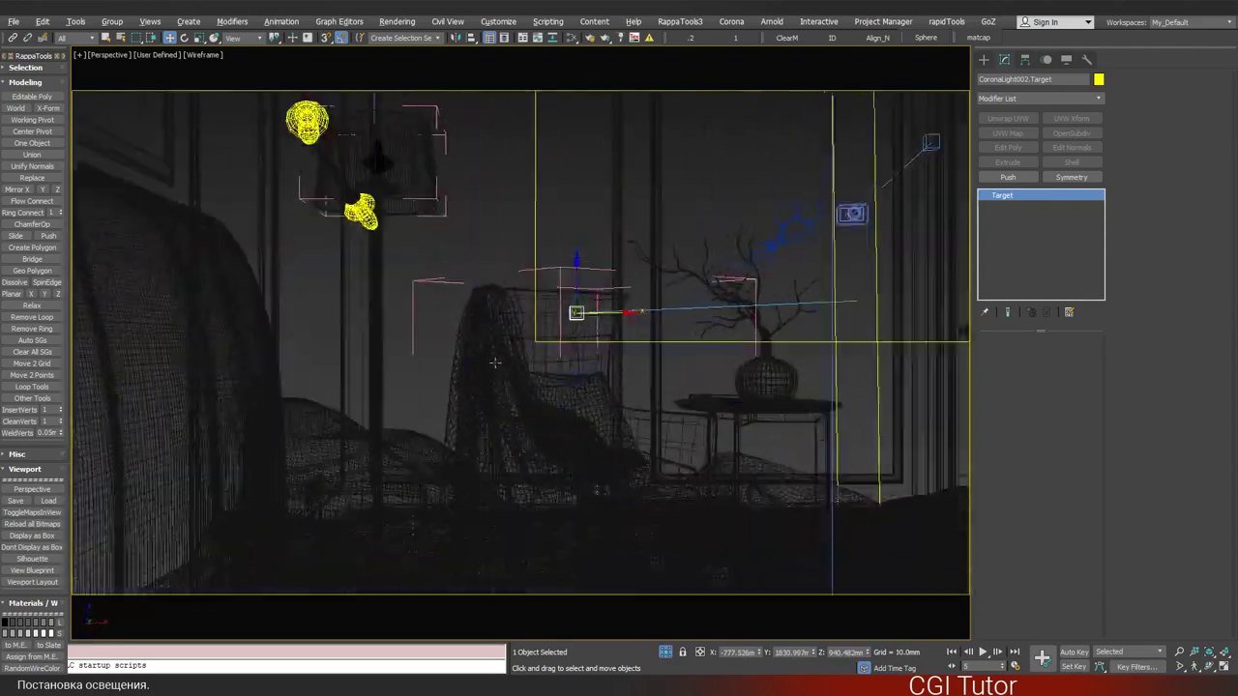
left_click_drag(580, 273, 569, 381)
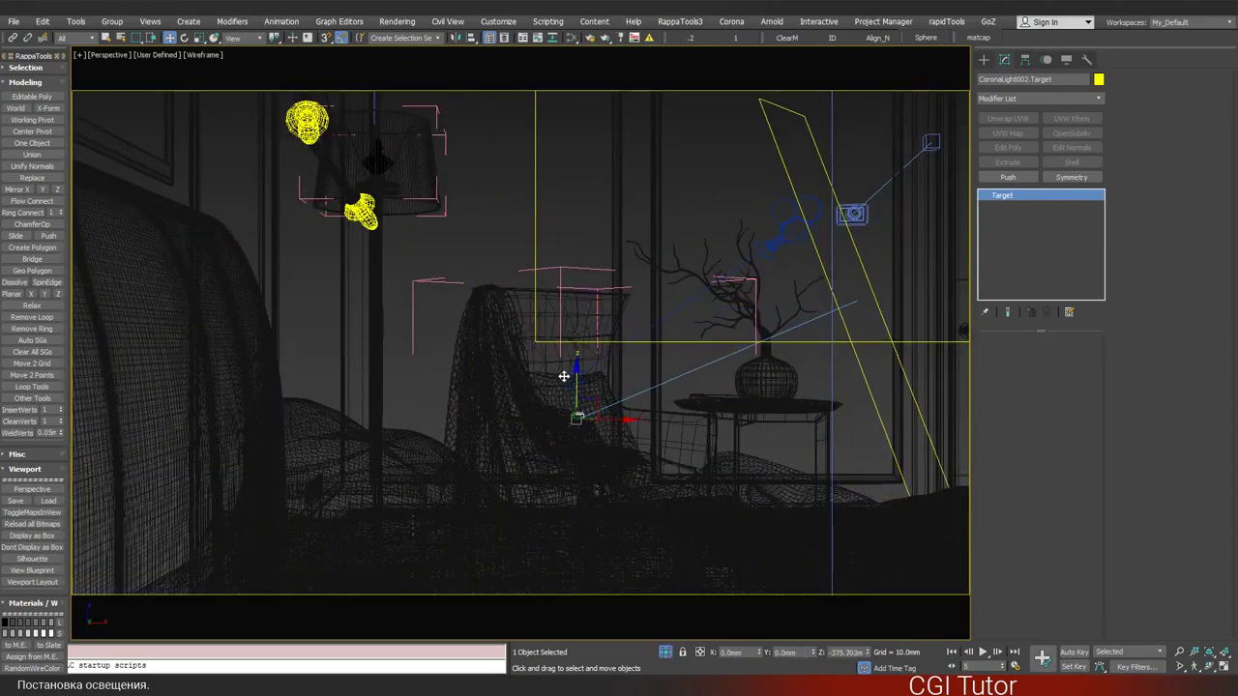
middle_click_drag(569, 381, 685, 333, "alt")
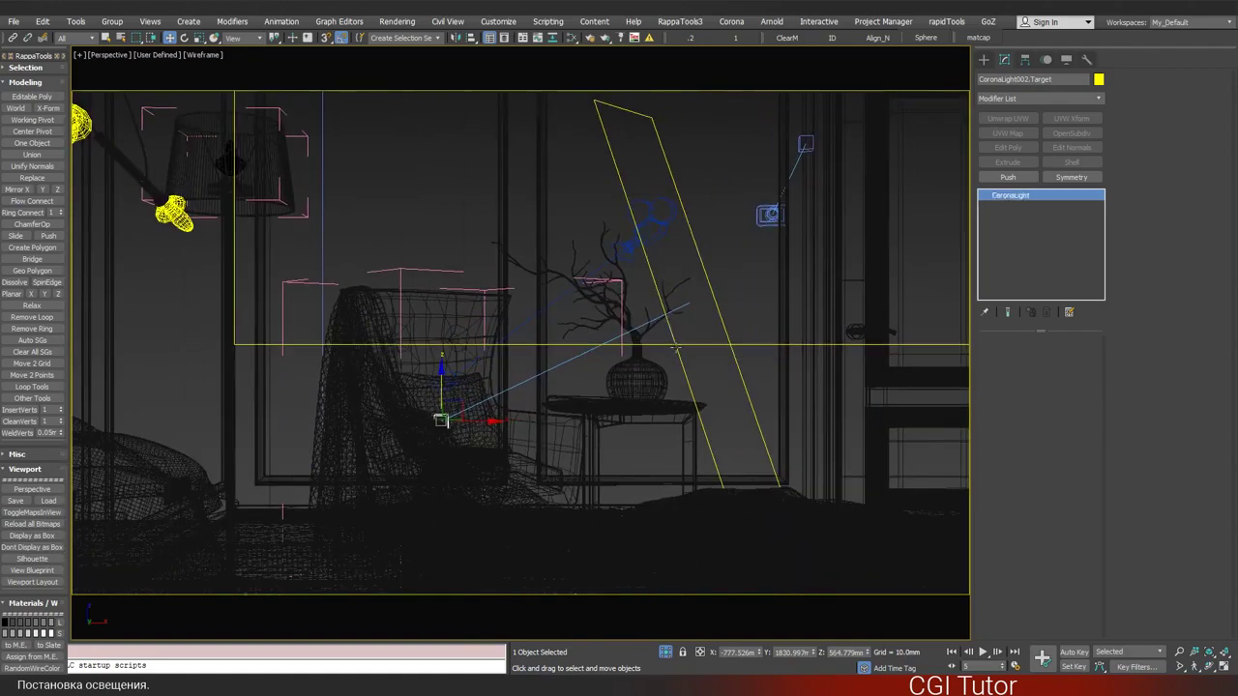
- Set CoronaLight002's height to 400 mm
left_click(668, 319)
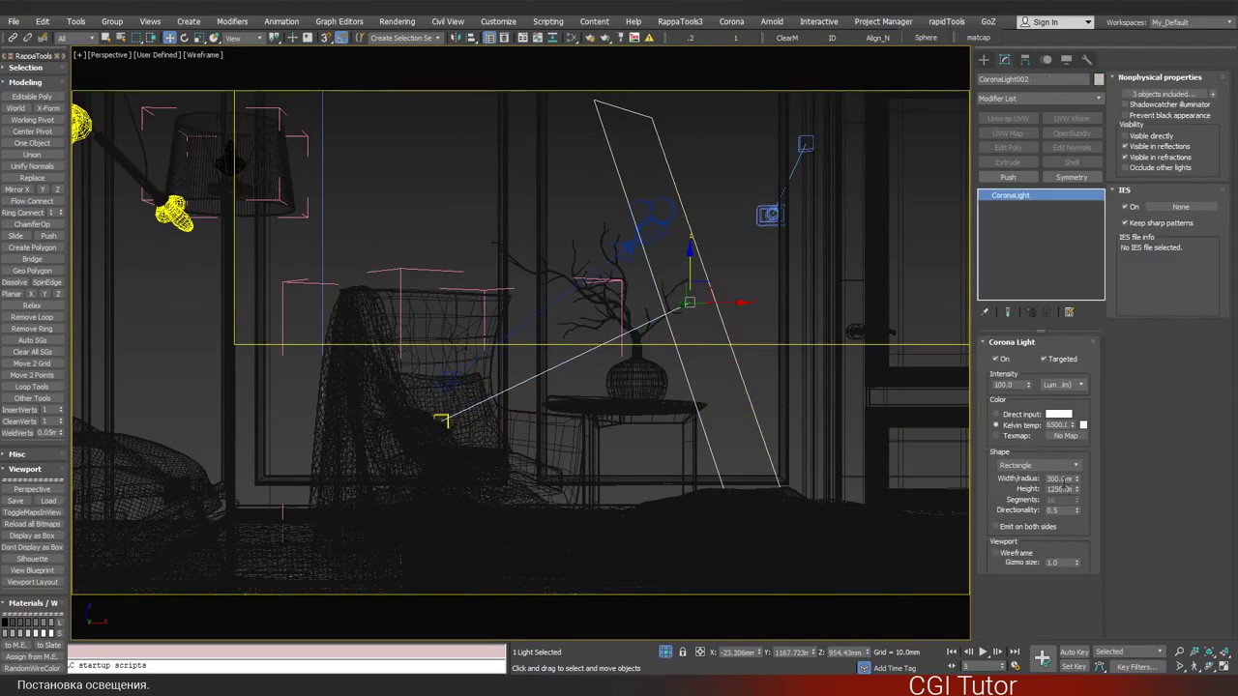
double_click(1061, 491)
type("56")
key("Return")
type("400")
key("Return")
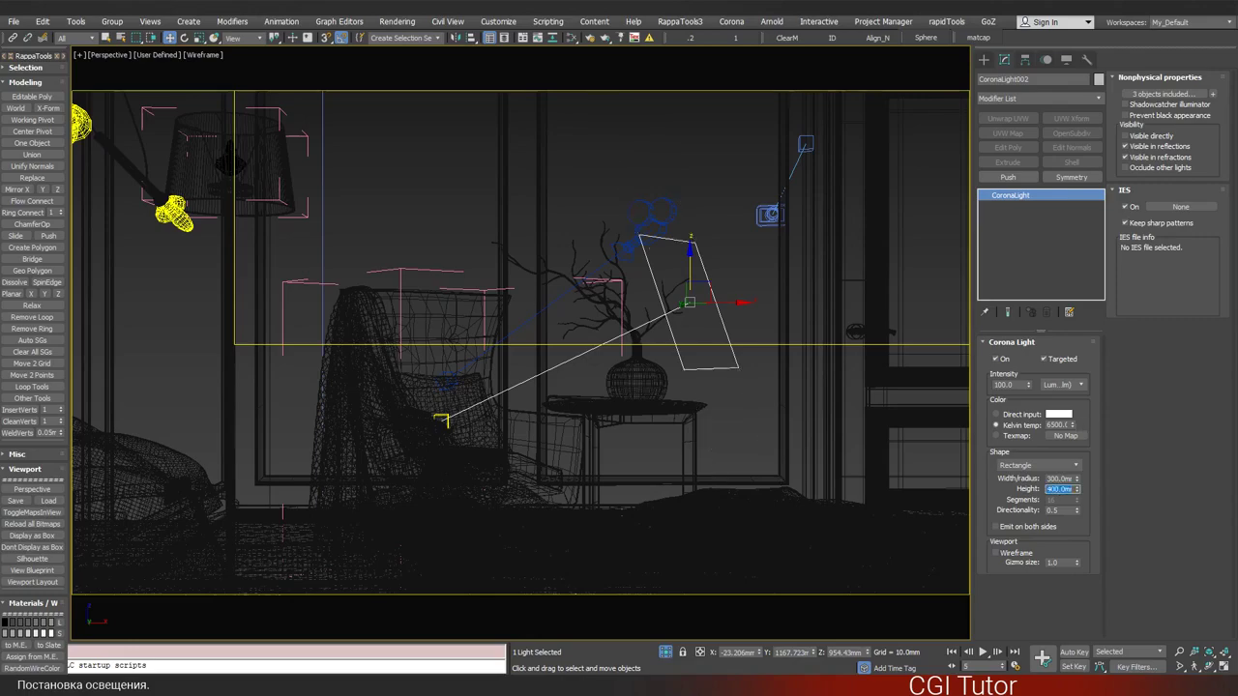
- Reposition CoronaLight002 up and right of its target, above the side table
middle_click_drag(841, 237, 823, 278, "alt")
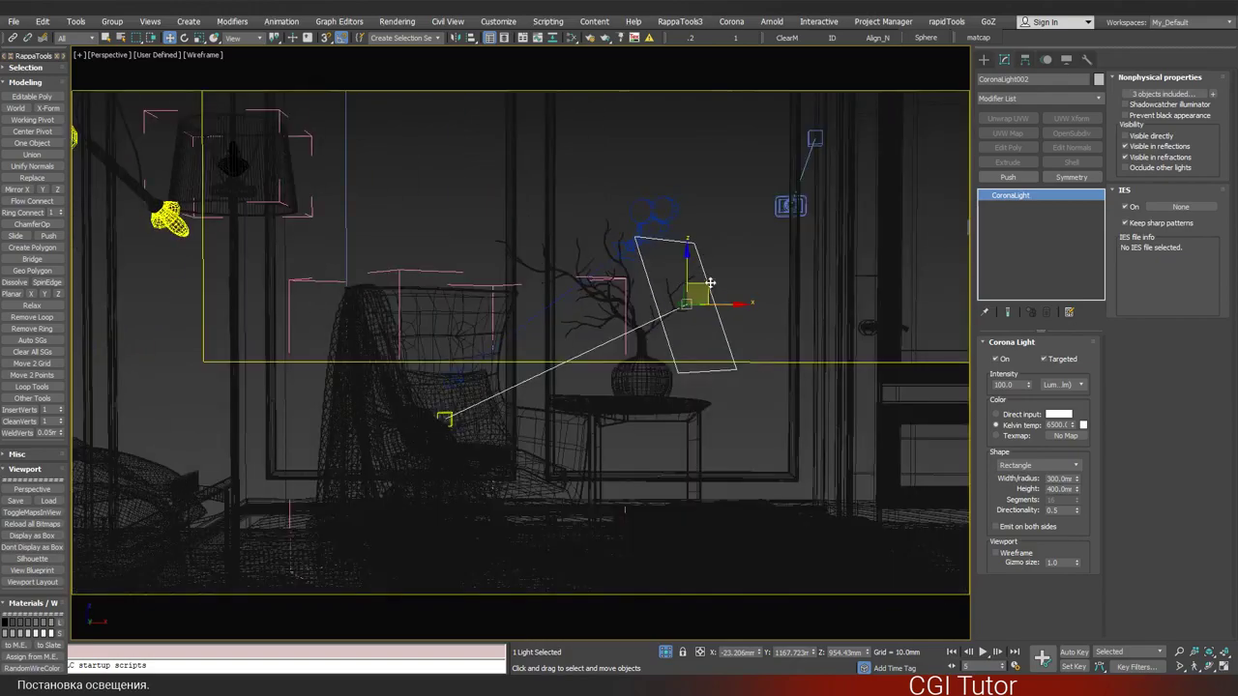
left_click_drag(703, 293, 749, 136)
middle_click_drag(749, 135, 643, 431, "alt")
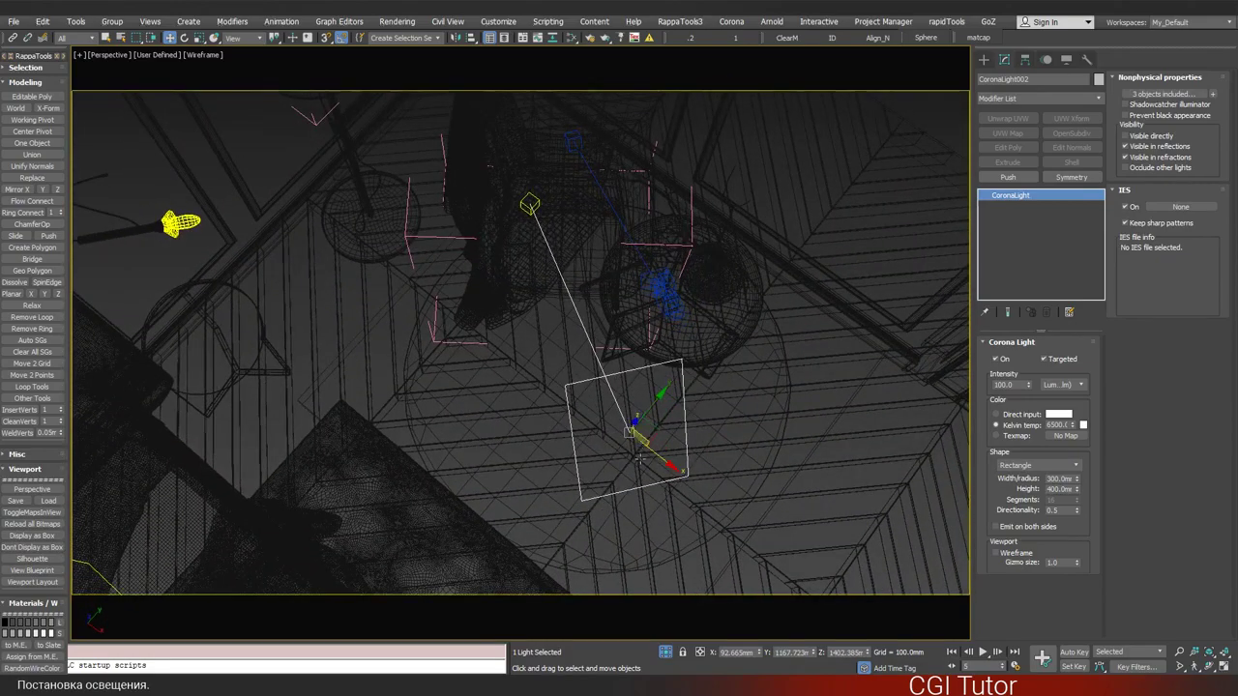
mouse_move(644, 430)
left_mouse_down()
mouse_move(784, 338)
mouse_move(759, 341)
left_mouse_up()
mouse_move(760, 341)
middle_mouse_down("alt")
mouse_move(685, 346)
mouse_move(755, 191)
mouse_move(712, 338)
mouse_move(948, 225)
middle_mouse_up("alt")
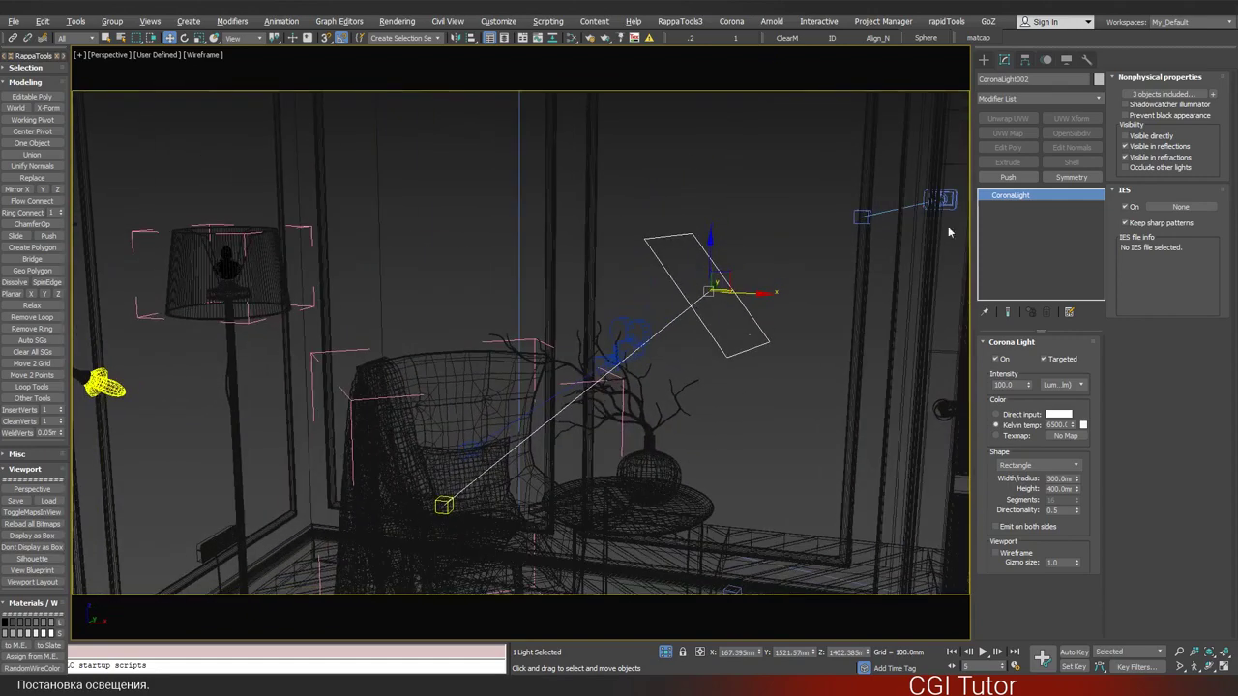
- Remove leafs, Soil_1 and [leaf] from CoronaLight002's include list
left_click(1189, 93)
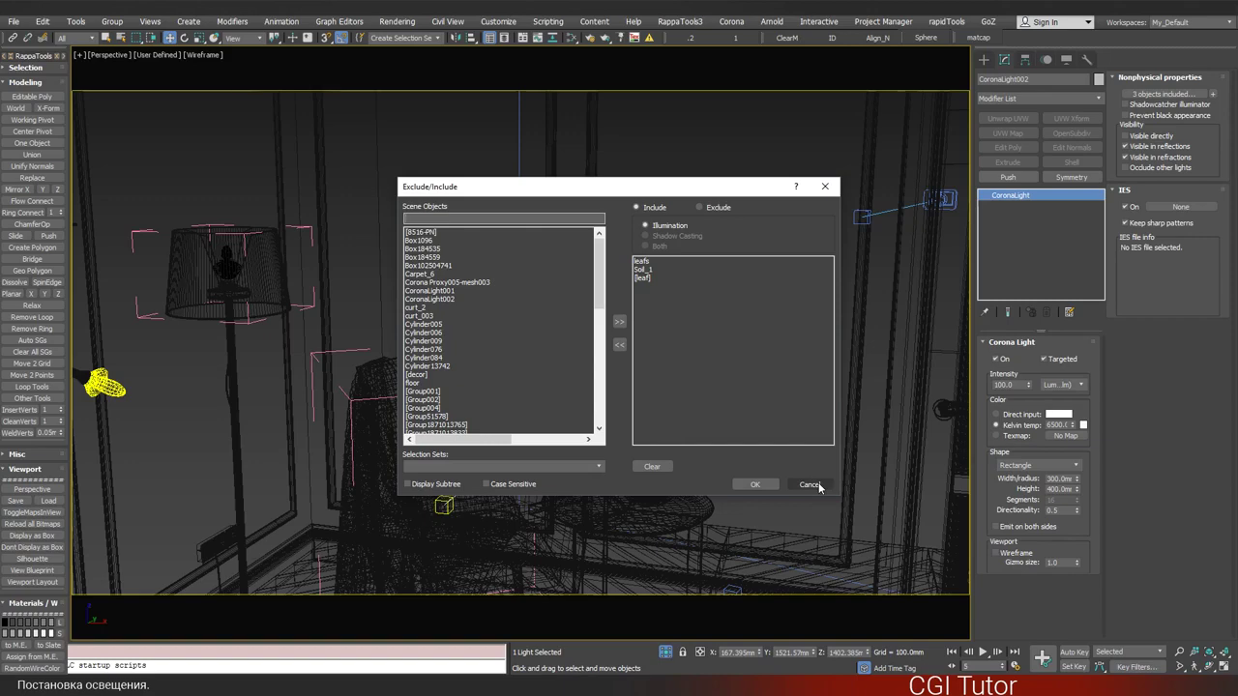
left_click(641, 260)
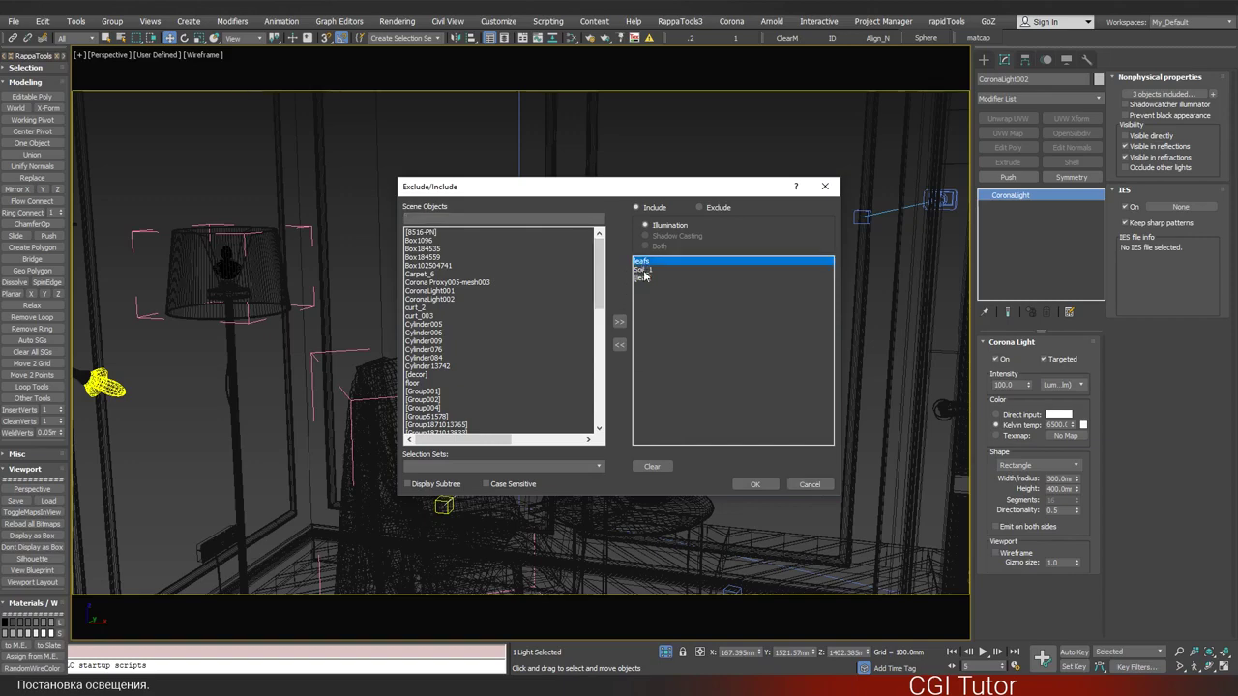
left_click(643, 270, "ctrl")
left_click(642, 277, "ctrl")
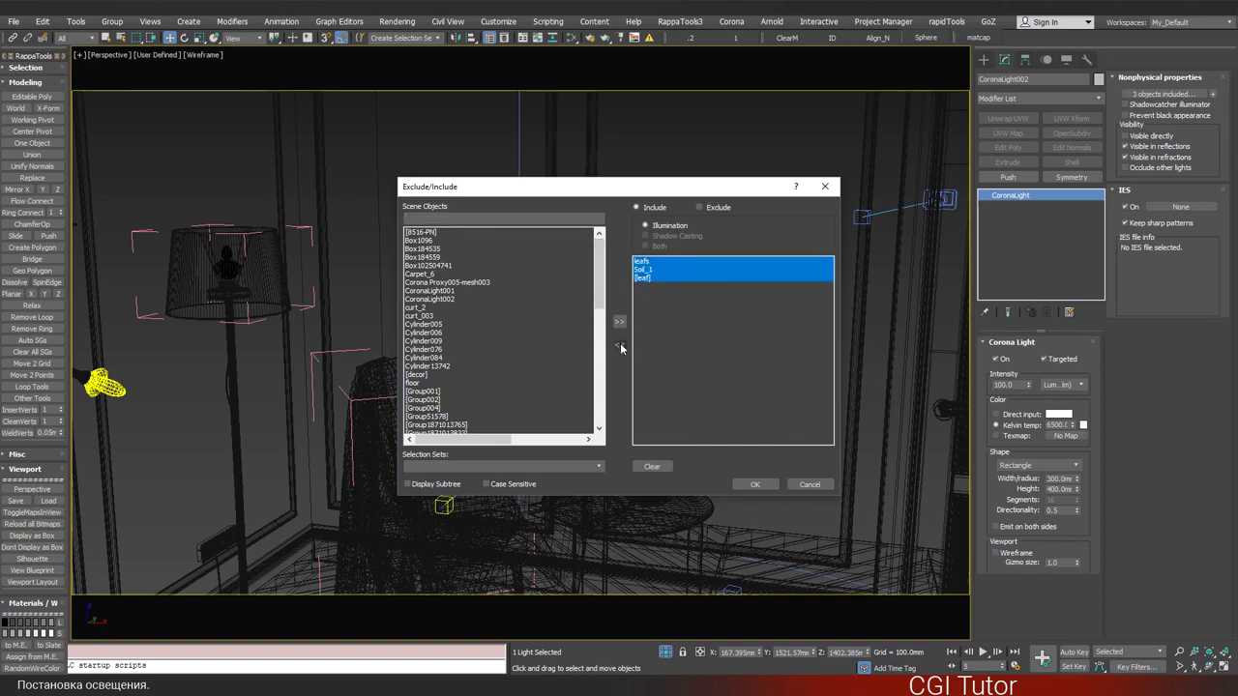
left_click(620, 346)
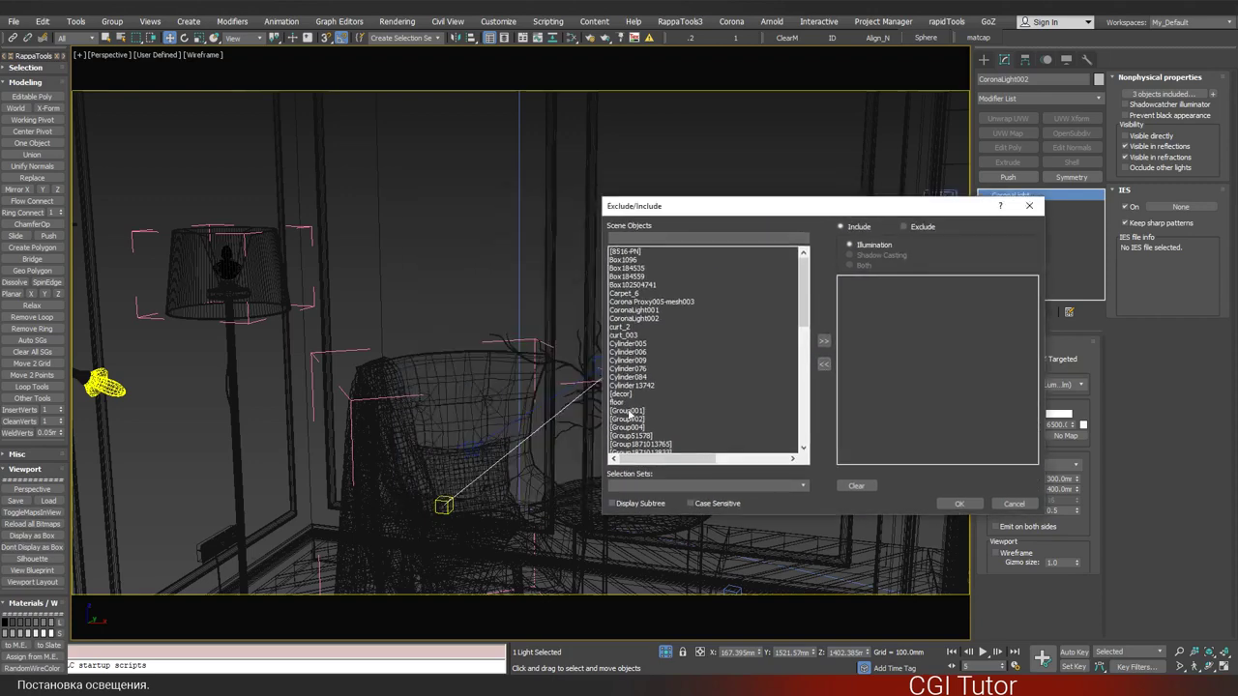
left_click(959, 503)
- Orbit around the armchair and select the Corona light plane by the side table
left_click(405, 401)
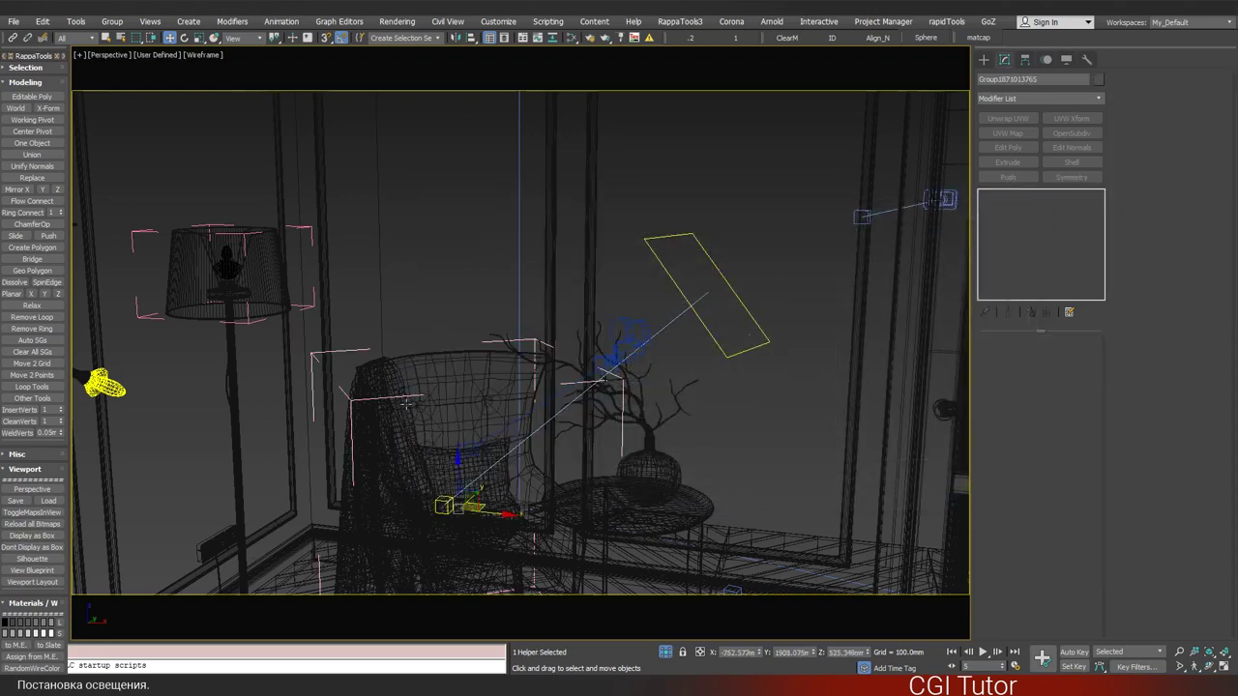
left_click(407, 404)
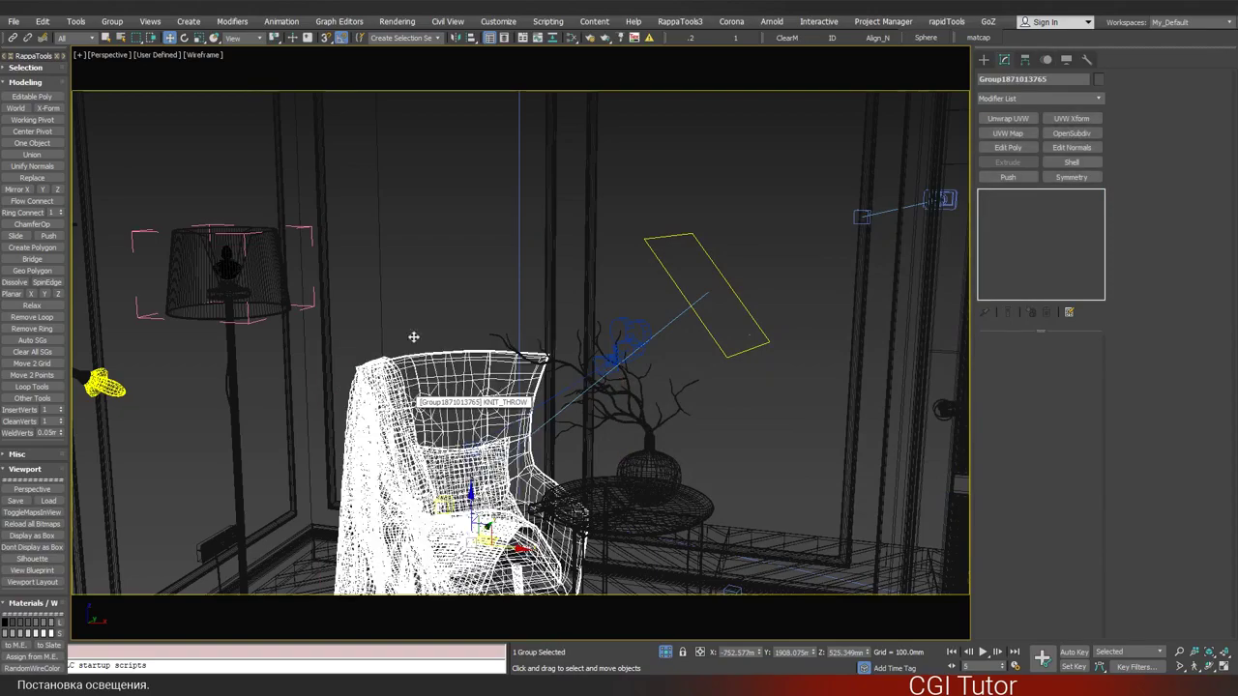
middle_click_drag(504, 387, 508, 368, "alt")
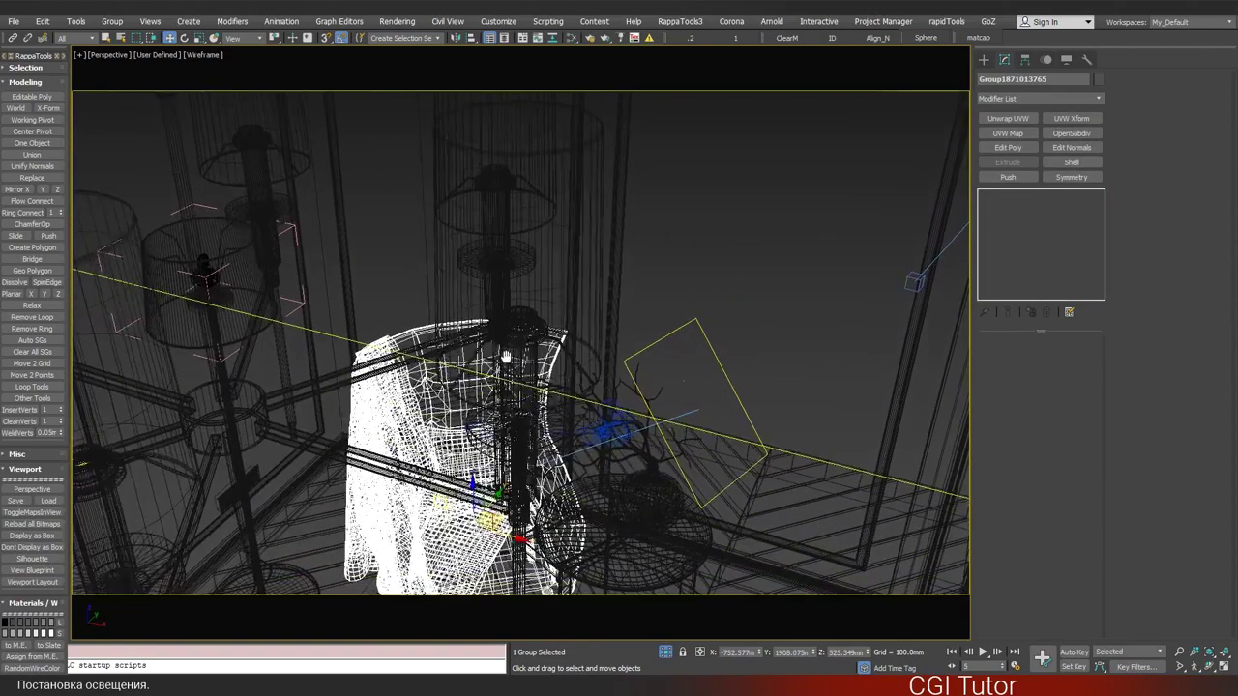
left_click(707, 229)
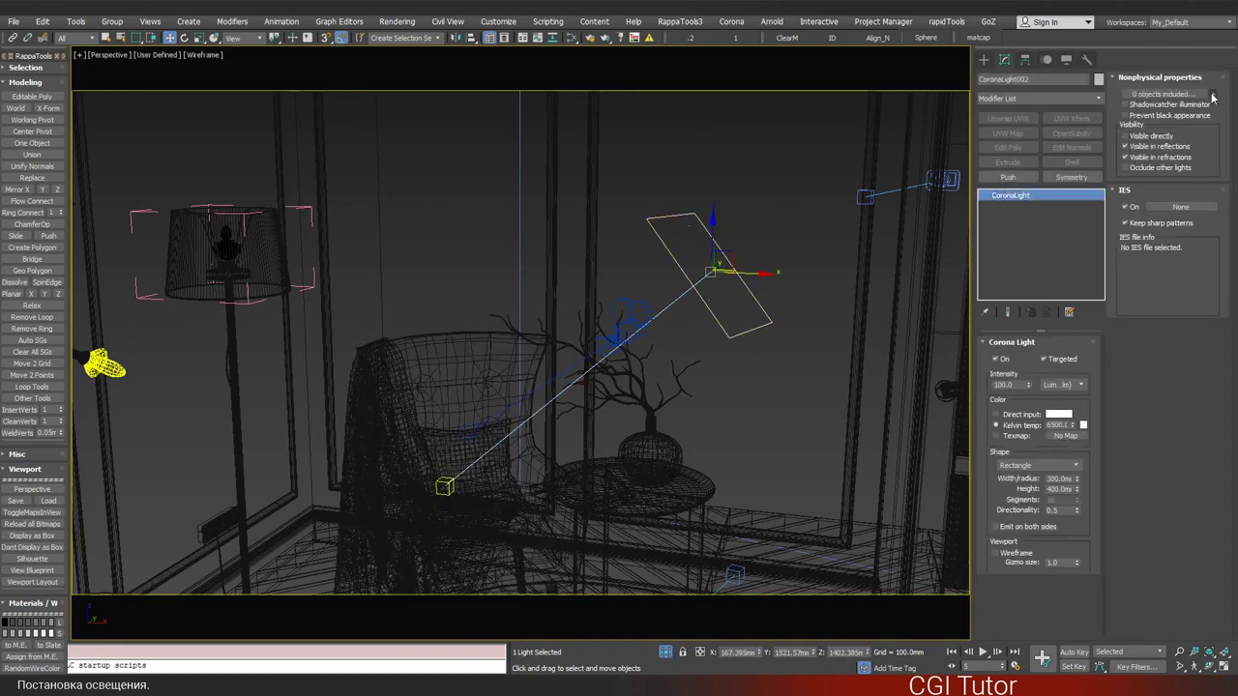
key("q")
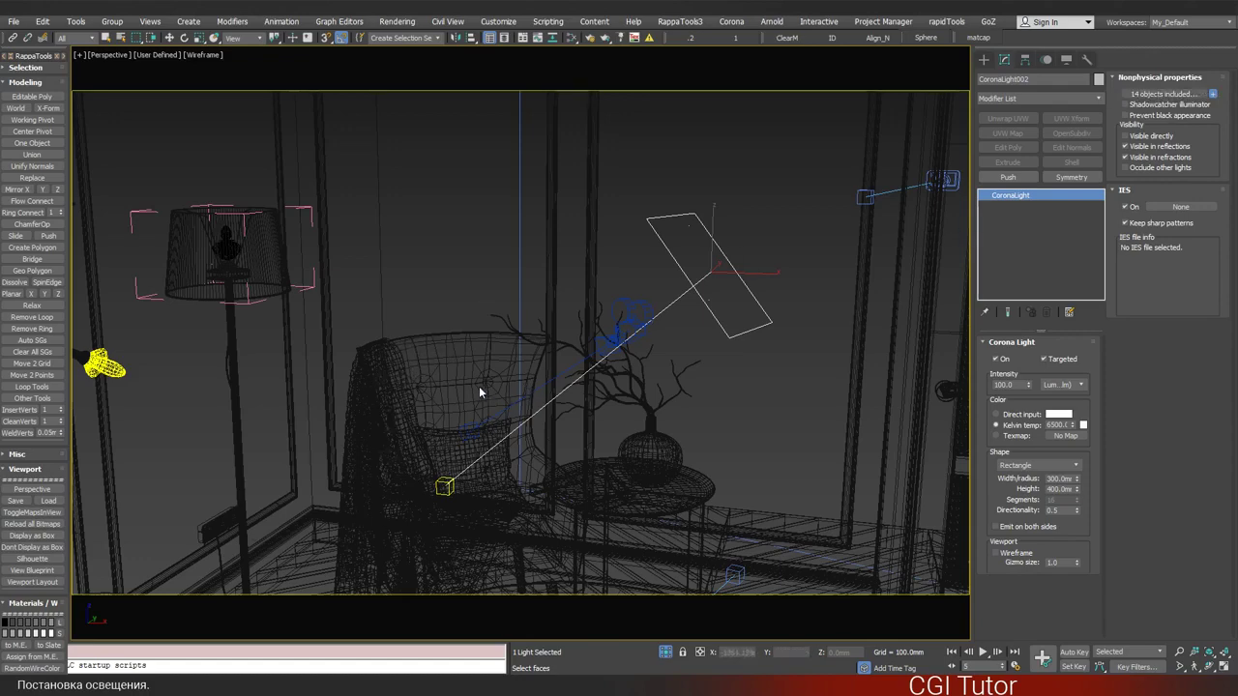
- Look through Camera001 with shaded edged faces and start a Corona interactive render
key("w")
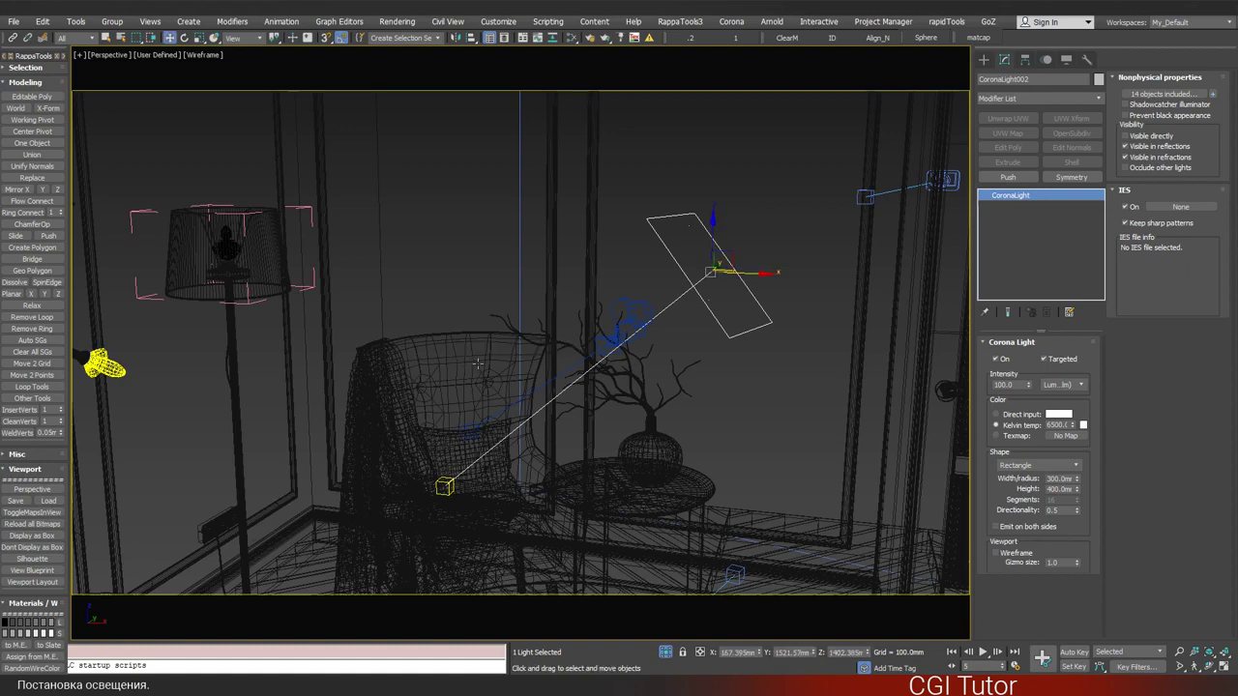
middle_click_drag(502, 358, 475, 360, "alt")
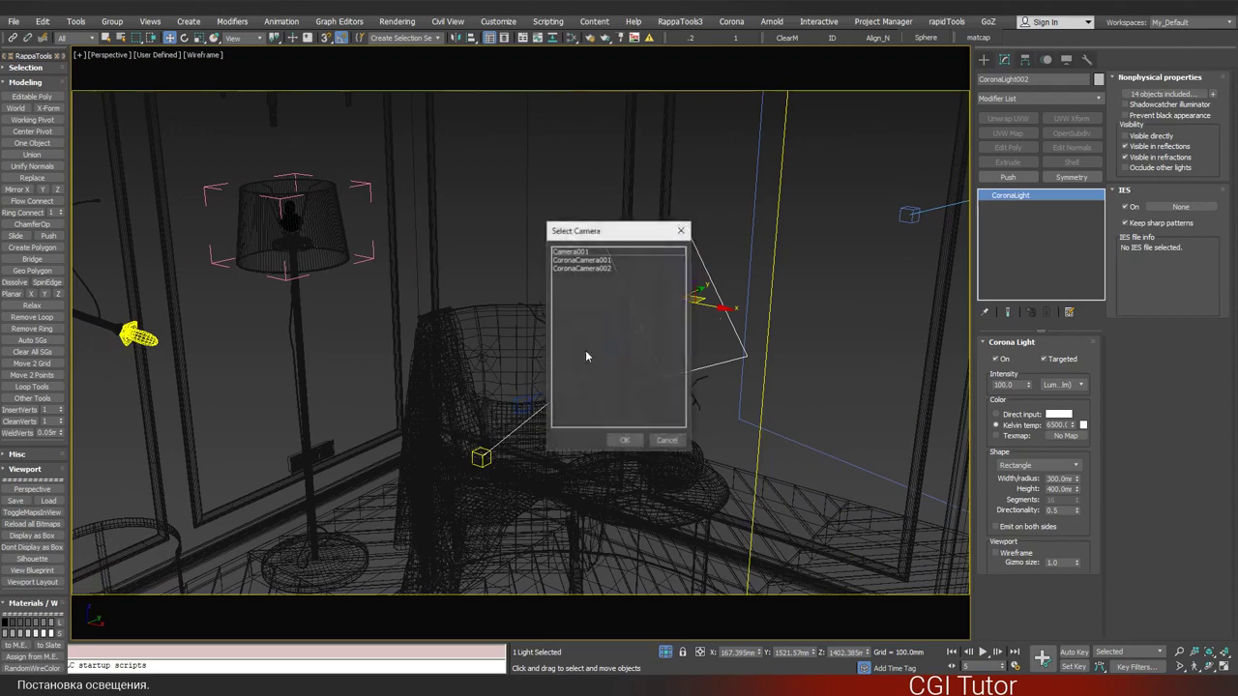
key("c")
double_click(581, 252)
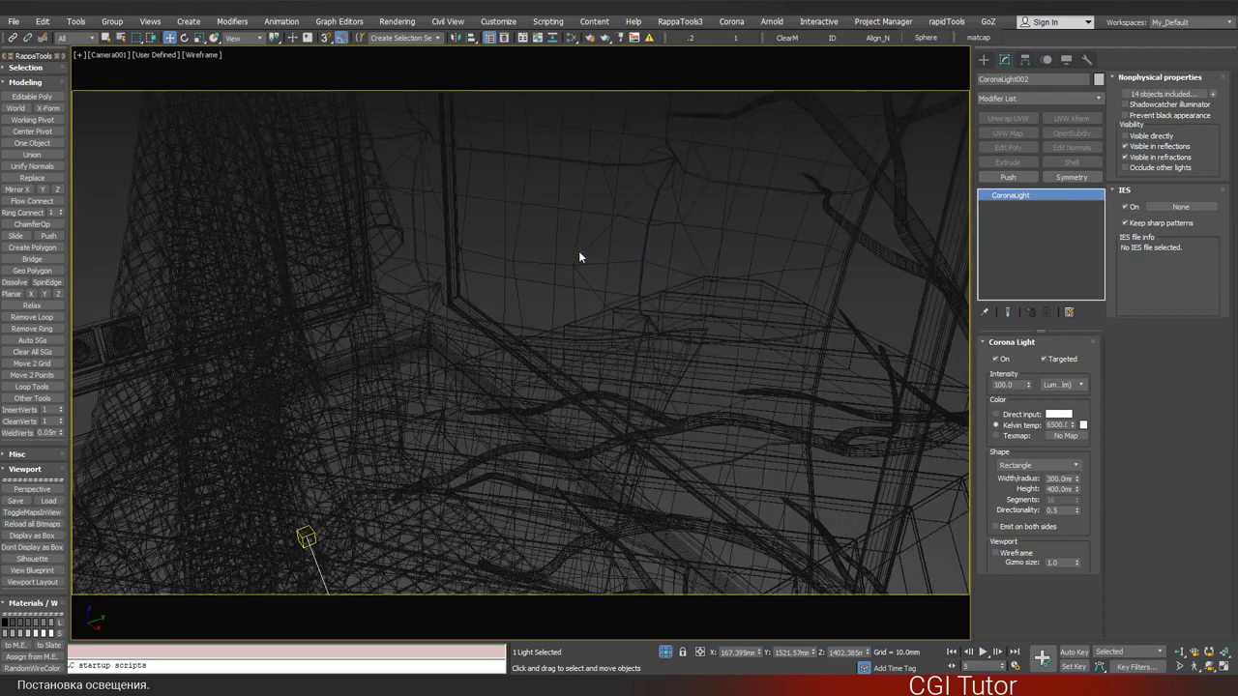
key("F3")
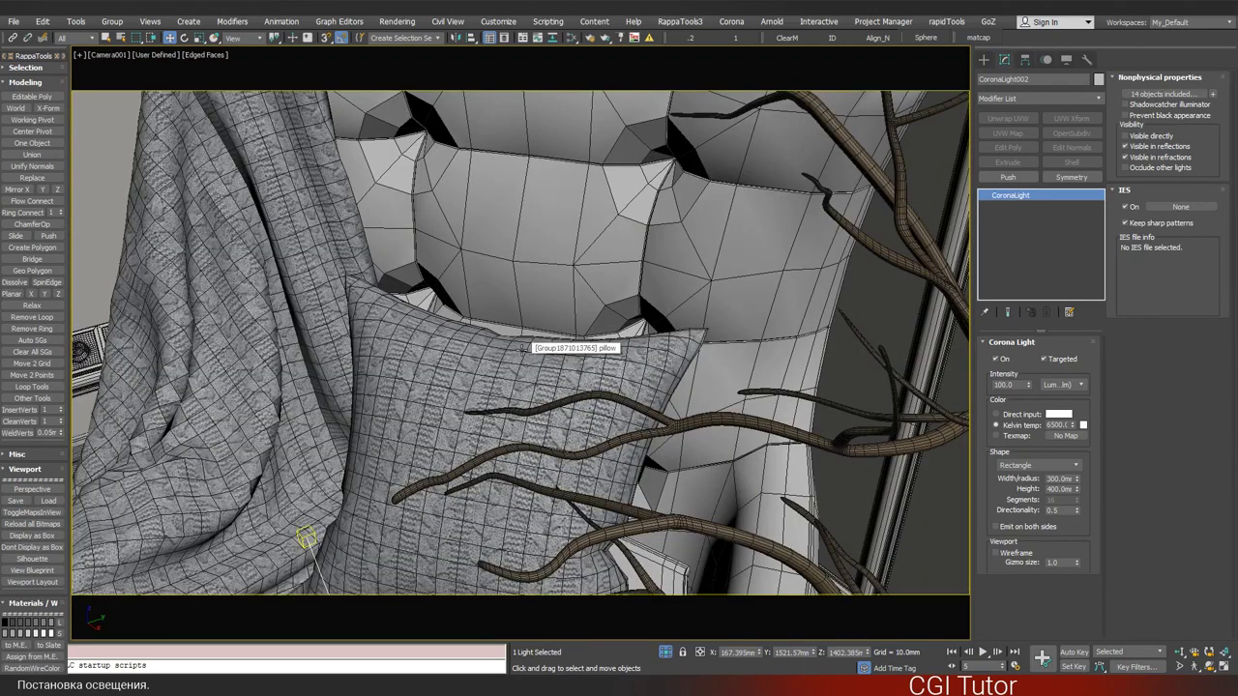
key("shift+q")
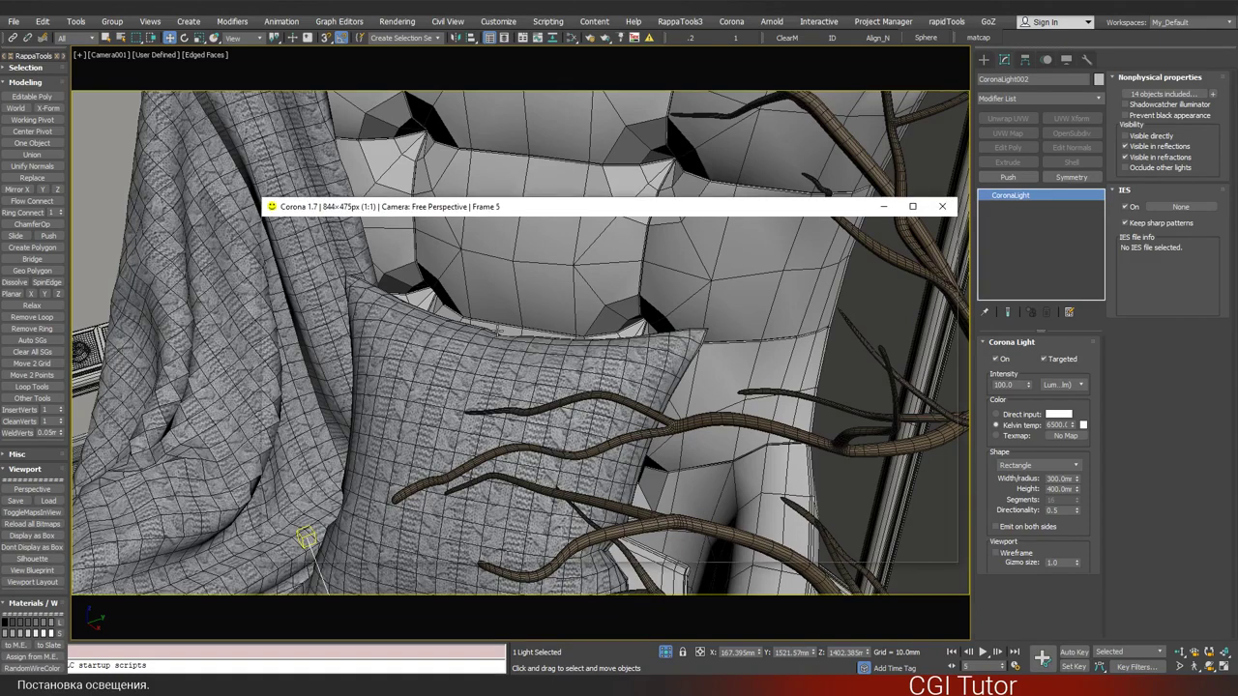
key("shift+q")
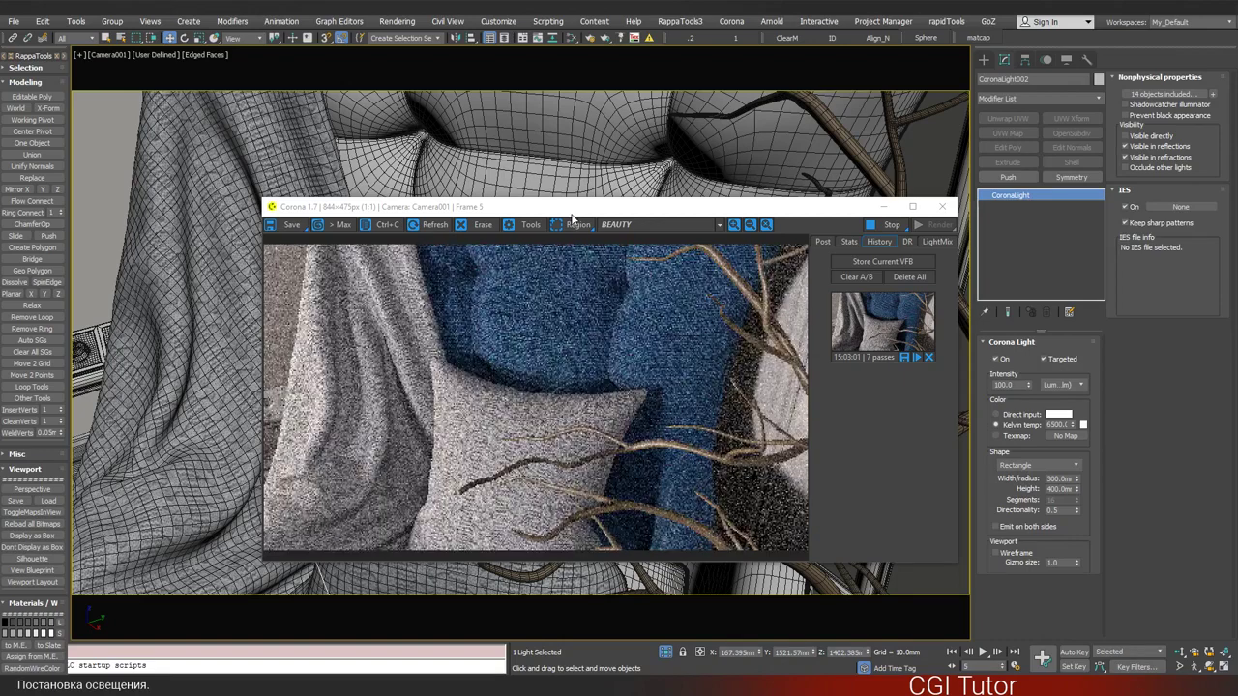
- Set the side-table light's intensity to 50 and A/B compare against the stored snapshot
left_click_drag(573, 206, 457, 175)
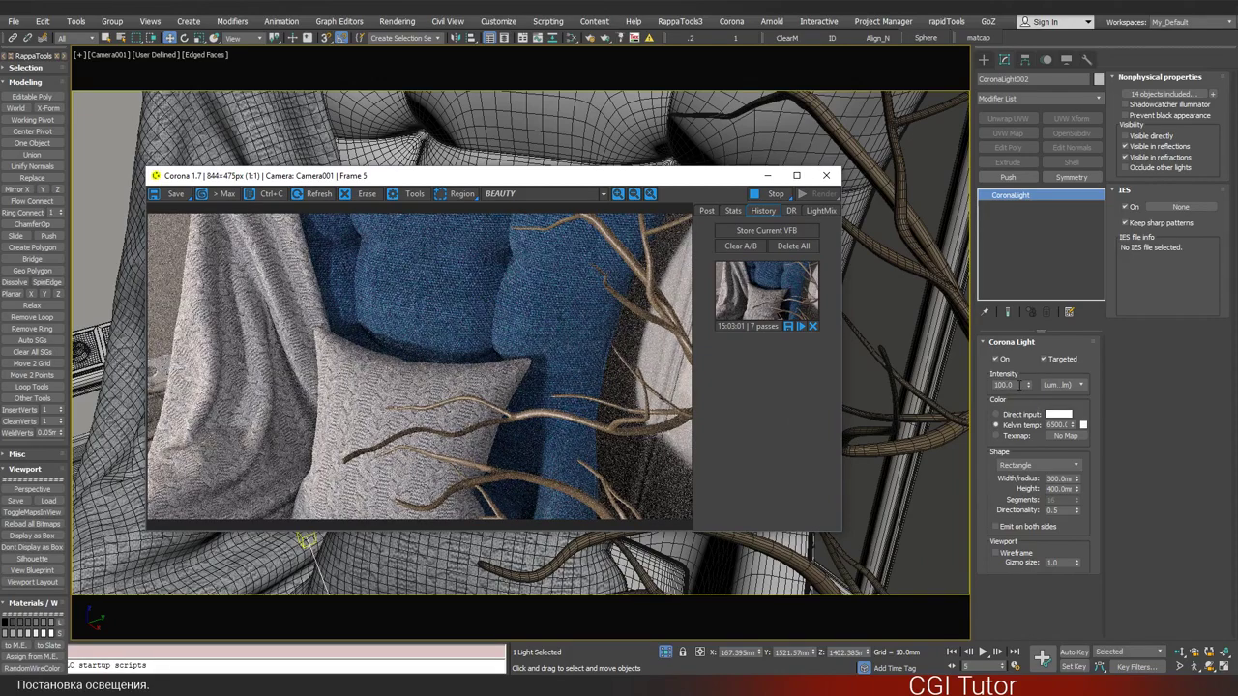
left_click(1006, 385)
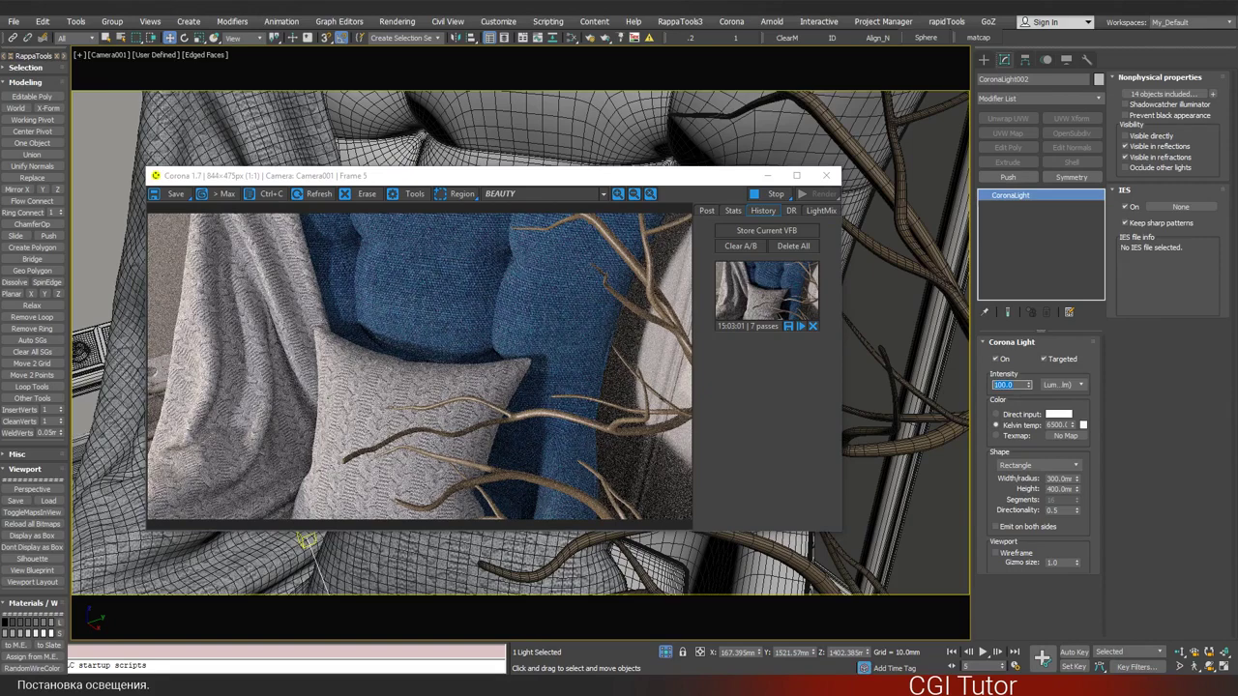
type("50")
key("Return")
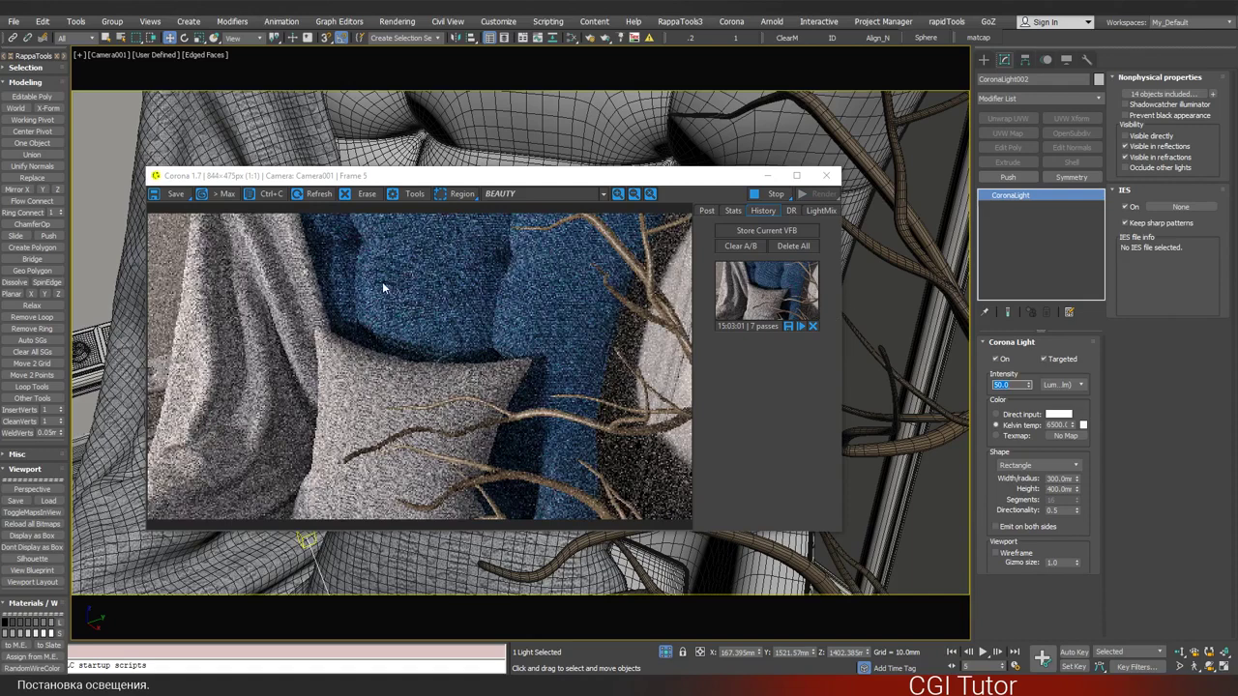
left_click(774, 289)
mouse_move(420, 333)
left_mouse_down()
mouse_move(153, 312)
mouse_move(617, 335)
mouse_move(172, 329)
mouse_move(533, 323)
mouse_move(261, 324)
mouse_move(473, 321)
left_mouse_up()
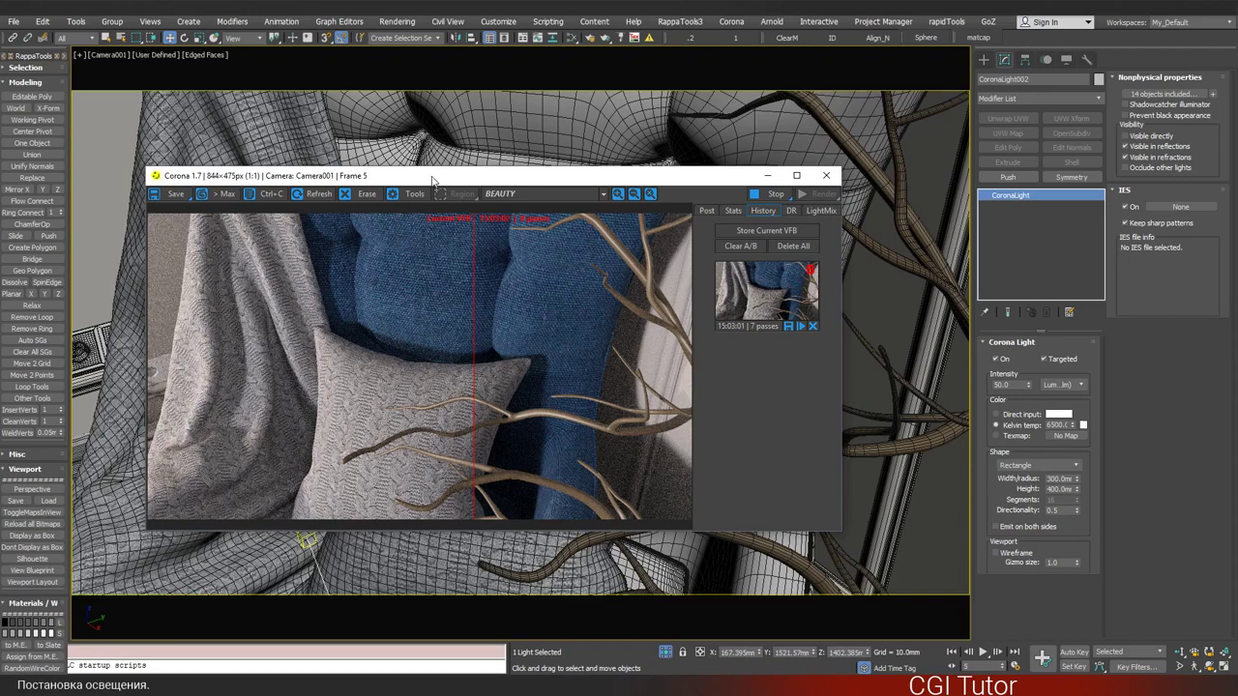
- Raise the light intensity to 80 and sweep the A/B split to compare renders
mouse_move(432, 181)
left_mouse_down()
mouse_move(508, 199)
mouse_move(479, 203)
left_mouse_up()
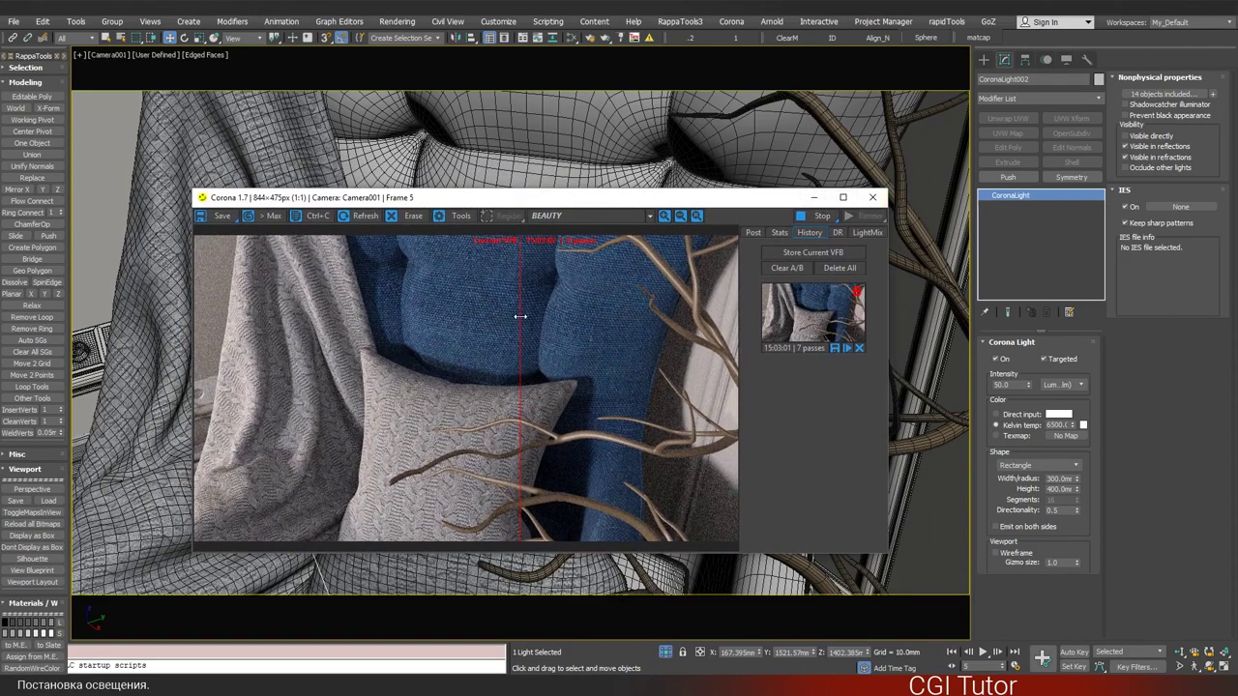
mouse_move(519, 318)
left_mouse_down()
mouse_move(414, 326)
mouse_move(250, 309)
mouse_move(450, 317)
left_mouse_up()
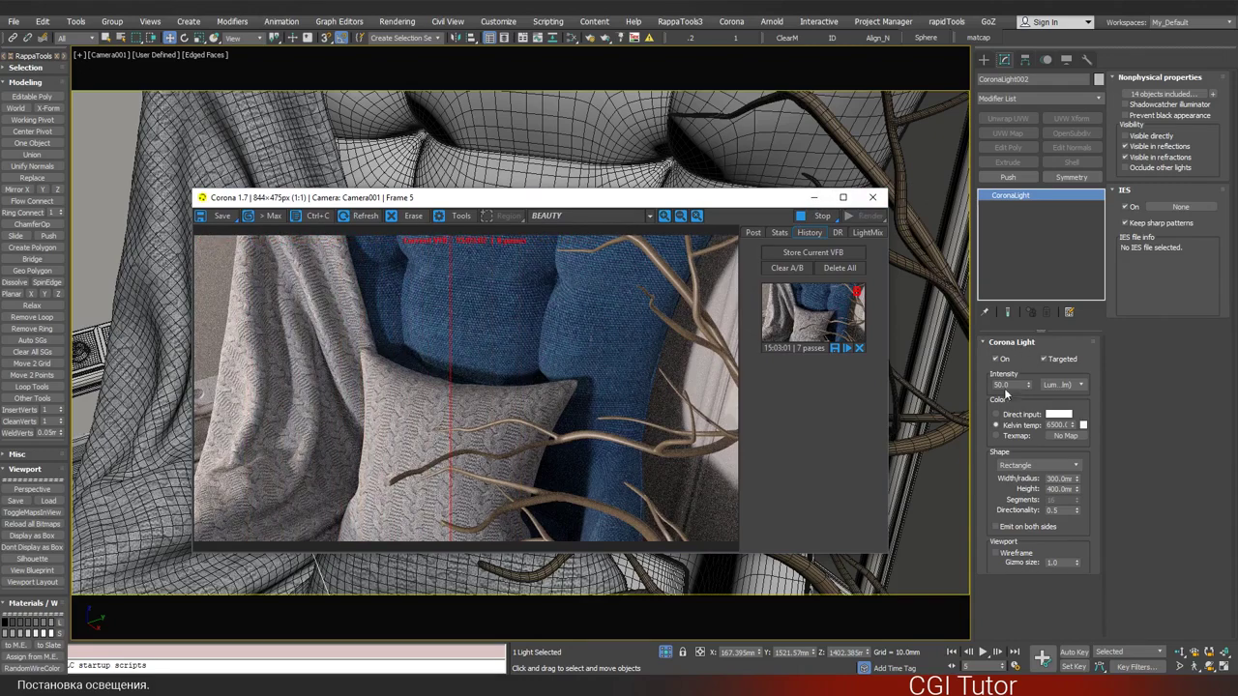
left_click_drag(995, 385, 1033, 387)
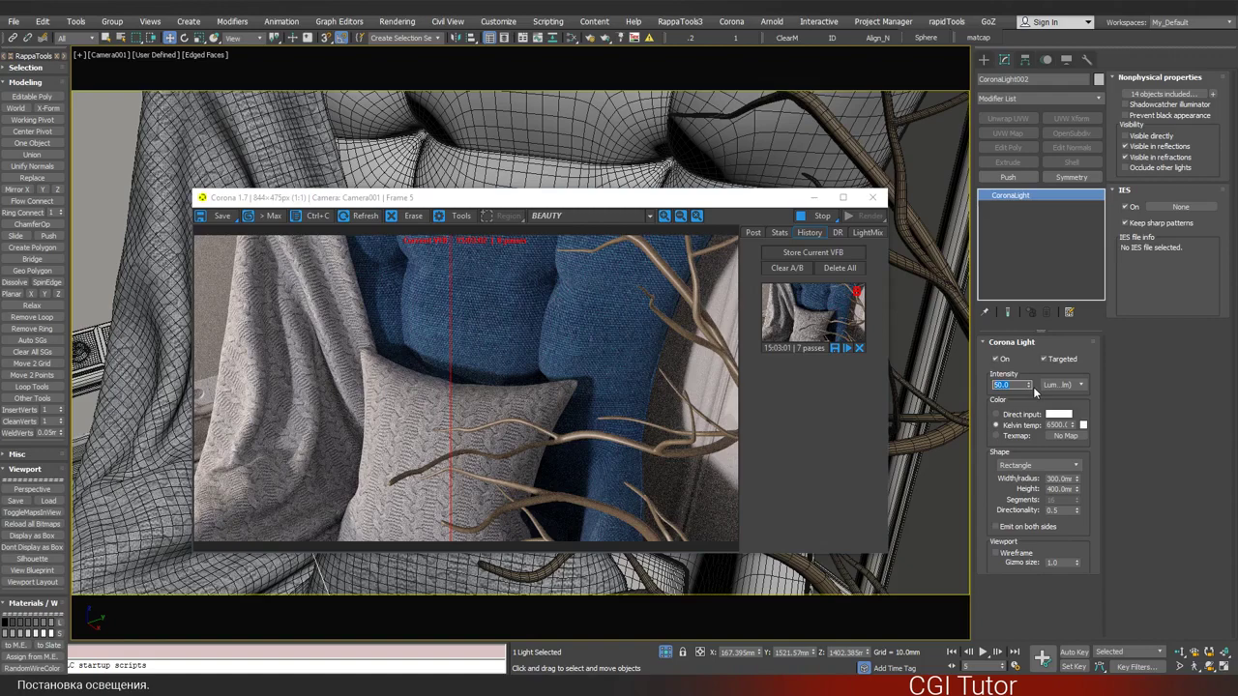
type("80")
key("Return")
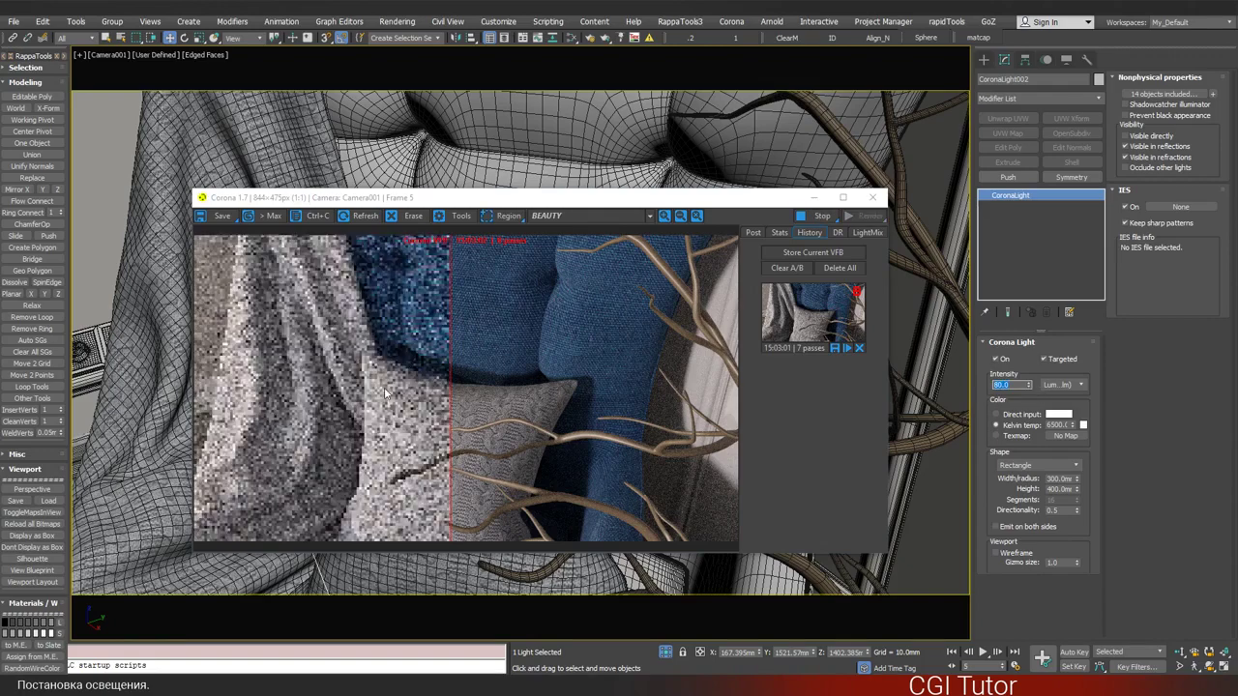
mouse_move(452, 384)
left_mouse_down()
mouse_move(656, 382)
mouse_move(230, 375)
mouse_move(629, 369)
left_mouse_up()
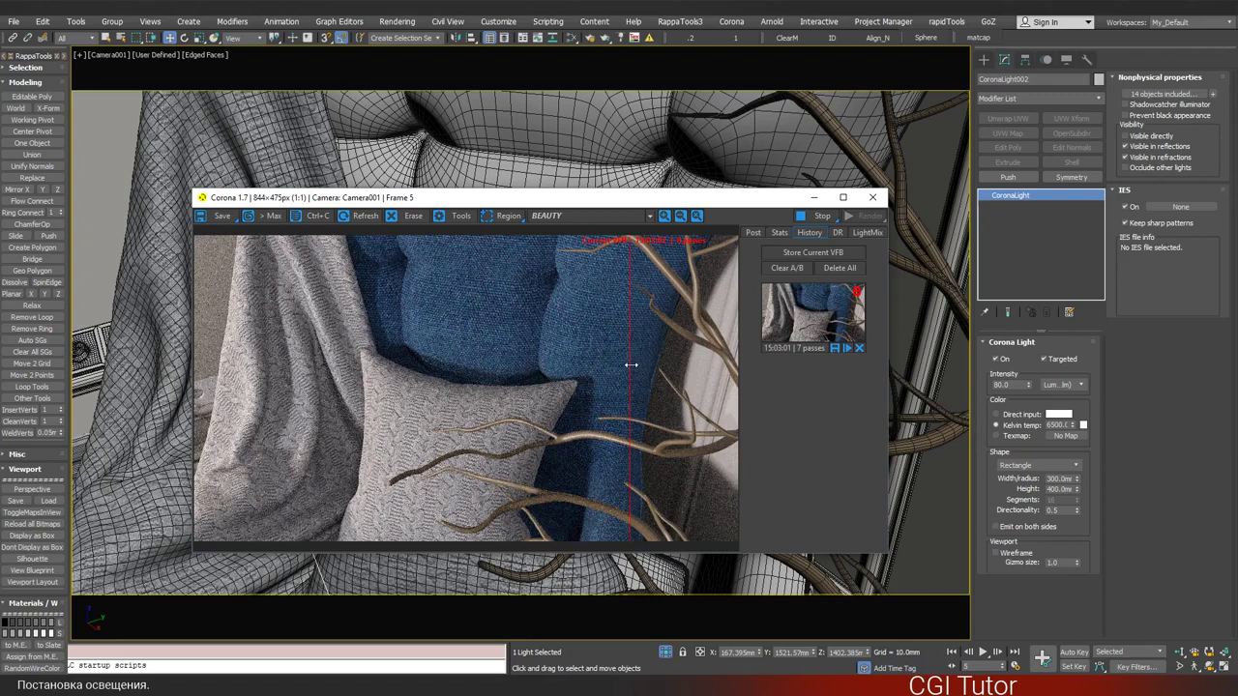
mouse_move(592, 364)
left_mouse_down()
mouse_move(265, 345)
mouse_move(710, 342)
mouse_move(568, 354)
mouse_move(221, 334)
mouse_move(412, 332)
mouse_move(562, 387)
left_mouse_up()
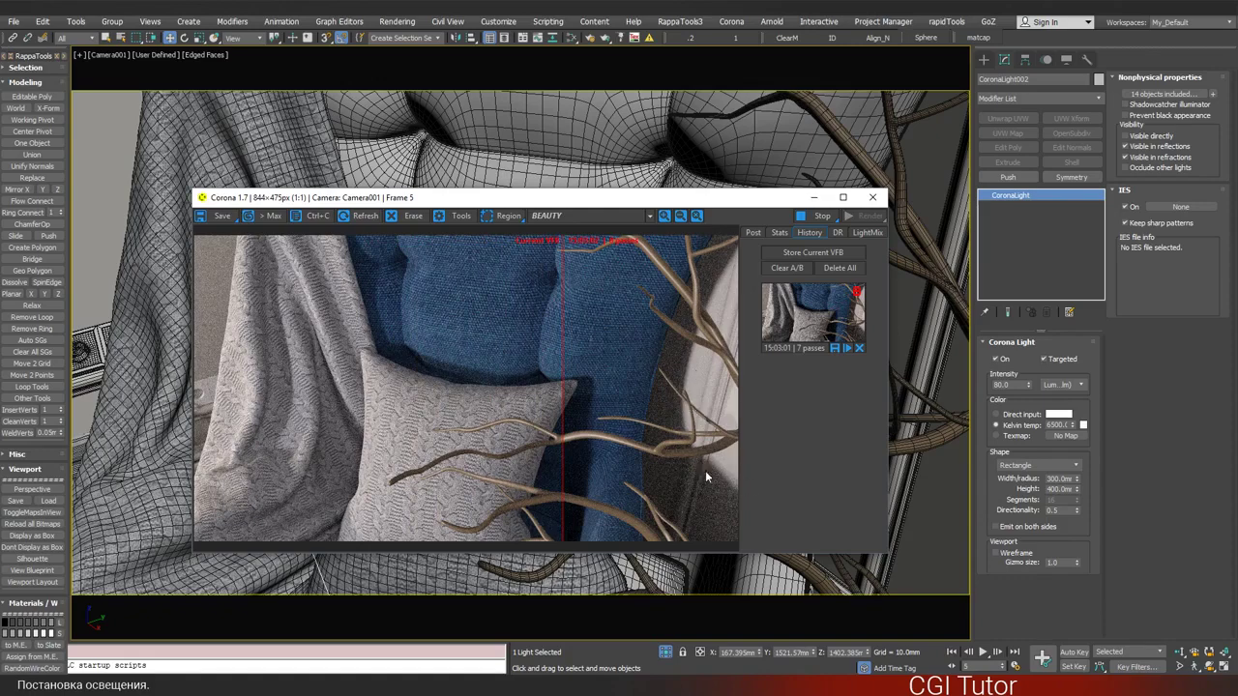
mouse_move(559, 426)
left_mouse_down()
mouse_move(734, 432)
mouse_move(272, 395)
mouse_move(330, 379)
left_mouse_up()
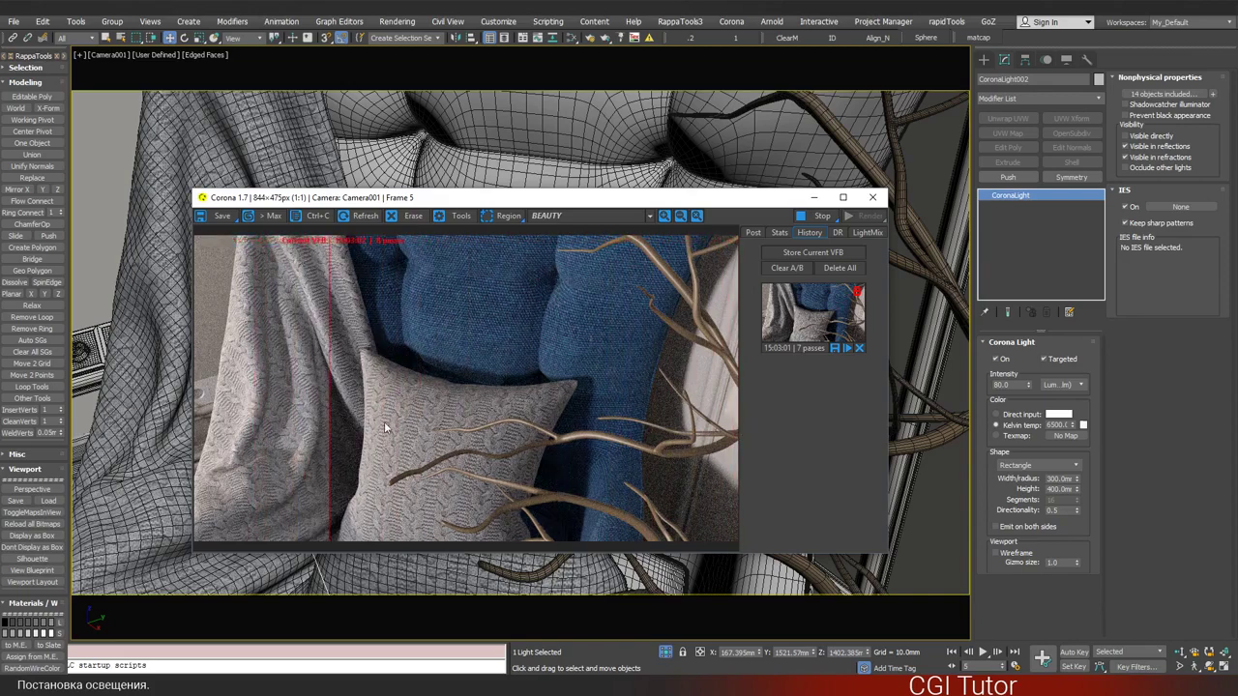
left_click_drag(330, 425, 431, 426)
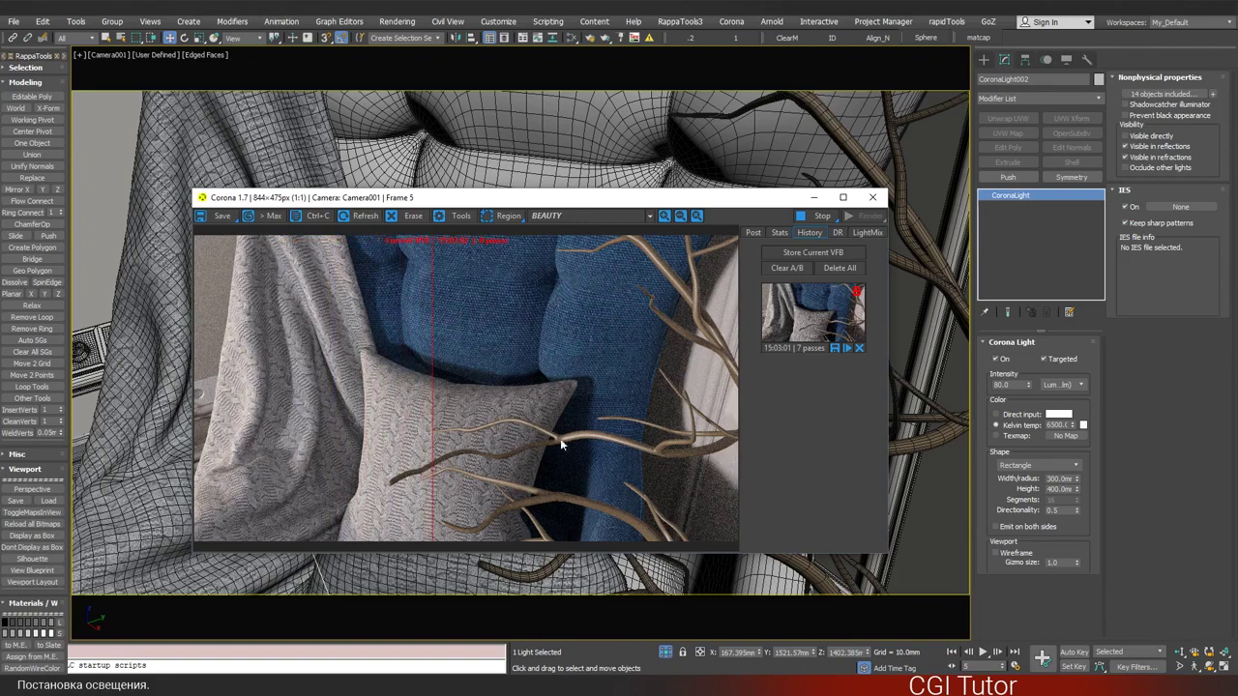
left_click(1061, 510)
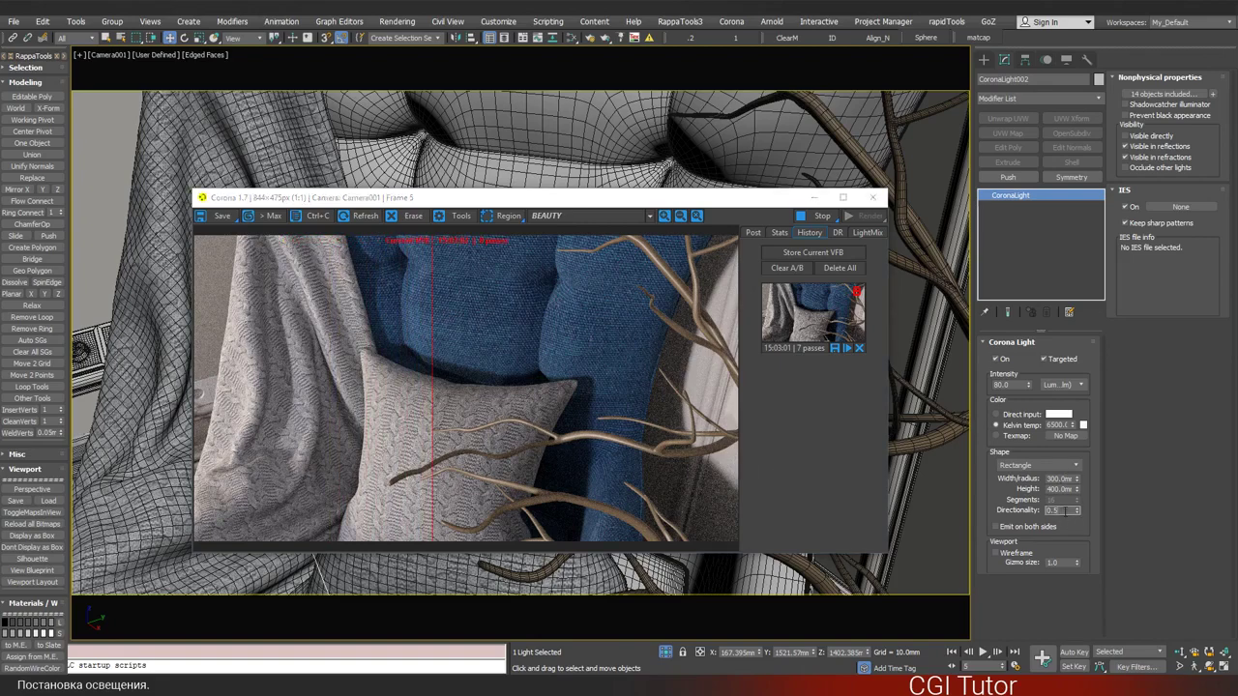
- Set directionality to 0.0 and intensity to 150, checking the A/B comparison
type("0")
key("Return")
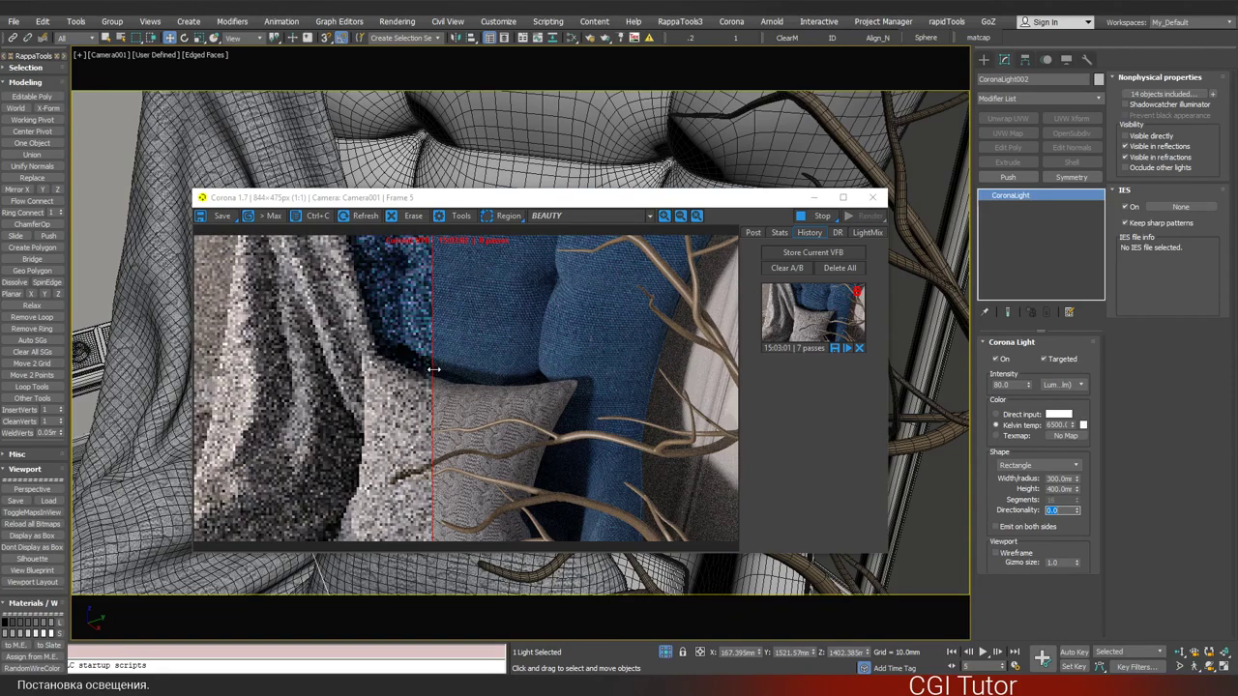
mouse_move(433, 368)
left_mouse_down()
mouse_move(481, 375)
mouse_move(458, 377)
mouse_move(474, 392)
left_mouse_up()
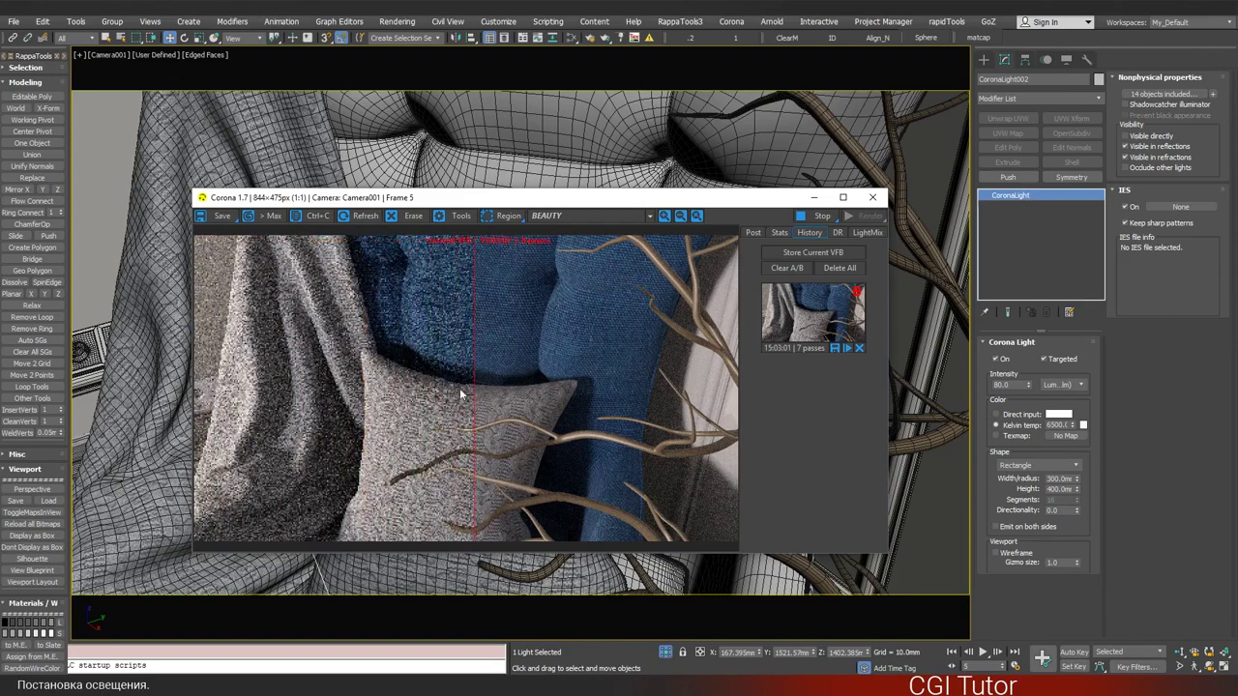
left_click(1153, 457)
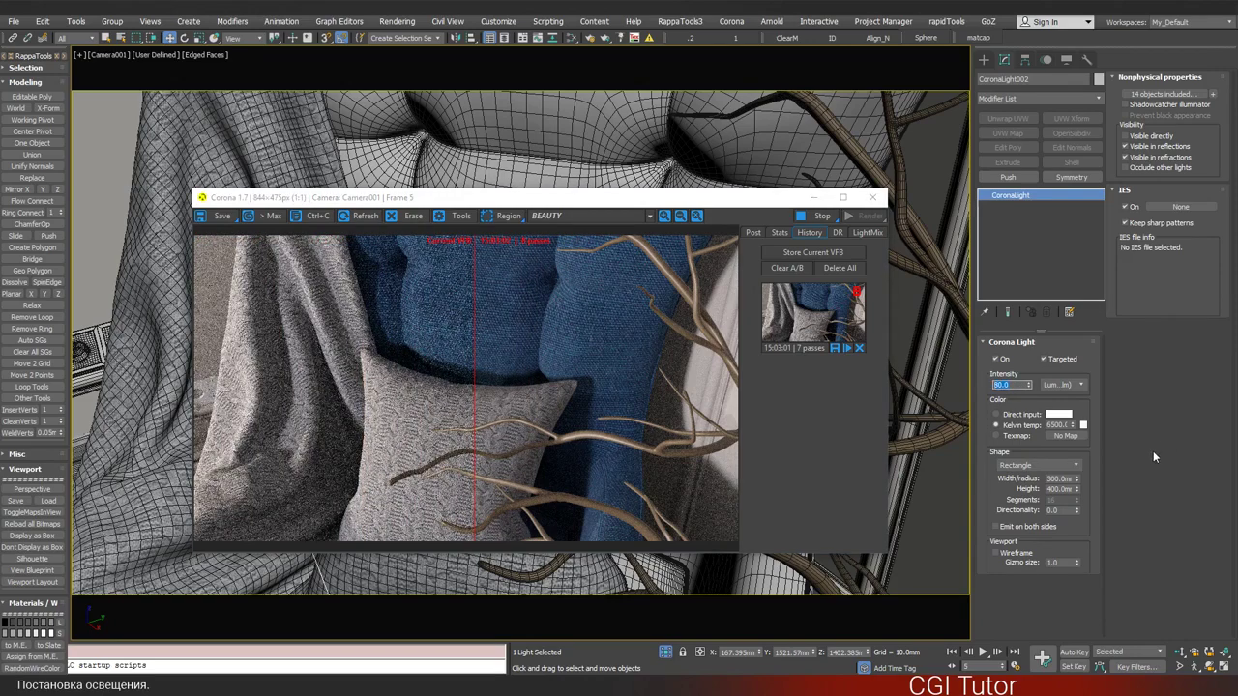
type("150")
key("Return")
left_click_drag(472, 399, 499, 398)
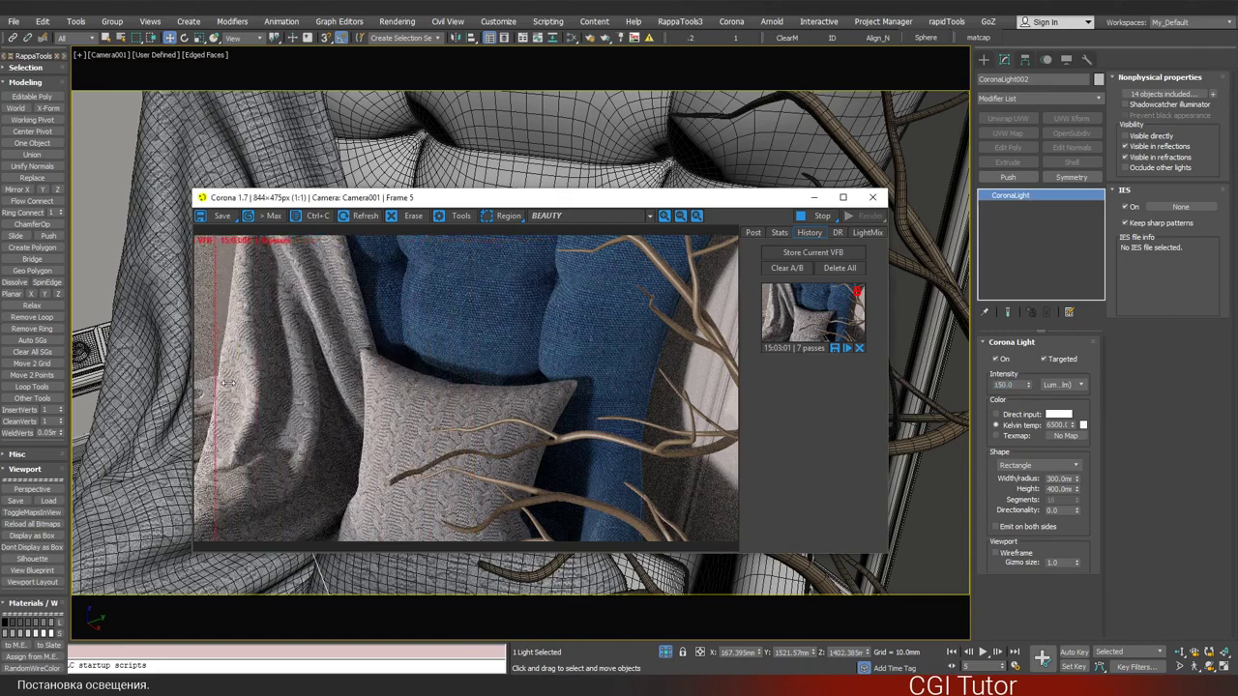
- Raise CoronaLight002's intensity to 250 and compare it against the snapshot
left_click(1022, 384)
type("250")
key("Return")
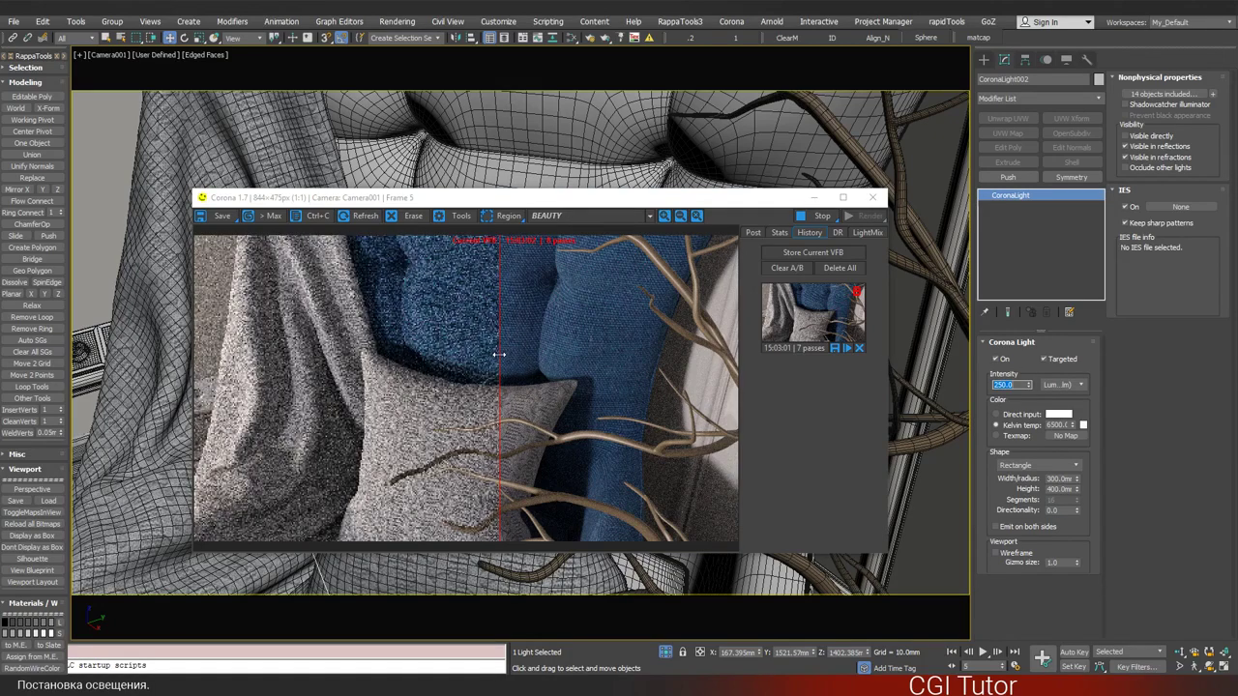
mouse_move(500, 355)
left_mouse_down()
mouse_move(221, 337)
mouse_move(527, 359)
left_mouse_up()
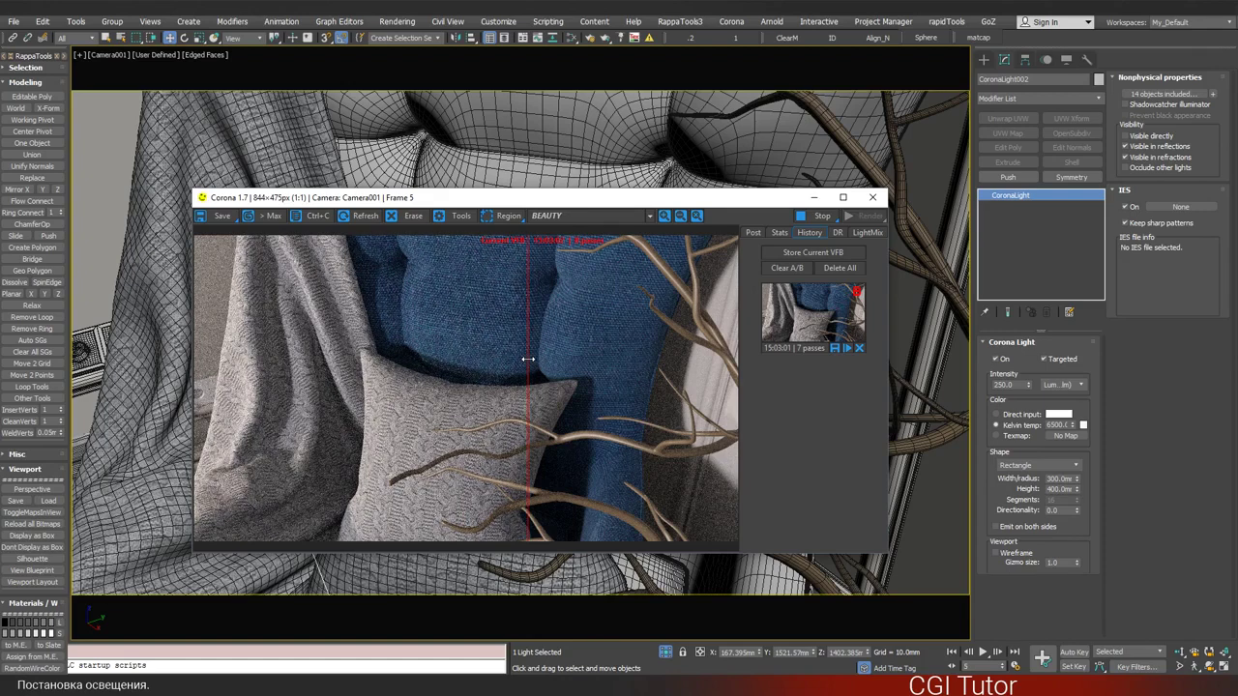
mouse_move(528, 359)
left_mouse_down()
mouse_move(253, 338)
mouse_move(492, 356)
left_mouse_up()
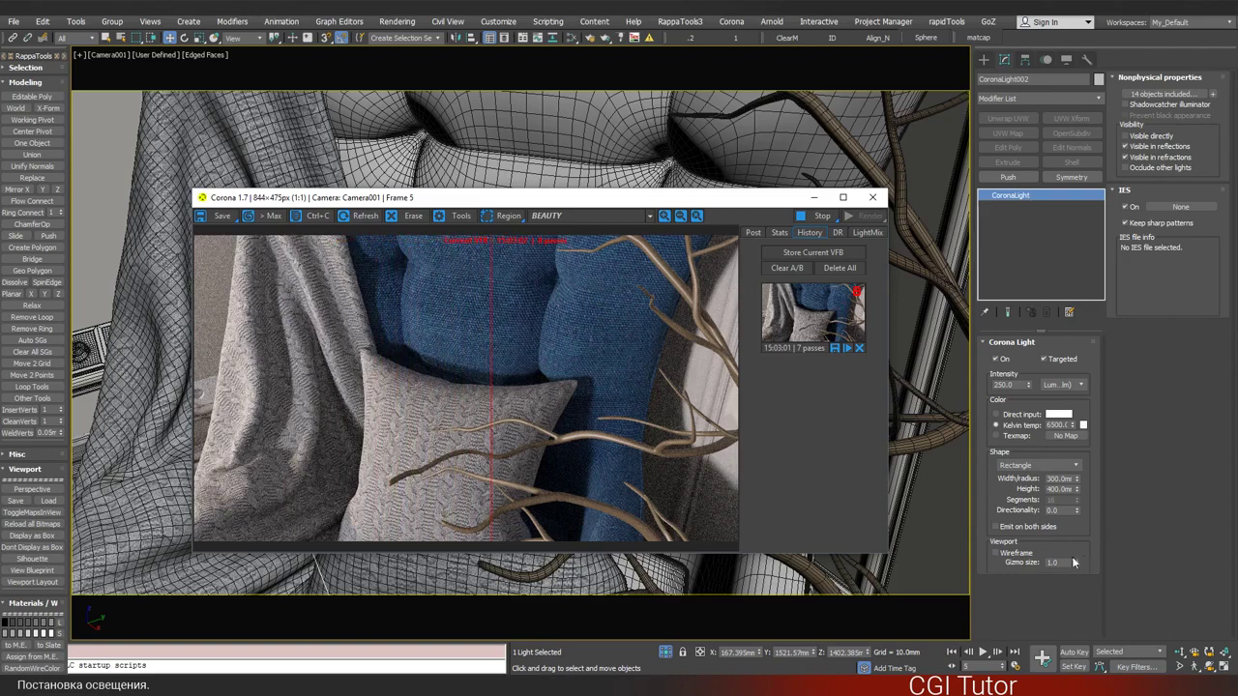
- Set CoronaLight002's directionality to 0.2 and compare the softer result
double_click(1054, 510)
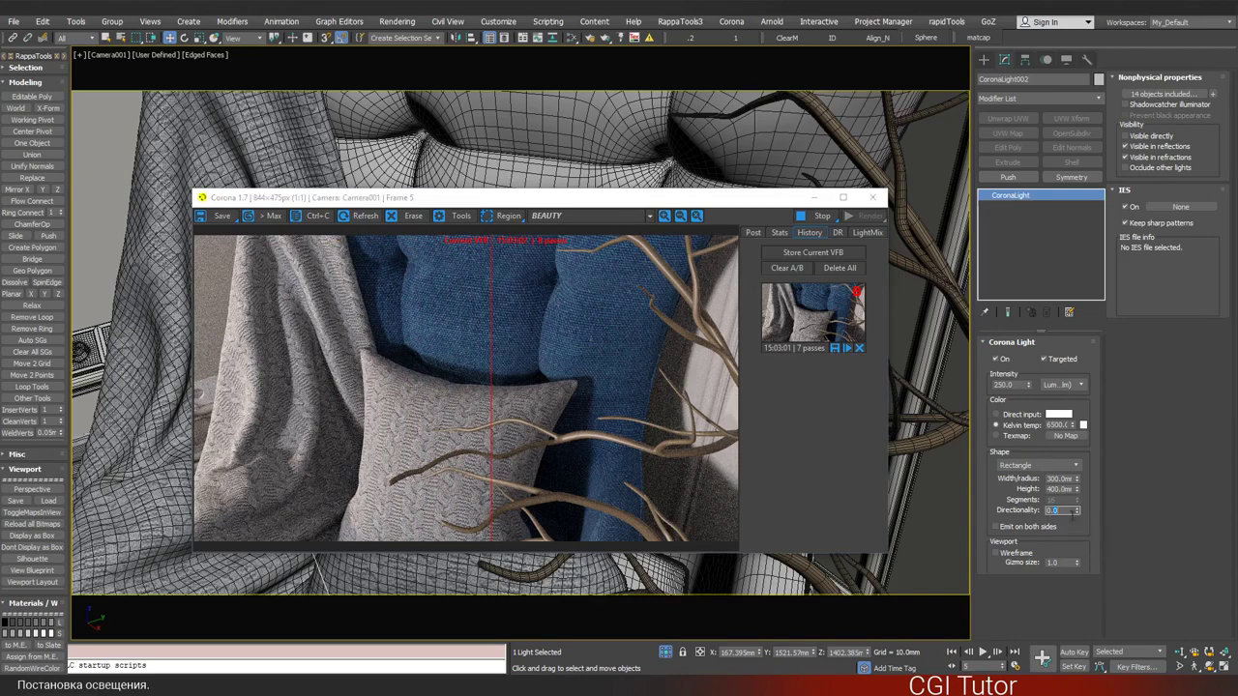
type("0.2")
key("Return")
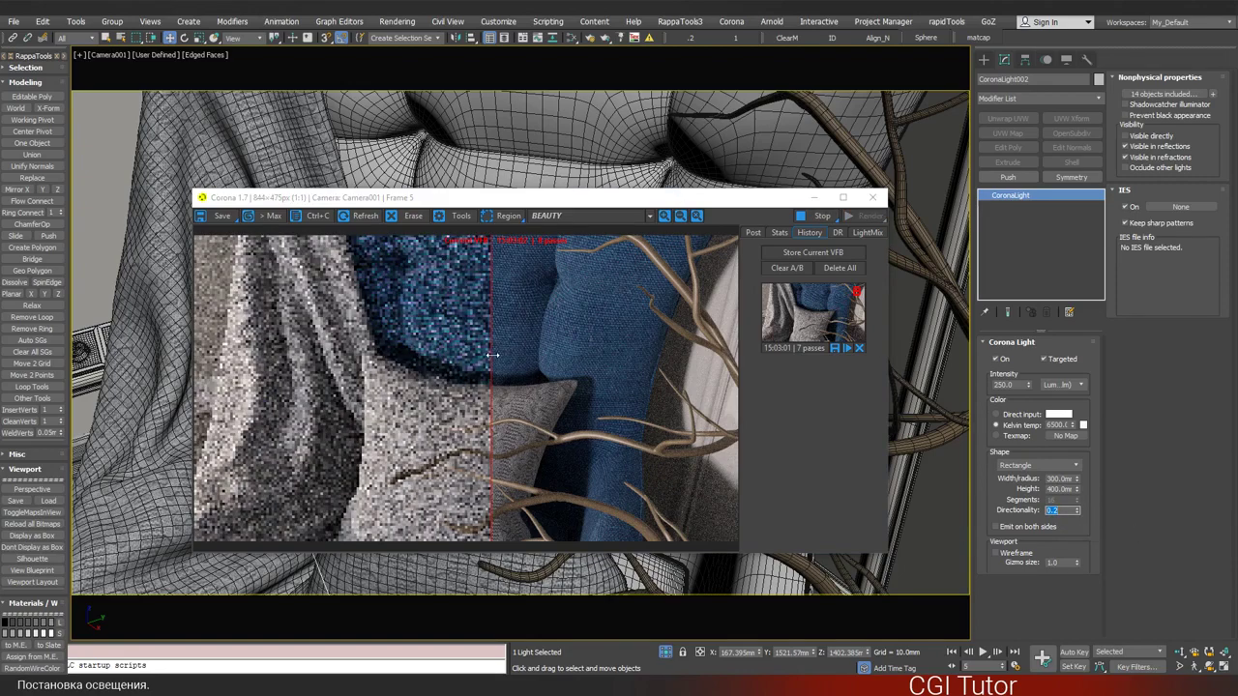
mouse_move(493, 356)
left_mouse_down()
mouse_move(523, 365)
mouse_move(441, 362)
left_mouse_up()
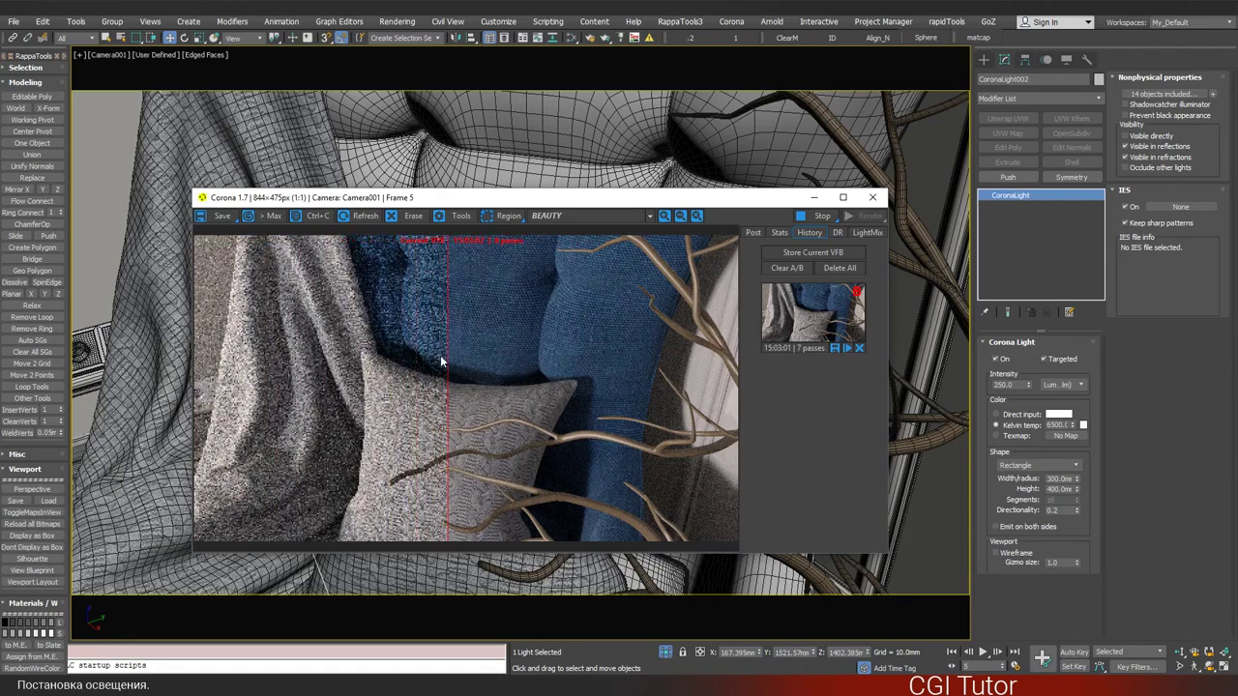
- Close the render preview, return to Perspective and display the selected light as wireframe
left_click(876, 199)
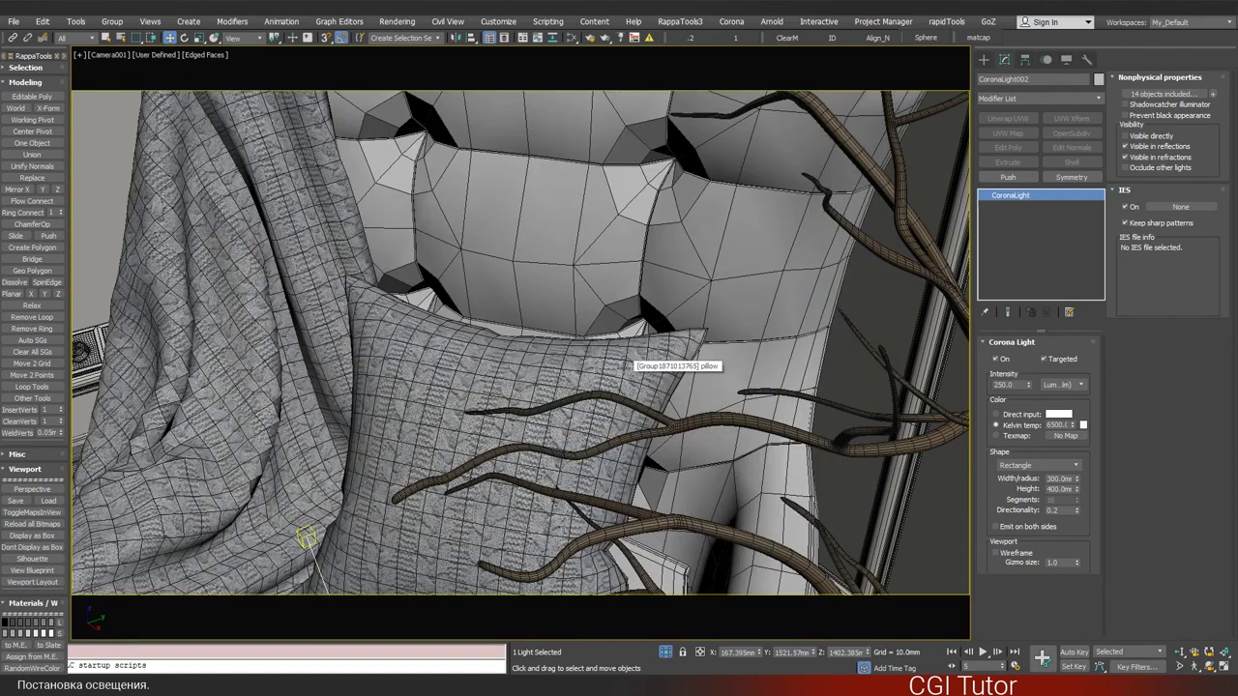
key("p")
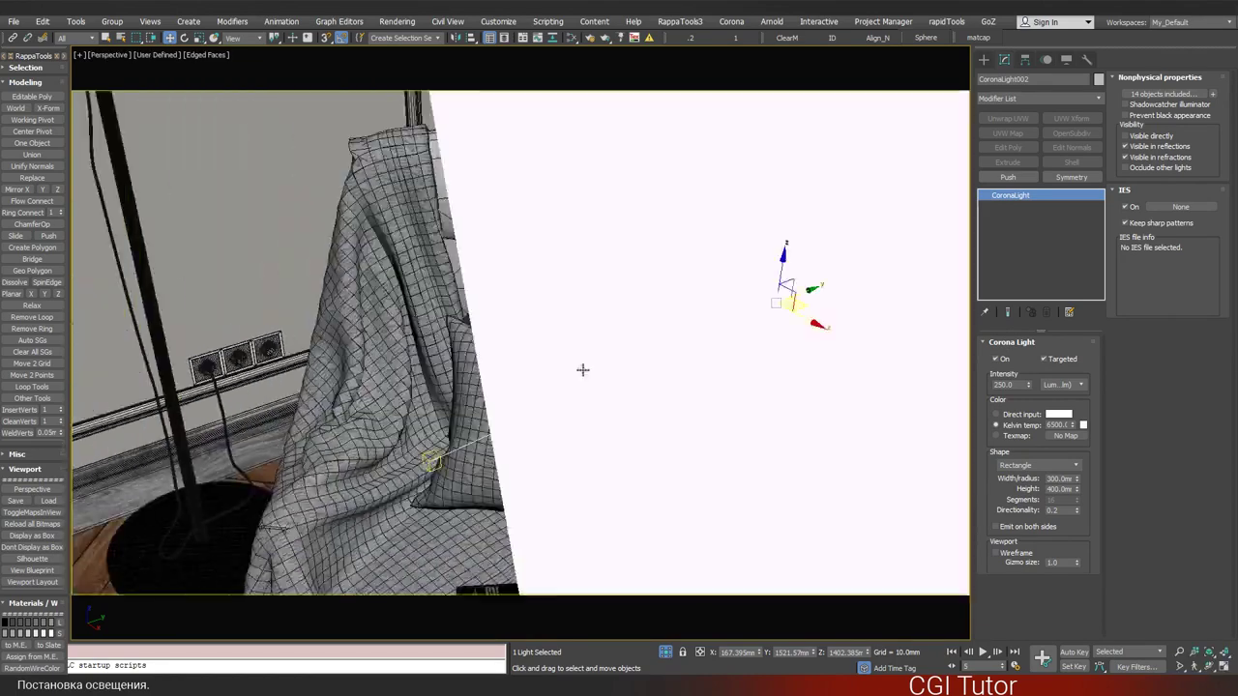
middle_click_drag(582, 370, 768, 357, "alt")
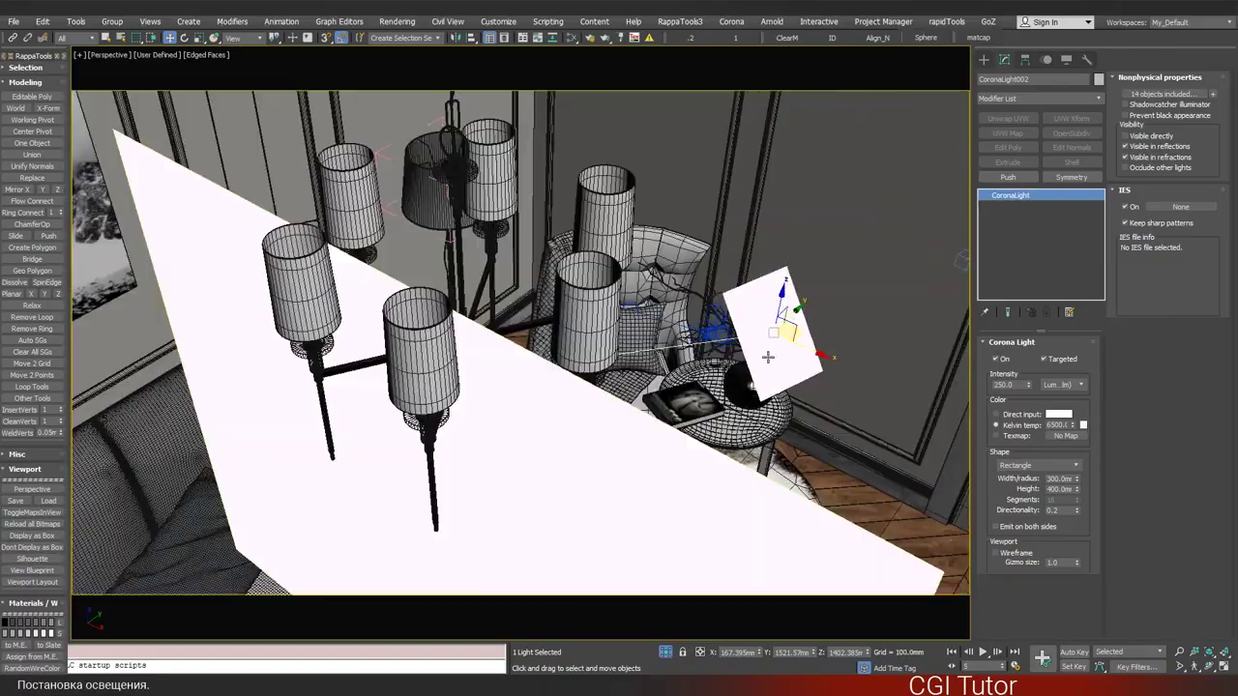
left_click(997, 553)
middle_click_drag(681, 329, 772, 466, "alt")
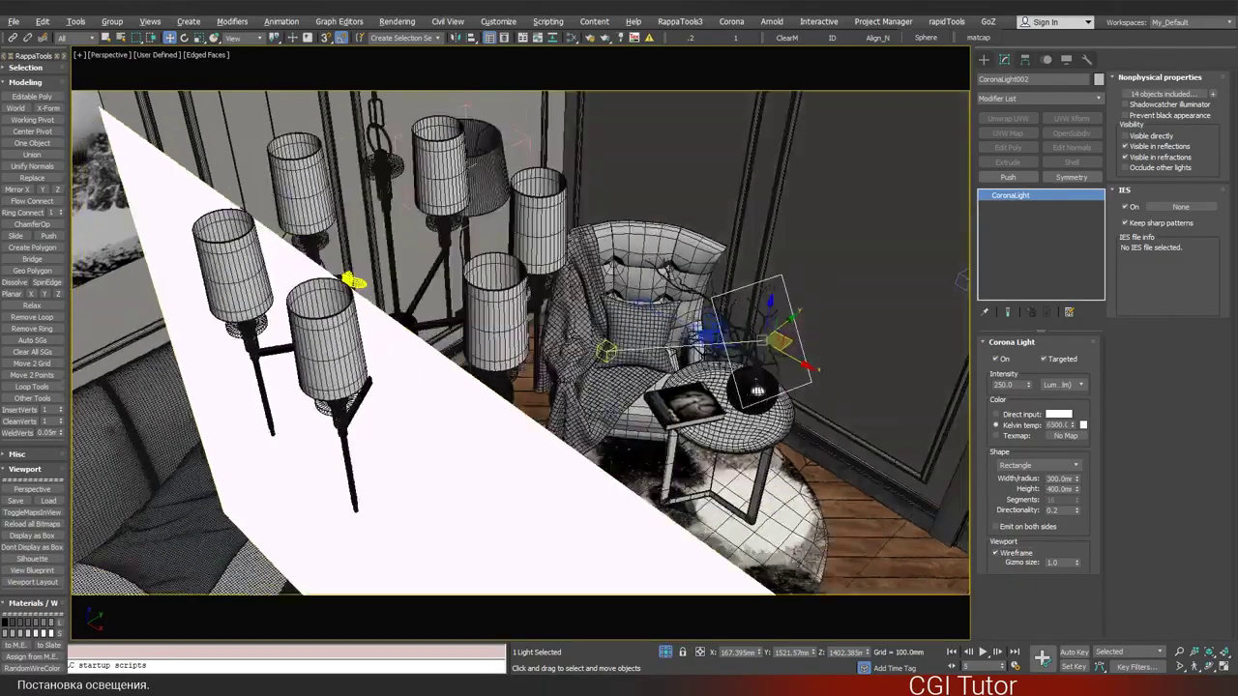
scroll(619, 348, "up", 5)
middle_click_drag(619, 348, 664, 337, "alt")
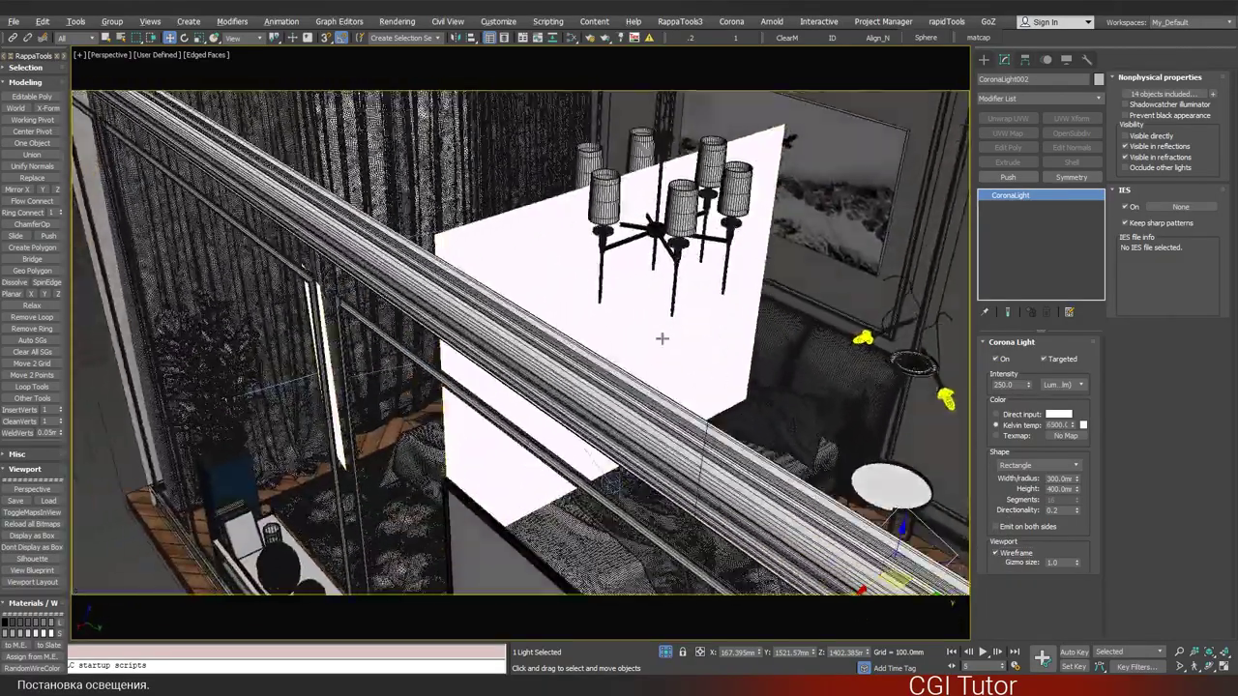
- Display CoronaLight001 as a wireframe and rename it with a 'fake' name
left_click(683, 331)
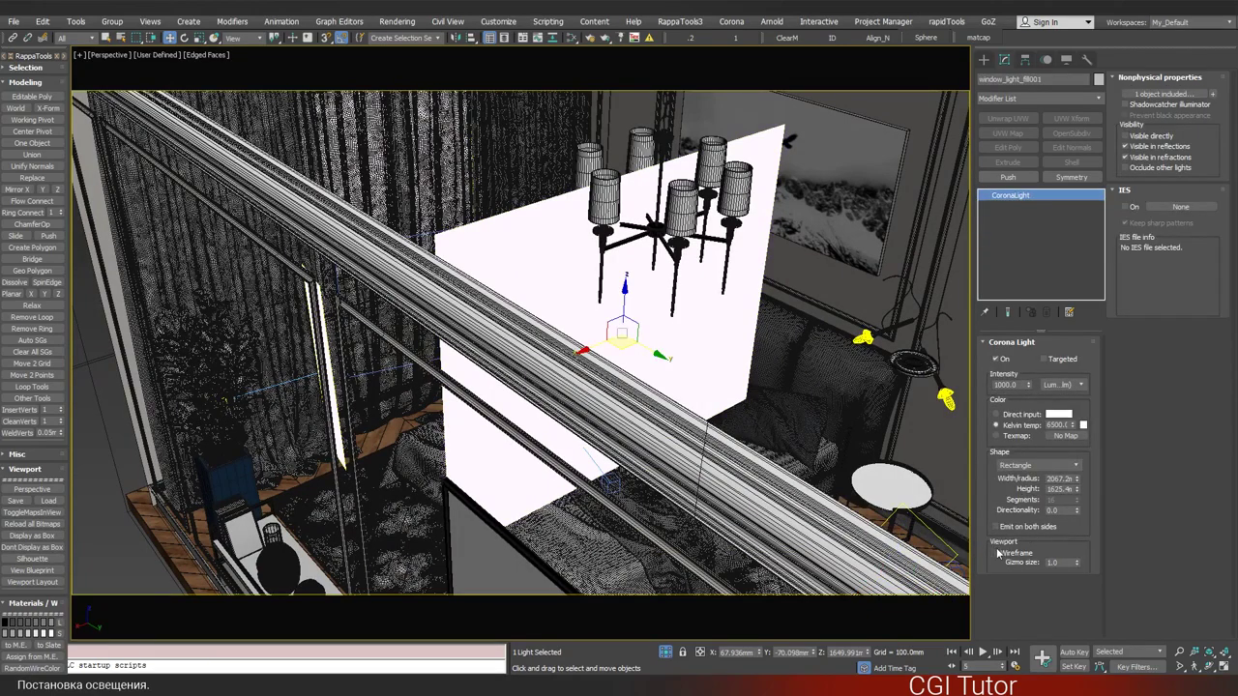
middle_click_drag(522, 349, 580, 290, "alt")
left_click(658, 305)
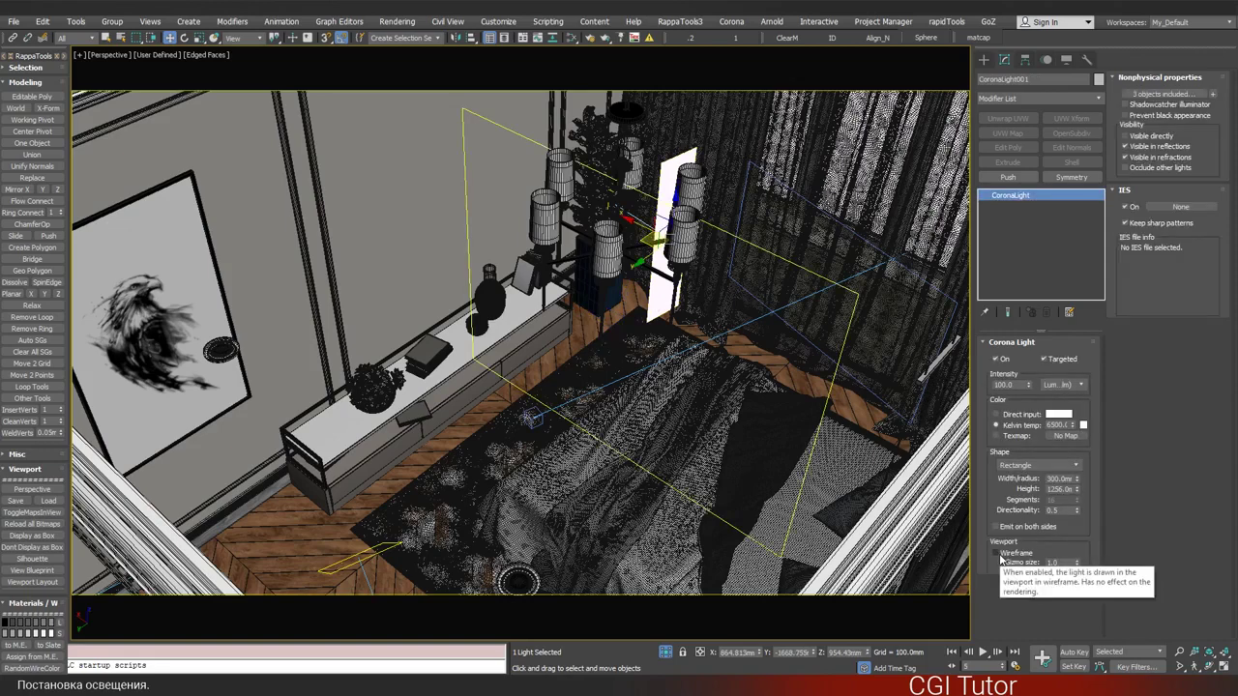
left_click(996, 553)
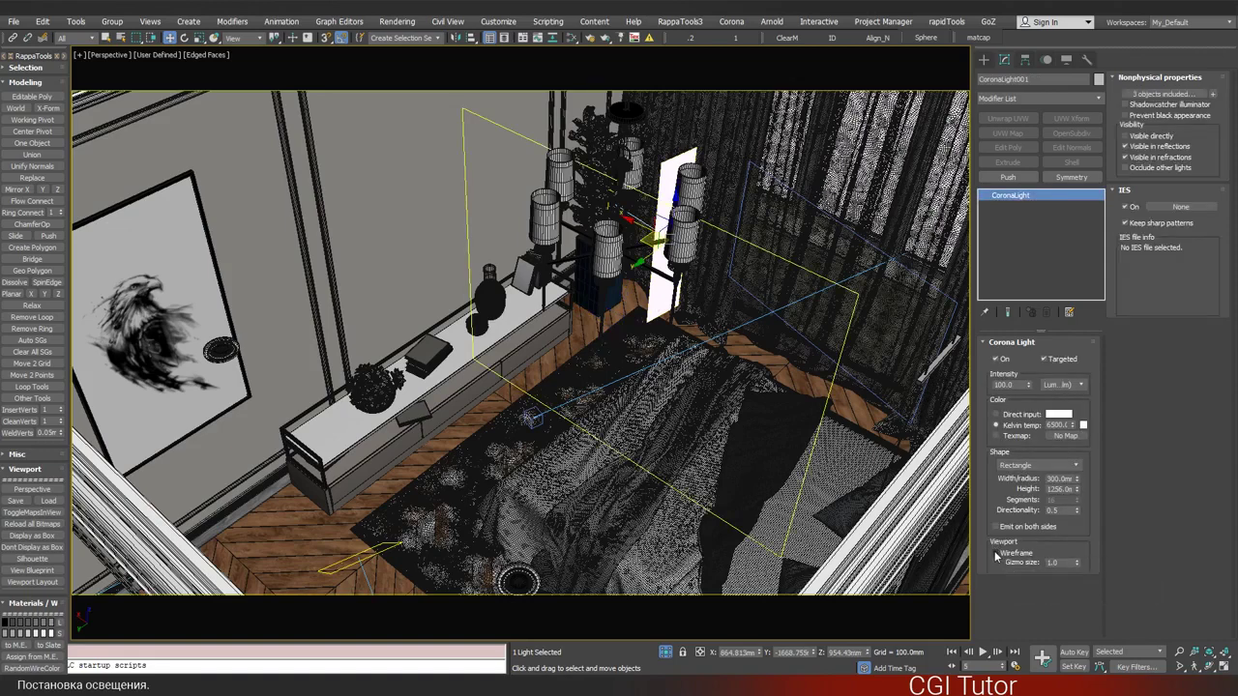
scroll(658, 234, "up", 3)
mouse_move(658, 234)
middle_mouse_down()
mouse_move(608, 368)
mouse_move(638, 358)
middle_mouse_up()
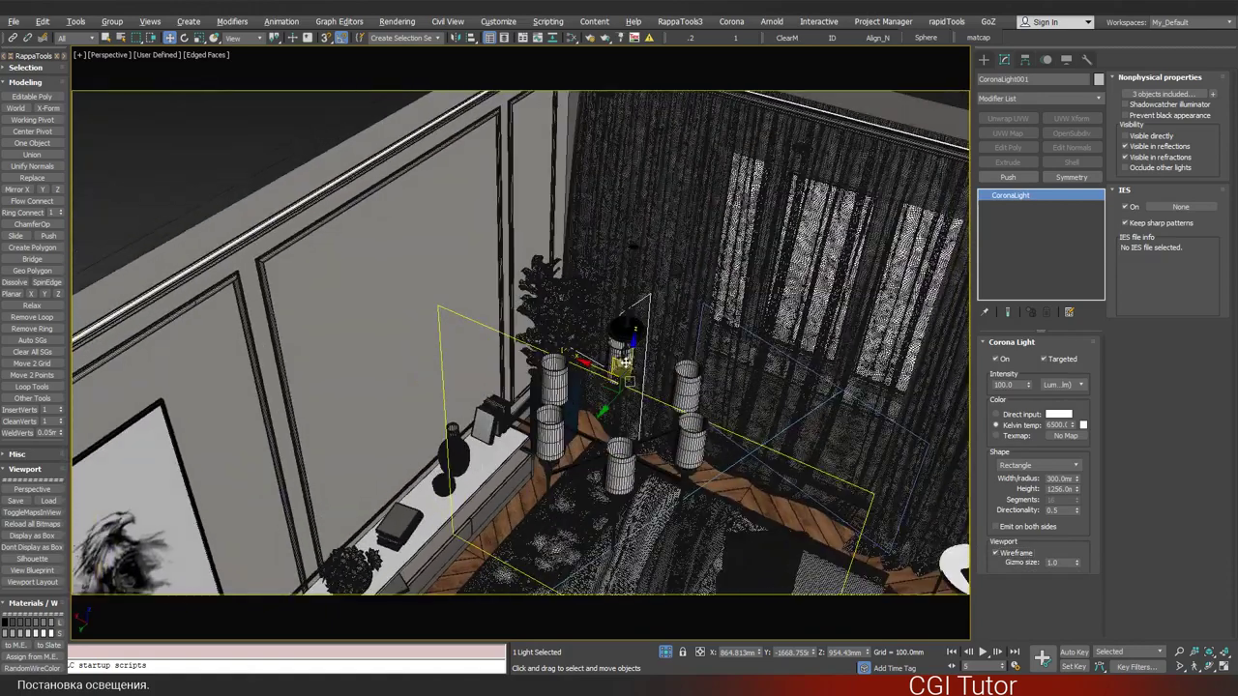
left_click(1037, 78)
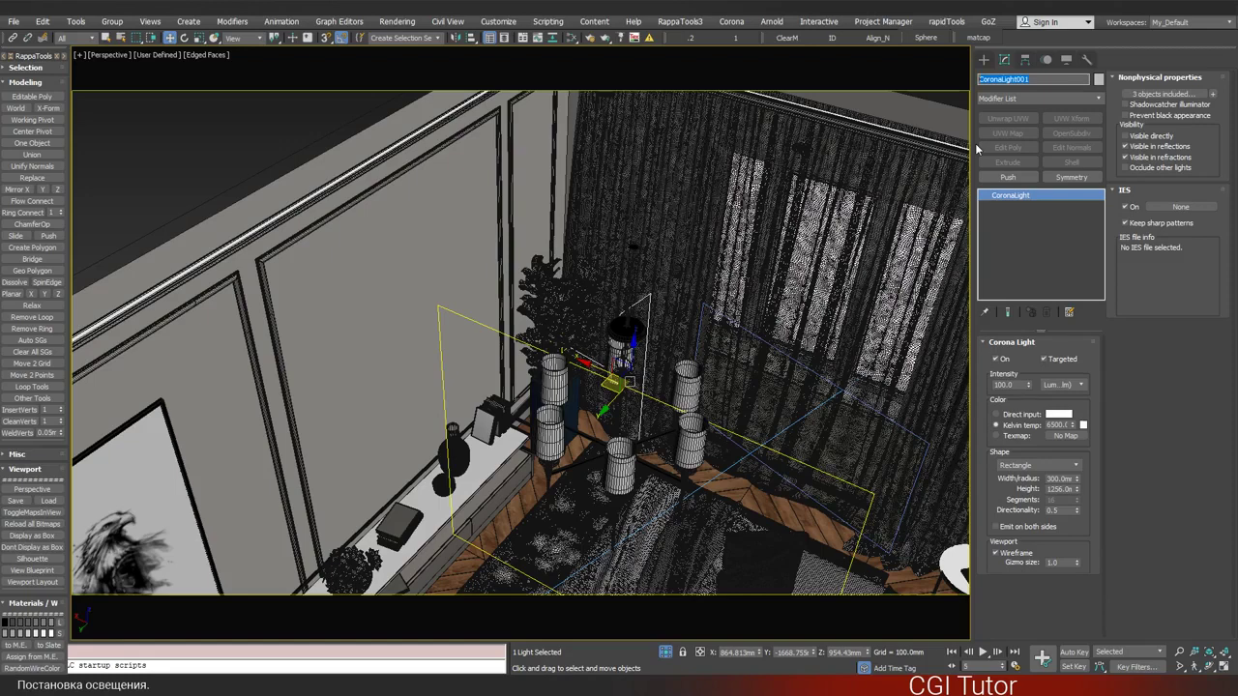
type("fak")
type("e_leaf")
key("Return")
- Rename the window fill light to fake_shtora
left_click(864, 486)
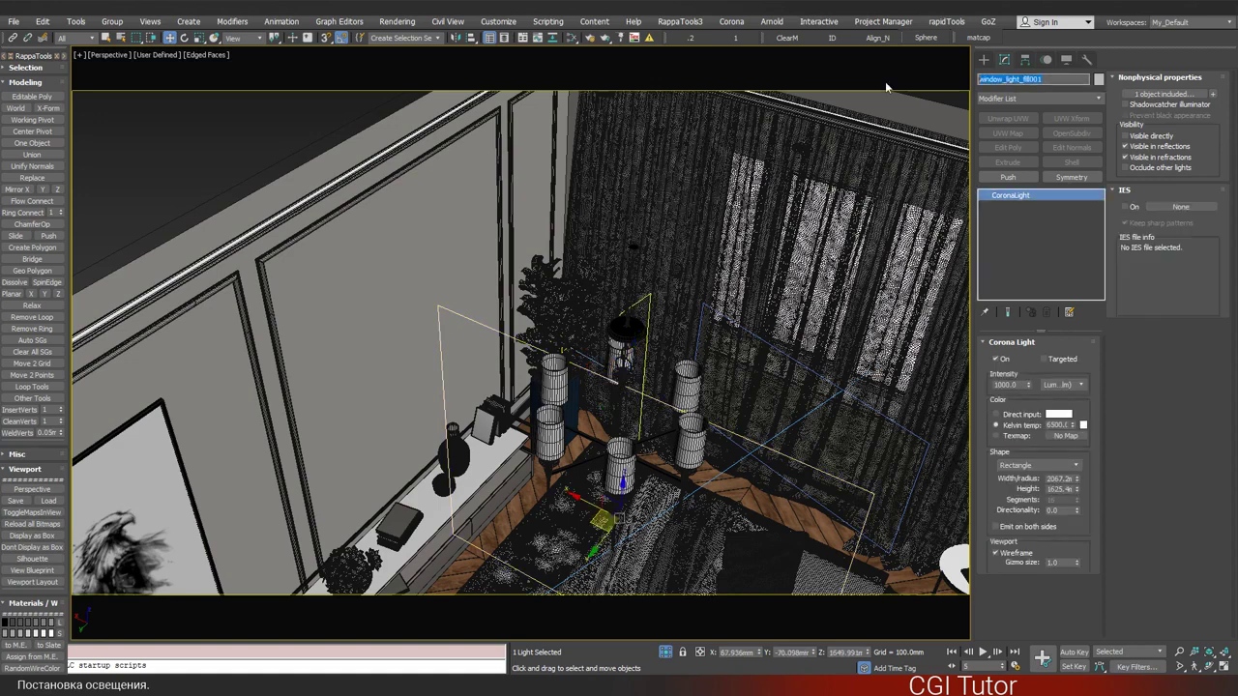
left_click(1010, 78)
left_click(1010, 78)
key("shift+End")
key("Delete")
key("BackSpace")
key("BackSpace")
key("BackSpace")
key("BackSpace")
type("ke")
key("Return")
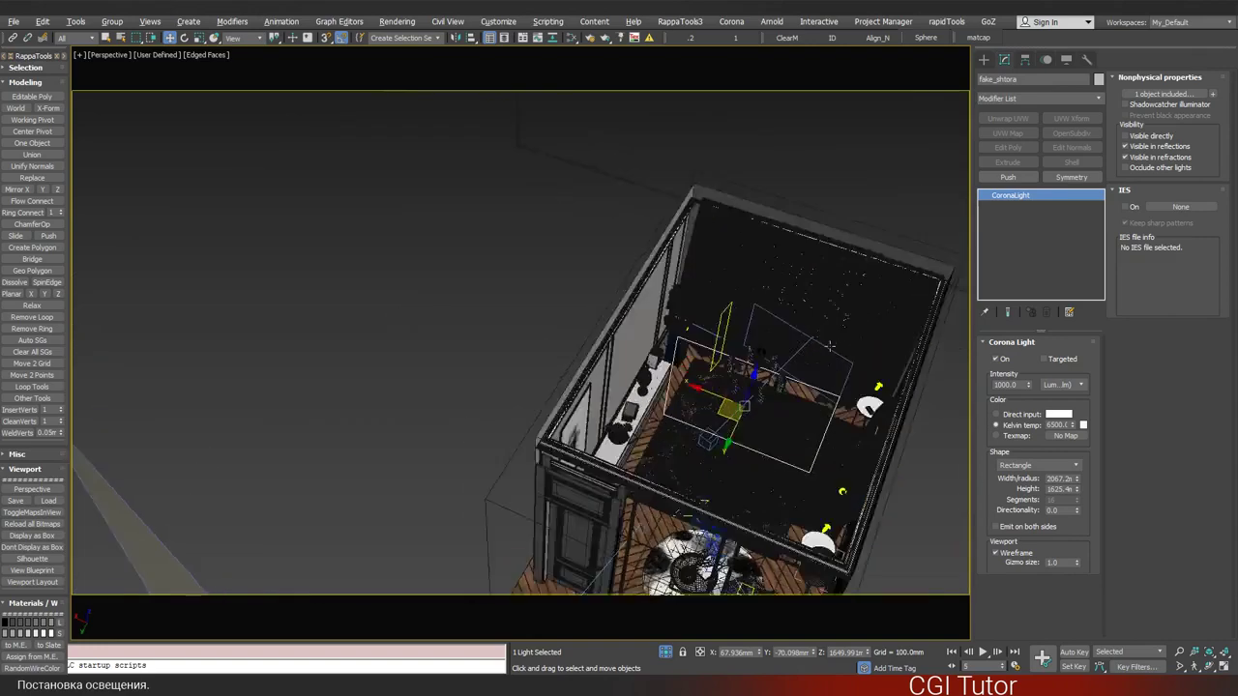
- Rename the armchair light CoronaLight002 to fake_kreslo
middle_click_drag(818, 345, 634, 478, "alt")
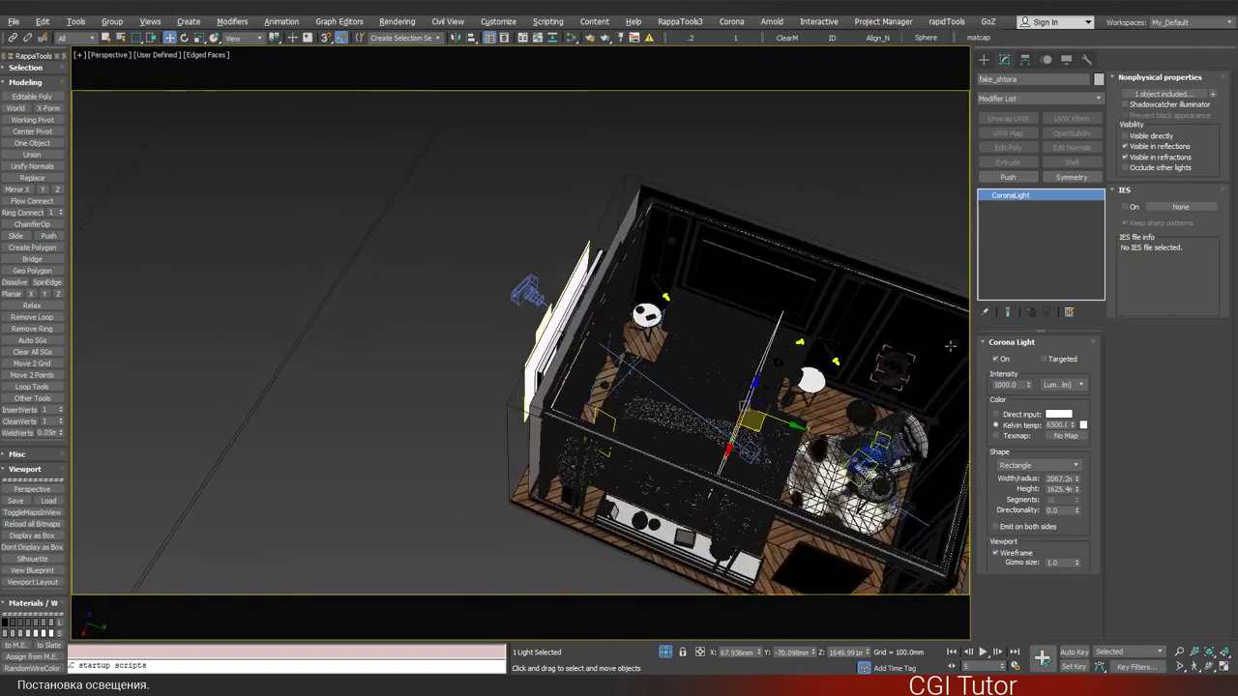
left_click(802, 513)
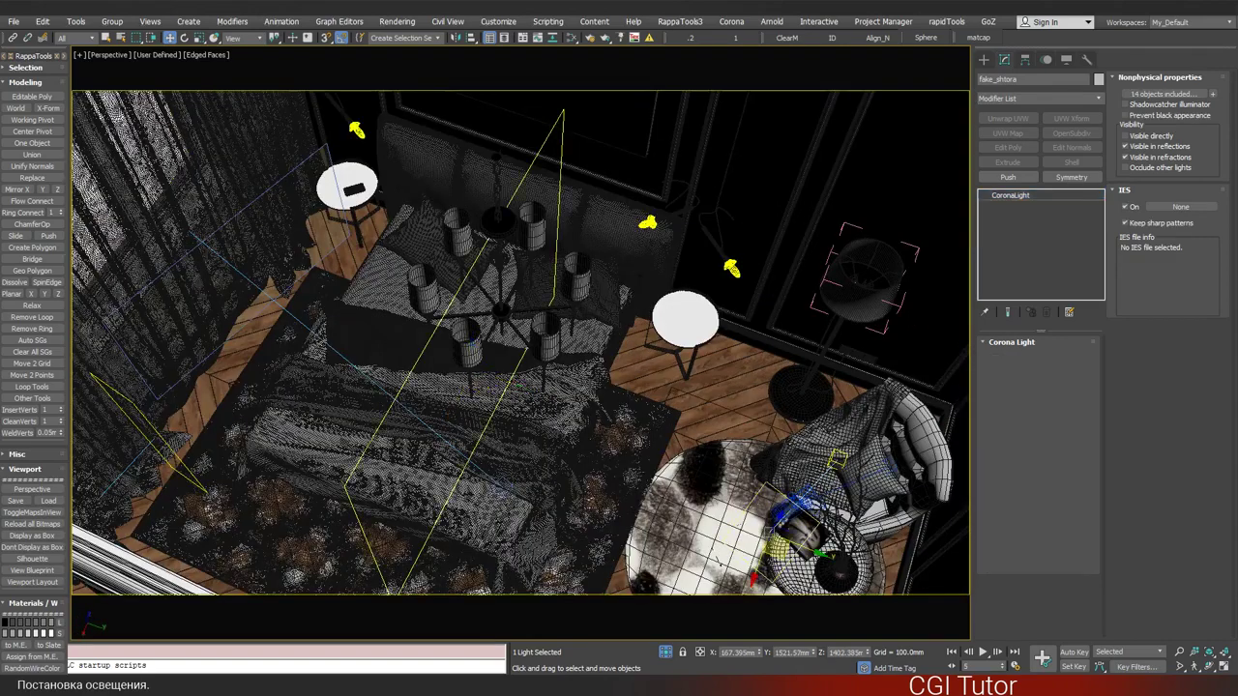
left_click(1038, 75)
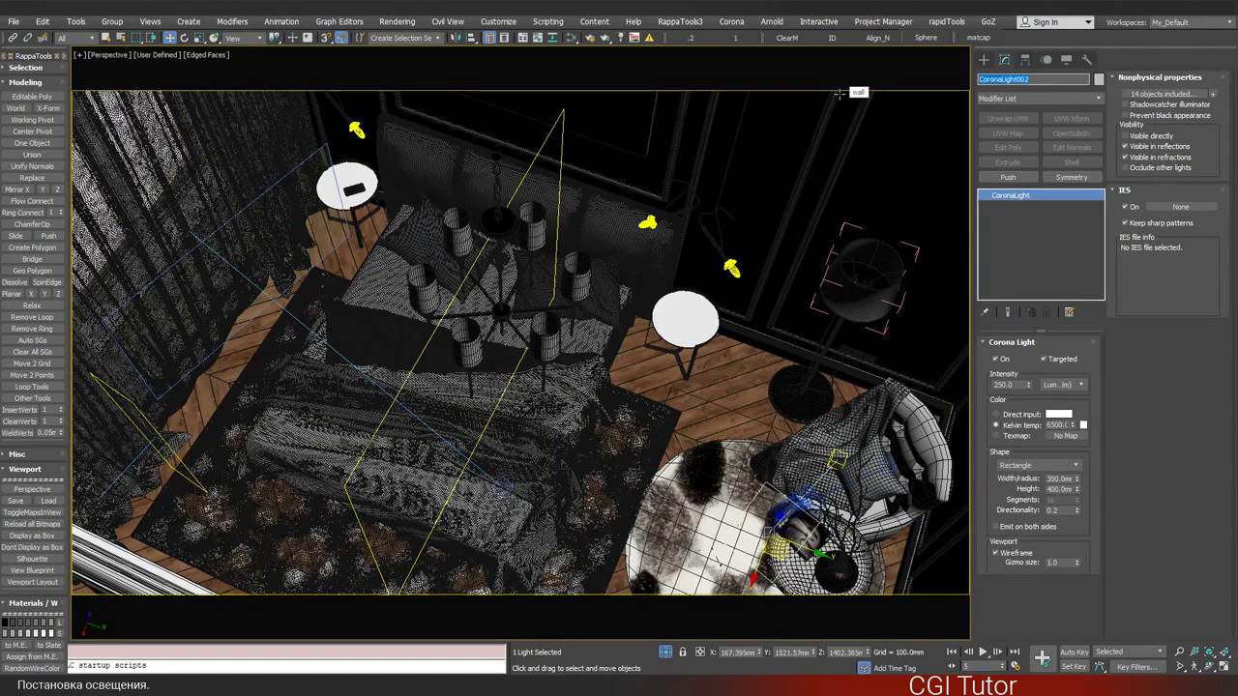
type("fak")
type("e_li")
type("g")
key("Return")
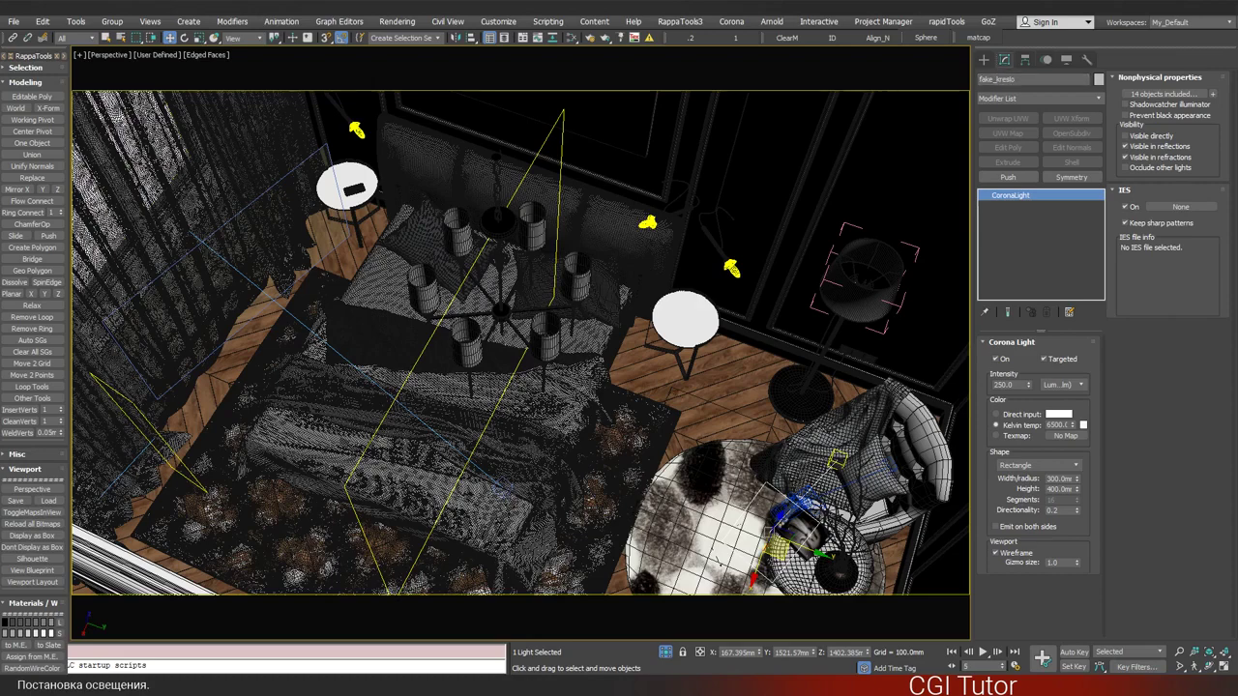
- Frame the bed at a low angle on the pillows and start an interactive render
left_click(621, 284)
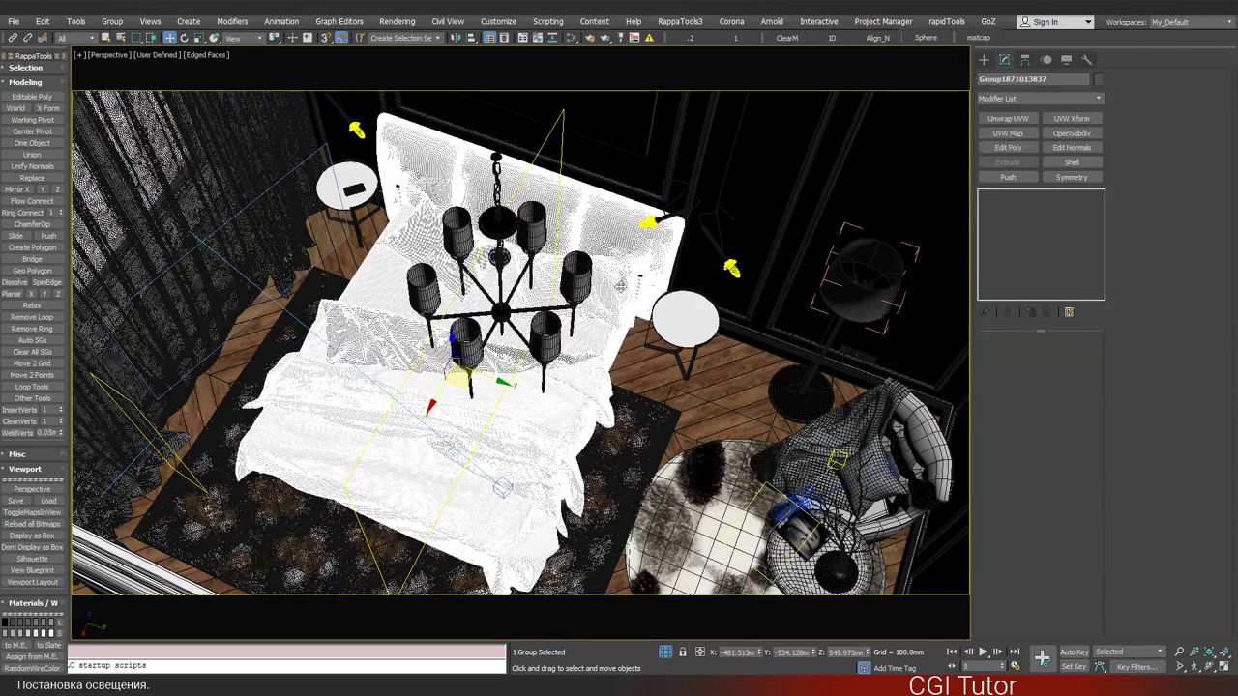
key("z")
mouse_move(706, 326)
middle_mouse_down("alt")
mouse_move(639, 338)
mouse_move(605, 391)
middle_mouse_up("alt")
scroll(639, 339, "up", 5)
scroll(577, 358, "up", 2)
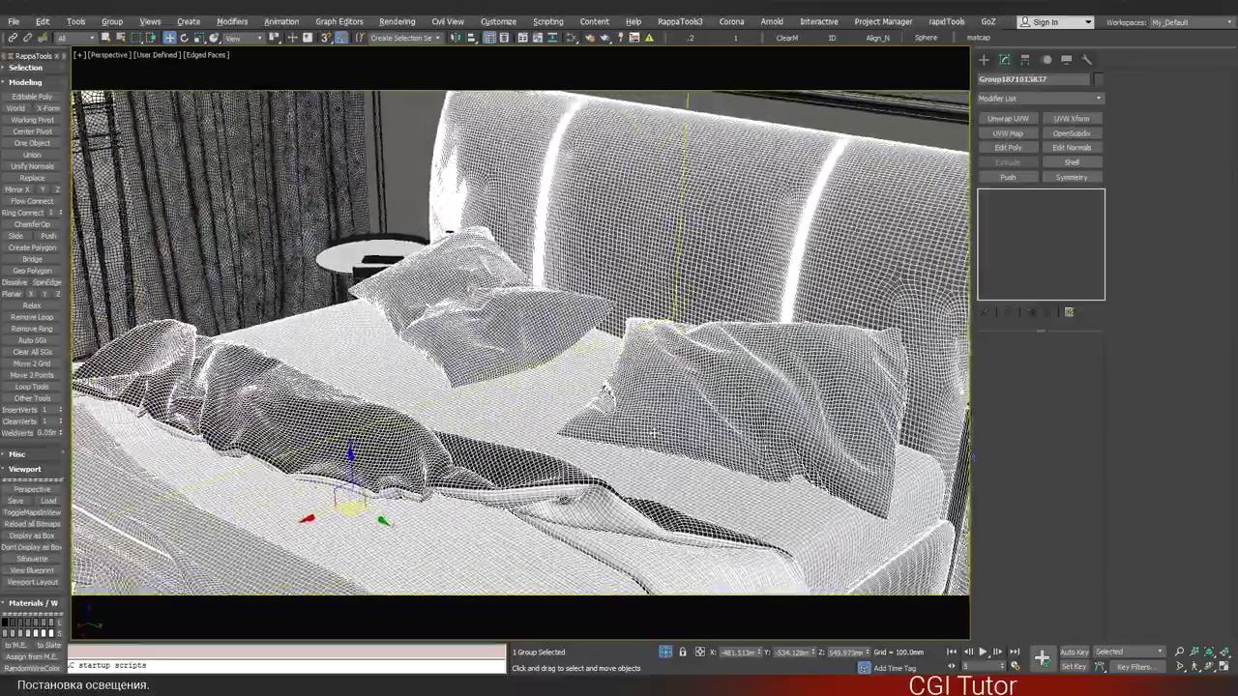
middle_click_drag(652, 432, 646, 414, "alt")
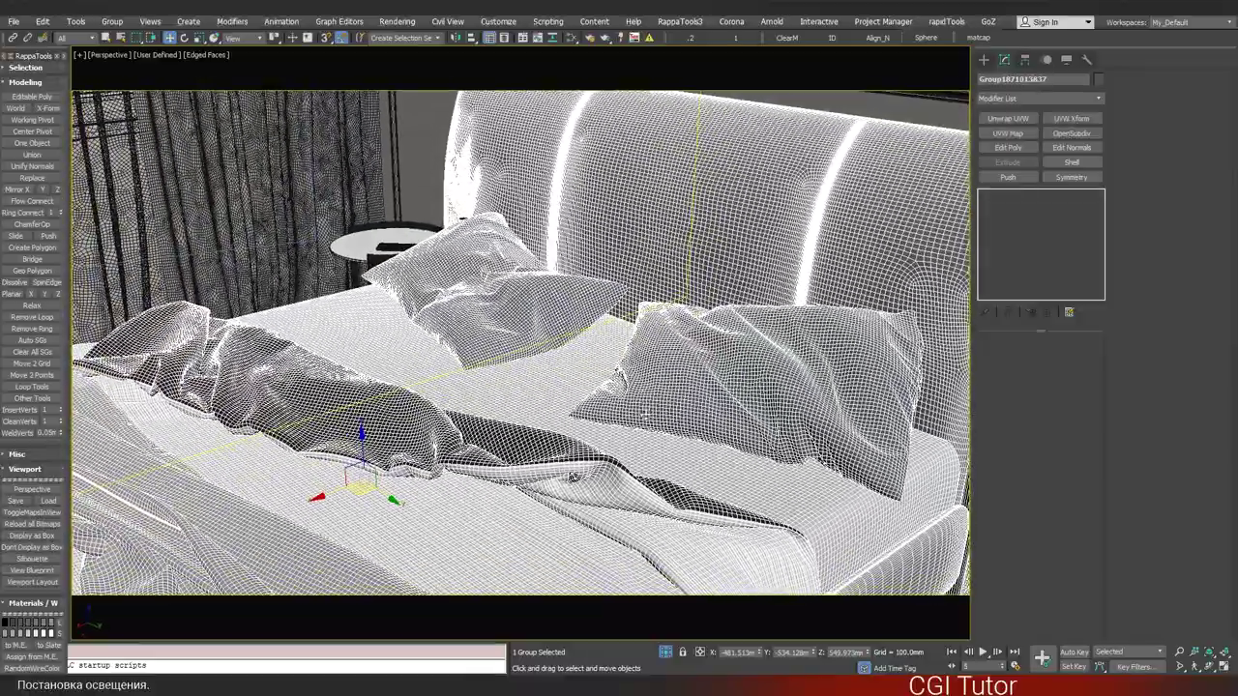
key("shift+q")
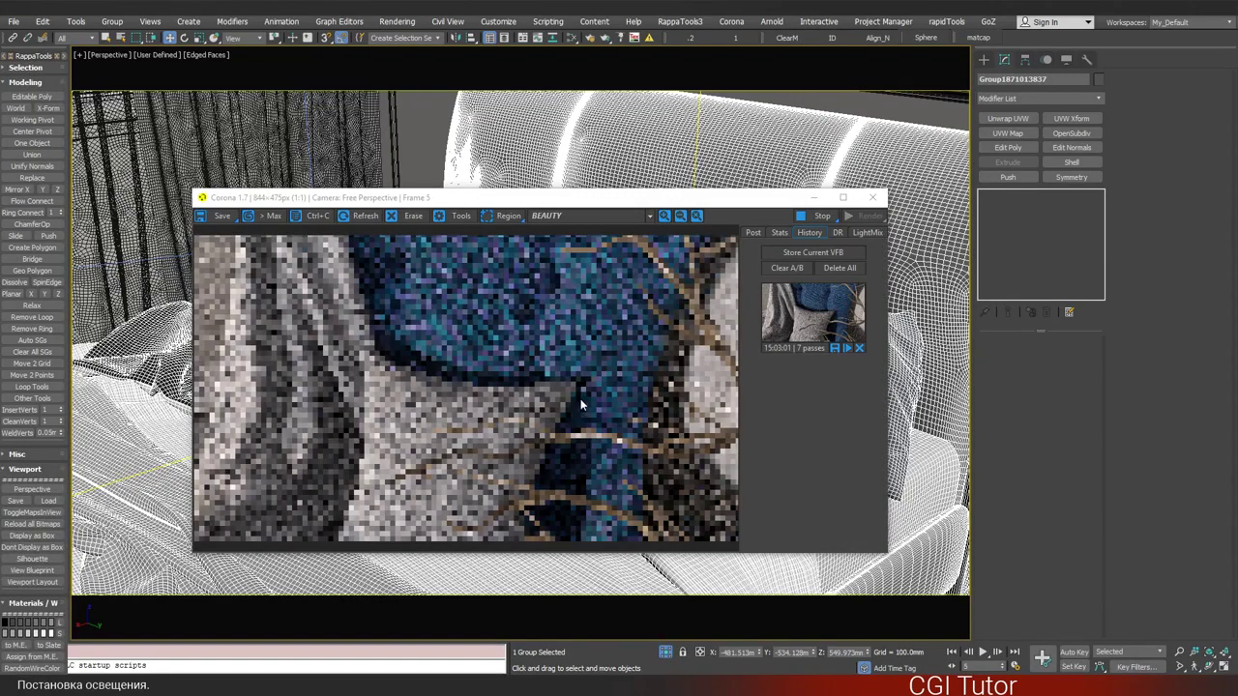
- Delete the old history snapshot and move the render preview aside
left_click(860, 348)
mouse_move(519, 202)
left_mouse_down()
mouse_move(640, 200)
mouse_move(510, 232)
left_mouse_up()
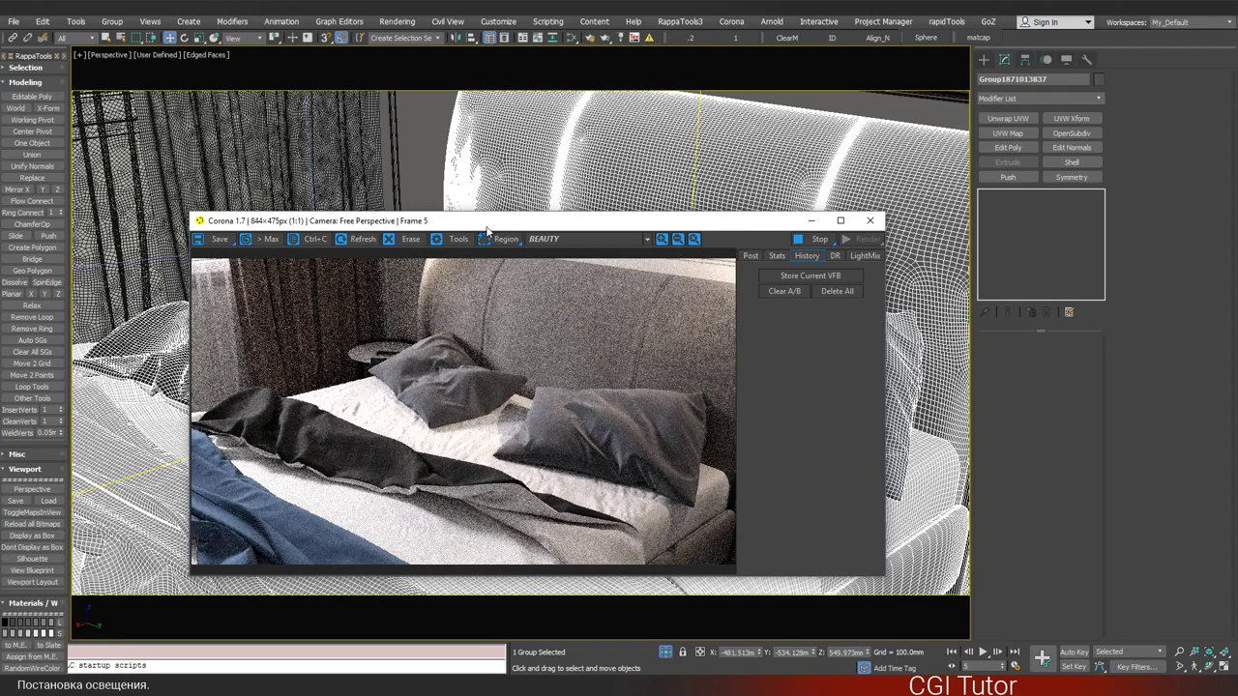
left_click_drag(486, 222, 574, 262)
- Zoom out and orbit to frame the bed, side table and wall lamps
key("alt+z")
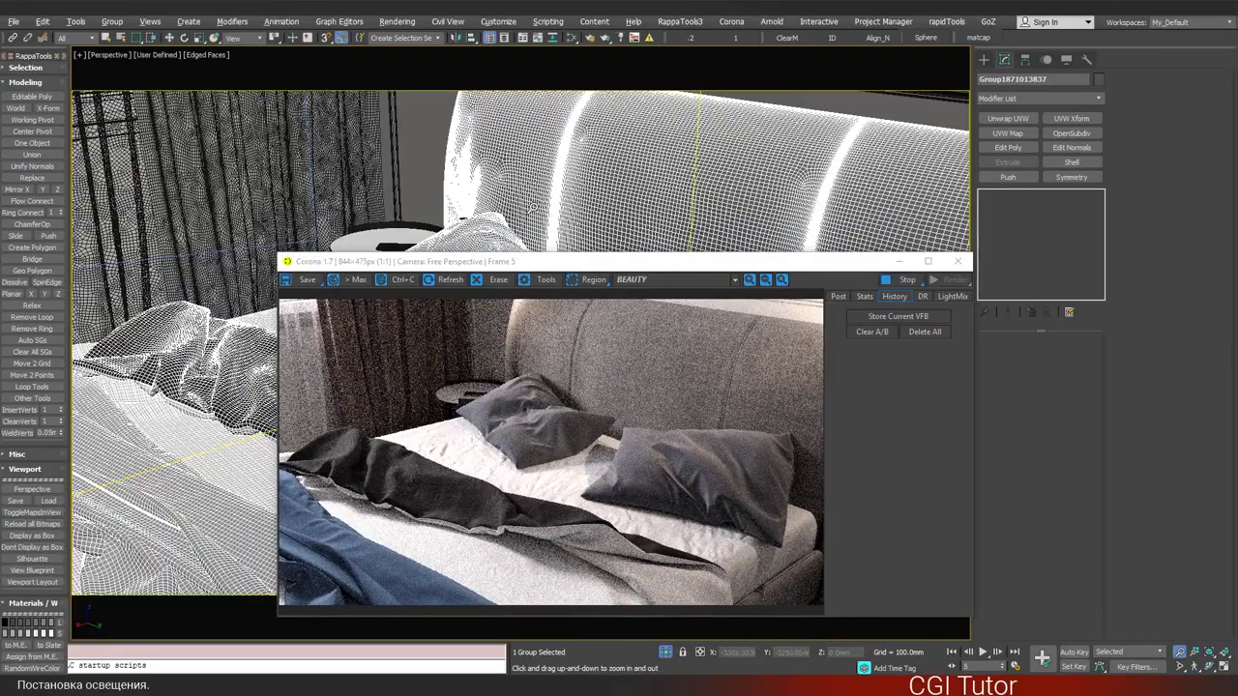
left_click_drag(527, 214, 534, 229)
mouse_move(534, 227)
middle_mouse_down("alt")
mouse_move(116, 385)
mouse_move(531, 215)
middle_mouse_up("alt")
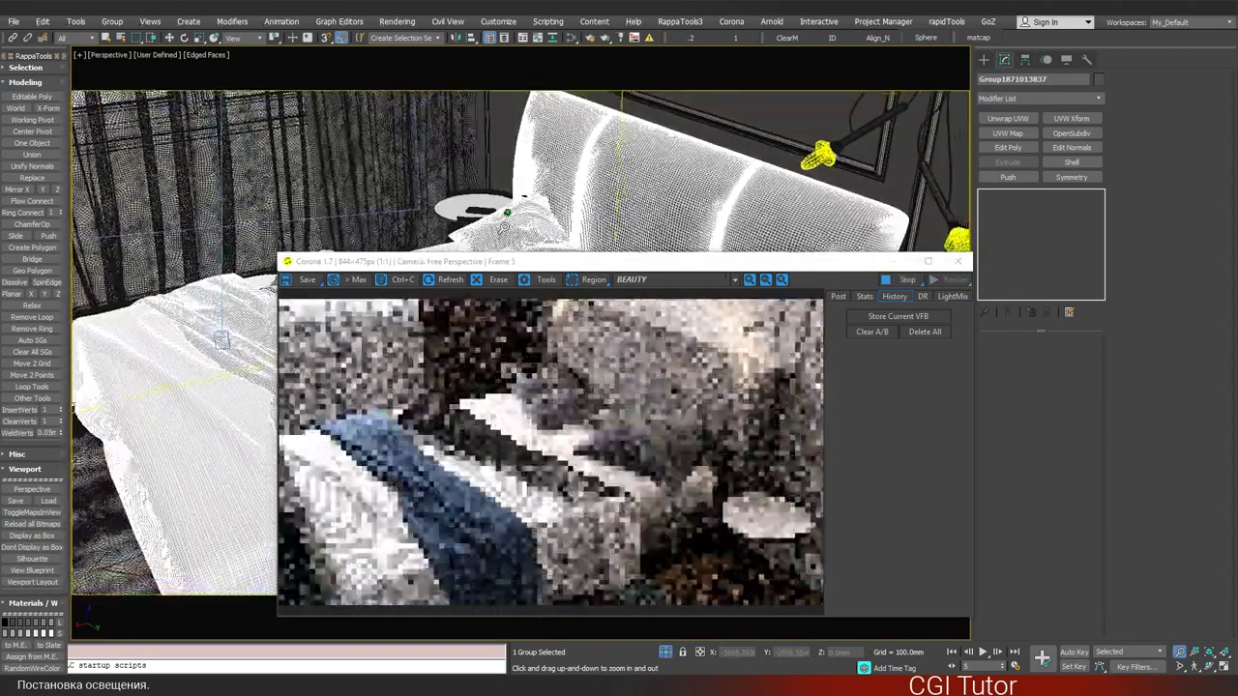
scroll(531, 215, "down", 3)
scroll(532, 216, "down", 3)
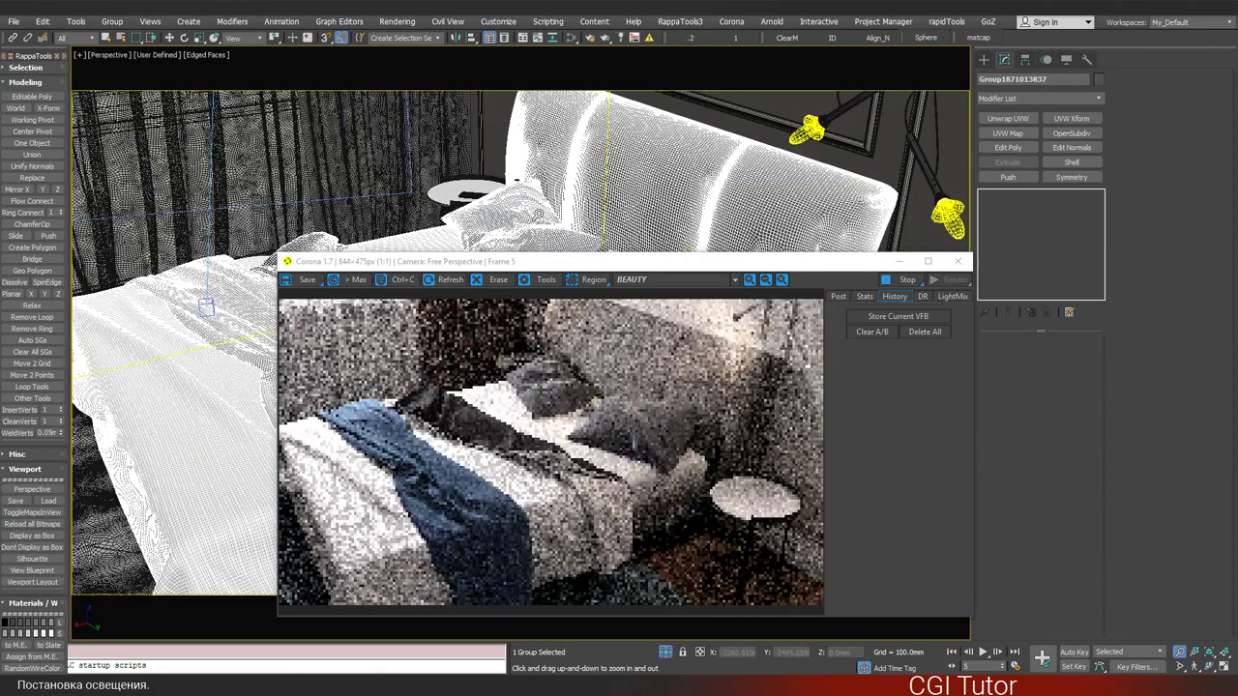
key("w")
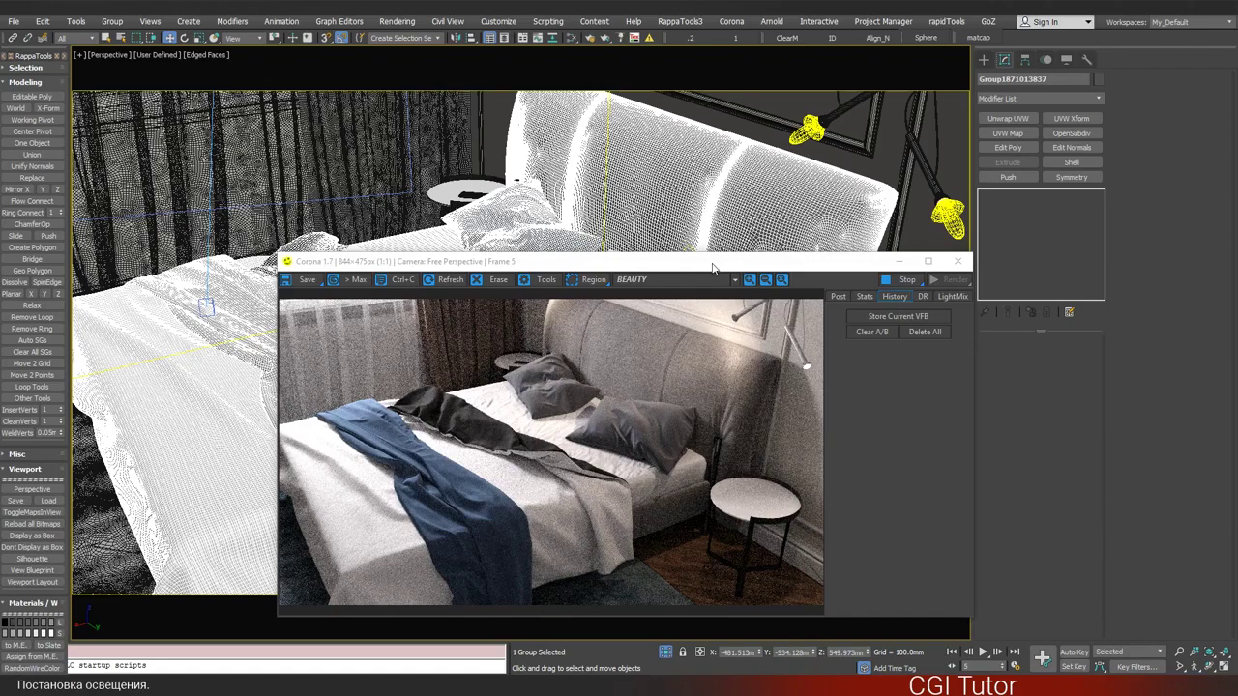
left_click_drag(715, 268, 536, 190)
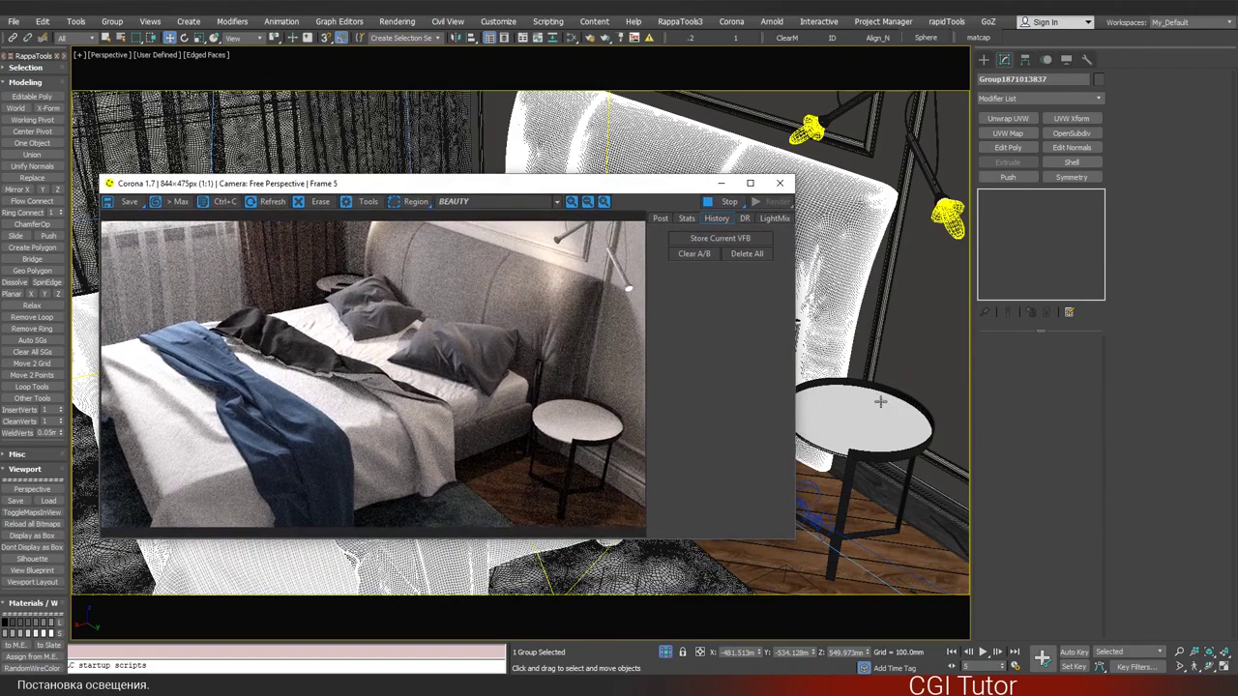
- Select the round side table, frame it with Z, and move the Corona VFB aside
left_click(846, 441)
left_click(846, 441)
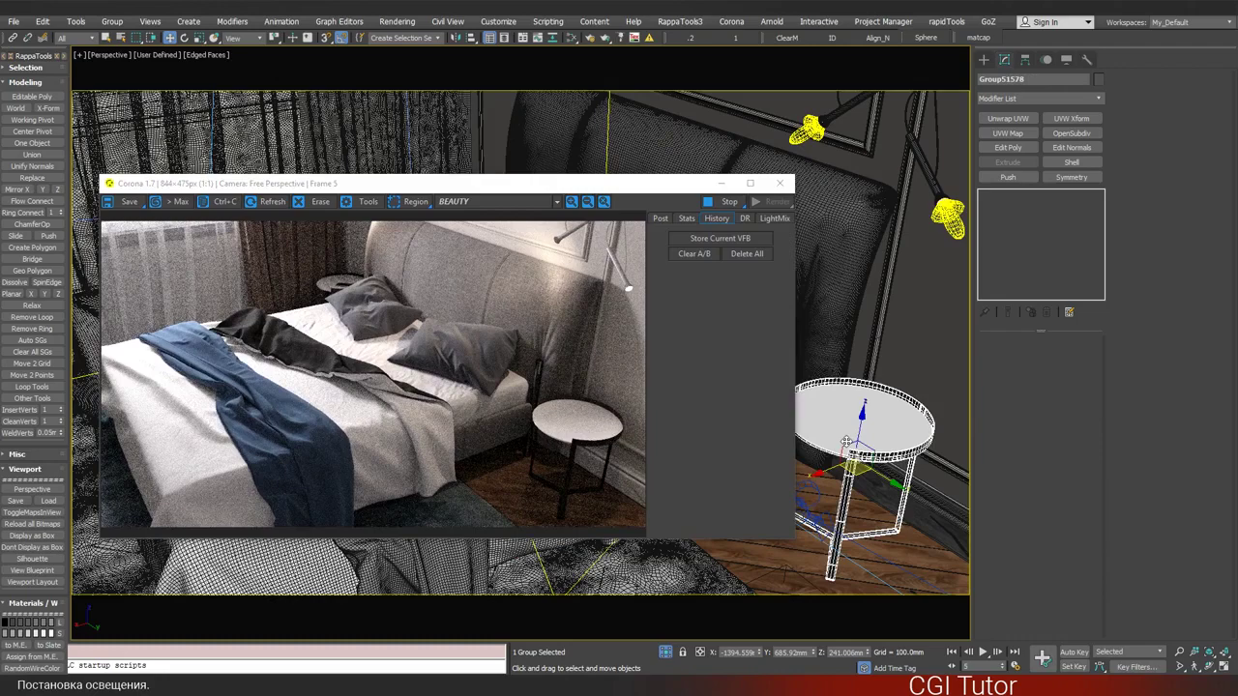
key("z")
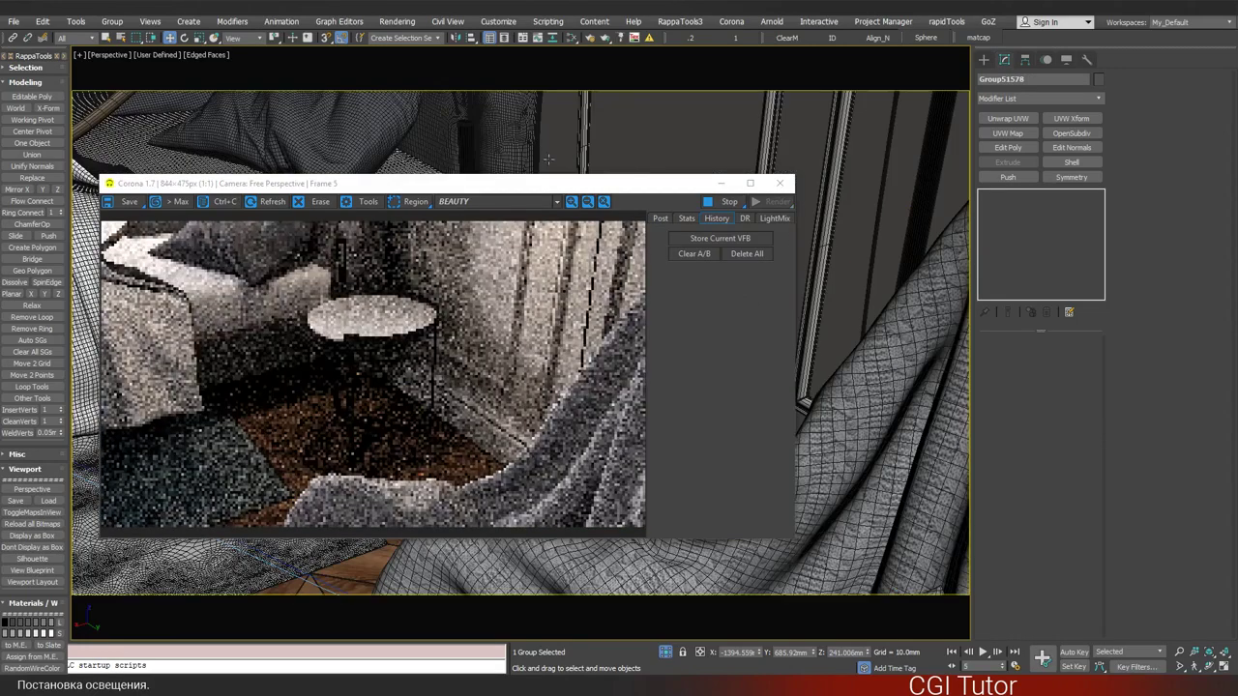
left_click_drag(484, 183, 626, 434)
scroll(535, 283, "up", 3)
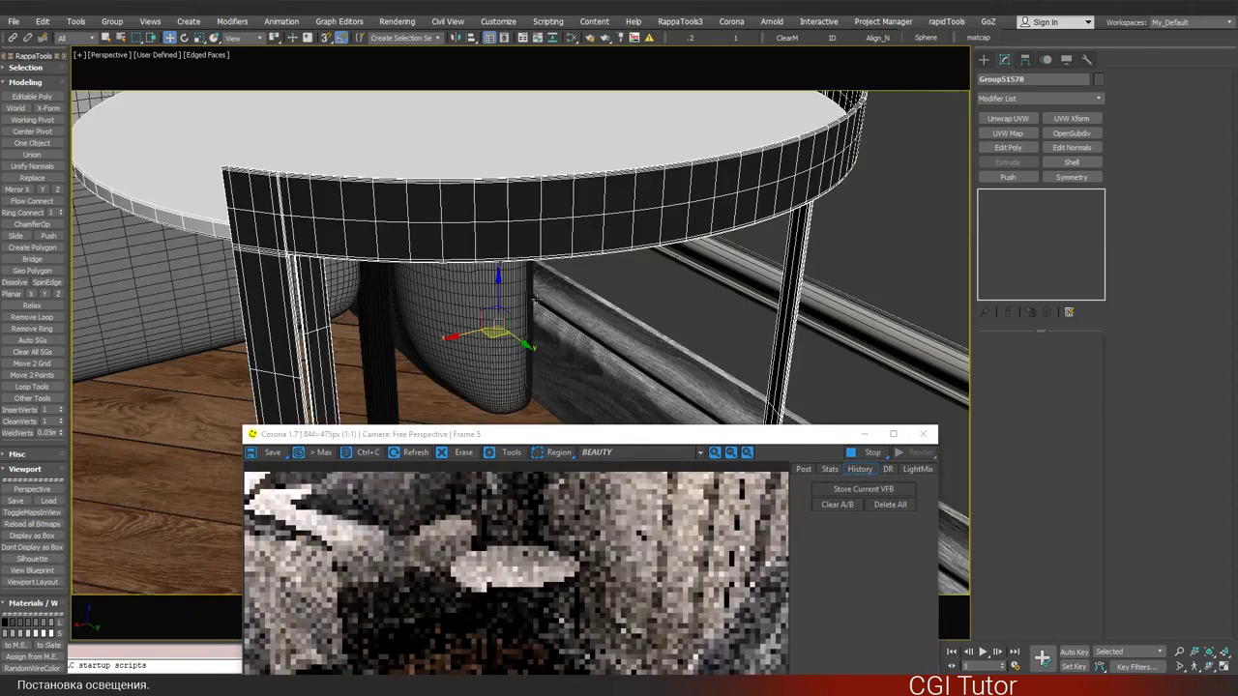
scroll(535, 283, "up", 2)
scroll(535, 283, "down", 2)
scroll(544, 284, "down", 2)
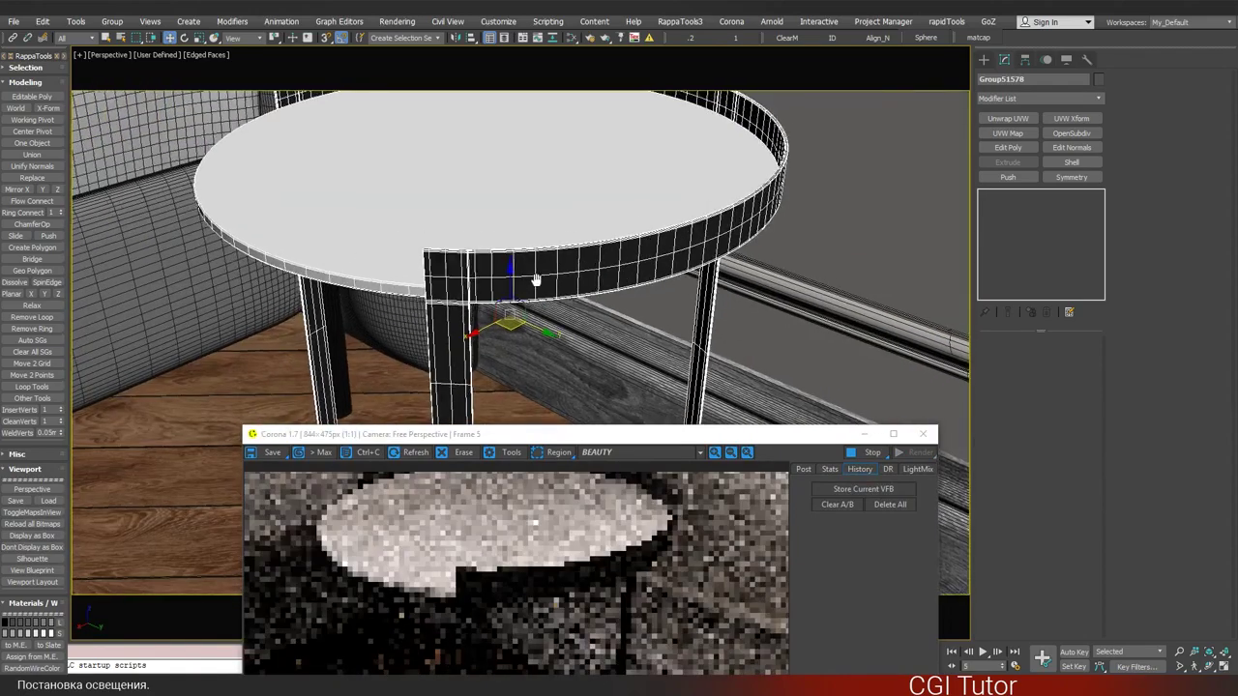
mouse_move(539, 280)
middle_mouse_down()
mouse_move(547, 298)
mouse_move(566, 269)
middle_mouse_up()
scroll(567, 235, "down", 1)
key("w")
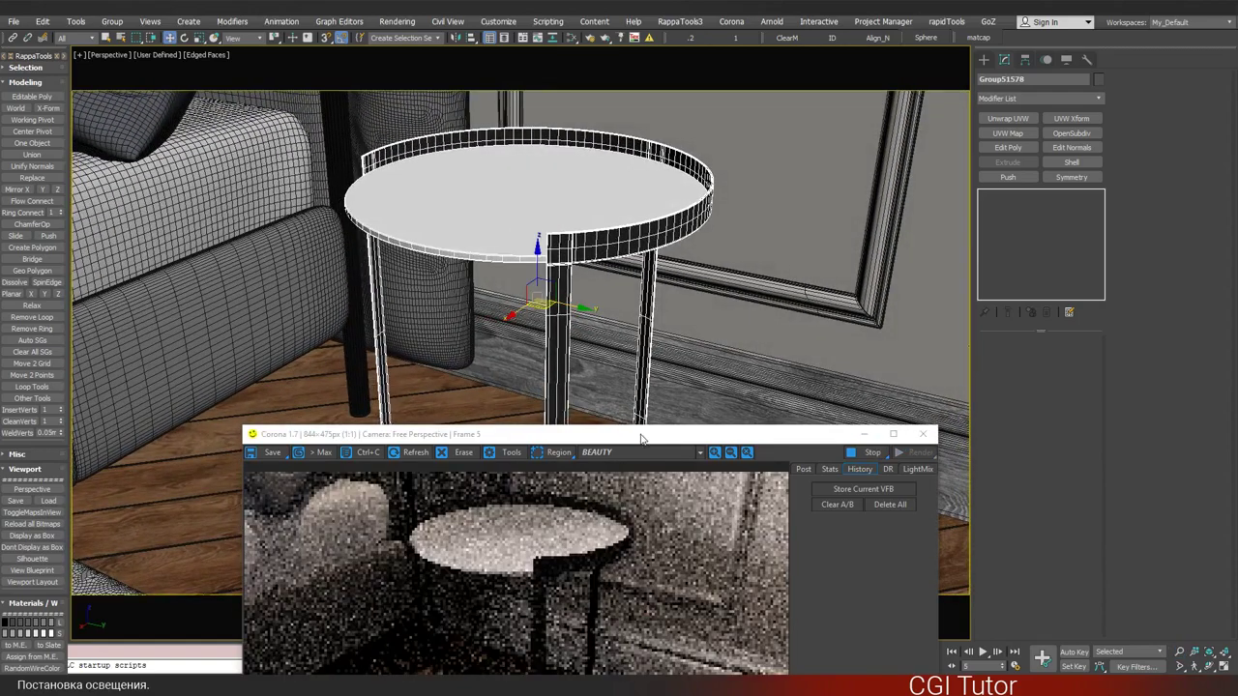
left_click_drag(638, 435, 448, 227)
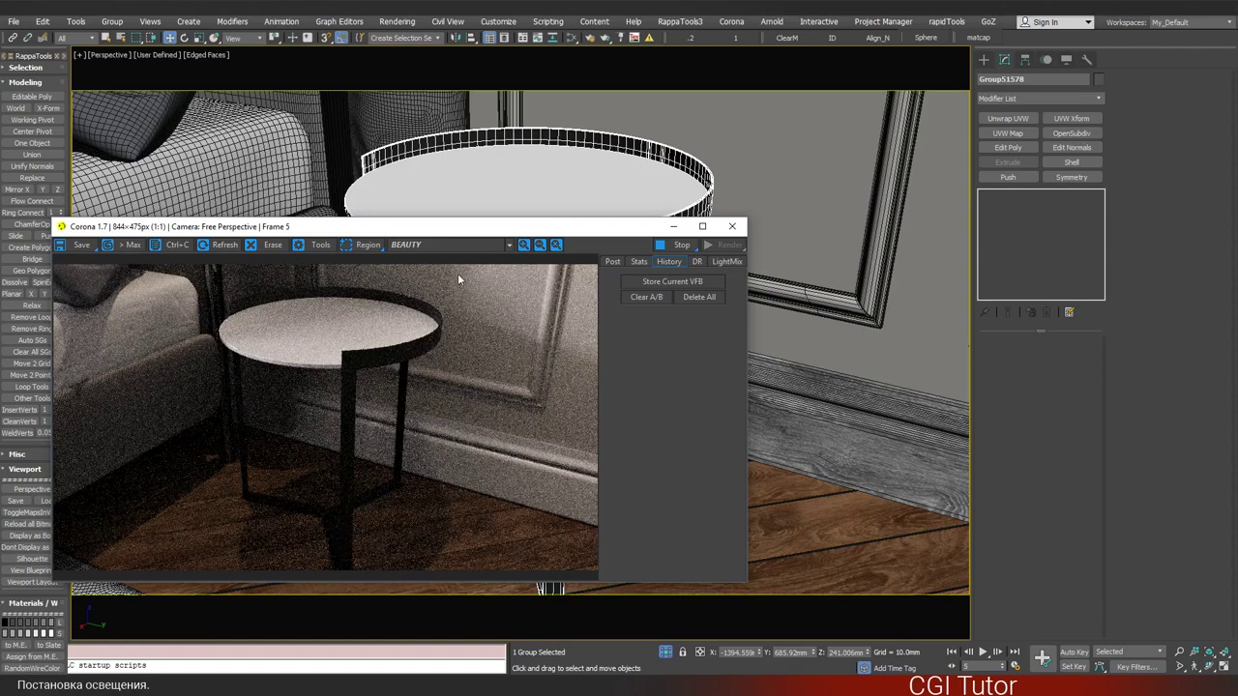
- Close the render window and maximize the Top view, panned toward the lights
left_click(734, 228)
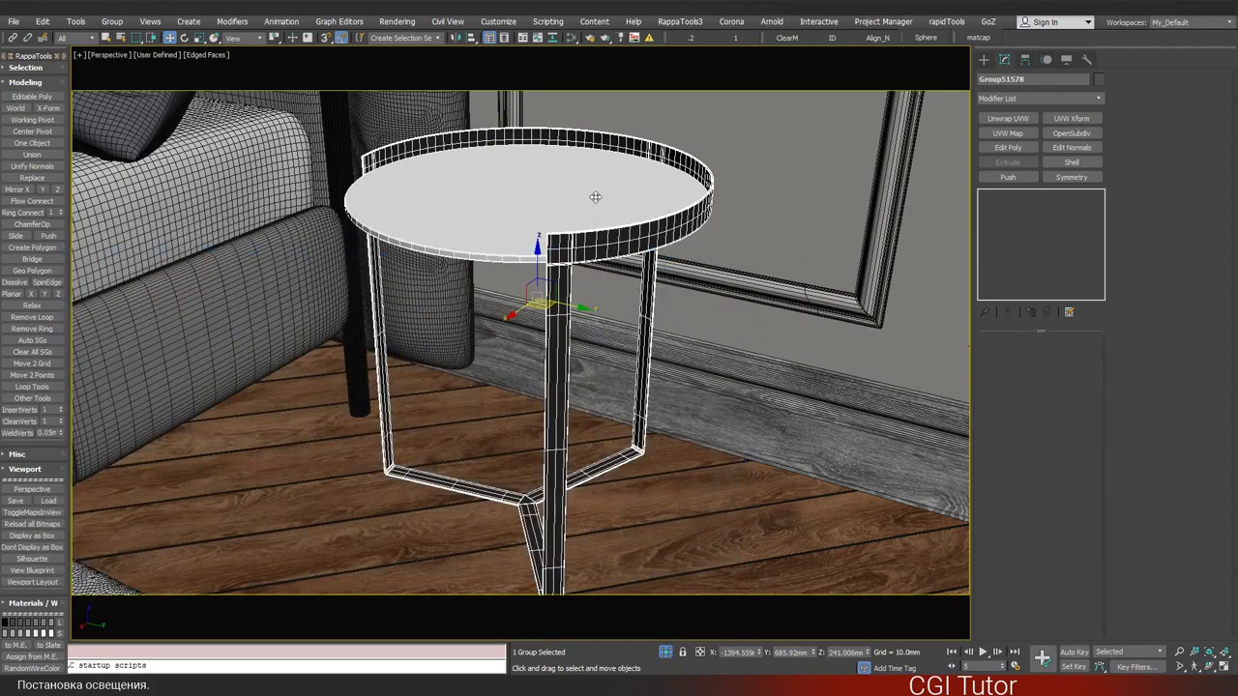
key("alt+w")
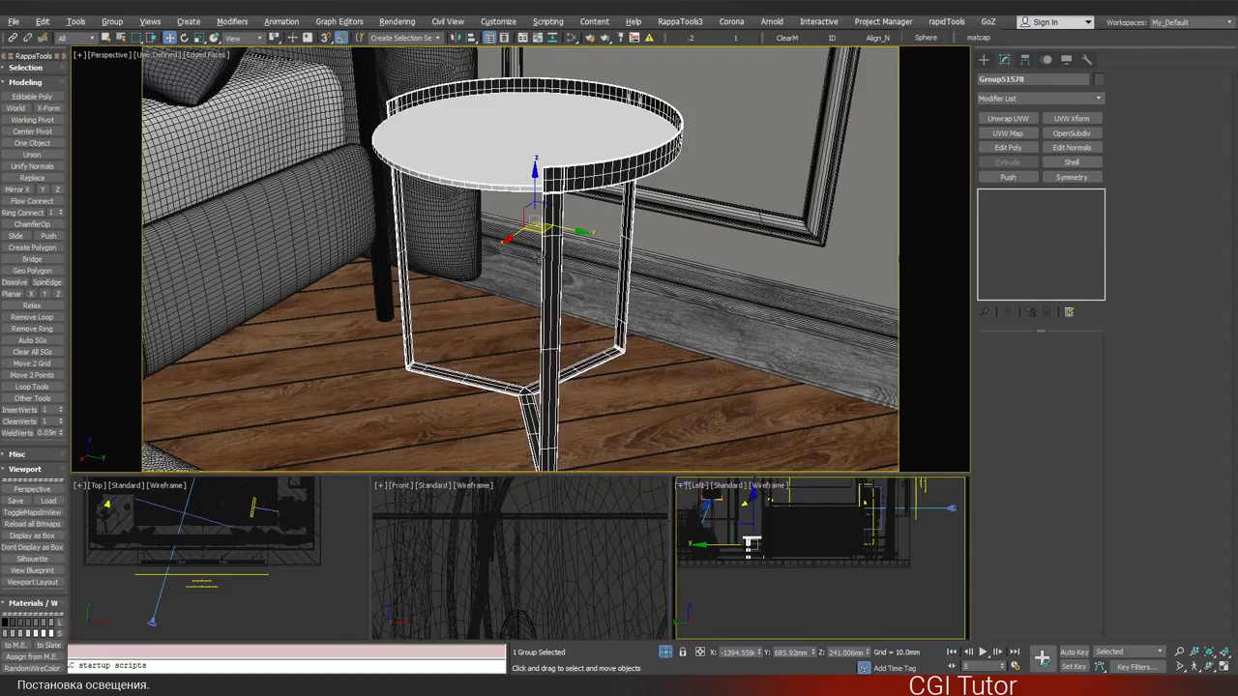
key("alt+w")
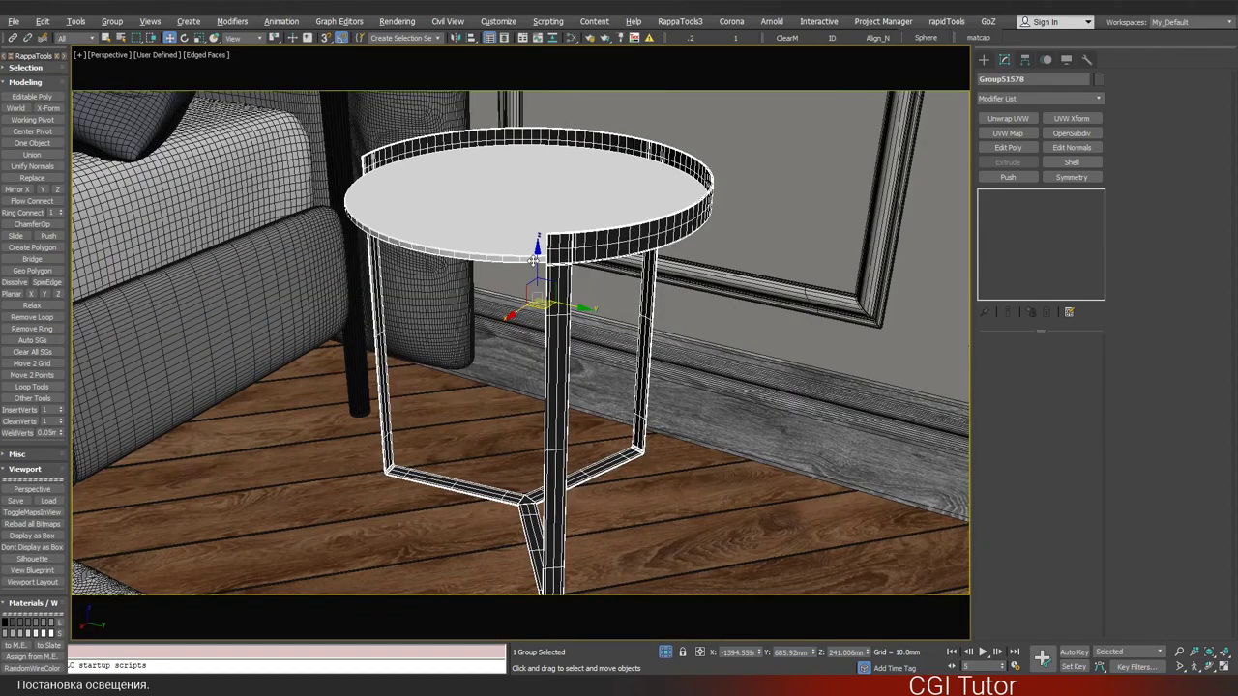
key("alt+w")
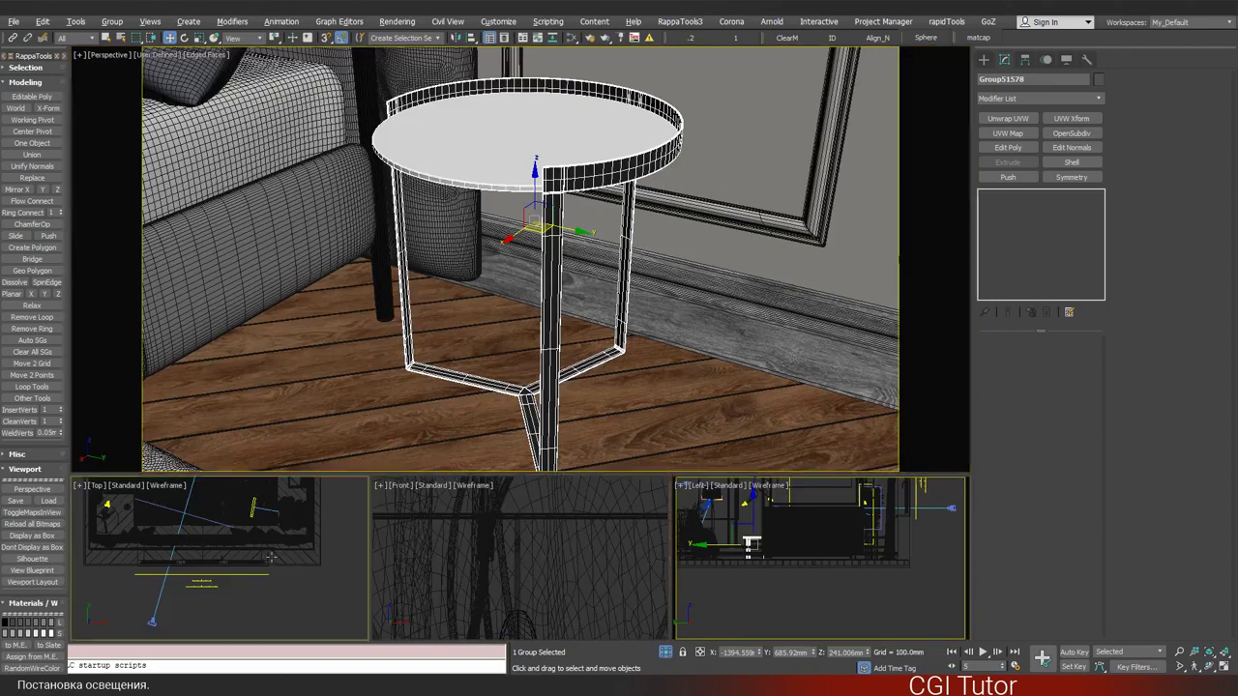
key("alt+w")
scroll(336, 450, "down", 5)
middle_click_drag(586, 423, 475, 280)
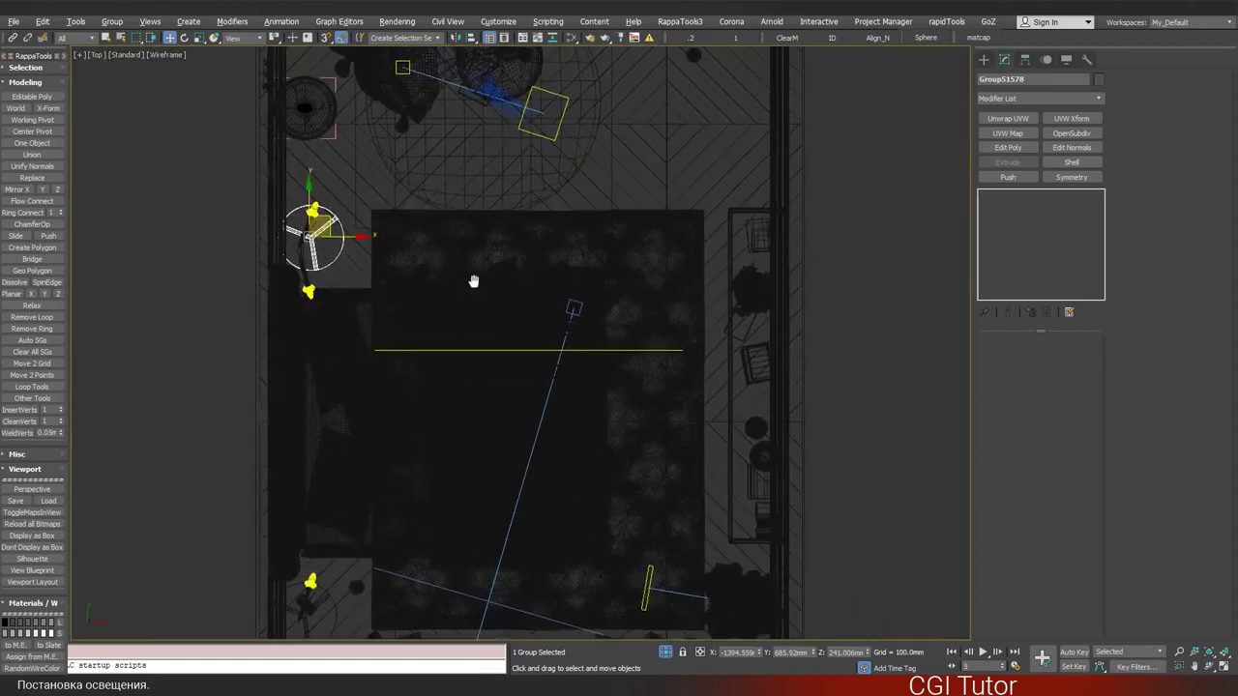
middle_click_drag(551, 133, 619, 287)
scroll(621, 288, "up", 4)
- Shift-drag a copy of the fake_kreslo light and rename it fake_stolik
left_click(580, 299)
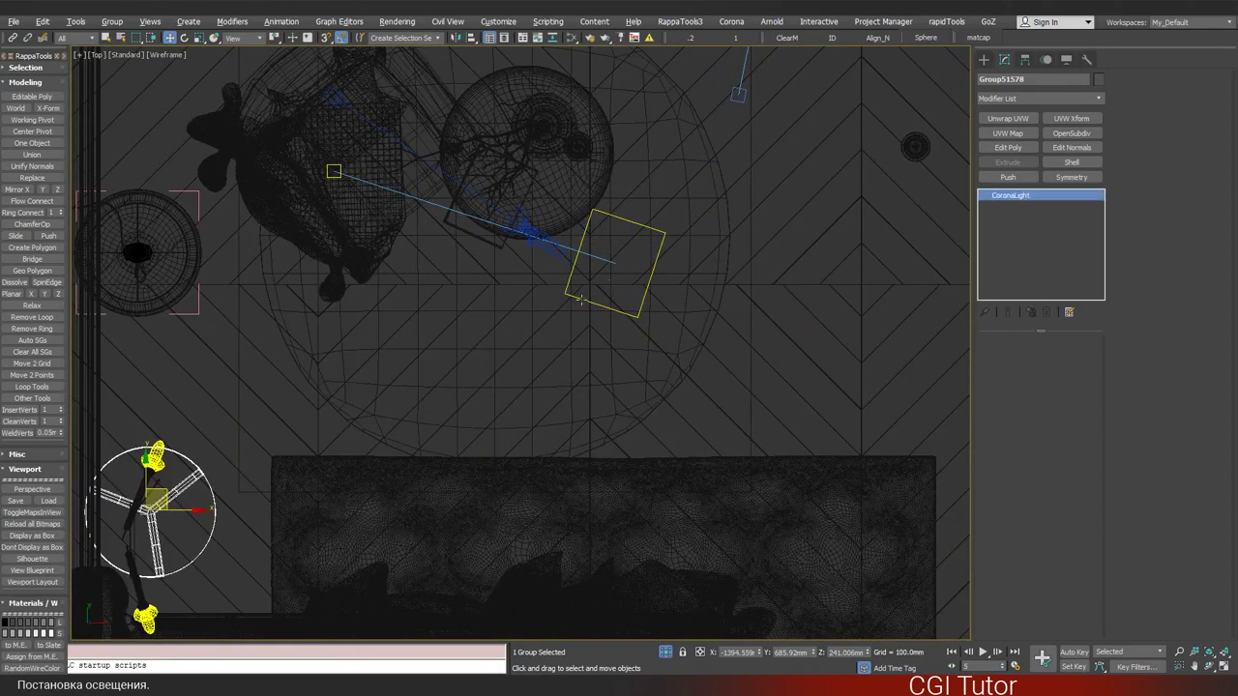
middle_click_drag(464, 310, 588, 299)
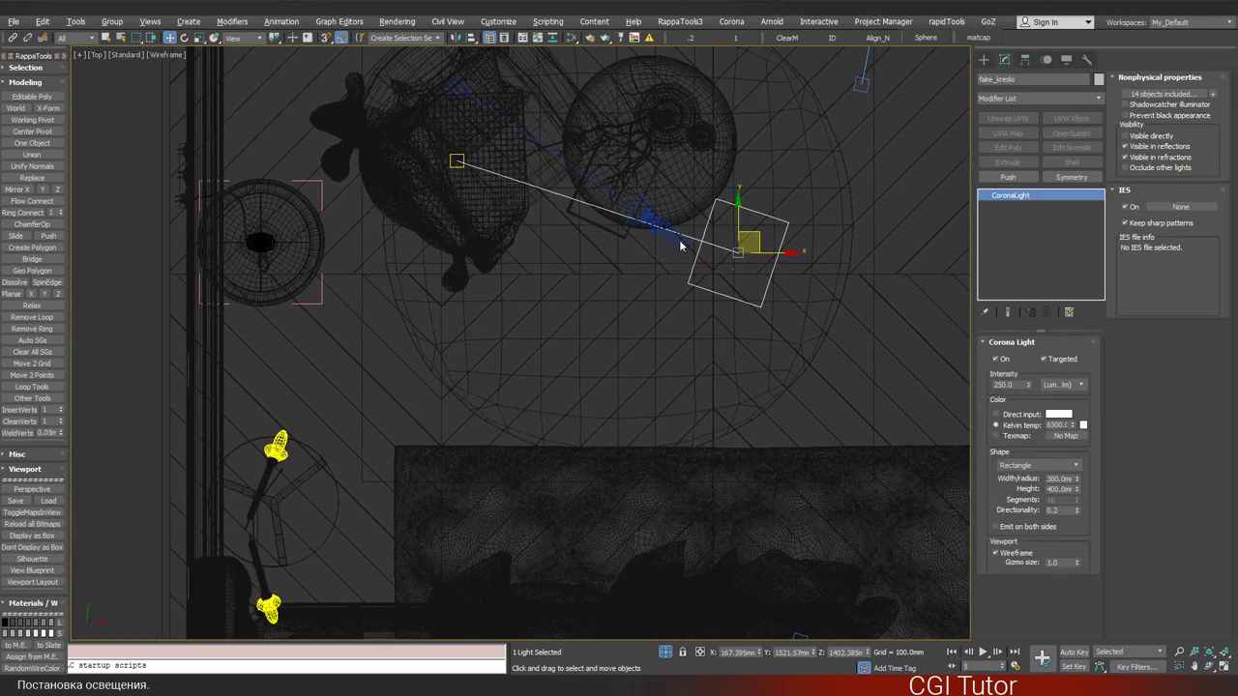
left_click_drag(748, 241, 427, 363, "shift")
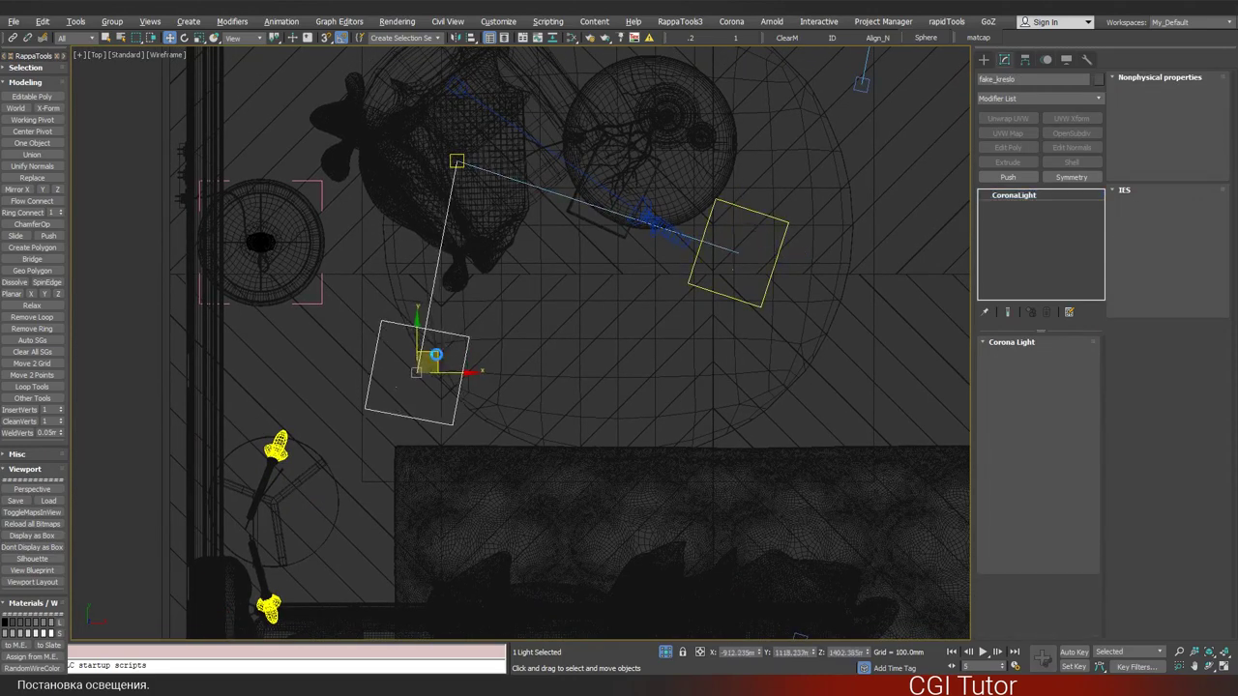
left_click(619, 399)
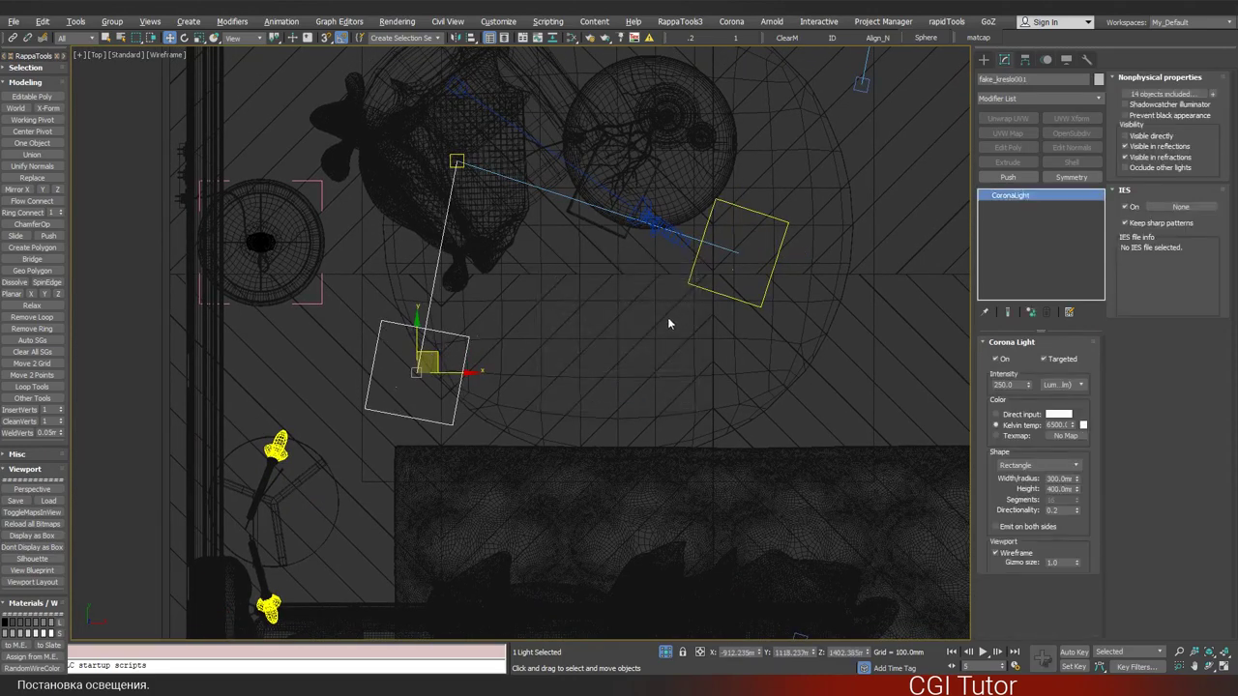
left_click(1064, 79)
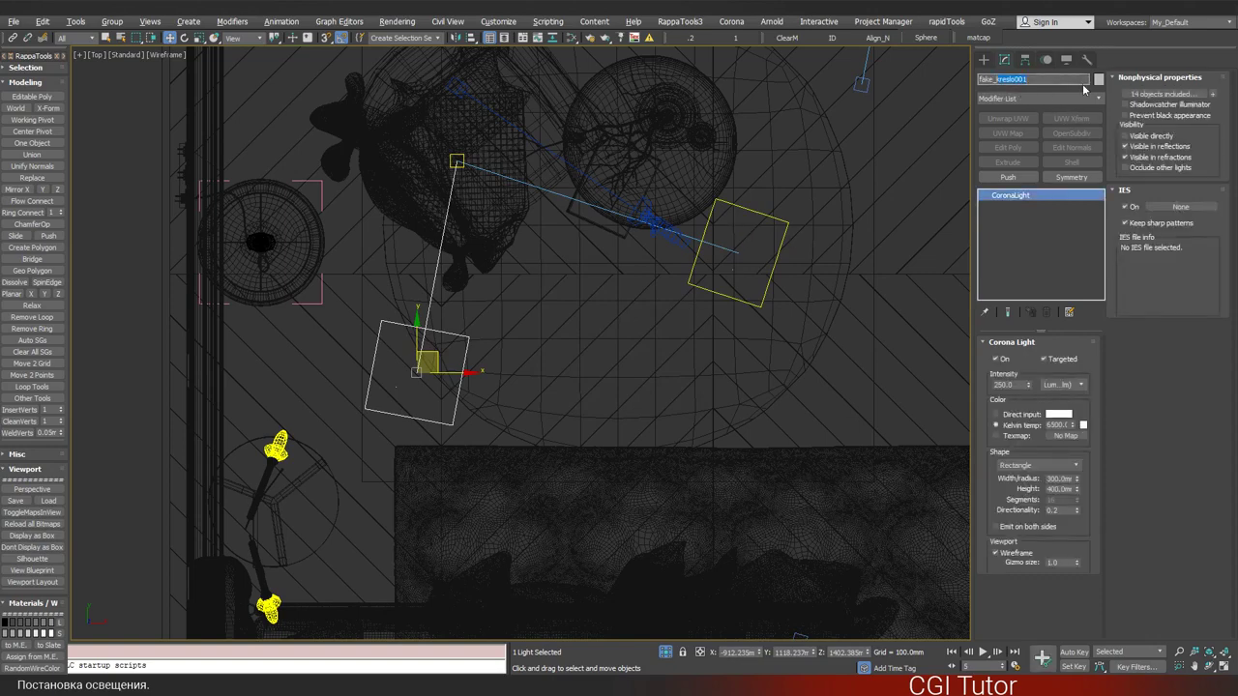
type("stolik")
key("Return")
- Move fake_stolik's target onto the side table, then reselect the light in Perspective
right_click(585, 211)
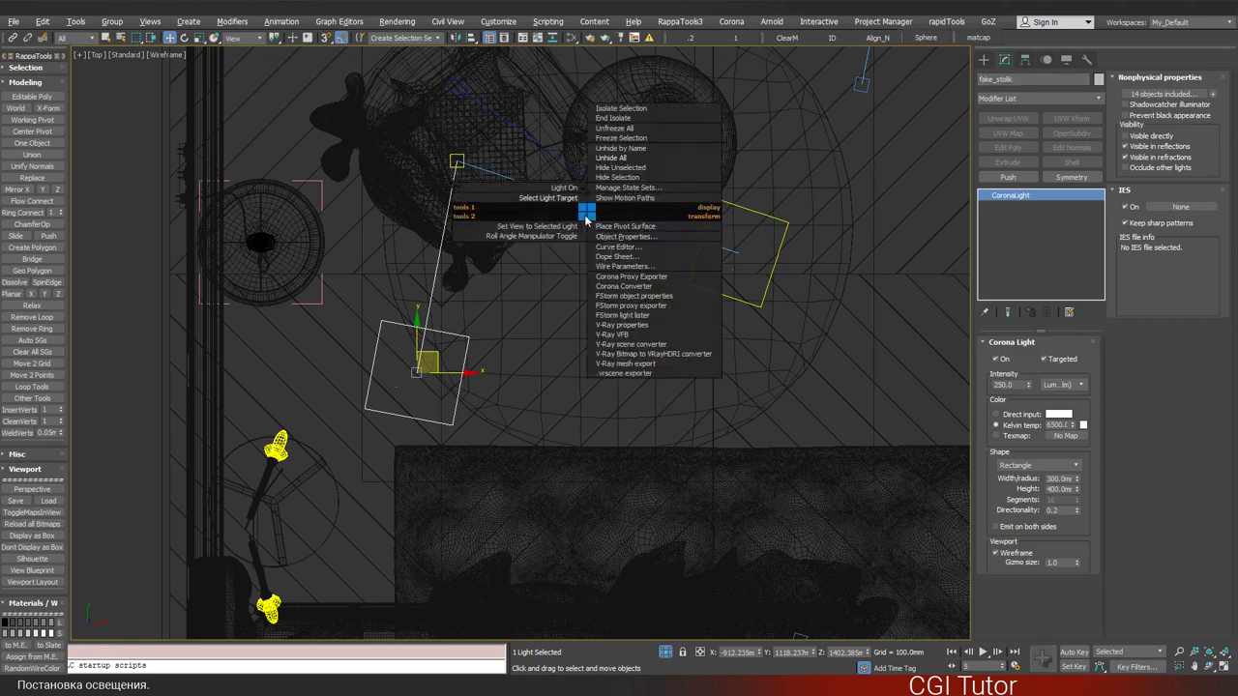
left_click(556, 197)
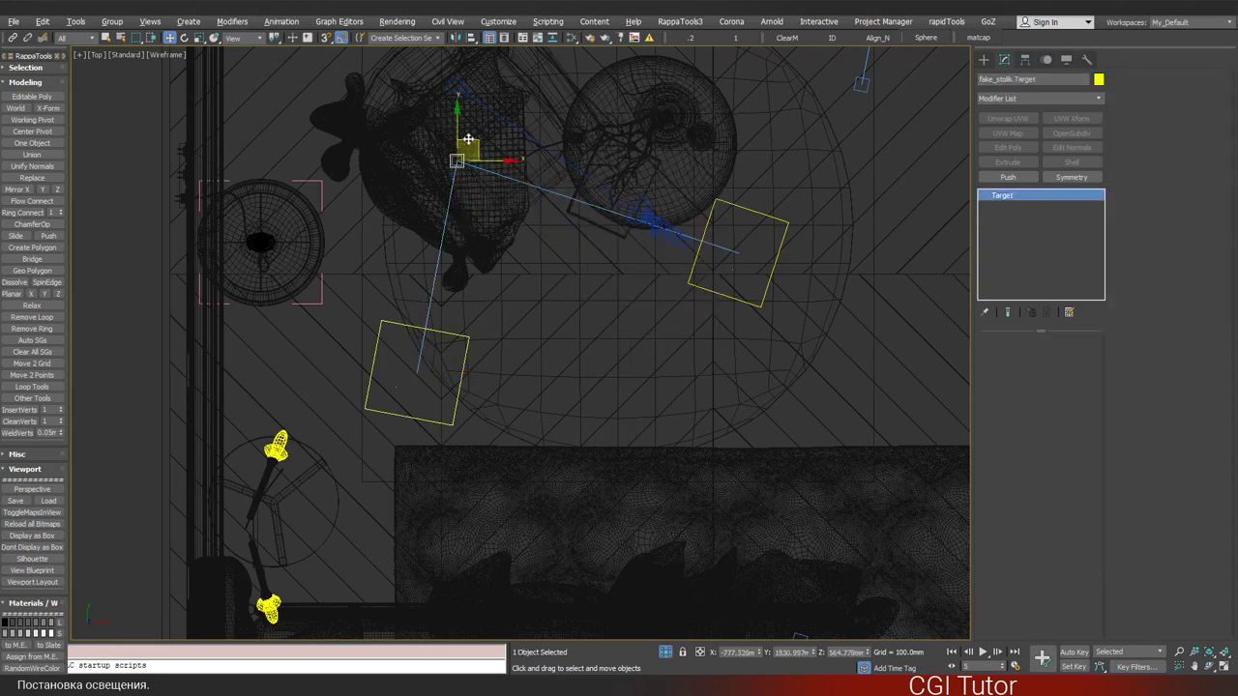
left_click_drag(437, 169, 275, 500)
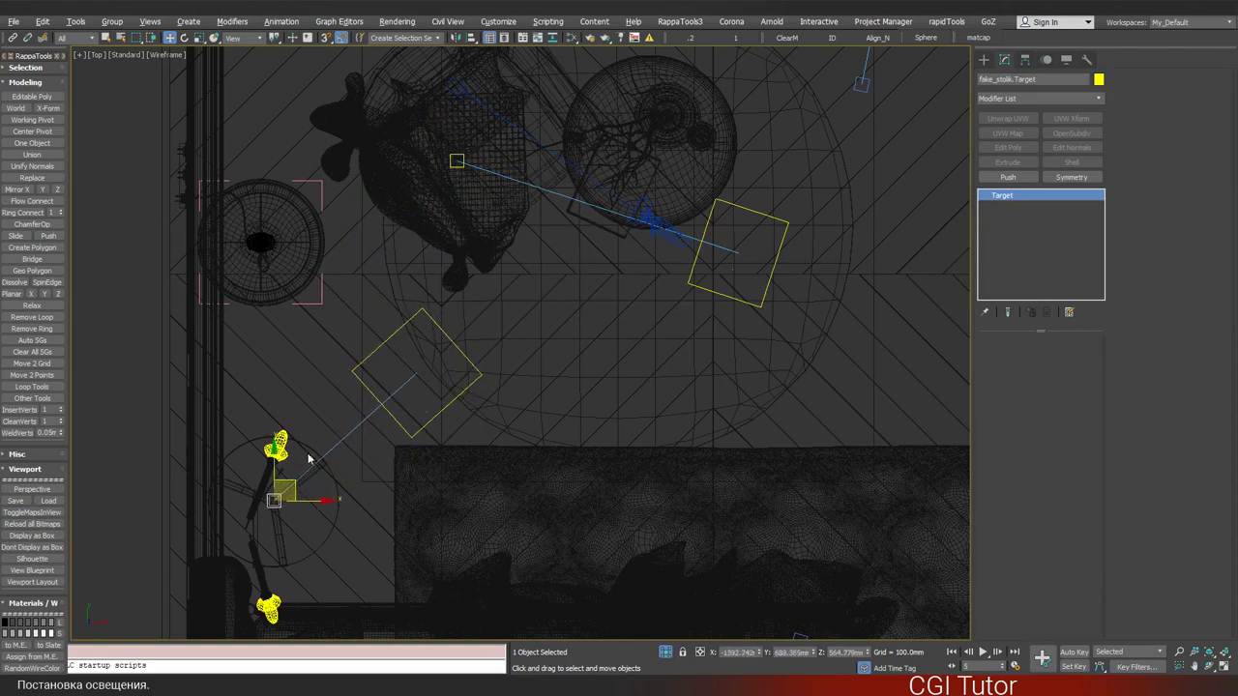
left_click(381, 345)
left_click(383, 358)
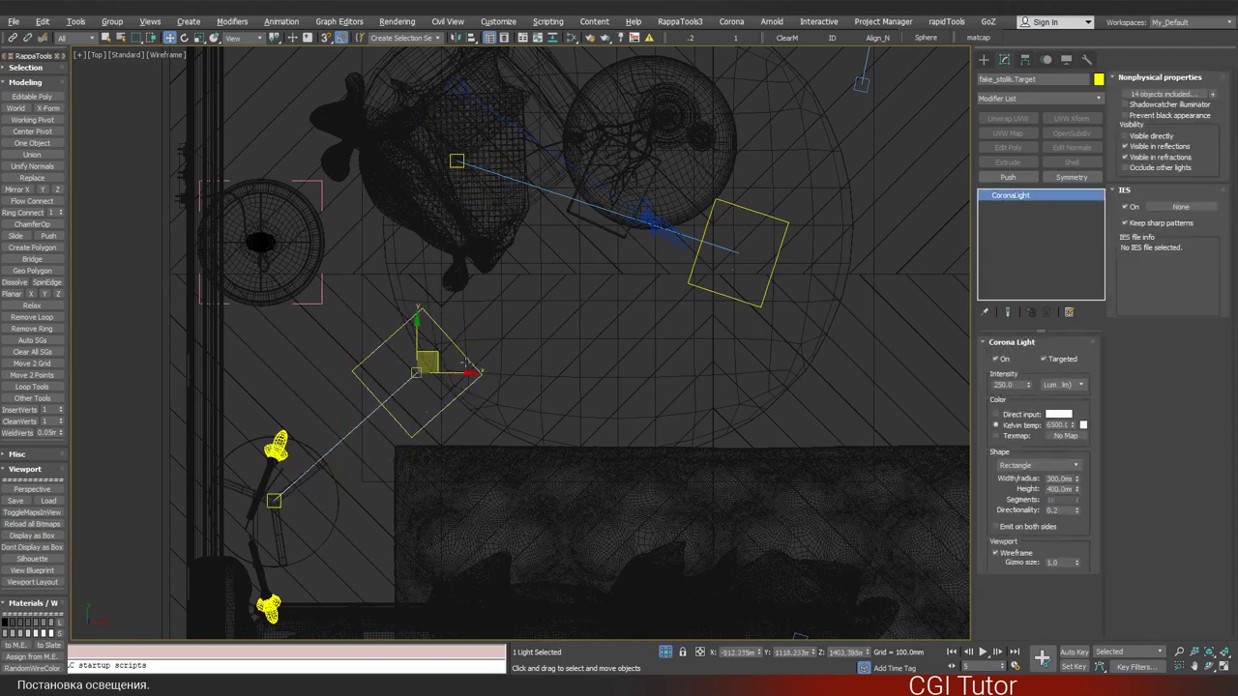
key("alt+w")
key("alt+w")
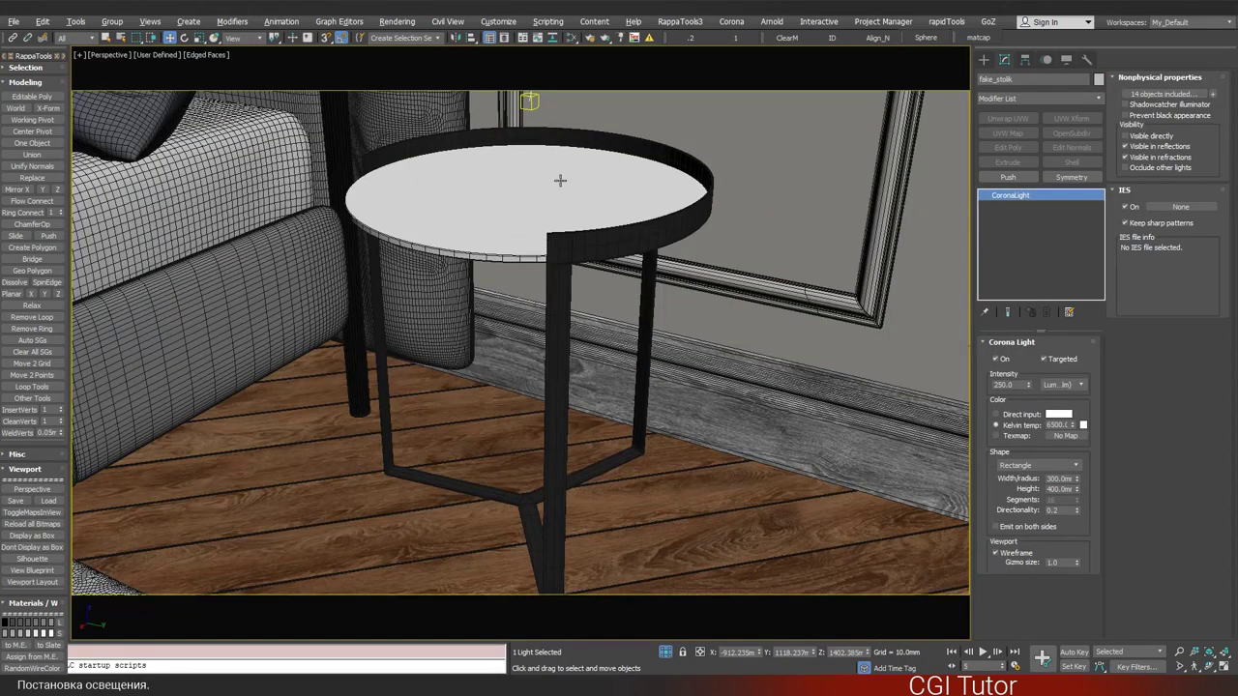
- Orbit the view down onto the side table and the wall behind it
scroll(559, 180, "down", 3)
scroll(566, 175, "down", 3)
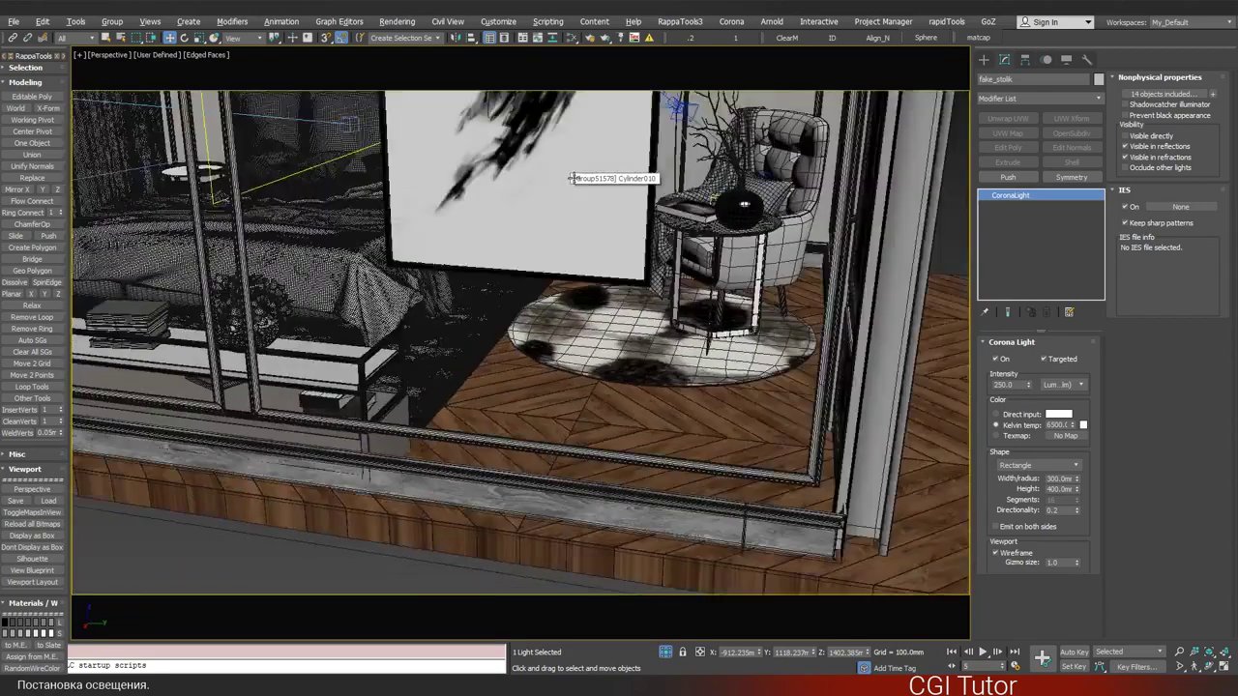
scroll(580, 166, "down", 2)
scroll(583, 167, "down", 3)
middle_click_drag(583, 166, 585, 125, "alt")
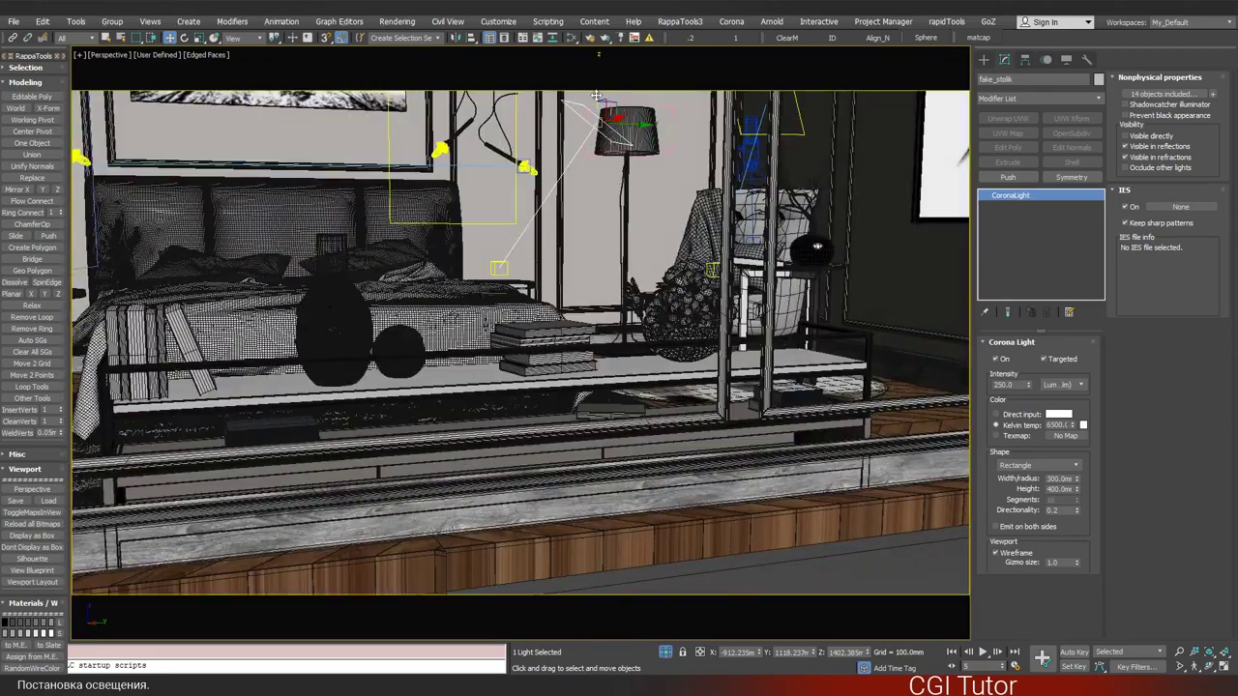
left_click_drag(597, 94, 647, 276)
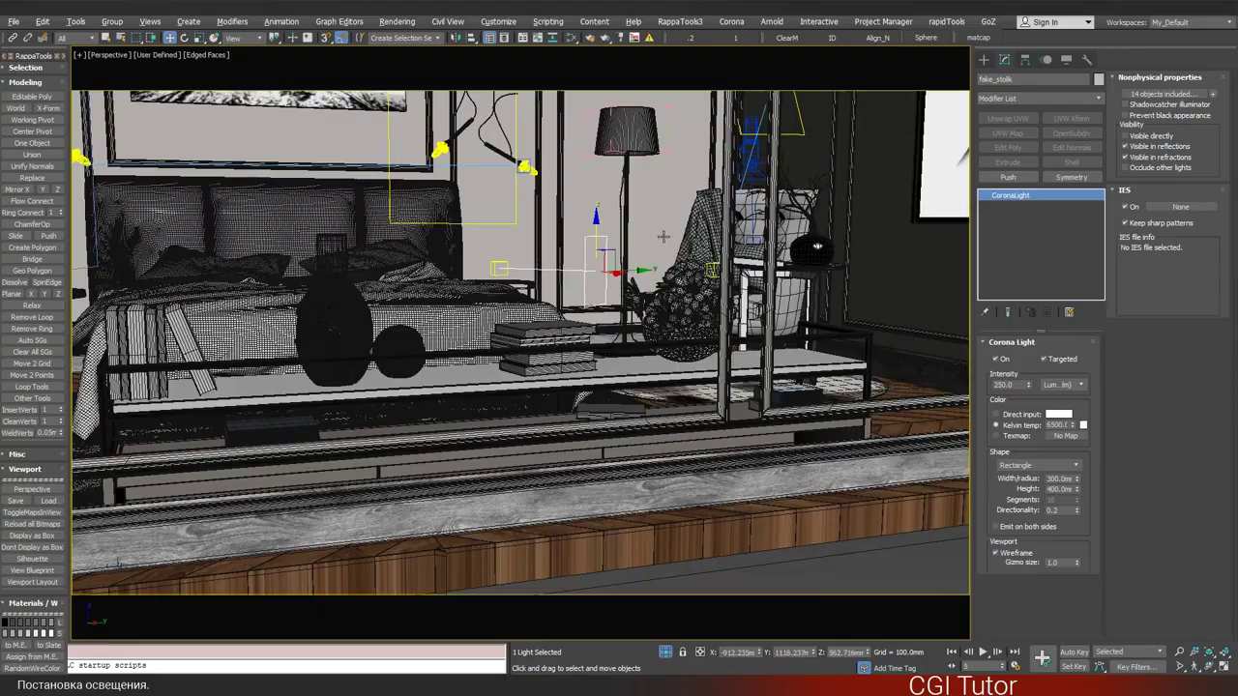
middle_click_drag(646, 276, 697, 424, "alt")
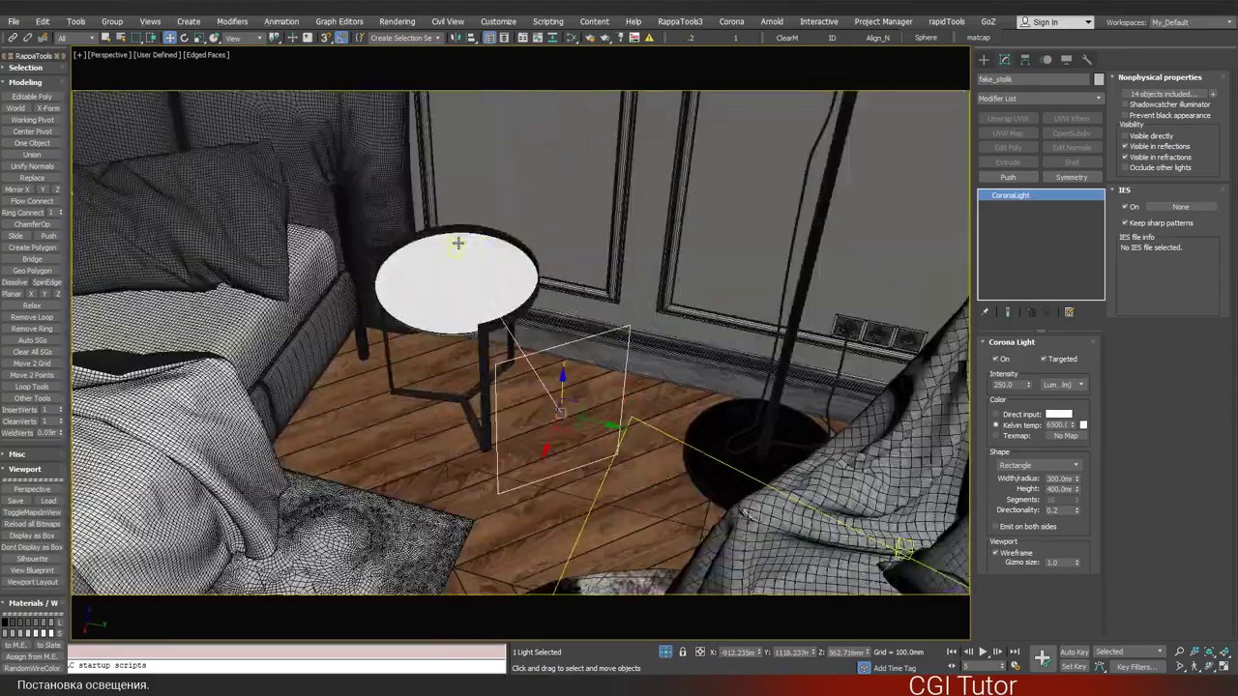
middle_click_drag(478, 285, 503, 285, "alt")
left_click_drag(503, 285, 508, 339)
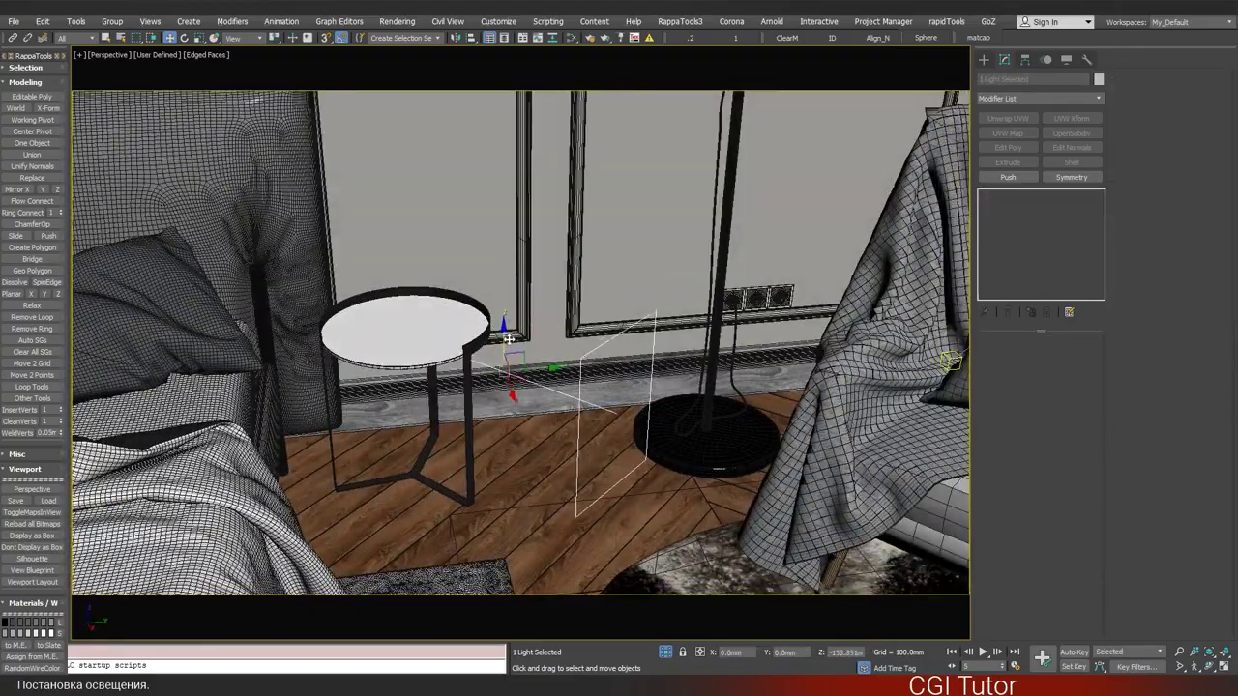
- Select fake_stolik, raise it to about 590 mm and move it rightward
left_click(605, 348)
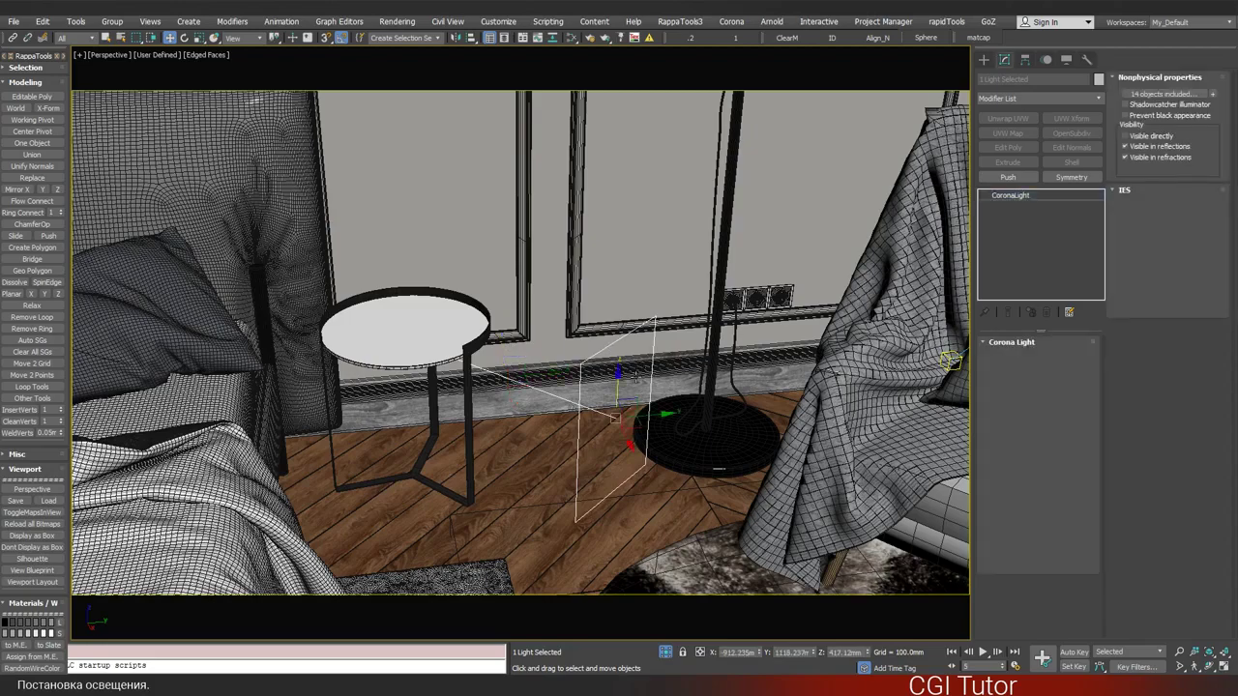
left_click_drag(636, 376, 629, 329)
mouse_move(629, 329)
middle_mouse_down("alt")
mouse_move(629, 559)
mouse_move(513, 451)
middle_mouse_up("alt")
left_click_drag(513, 451, 650, 500)
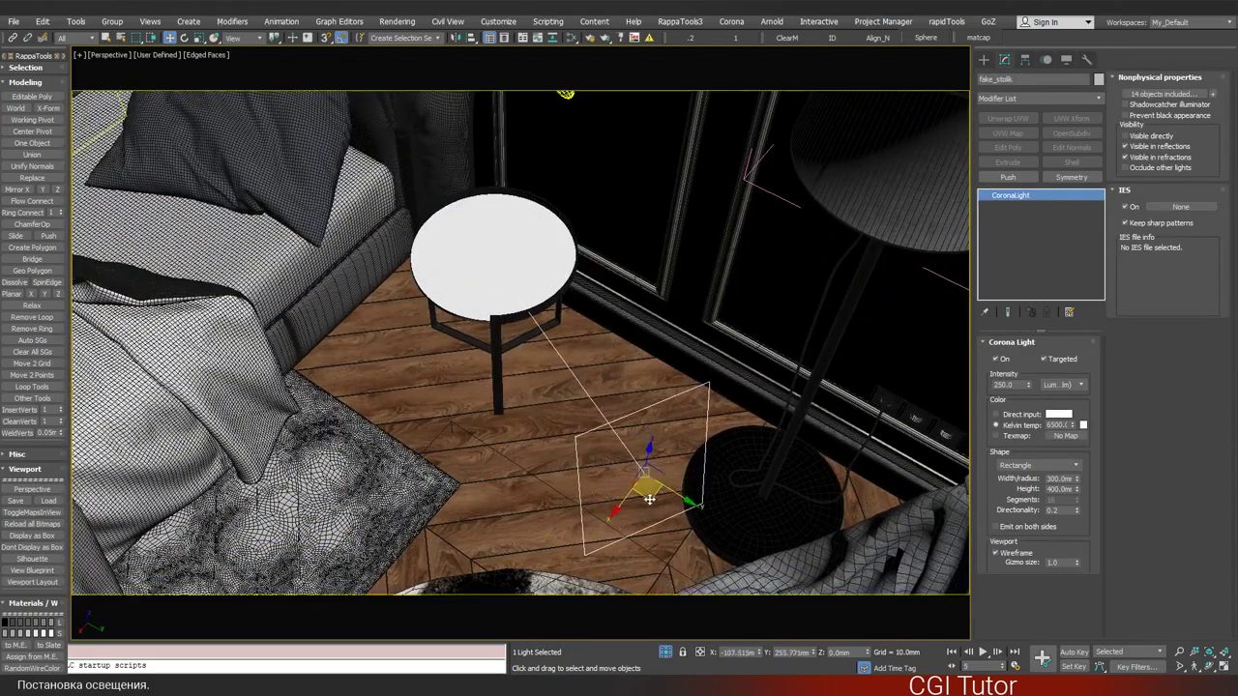
middle_click_drag(650, 500, 658, 319, "alt")
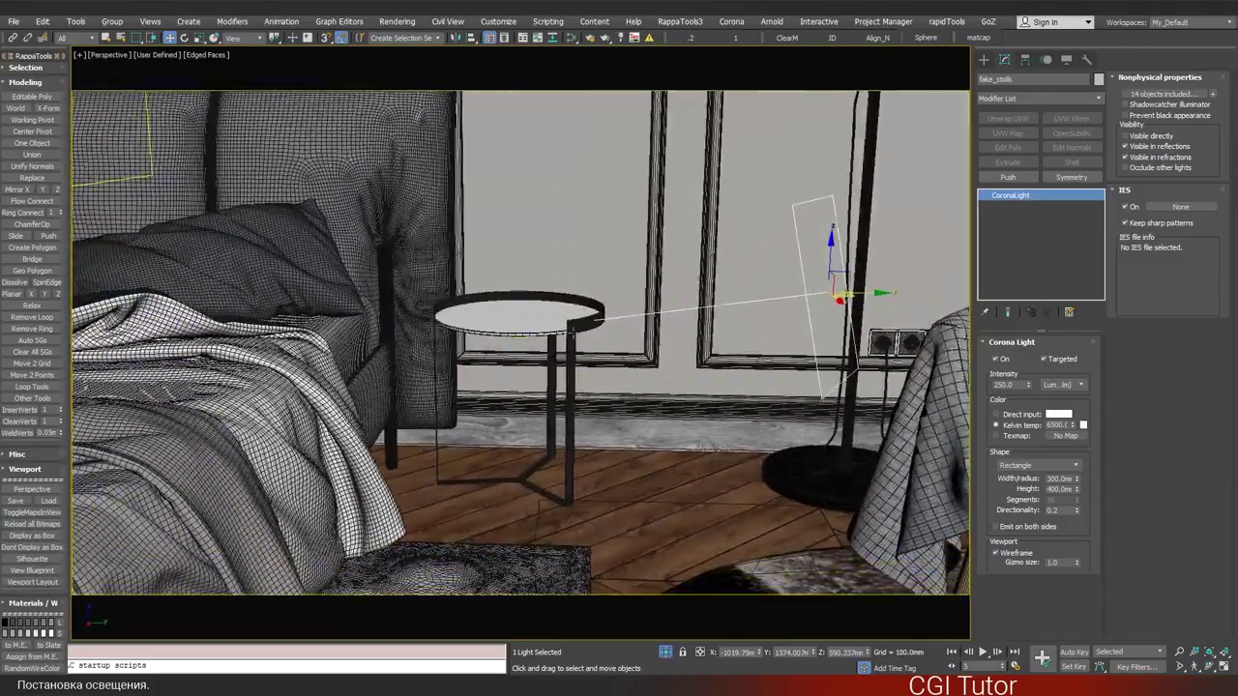
- Zoom in on the side table and uncheck On for fake_stolik
scroll(570, 329, "up", 3)
scroll(586, 324, "up", 3)
scroll(597, 322, "up", 1)
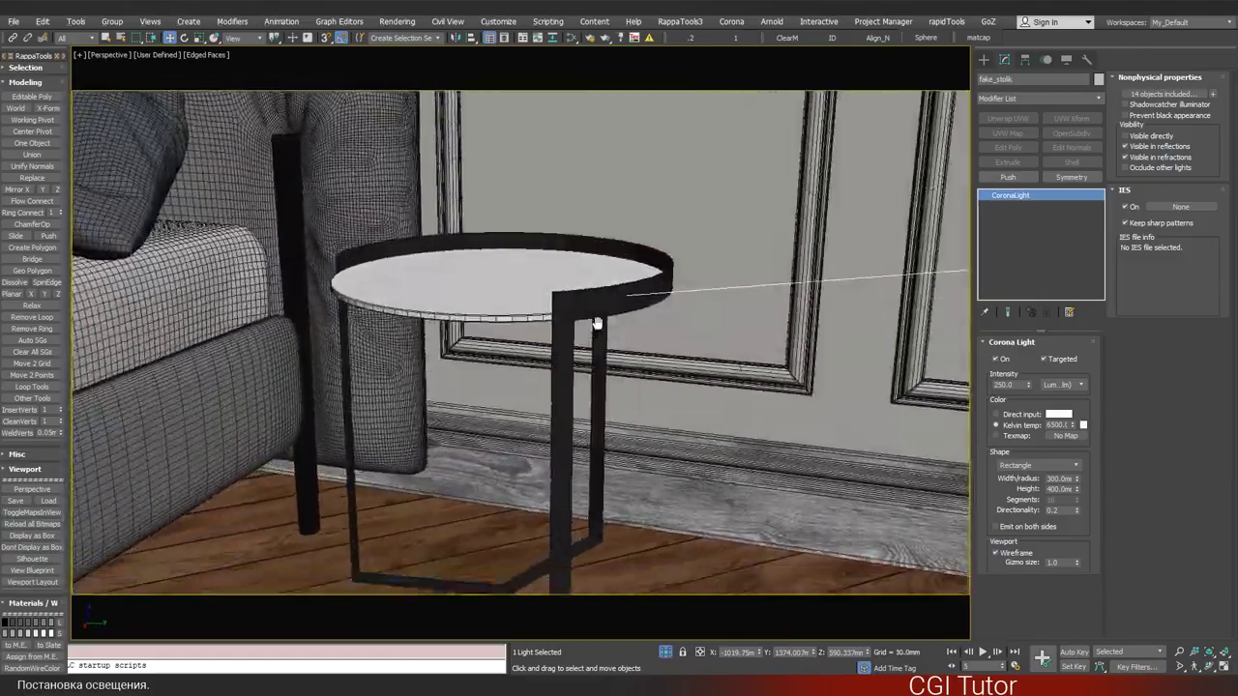
scroll(597, 322, "down", 2)
scroll(594, 291, "down", 2)
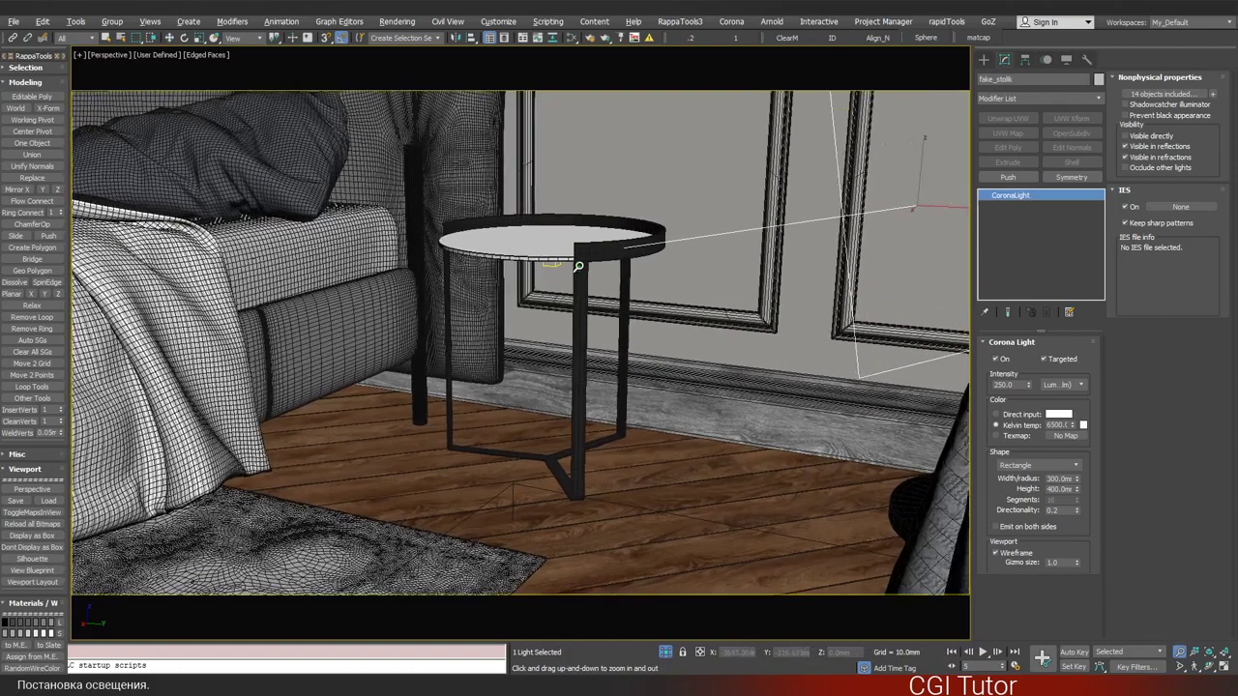
mouse_move(589, 282)
middle_mouse_down("ctrl+alt")
mouse_move(582, 261)
mouse_move(549, 283)
middle_mouse_up("ctrl+alt")
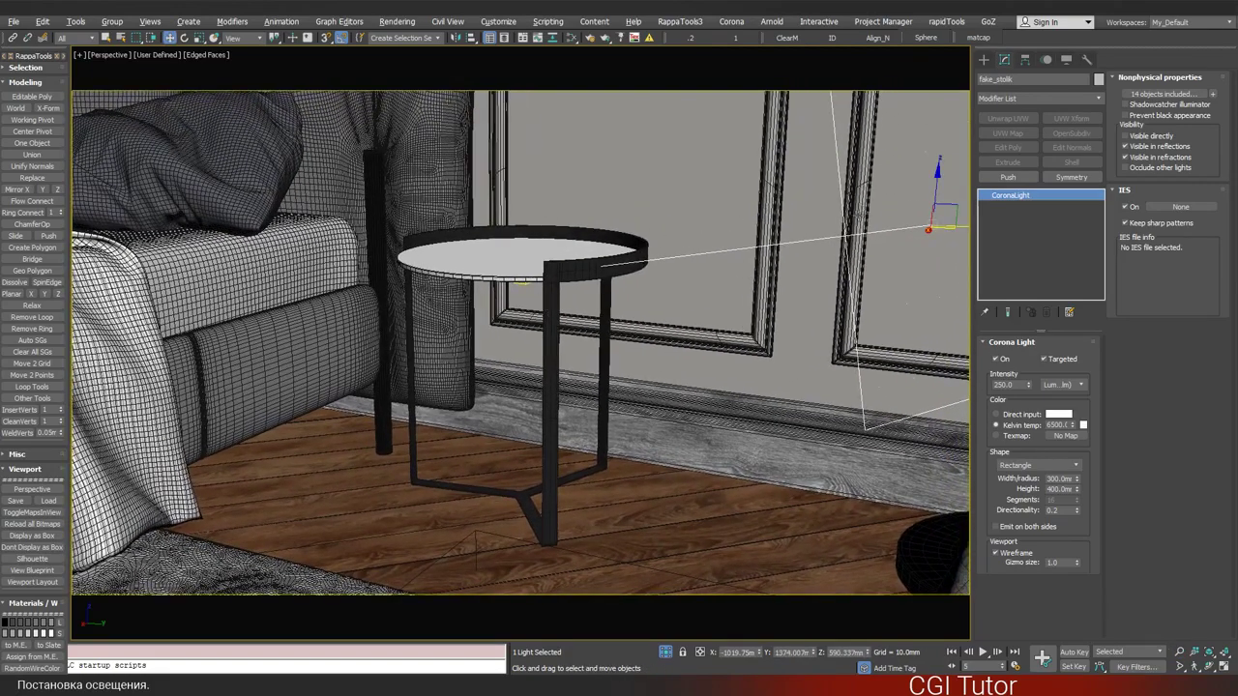
left_click(995, 359)
- Move all inherited objects out of fake_stolik's include list and close the dialog
left_click(1189, 94)
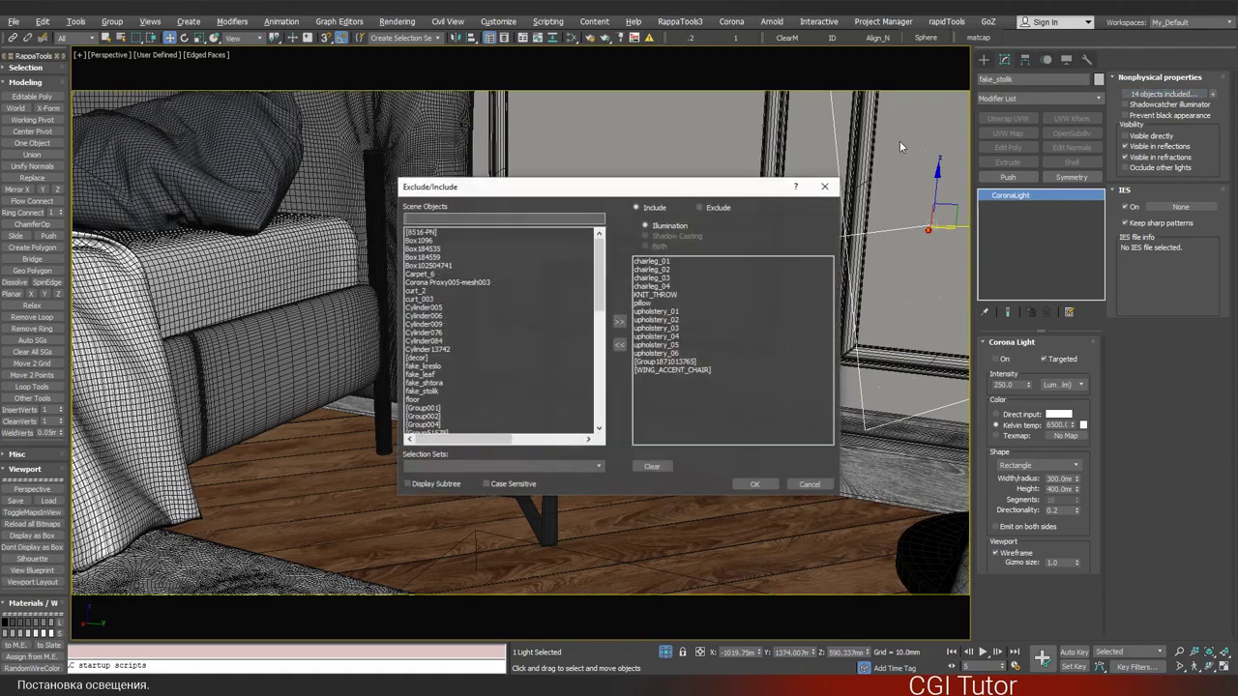
left_click(665, 371)
left_click(657, 261, "shift")
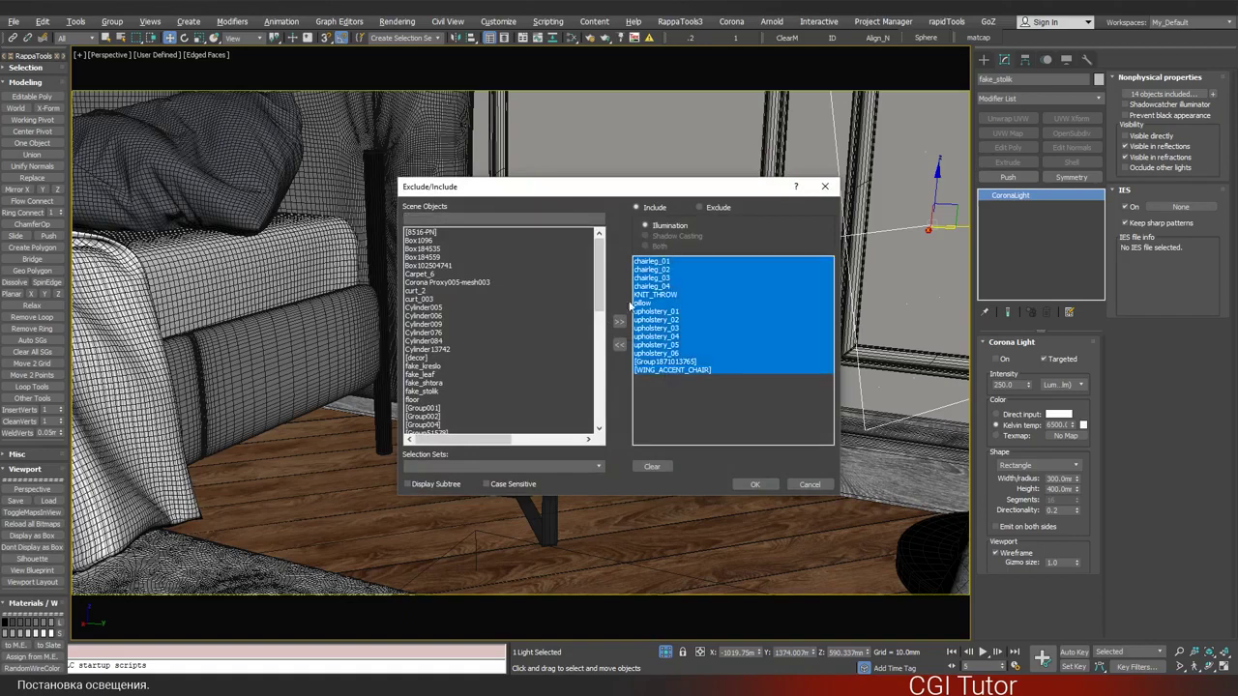
left_click(620, 344)
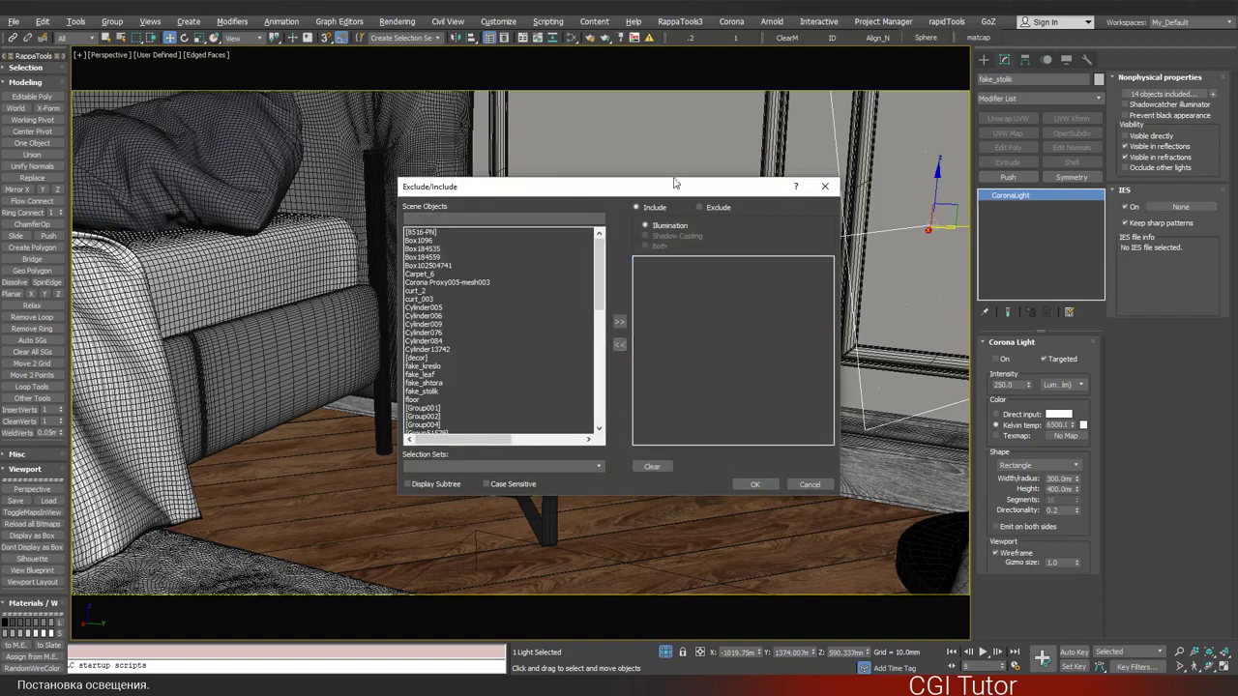
left_click_drag(682, 189, 525, 360)
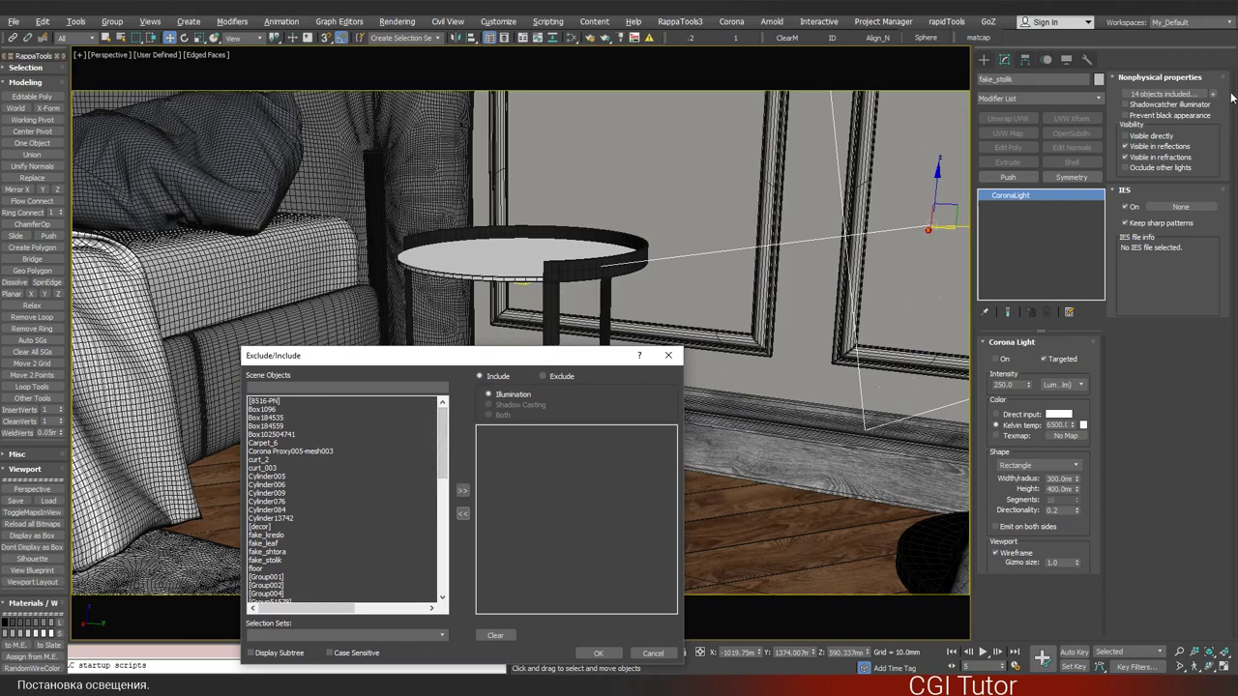
left_click(654, 653)
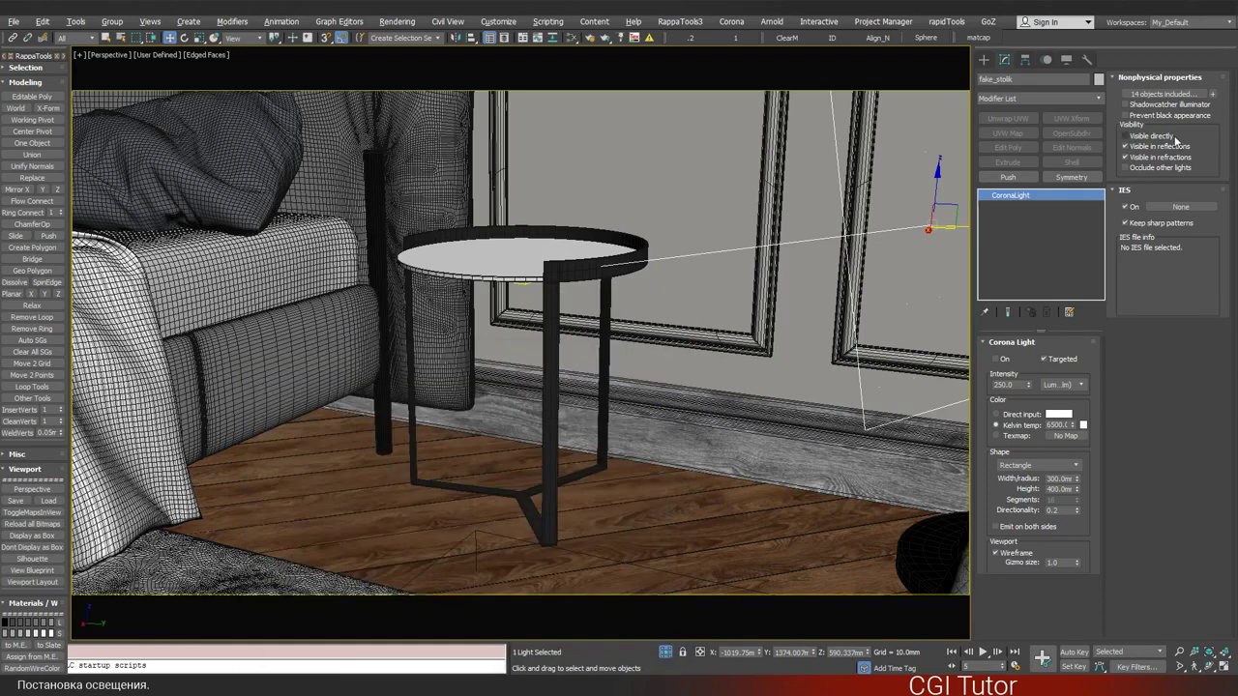
- Reselect the light and empty its include list again, confirming 0 objects included
left_click(556, 275)
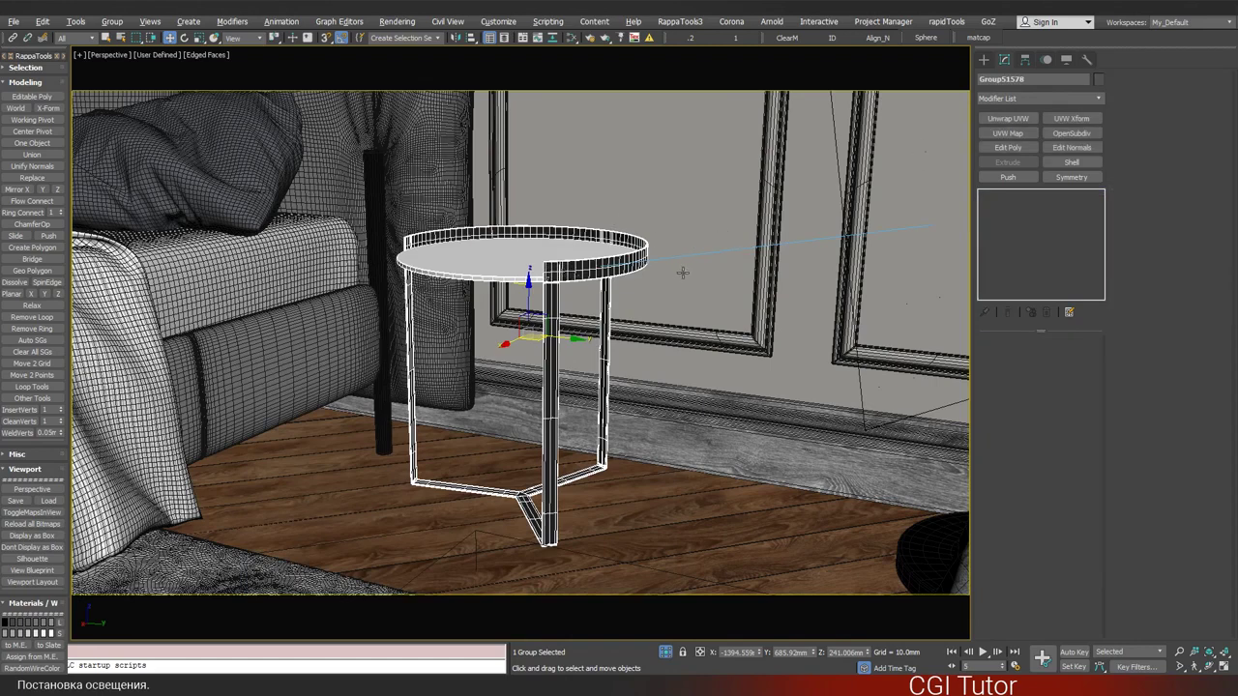
left_click(740, 250)
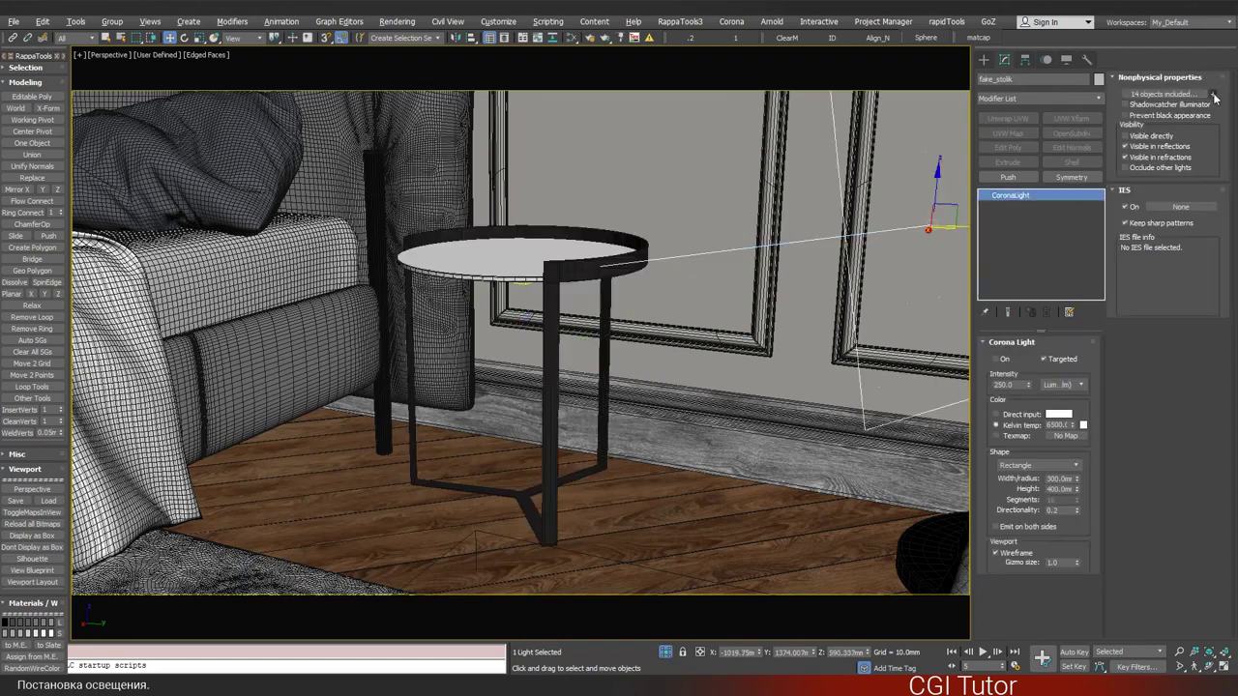
left_click(1215, 97)
left_click(658, 263)
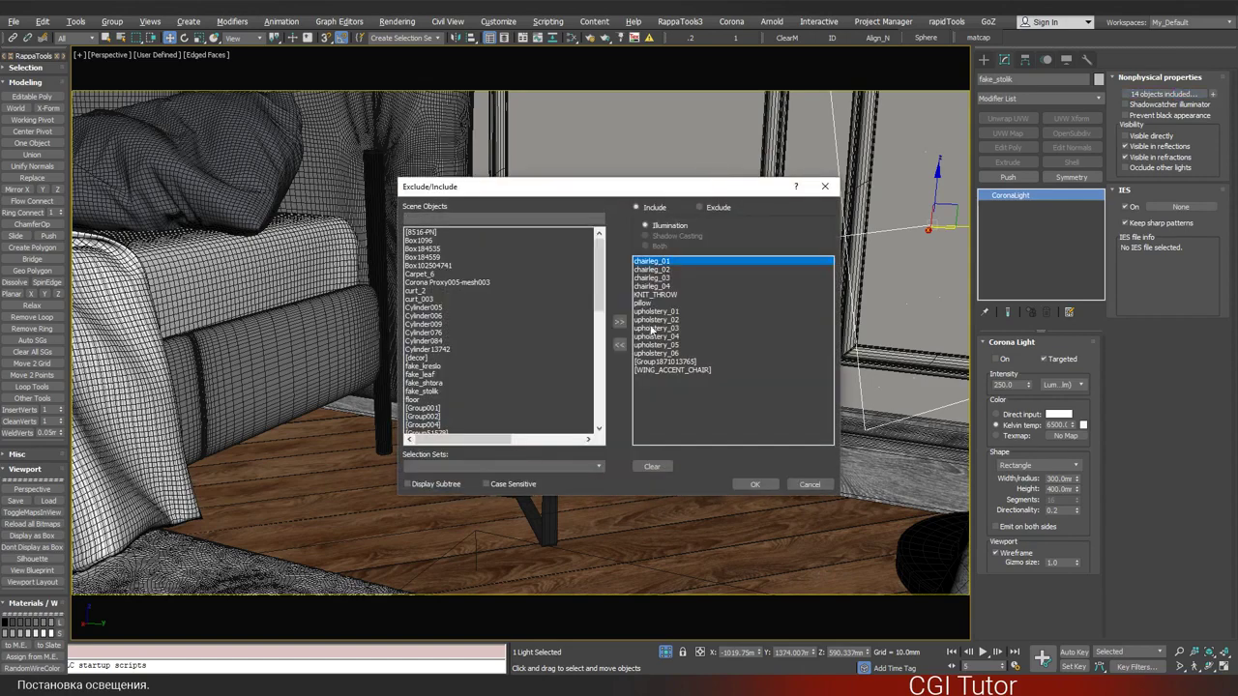
left_click(655, 371, "shift")
left_click(620, 345)
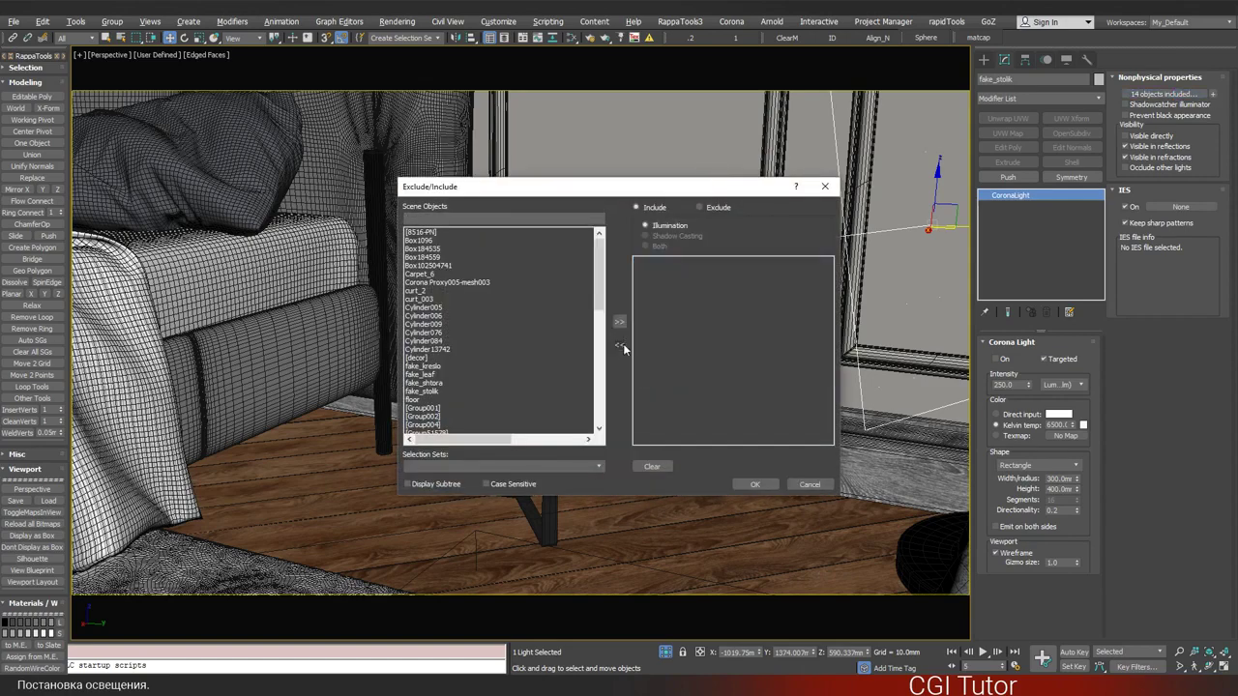
left_click(755, 485)
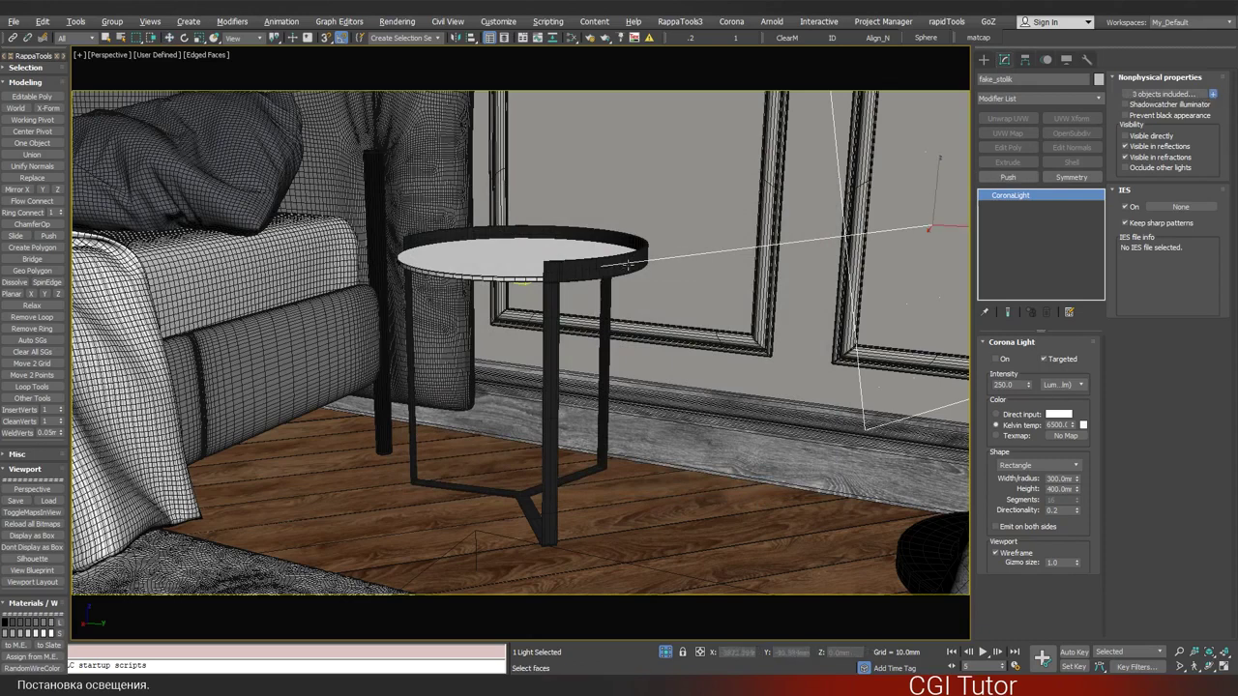
- Start a Corona interactive render and draw a render region around the side table
key("w")
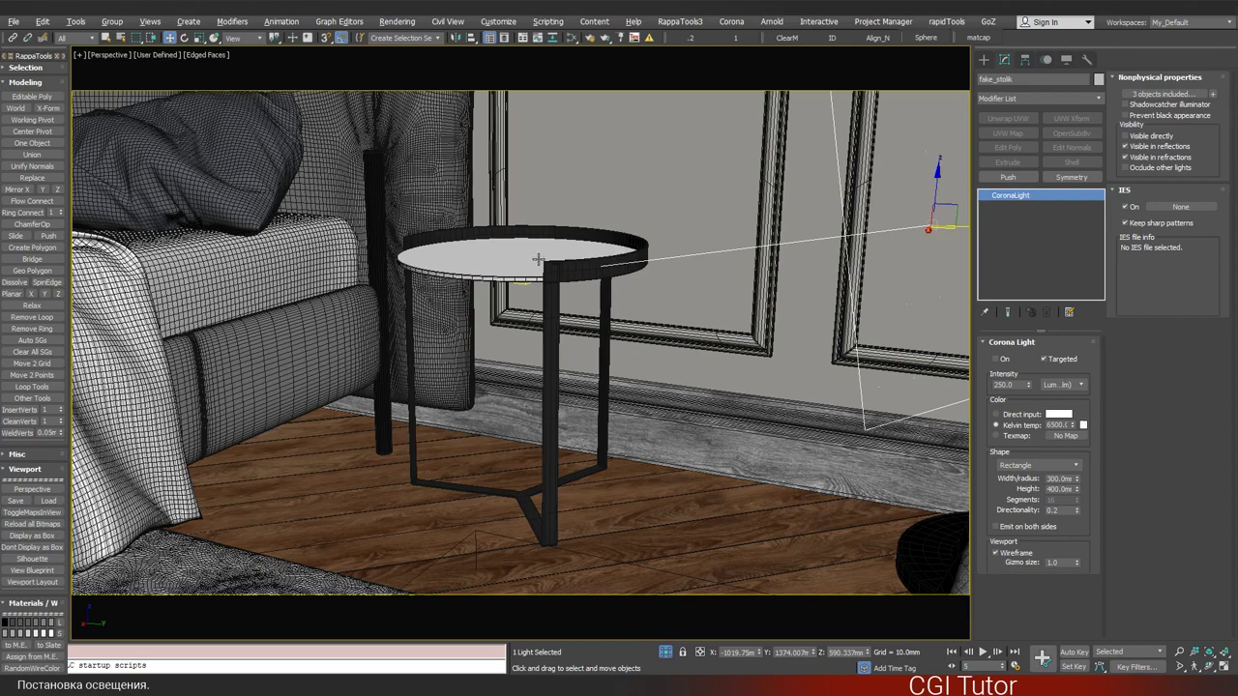
key("shift+q")
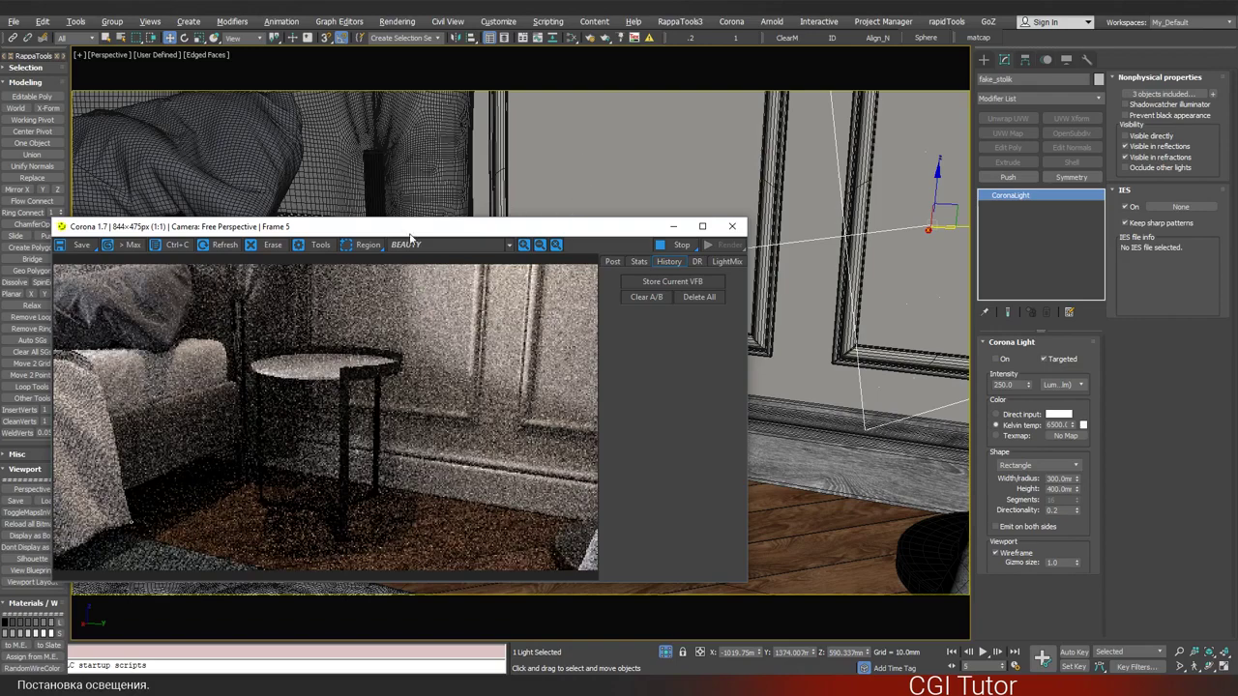
left_click_drag(413, 229, 519, 181)
left_click(474, 198)
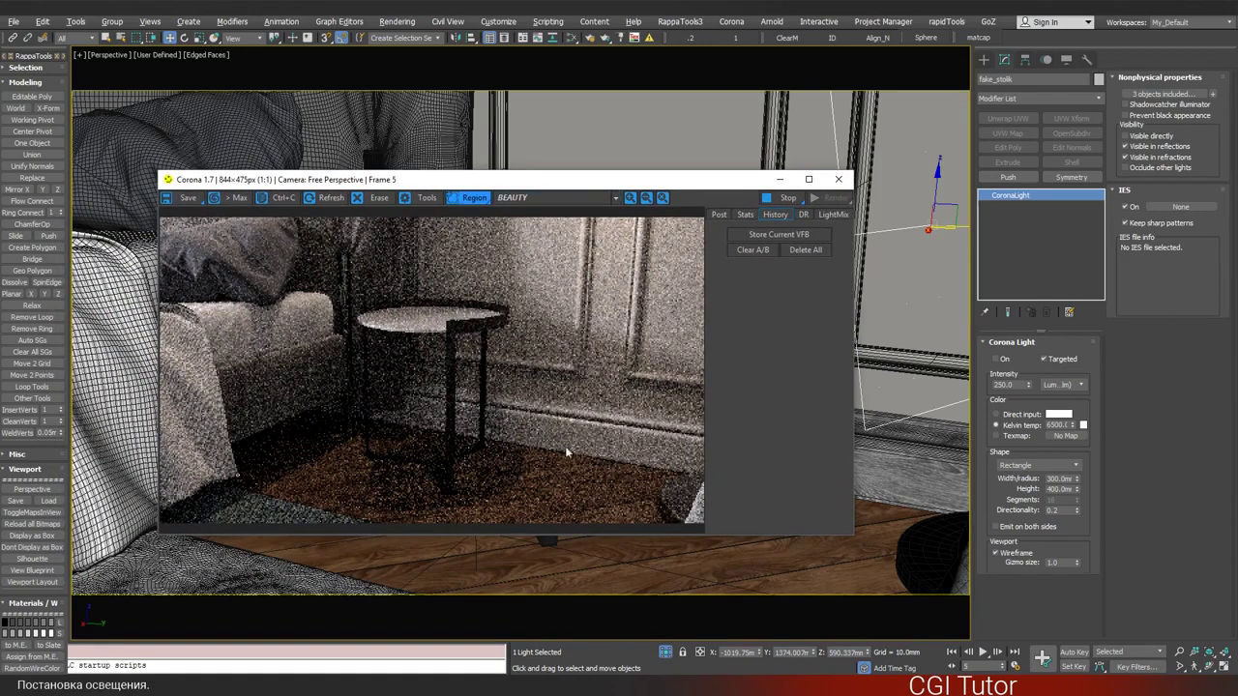
left_click_drag(604, 510, 311, 218)
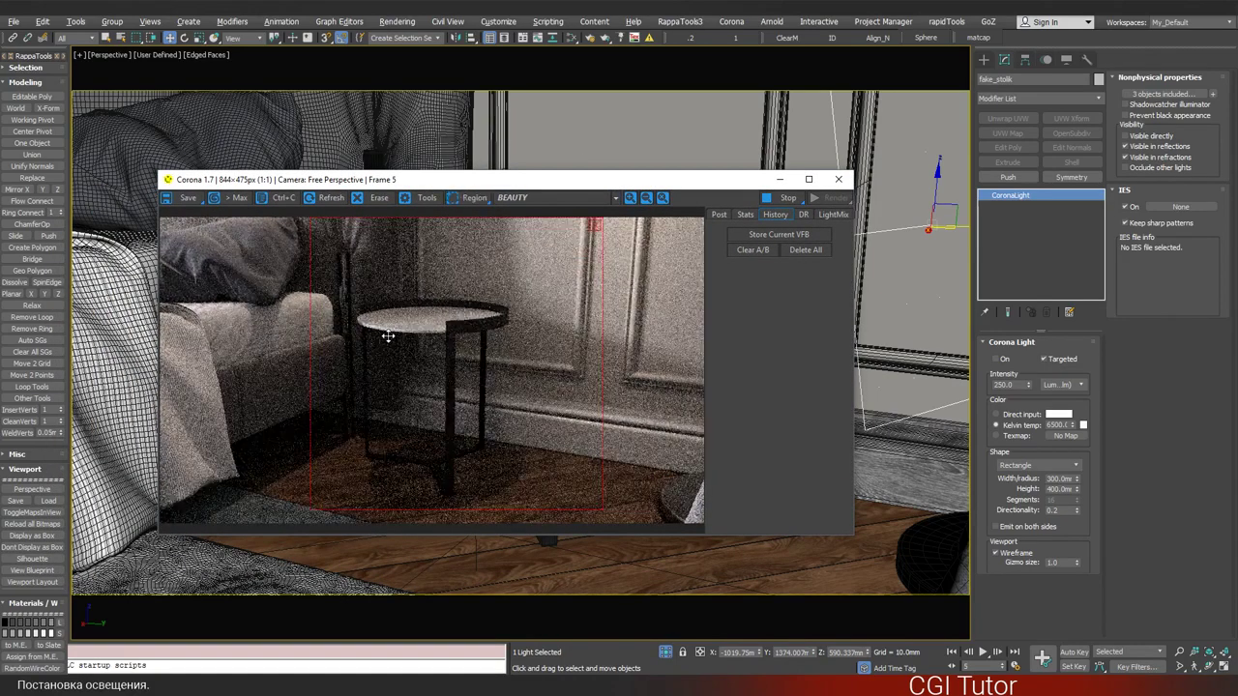
left_click_drag(517, 359, 511, 358)
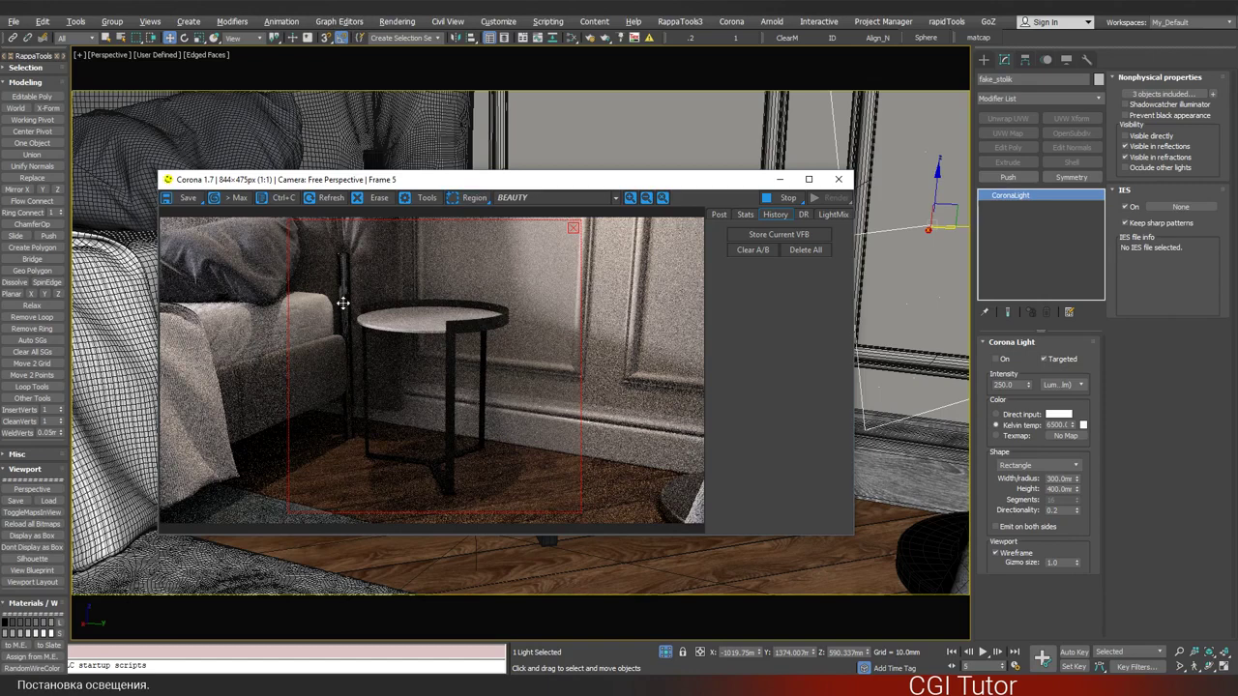
- Store the unlit render in history and re-render with the side-table light on
left_click(769, 235)
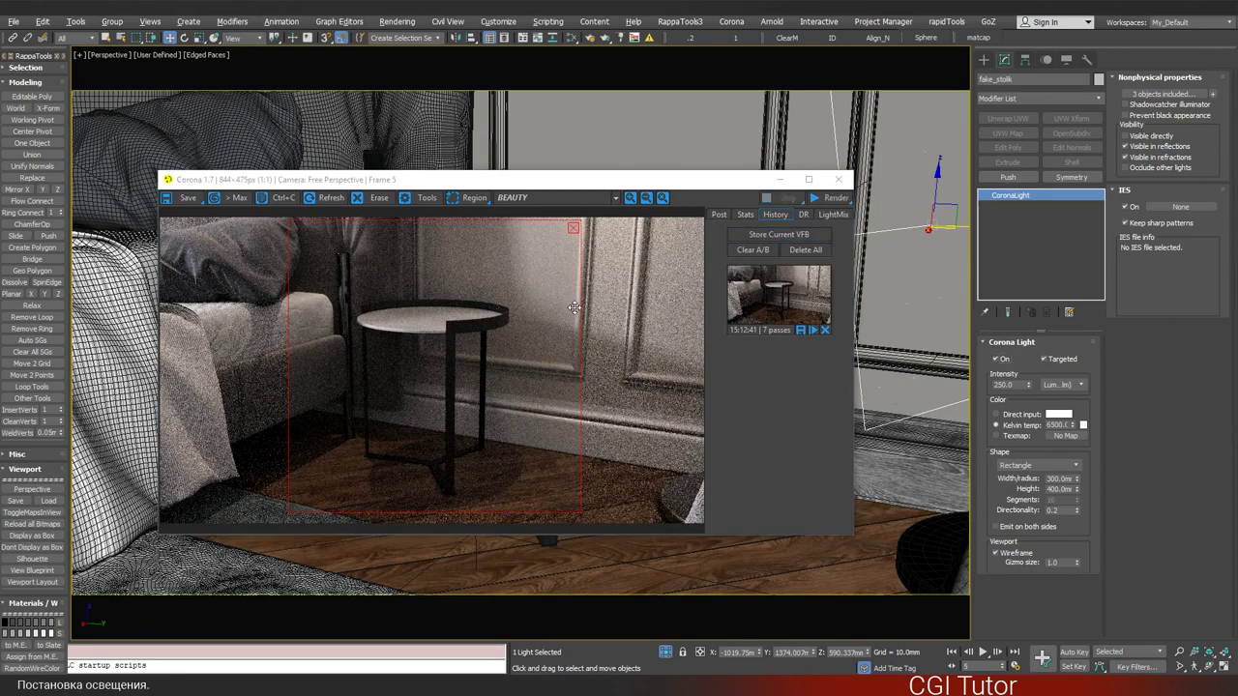
key("shift+q")
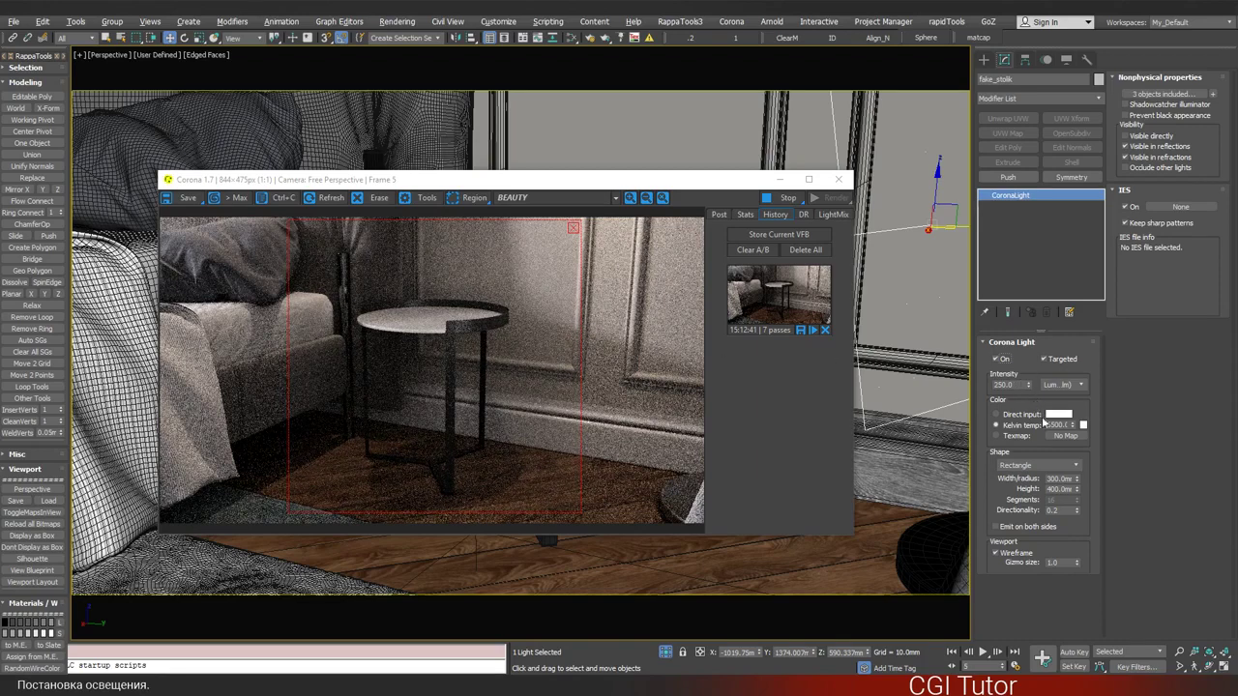
type("6500")
double_click(1058, 511)
- A/B-compare stored and live renders, sweeping the divider across the table
left_click(822, 273)
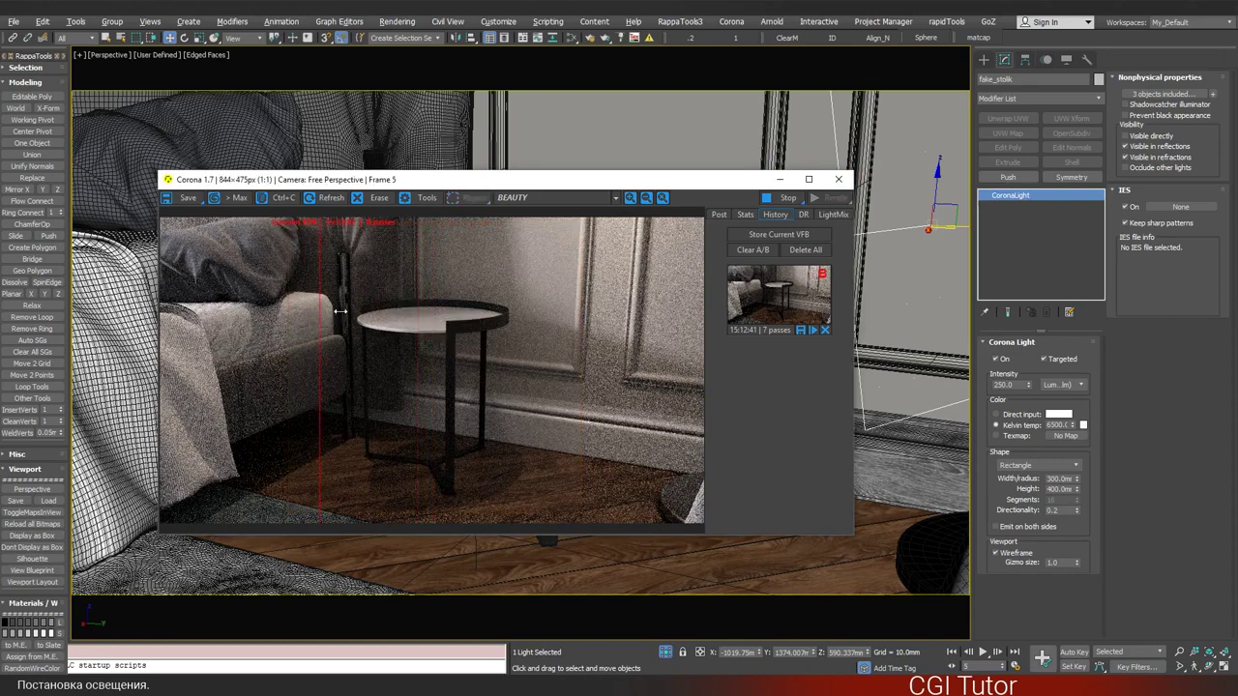
mouse_move(432, 316)
left_mouse_down()
mouse_move(478, 313)
mouse_move(312, 317)
mouse_move(558, 329)
left_mouse_up()
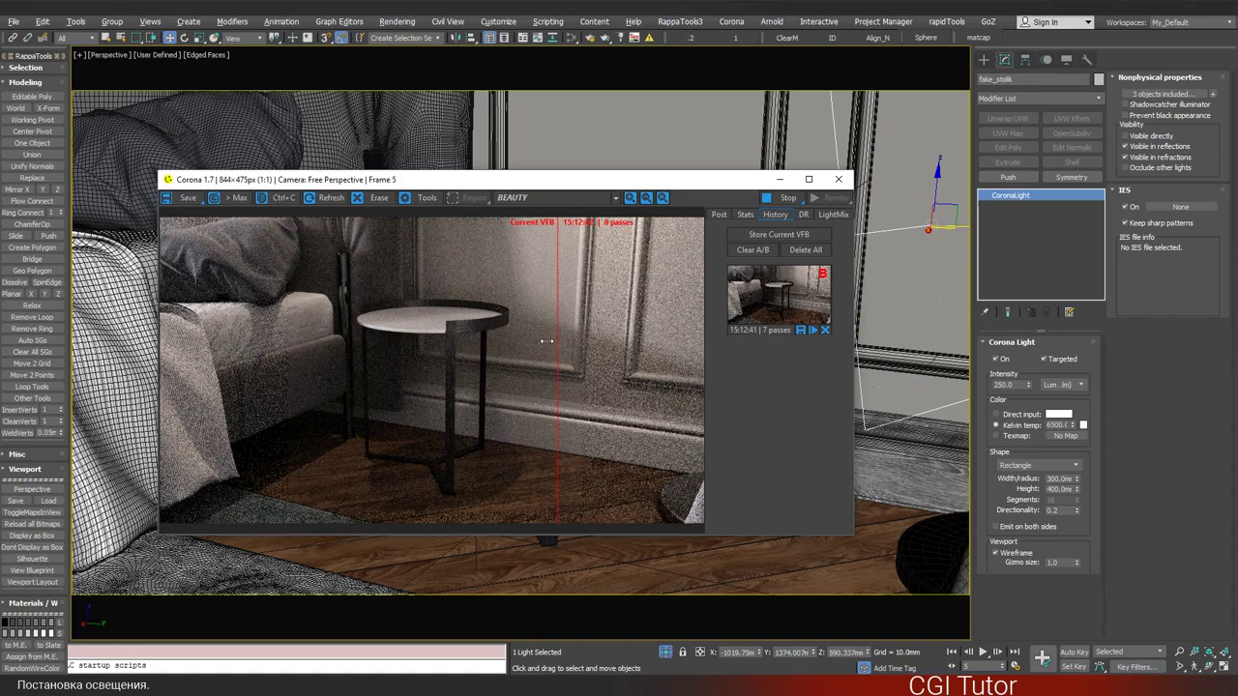
left_click_drag(559, 336, 302, 322)
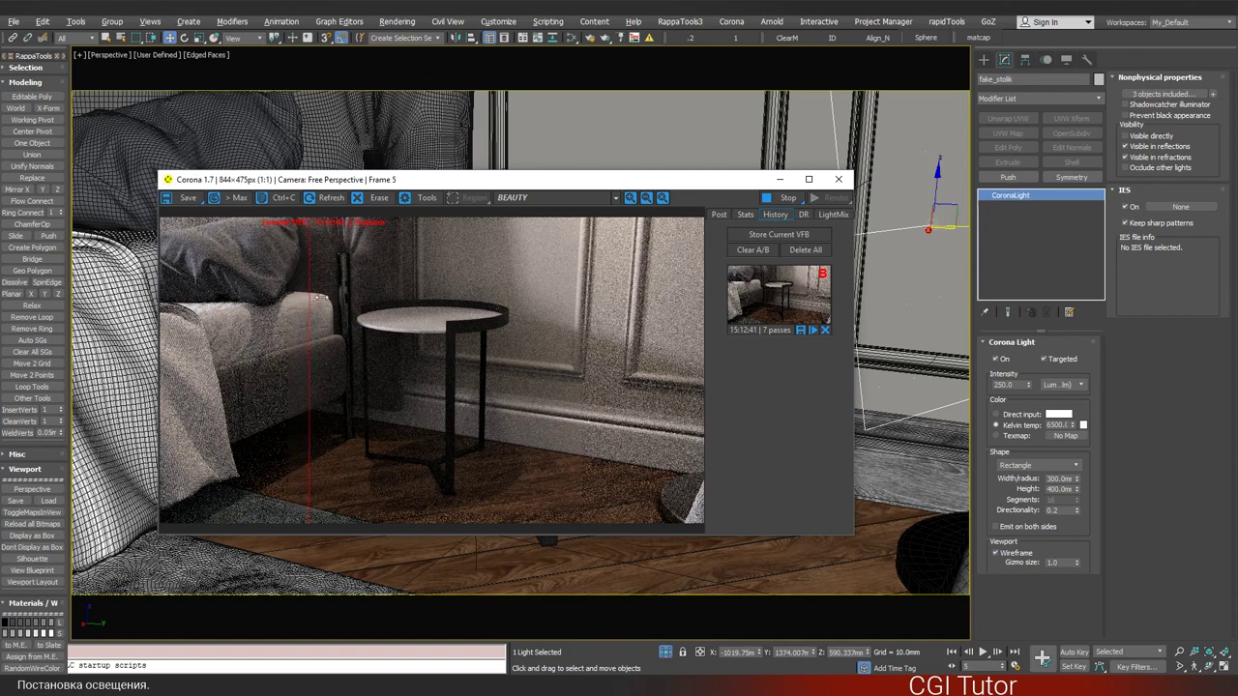
left_click_drag(308, 300, 543, 288)
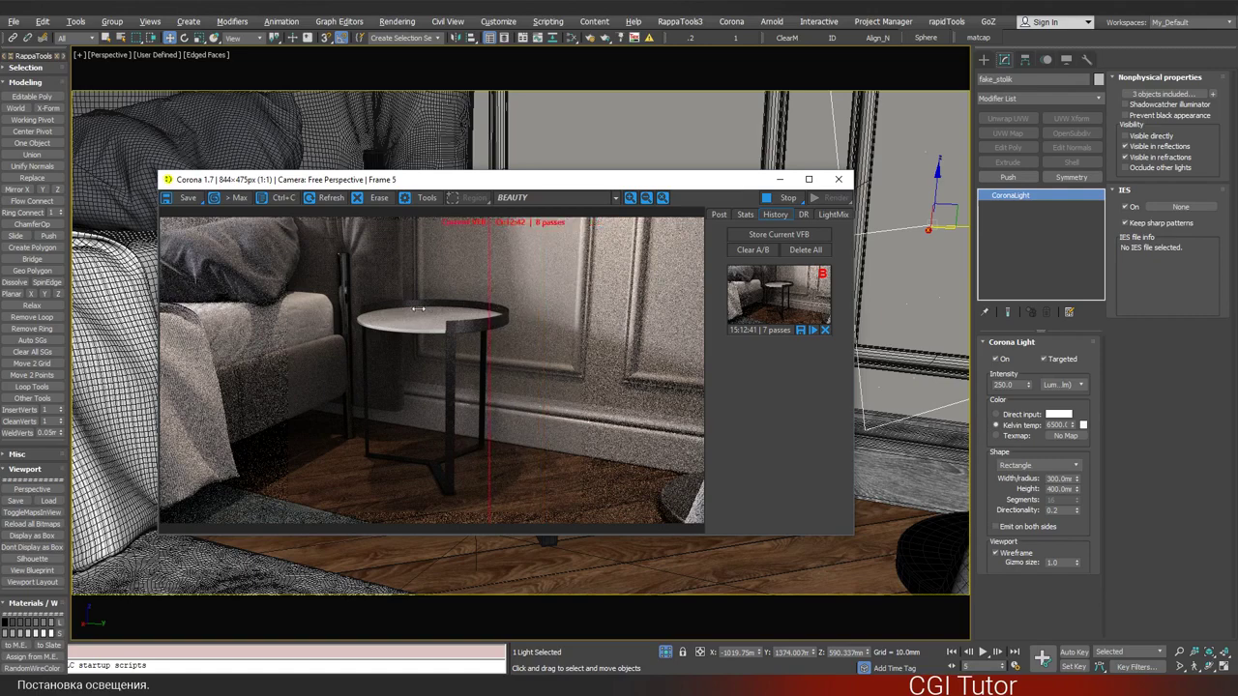
left_click_drag(544, 309, 554, 313)
left_click_drag(552, 322, 530, 318)
- Set fake_stolik's intensity to 300 and check the change with the A/B divider
double_click(1006, 385)
type("300")
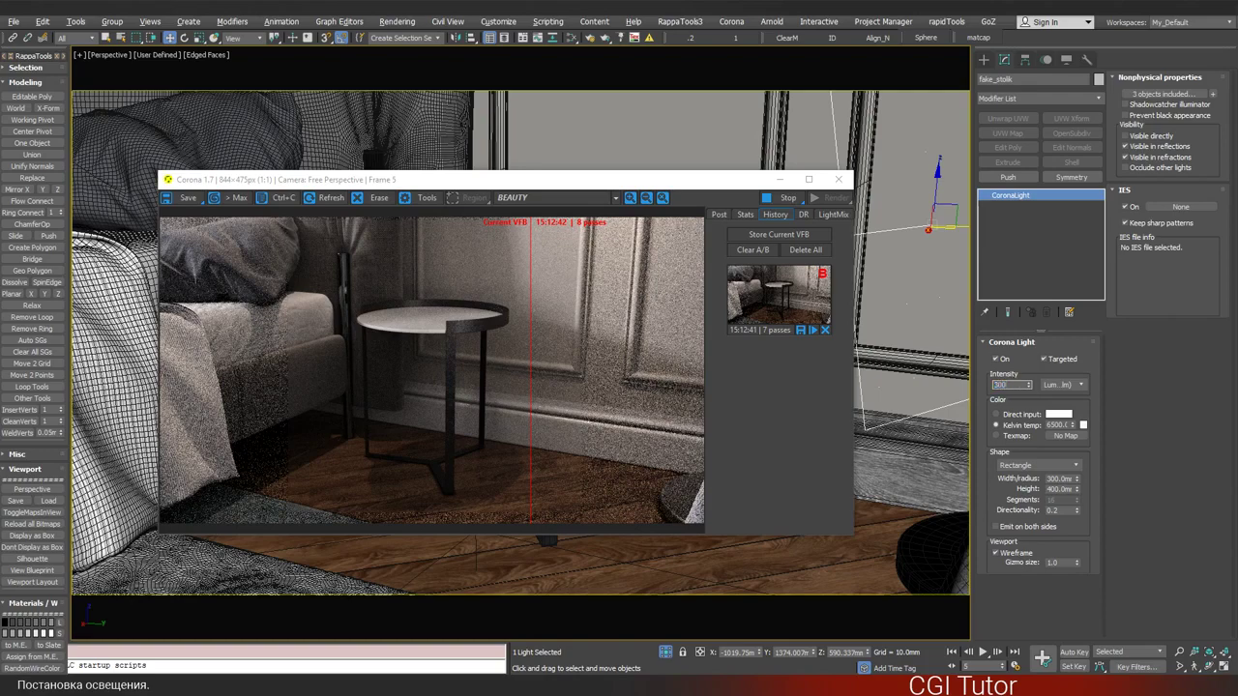
key("Return")
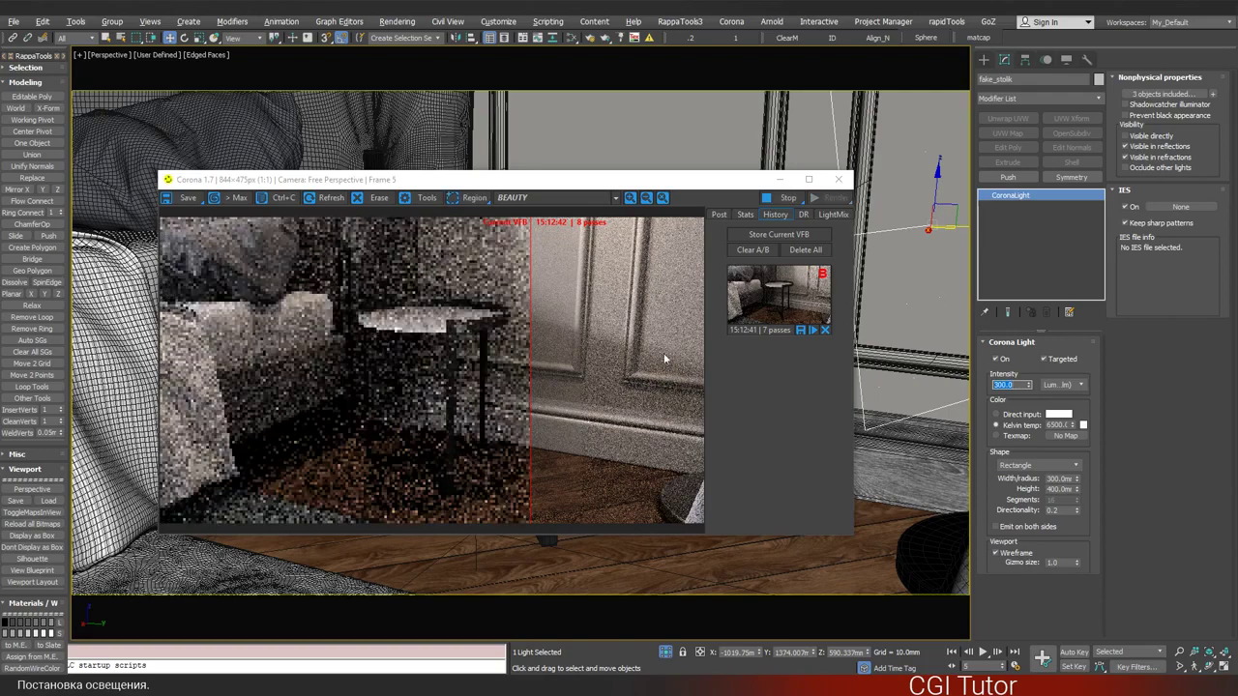
left_click_drag(530, 324, 548, 324)
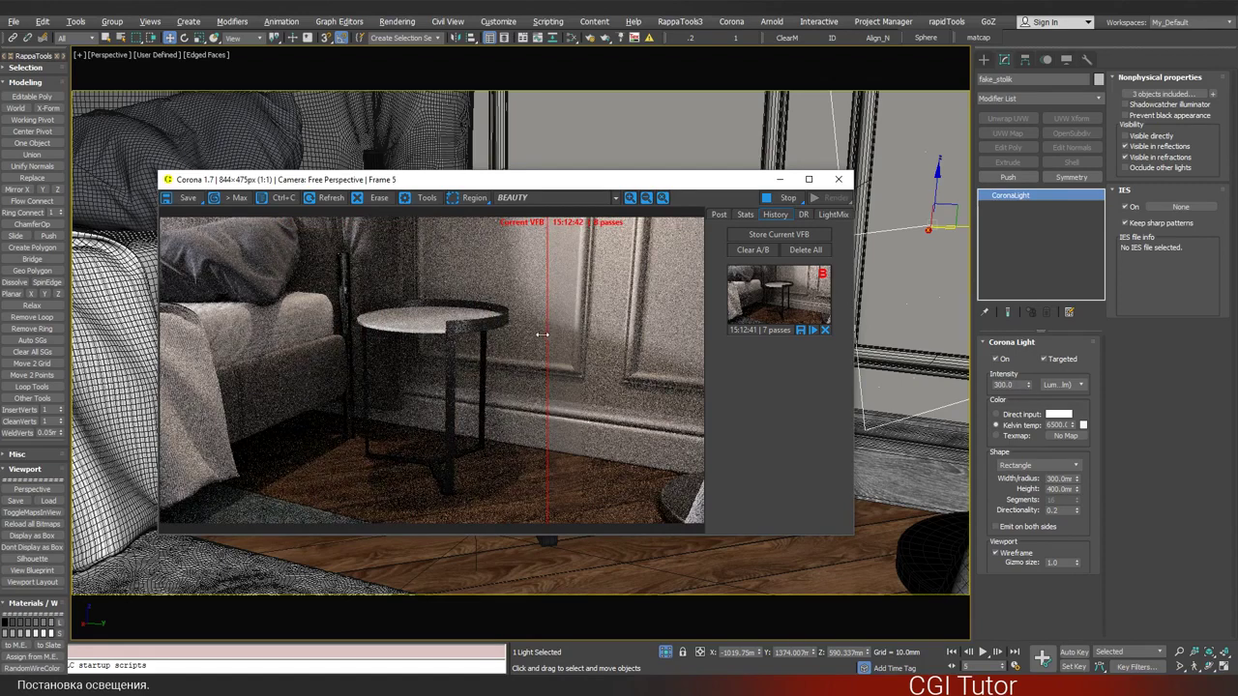
left_click_drag(567, 184, 501, 187)
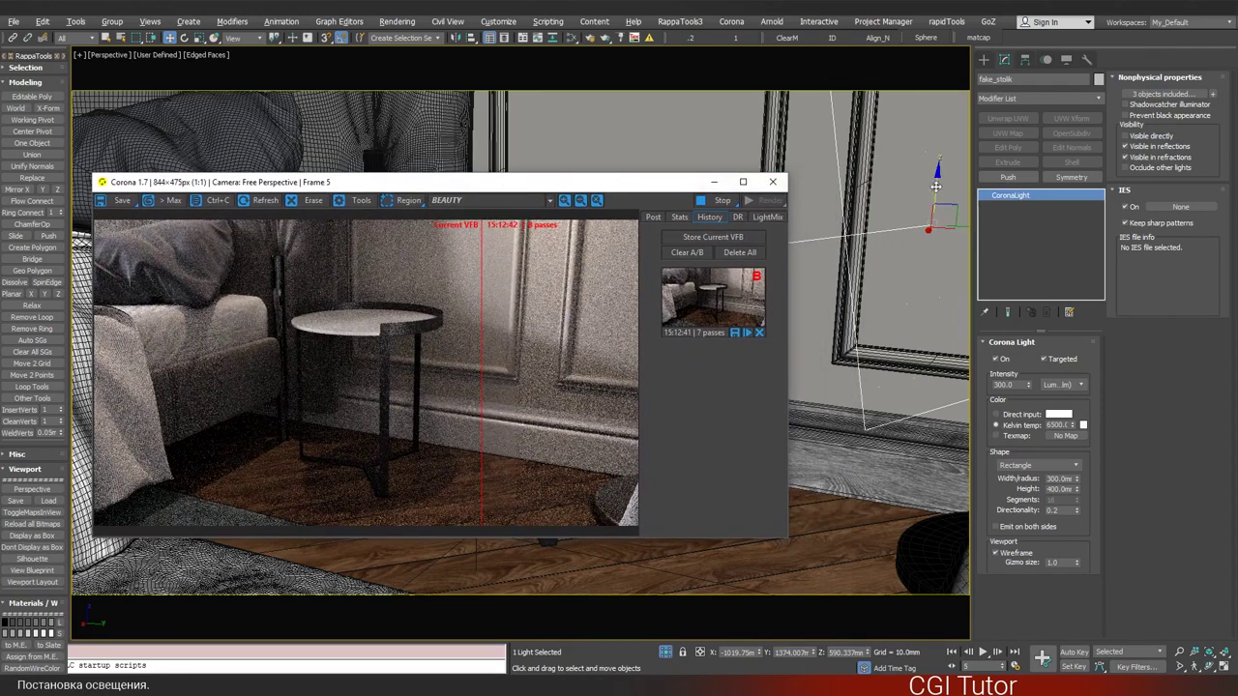
- Drag fake_stolik beside the wall to about X −883, Y 1375, Z 491 mm
left_click_drag(936, 185, 937, 264)
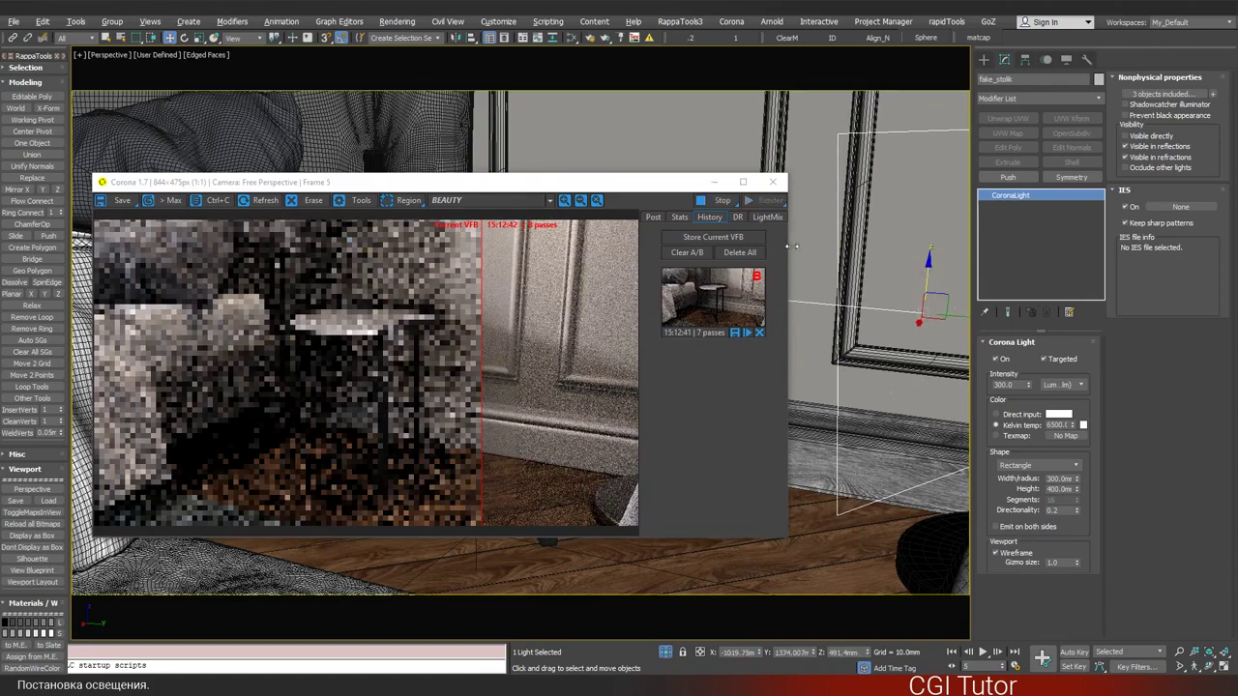
left_click_drag(660, 184, 503, 315)
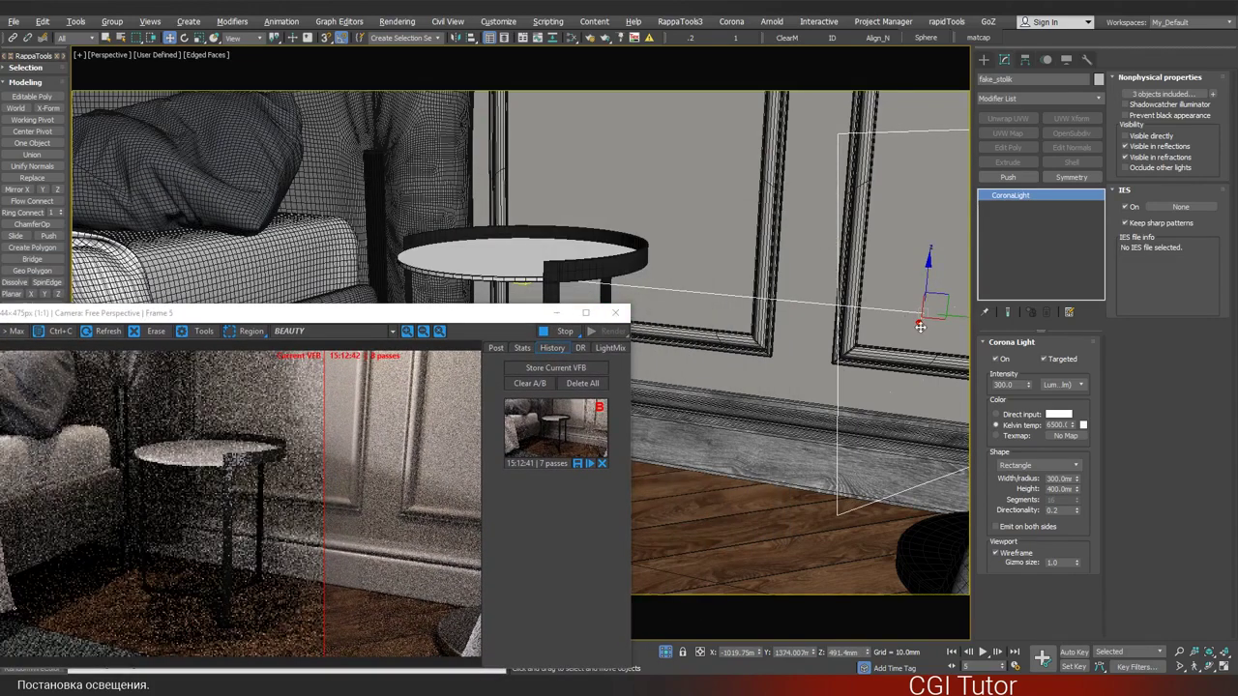
left_click_drag(921, 325, 942, 299)
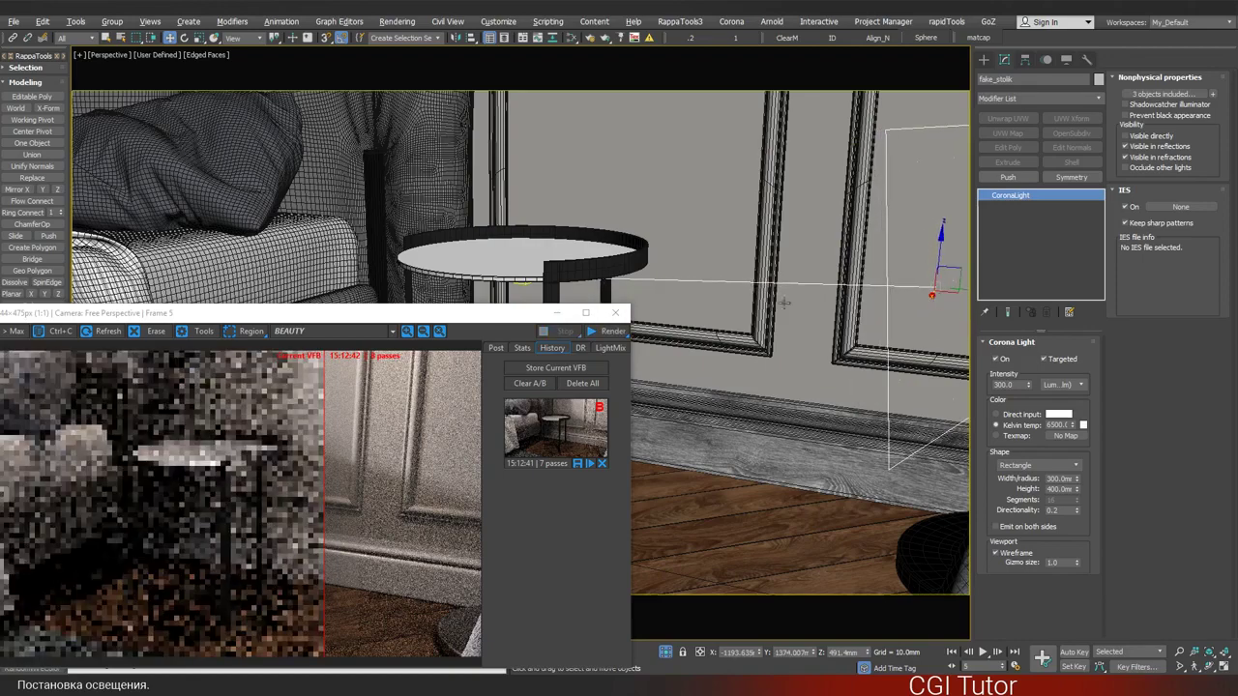
mouse_move(379, 321)
left_mouse_down()
mouse_move(648, 165)
mouse_move(607, 183)
left_mouse_up()
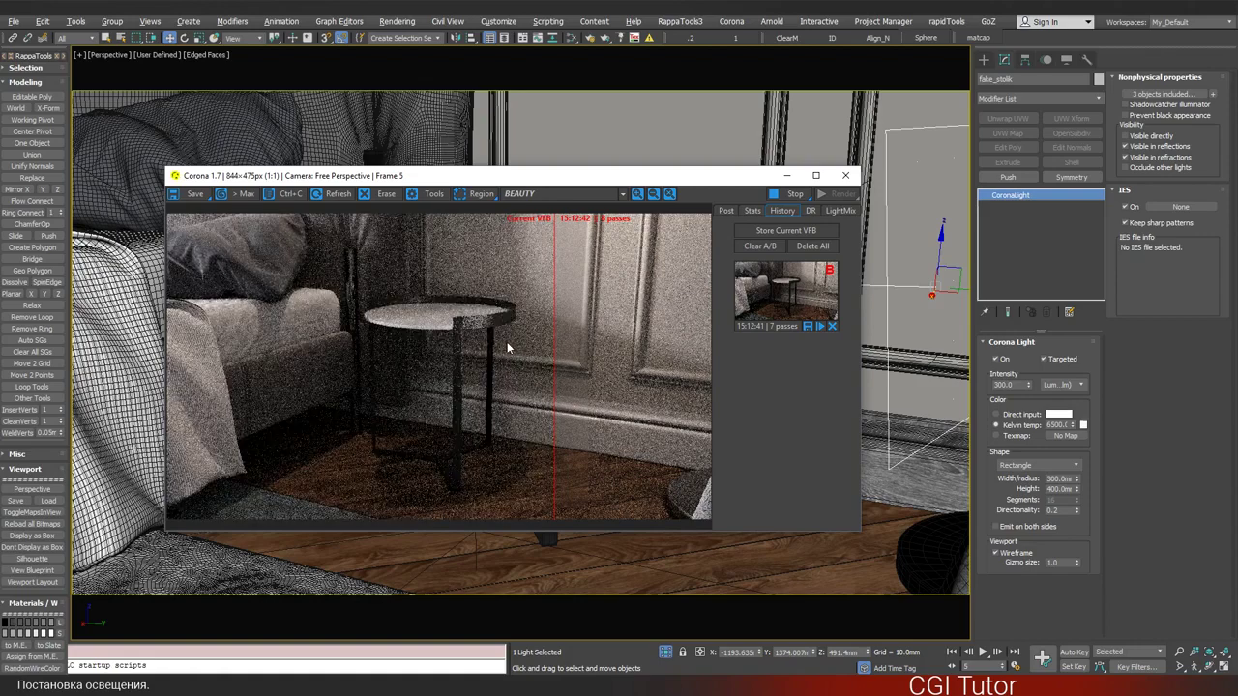
left_click_drag(656, 184, 526, 217)
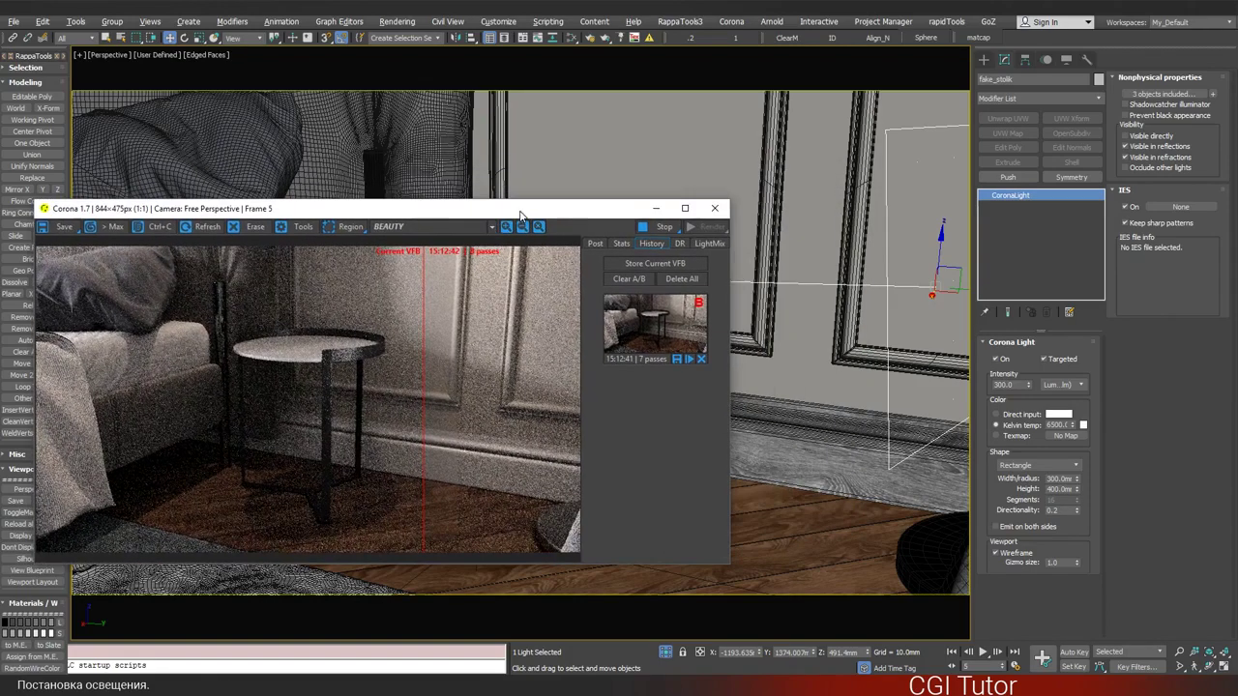
left_click_drag(935, 297, 893, 377)
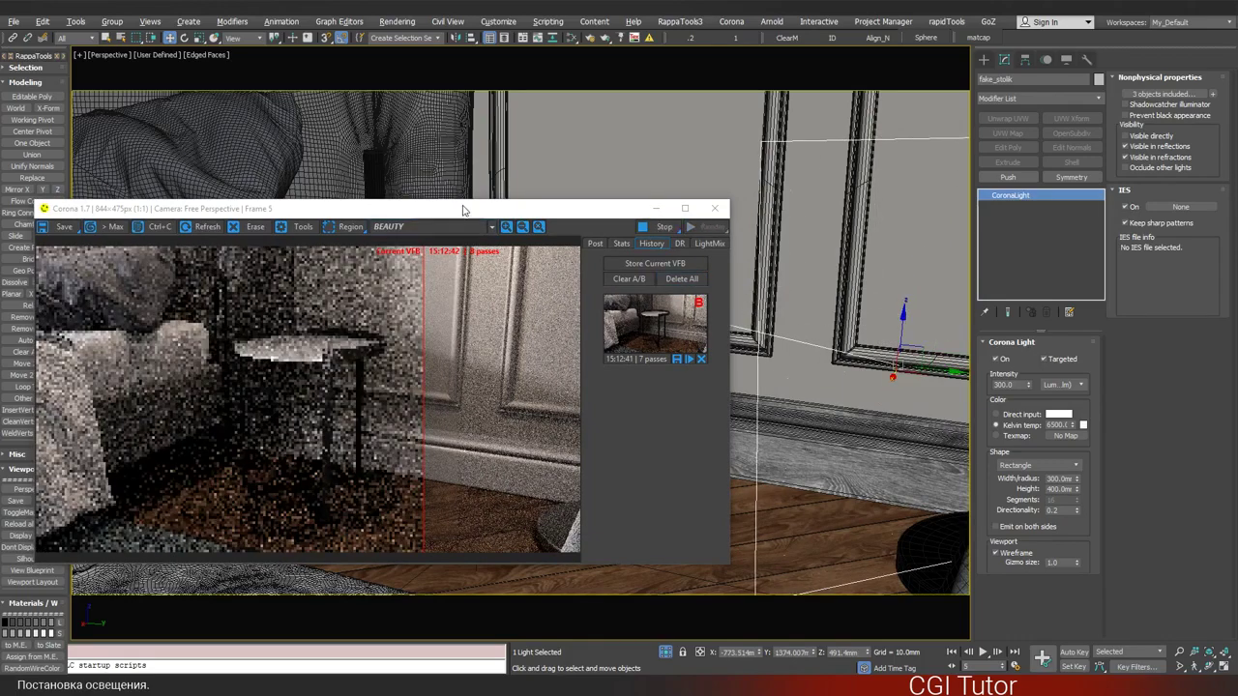
left_click_drag(462, 213, 460, 209)
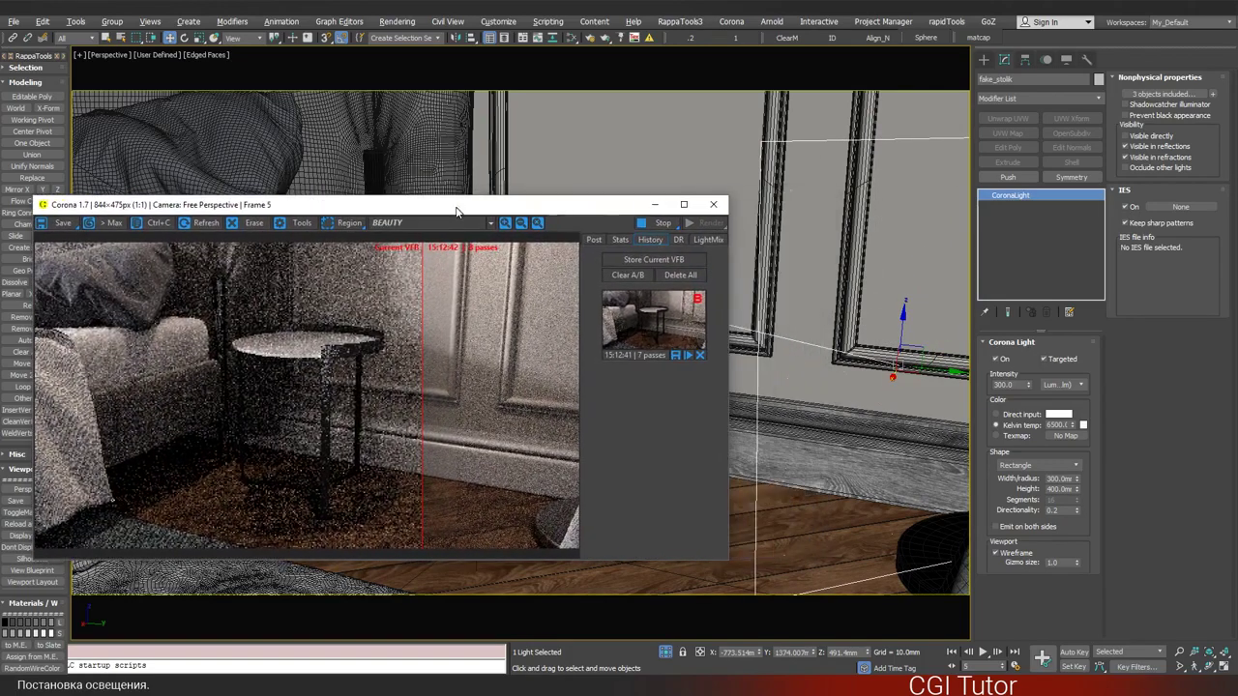
left_click_drag(893, 379, 907, 350)
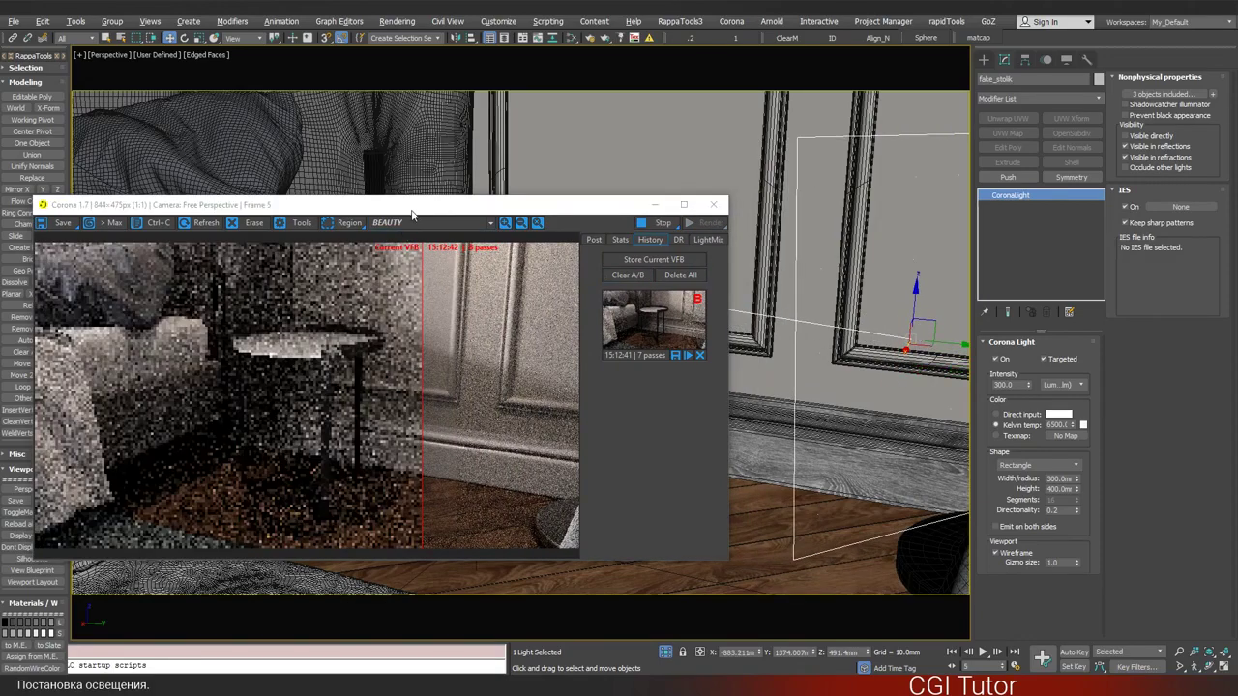
left_click_drag(471, 212, 512, 215)
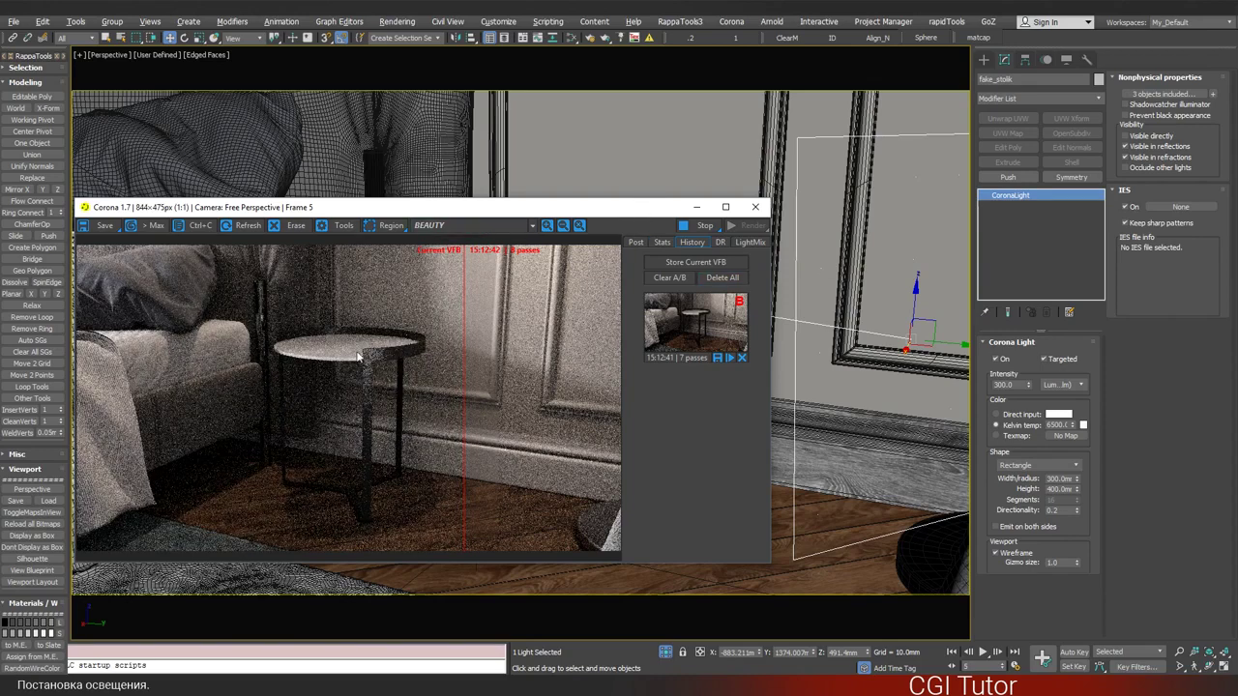
- Toggle fake_stolik's visibility checkboxes, then raise it to Z 601 mm and shift to X −1013 mm
left_click(1126, 146)
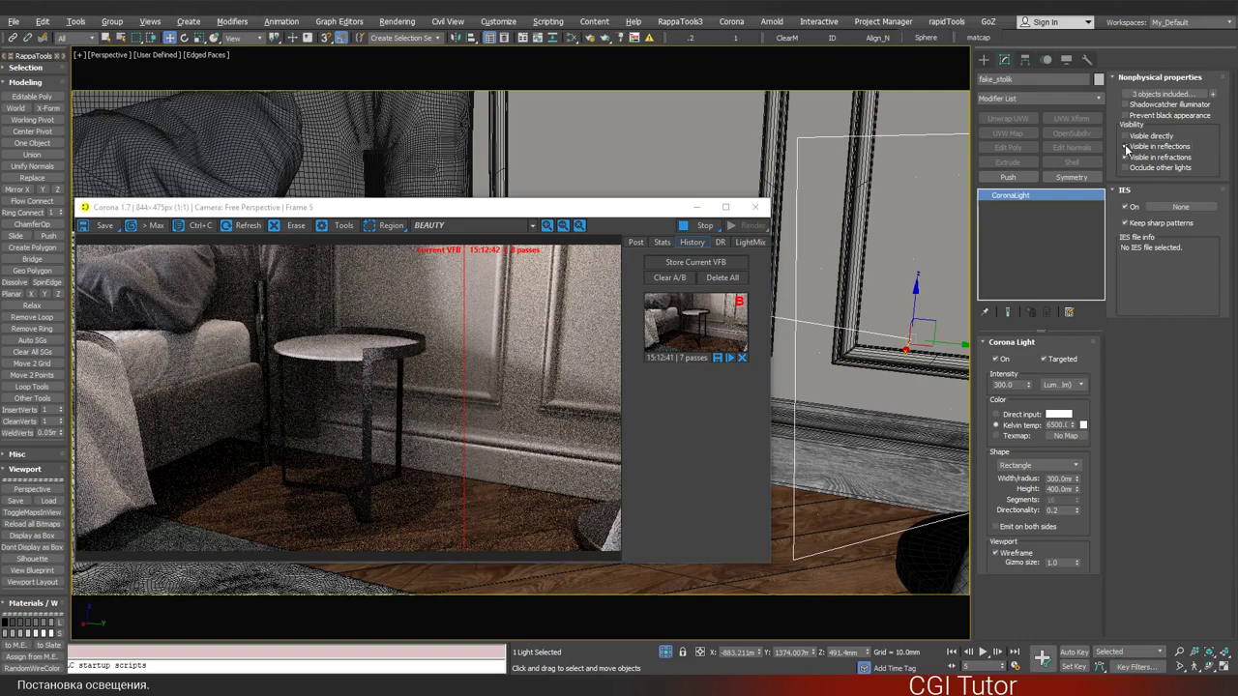
left_click(1126, 158)
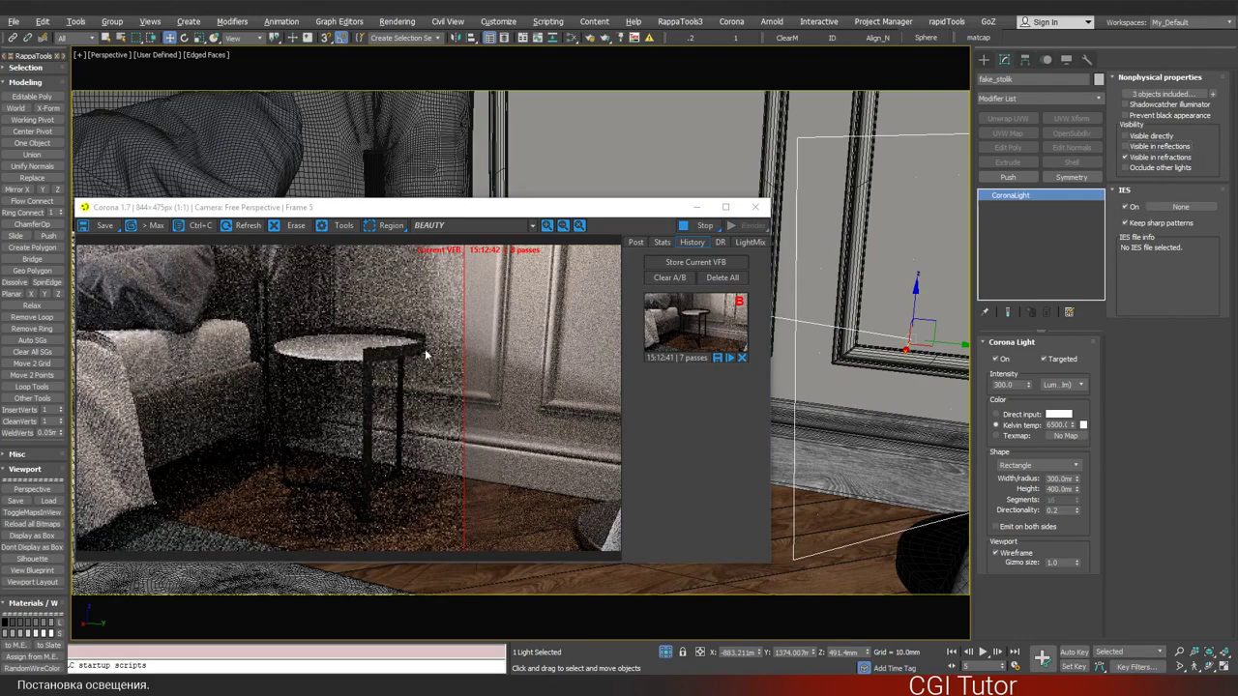
scroll(369, 365, "up", 1)
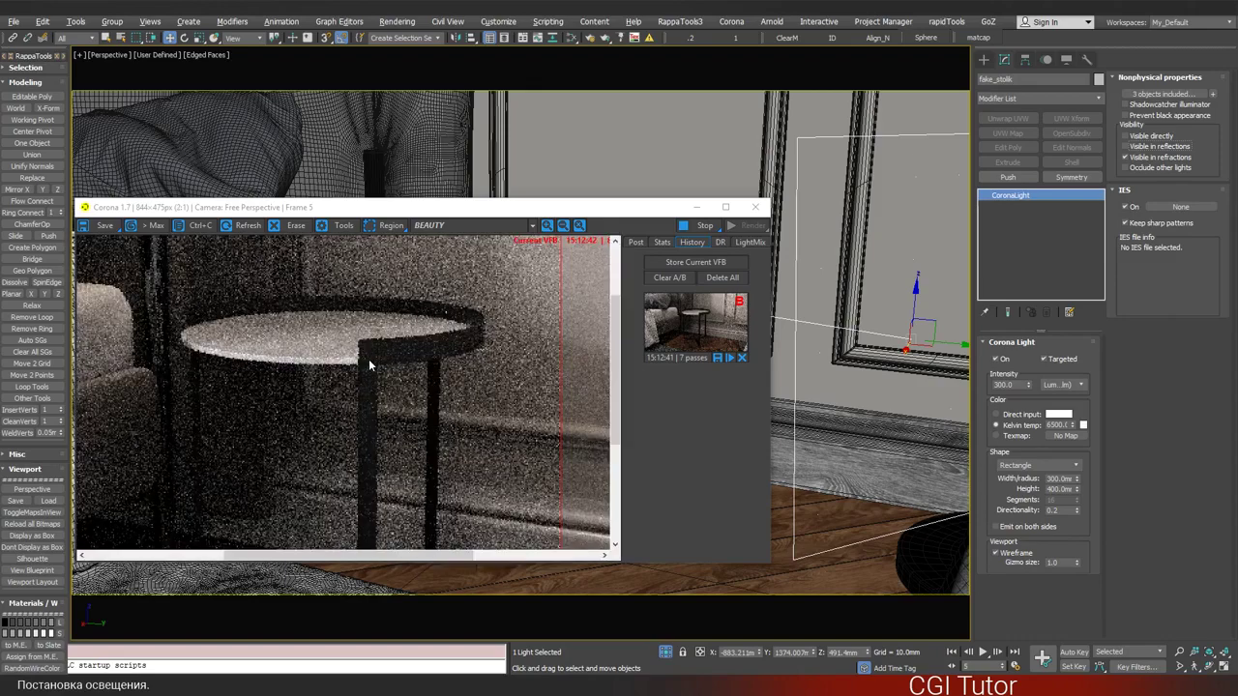
scroll(369, 363, "down", 1)
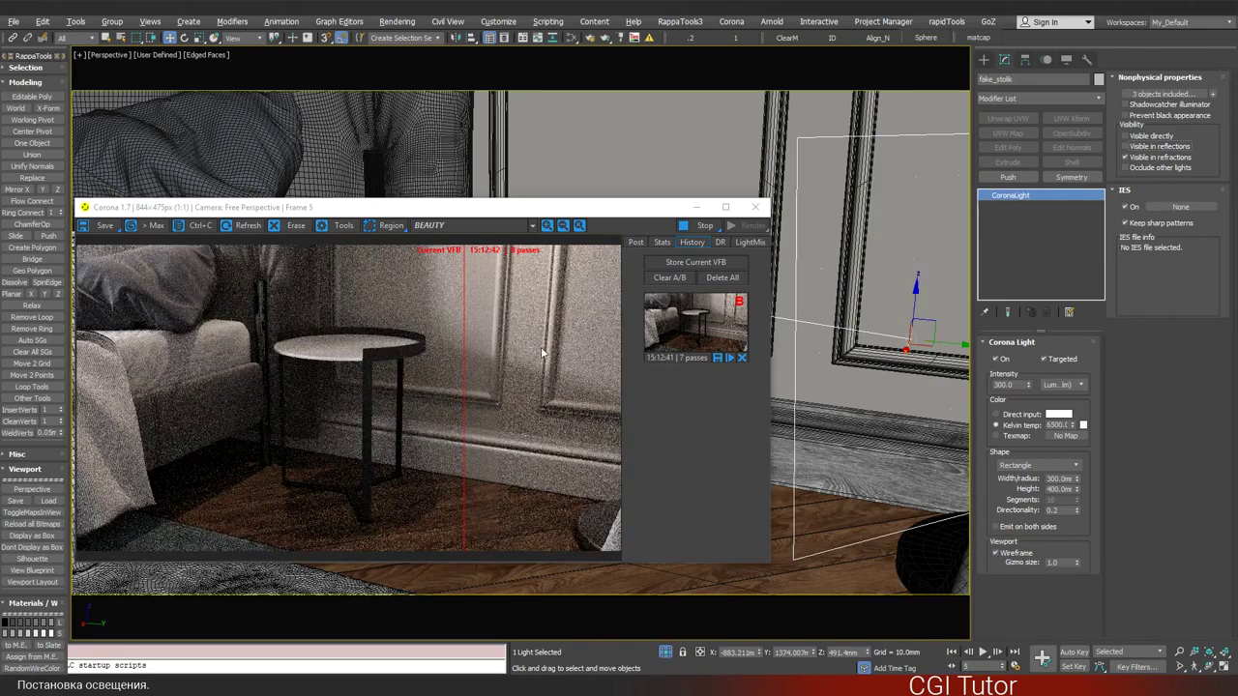
mouse_move(465, 339)
left_mouse_down()
mouse_move(266, 331)
mouse_move(455, 340)
left_mouse_up()
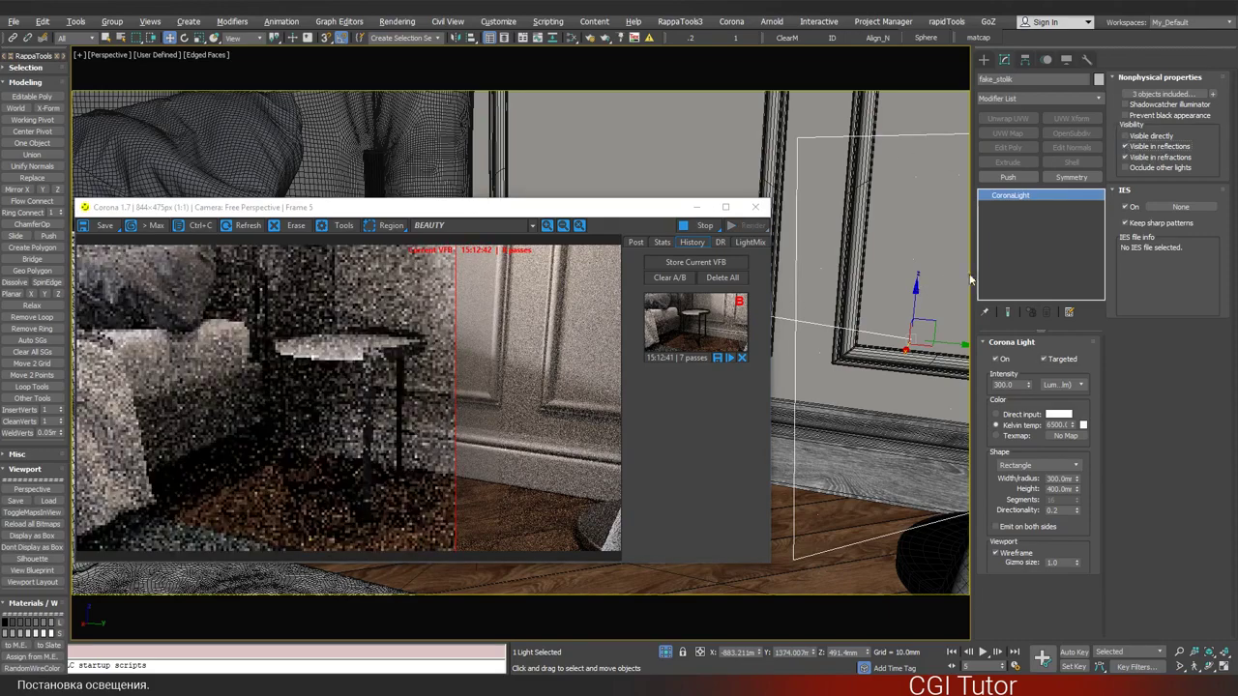
left_click_drag(914, 296, 902, 190)
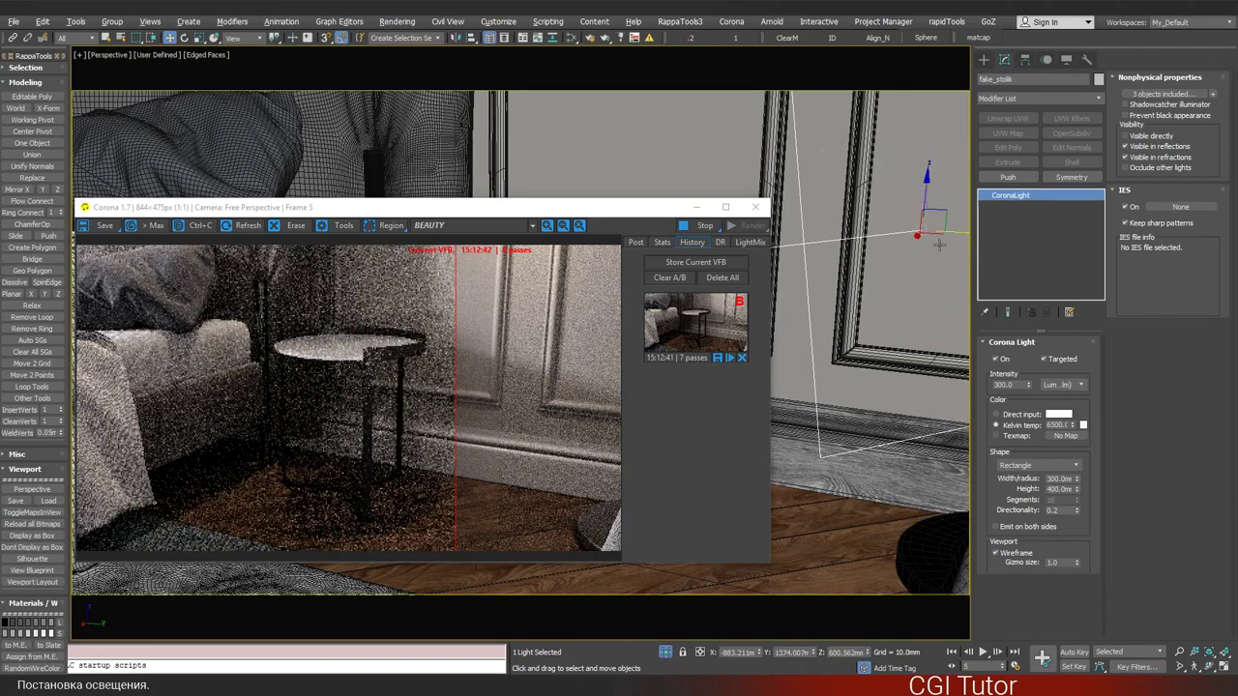
left_click_drag(917, 235, 933, 221)
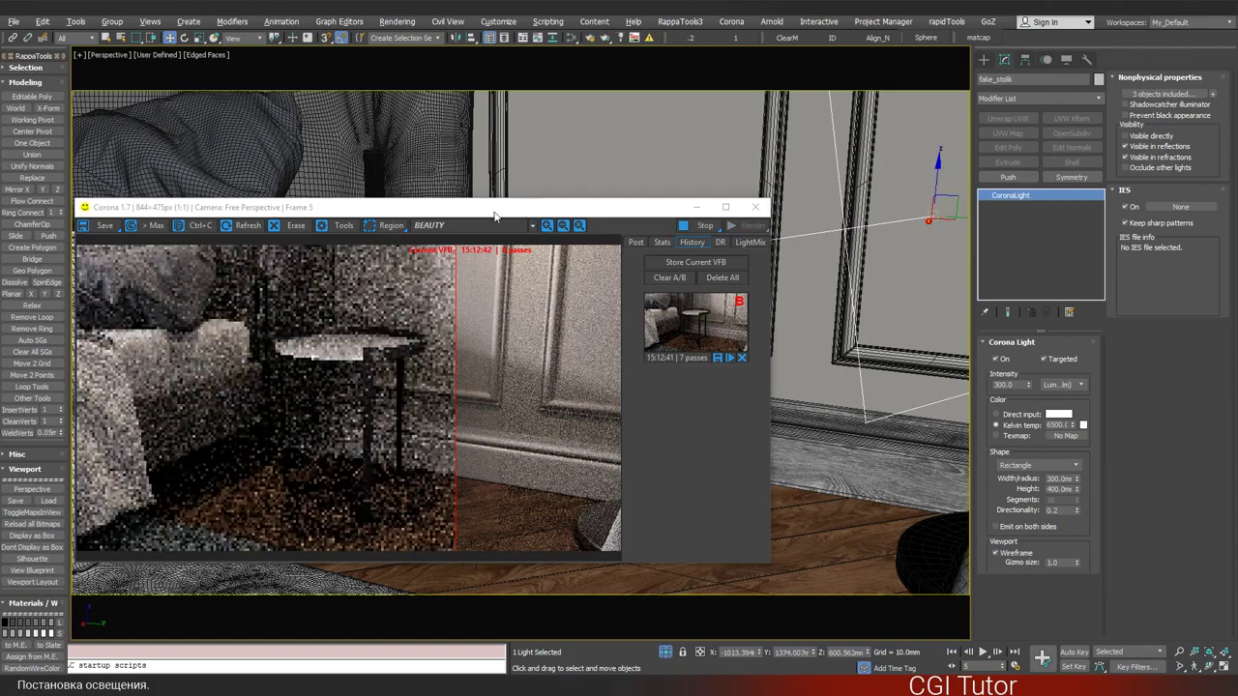
- Check the A/B split, delete the stored snapshot, clear the region and close the VFB
left_click_drag(493, 215, 604, 198)
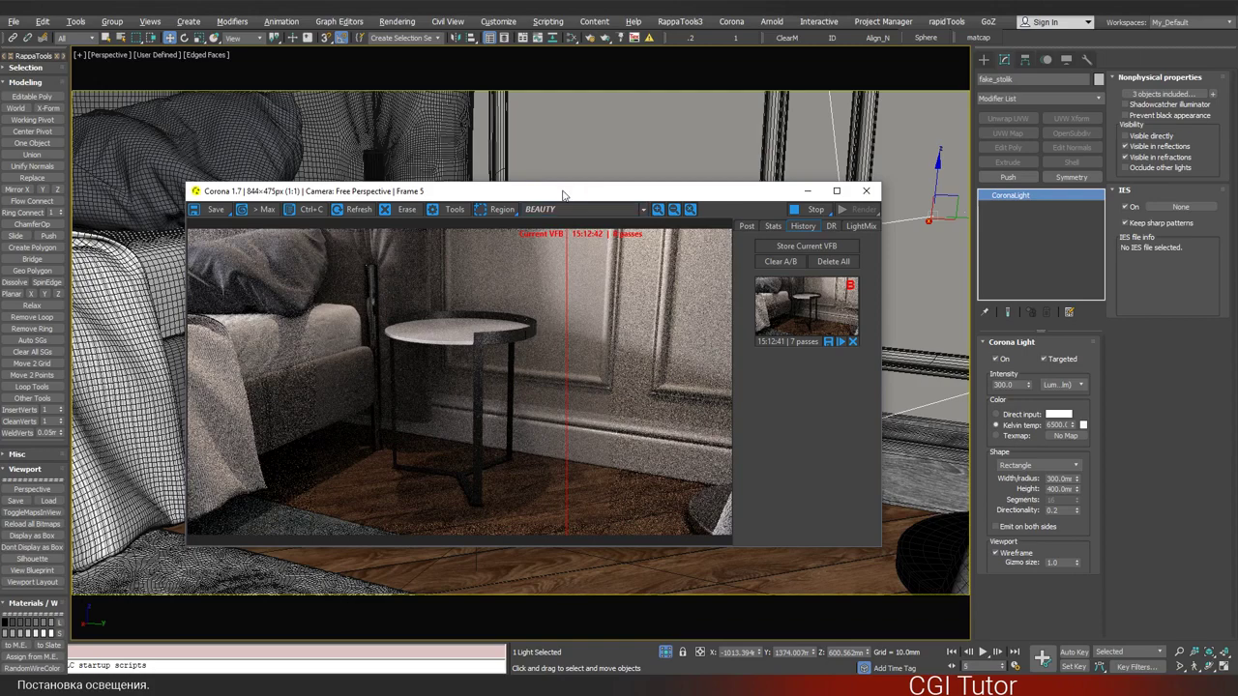
mouse_move(561, 192)
left_mouse_down()
mouse_move(532, 245)
mouse_move(524, 236)
left_mouse_up()
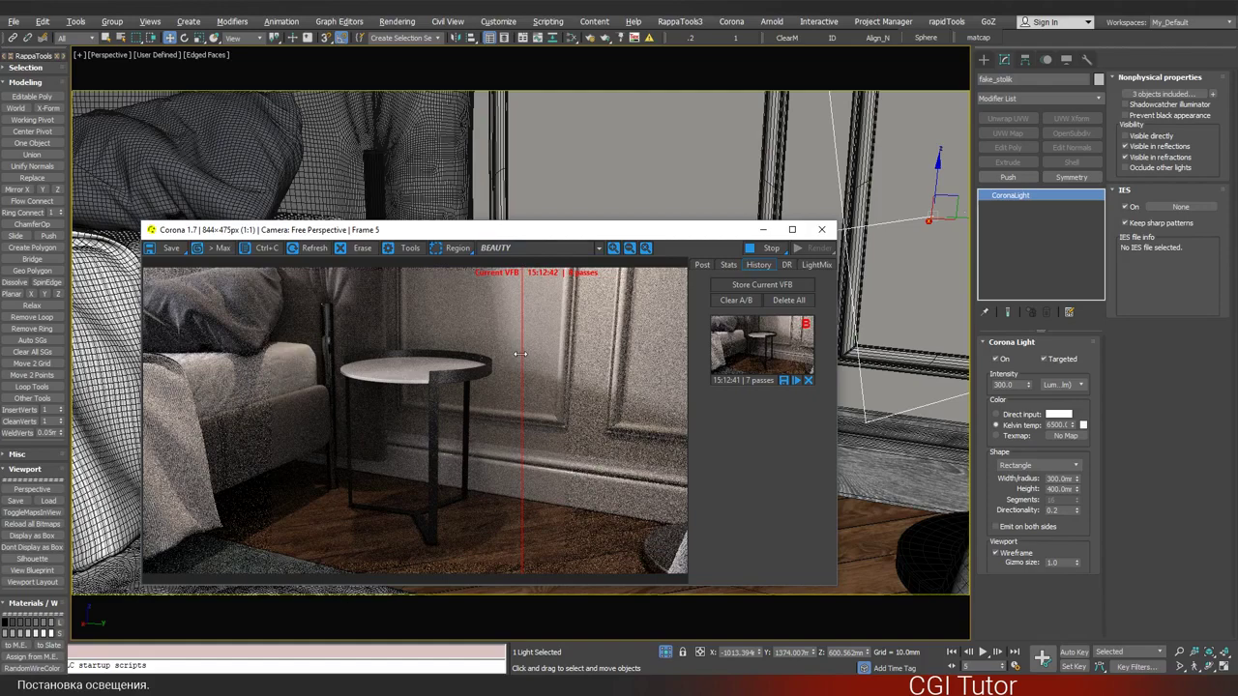
mouse_move(520, 354)
left_mouse_down()
mouse_move(490, 346)
mouse_move(512, 347)
left_mouse_up()
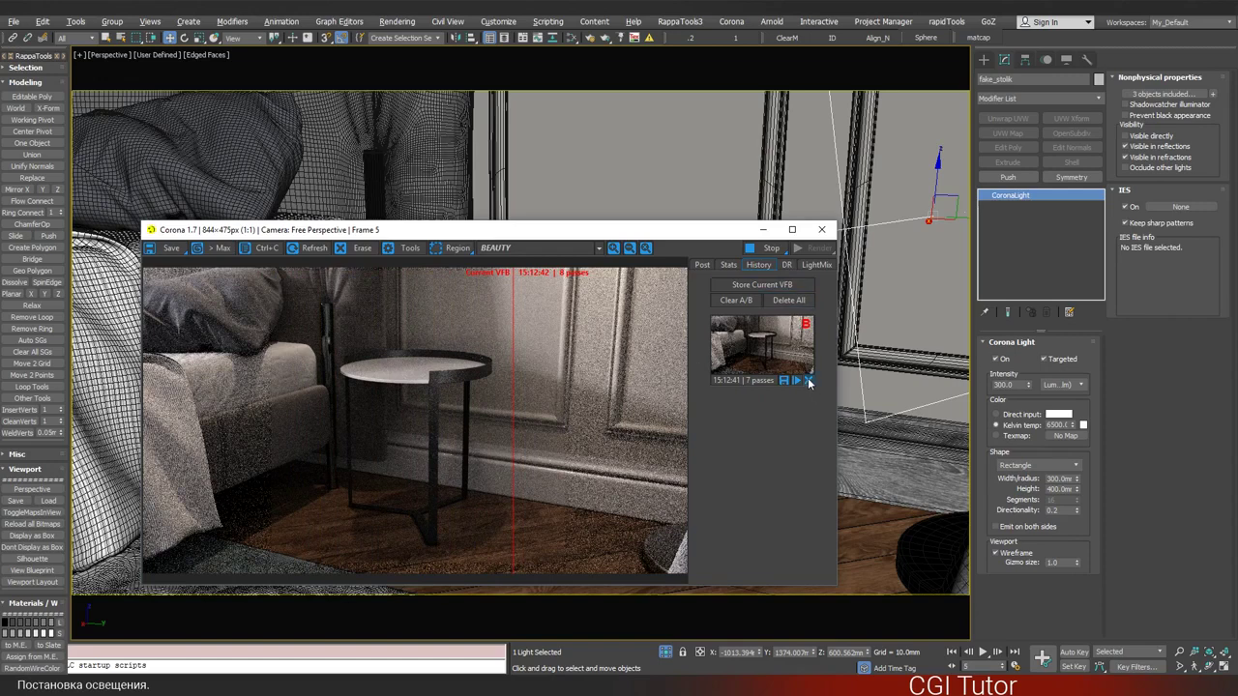
left_click(809, 381)
left_click(556, 277)
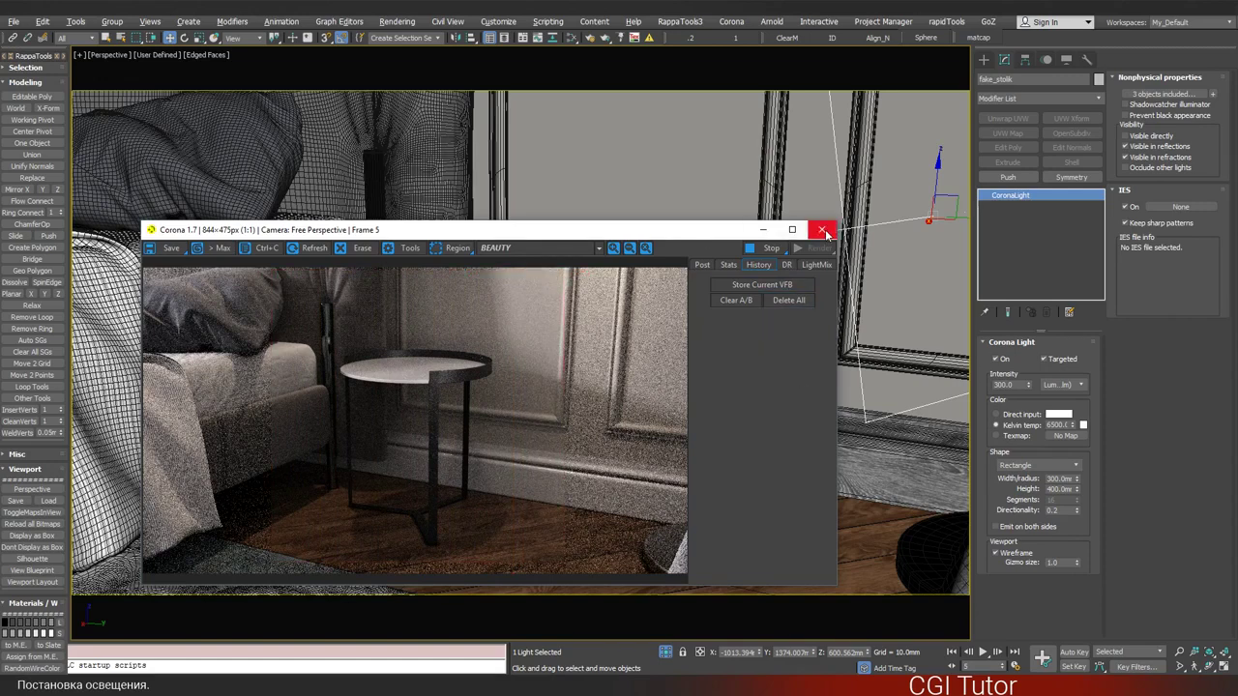
left_click(824, 231)
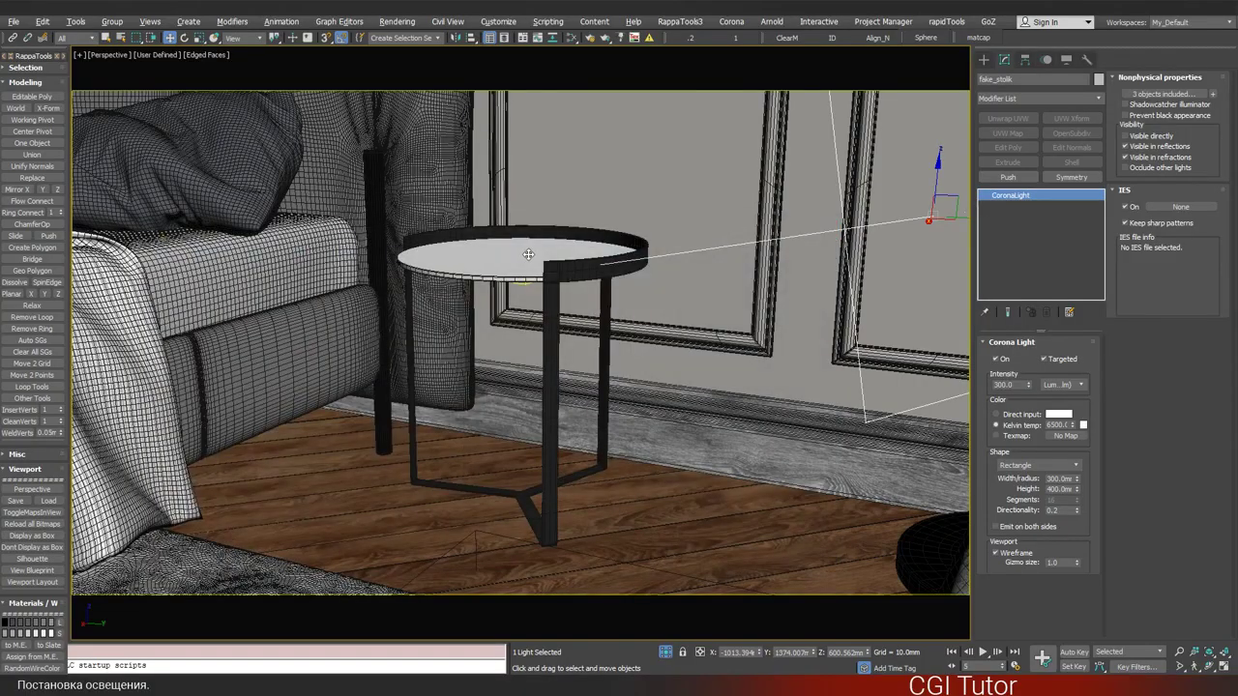
- Frame the eagle picture and door on the wall and start a Corona interactive render
scroll(528, 253, "down", 3)
scroll(528, 253, "down", 3)
scroll(528, 254, "down", 5)
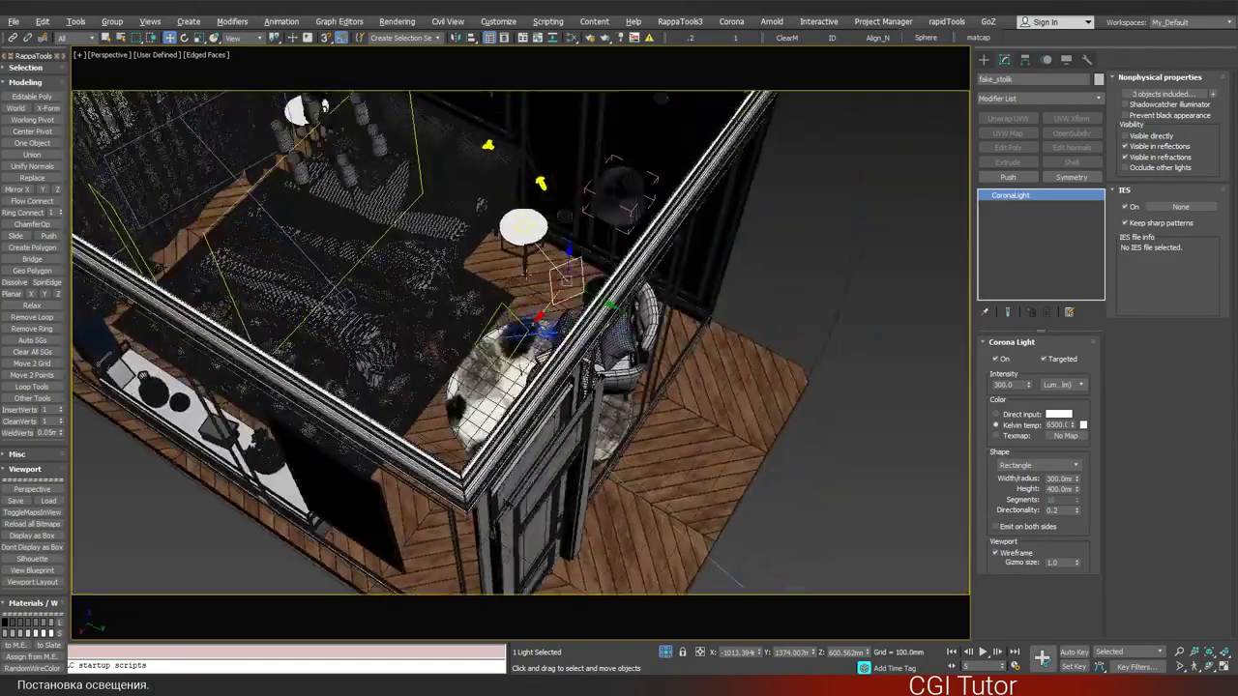
mouse_move(521, 342)
middle_mouse_down("alt")
mouse_move(639, 309)
mouse_move(716, 329)
mouse_move(529, 358)
middle_mouse_up("alt")
scroll(468, 329, "up", 5)
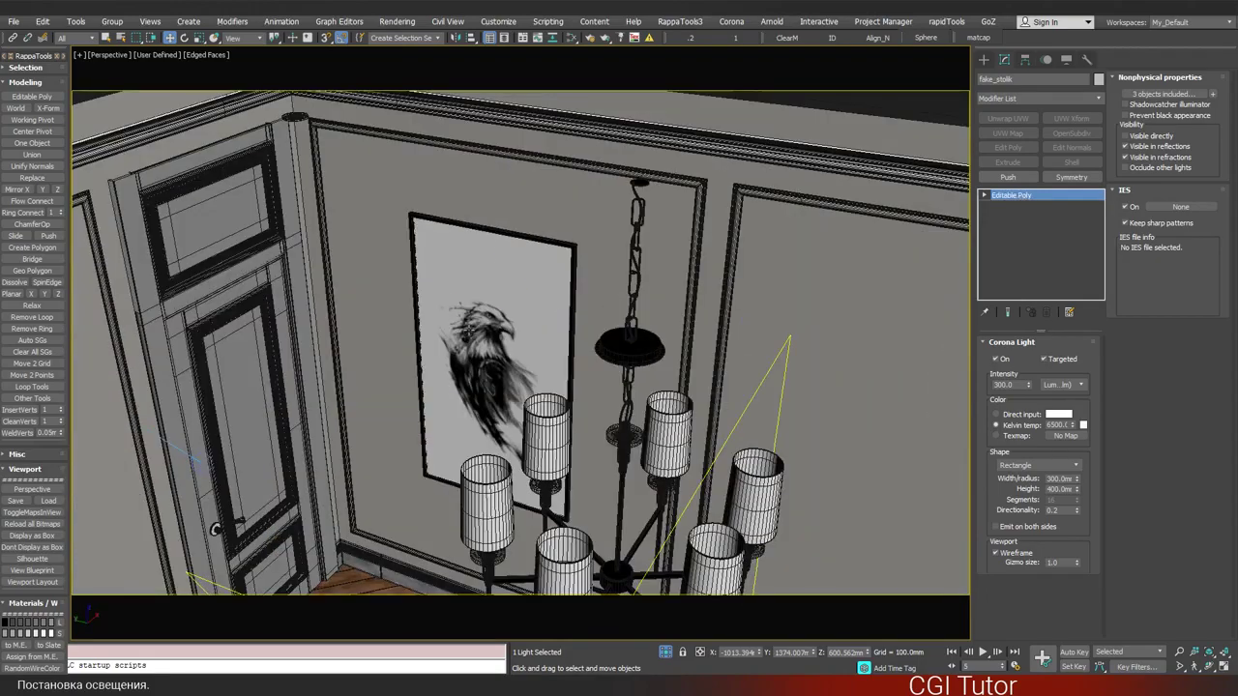
left_click(470, 331)
scroll(470, 332, "up", 4)
mouse_move(470, 332)
middle_mouse_down("alt")
mouse_move(517, 331)
mouse_move(509, 285)
mouse_move(468, 273)
mouse_move(504, 351)
mouse_move(507, 340)
middle_mouse_up("alt")
scroll(466, 271, "up", 2)
scroll(466, 271, "up", 2)
key("w")
key("shift+q")
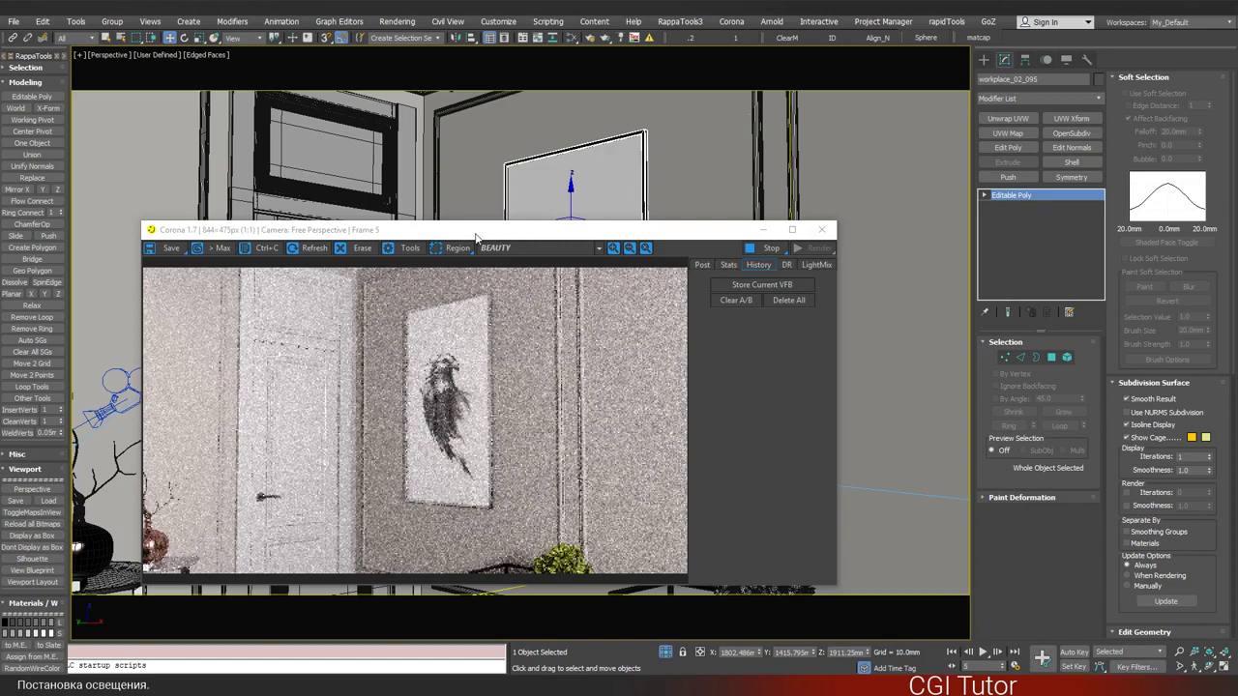
- Move the Corona VFB aside and pan the viewport to frame the eagle picture above the bench
left_click_drag(475, 234, 522, 143)
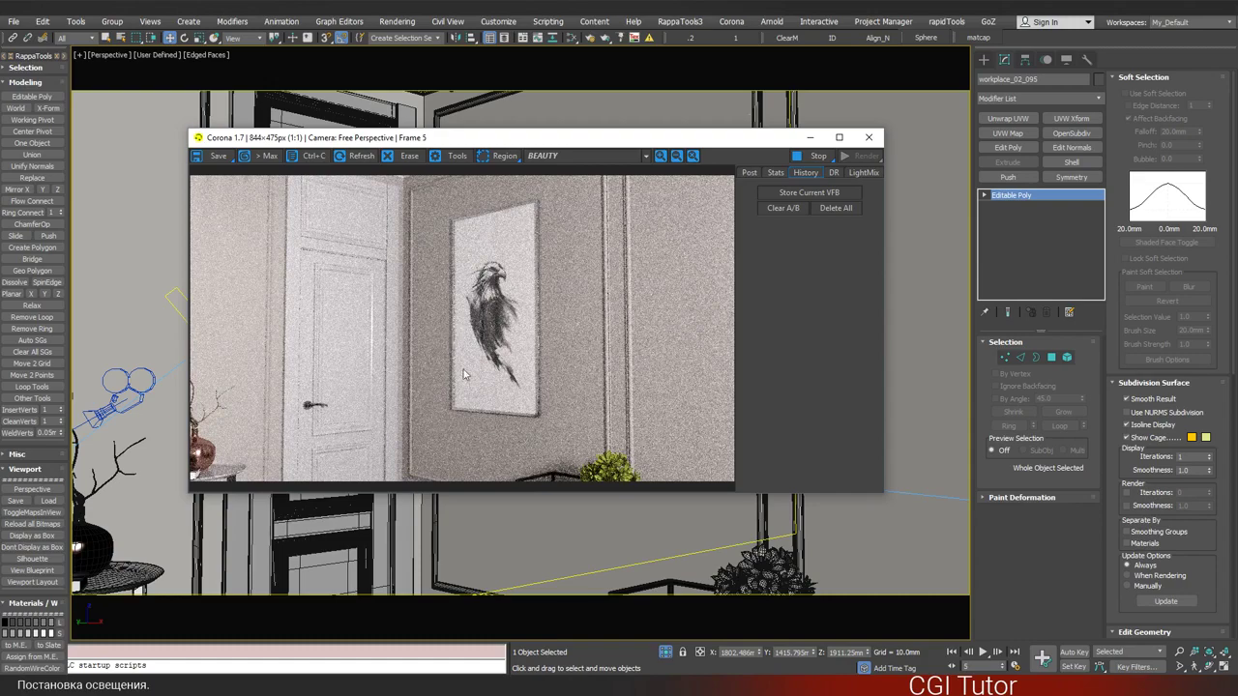
middle_click_drag(564, 535, 551, 471)
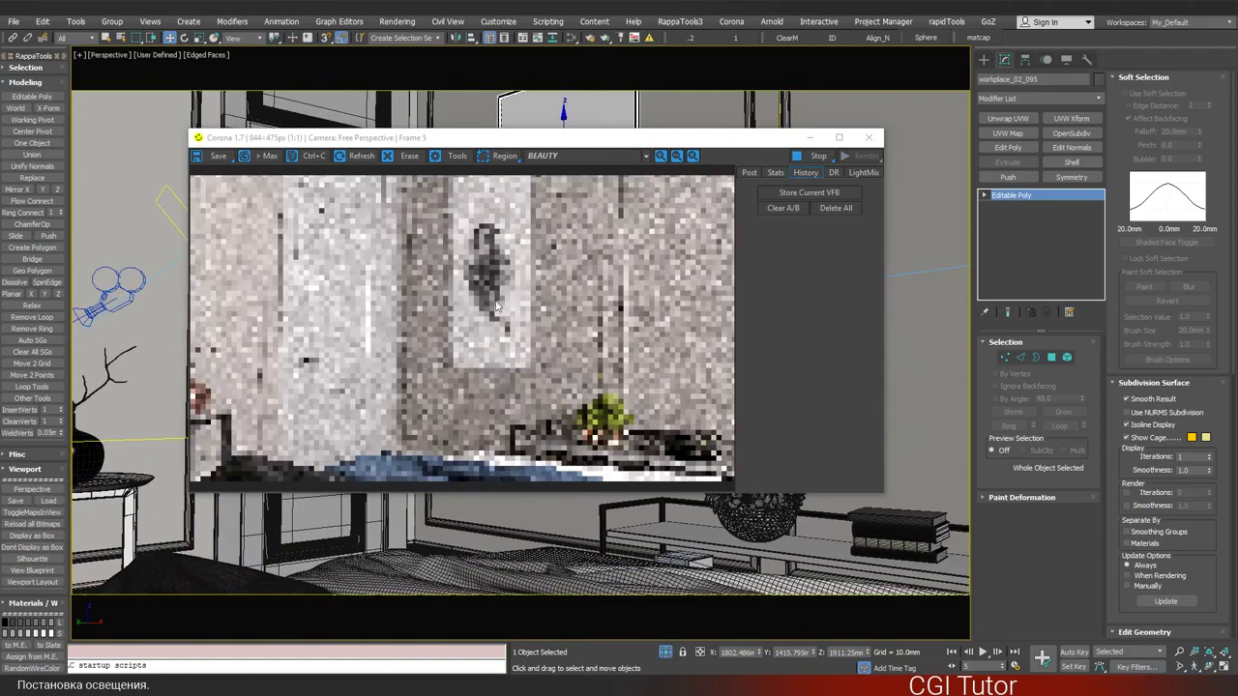